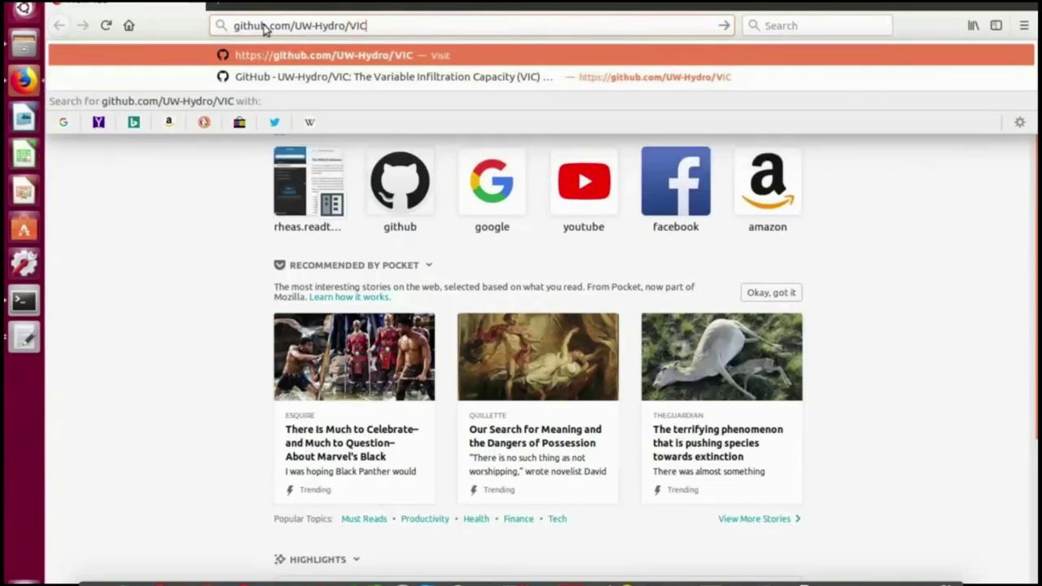
Load the UW-Hydro/VIC GitHub repository and view its readthedocs documentation in a new tab
key(Return)
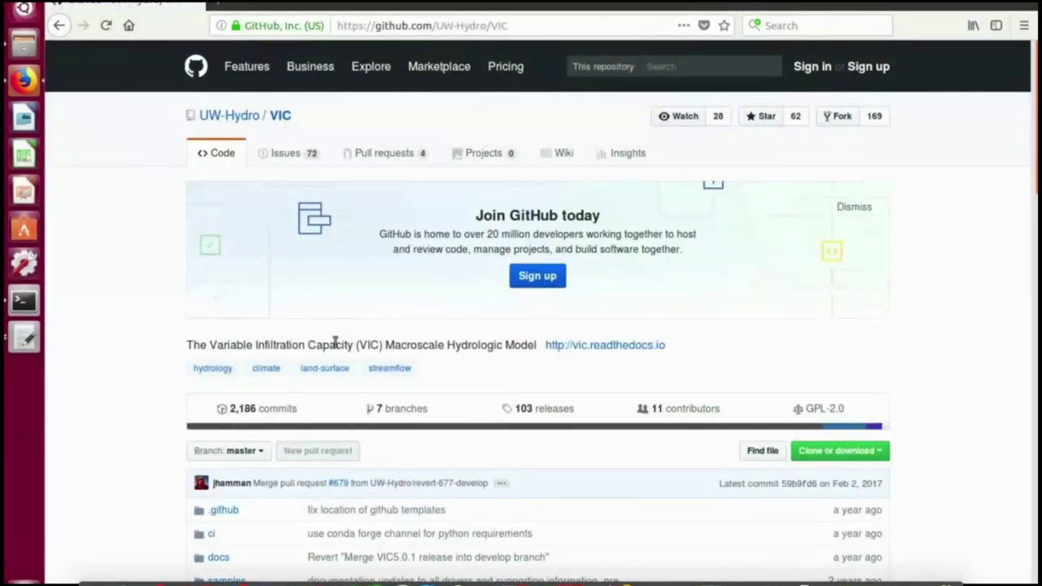
right_click(570, 345)
click(590, 352)
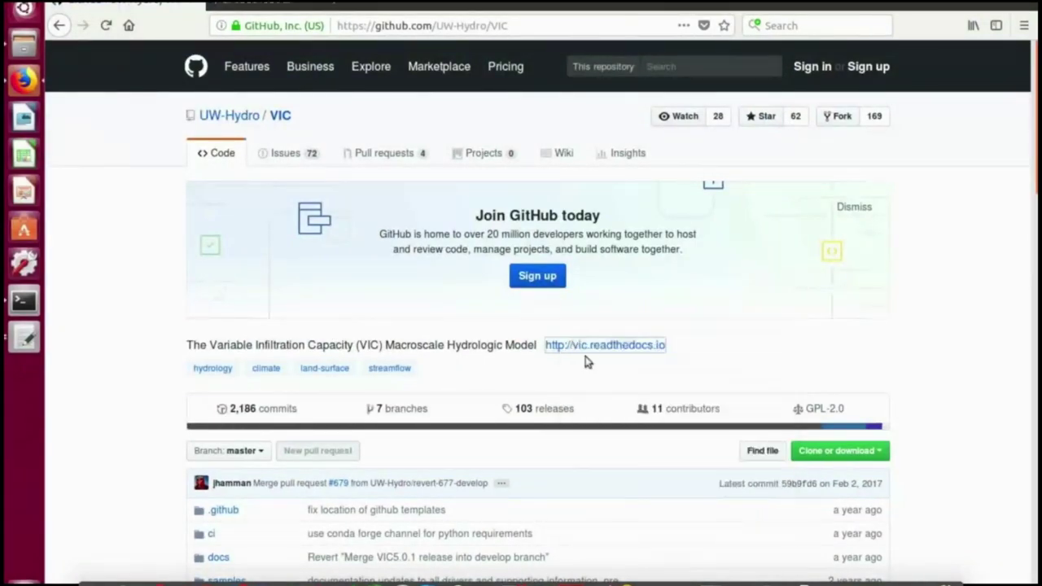
click(305, 7)
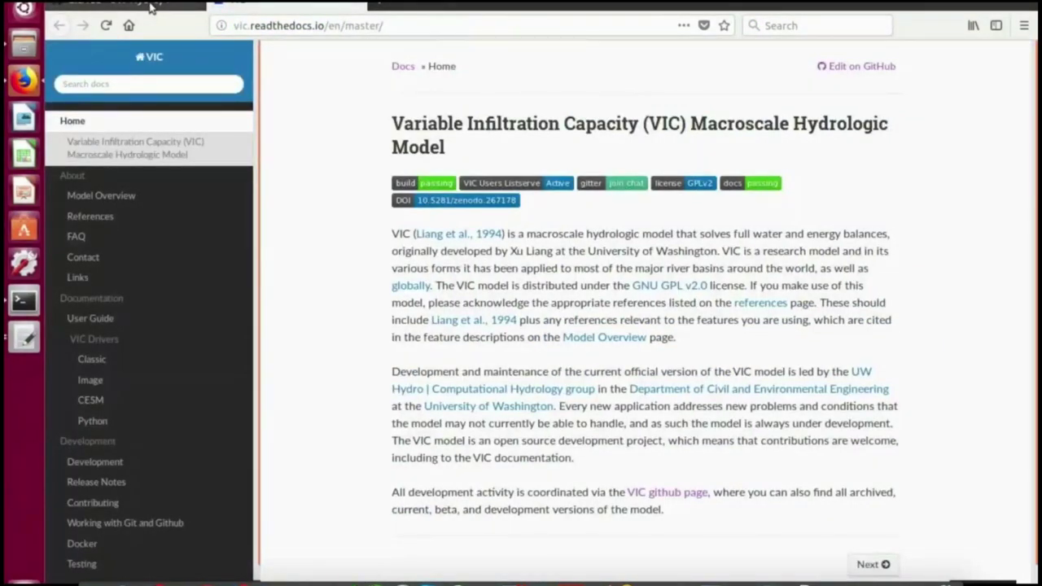
Return to the repository tab and bring up its list of branches and tags
click(150, 7)
scroll(714, 459, down, 5)
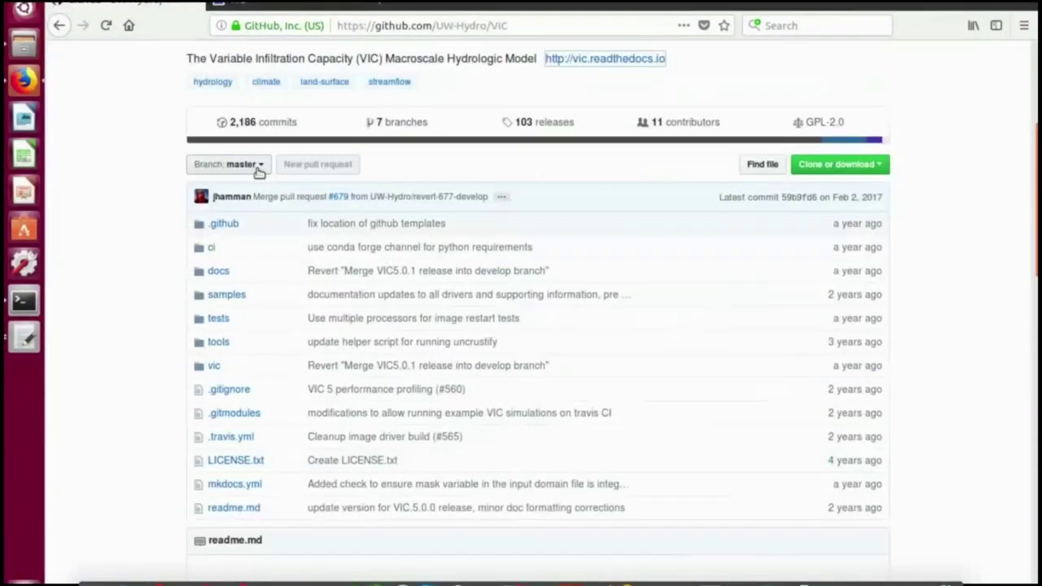
click(241, 166)
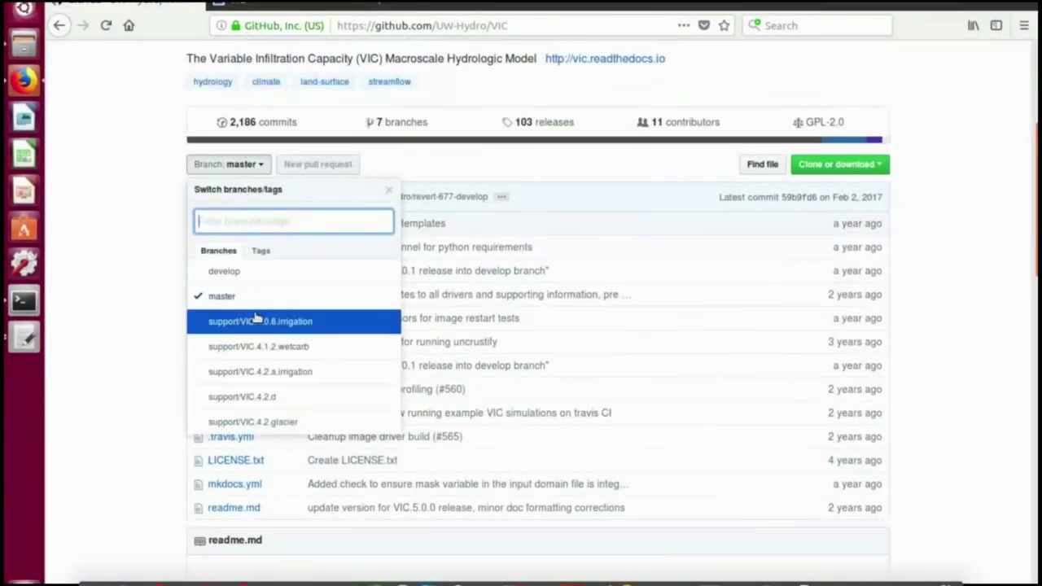
Switch the VIC repository to the support/VIC.4.2.d branch
click(285, 400)
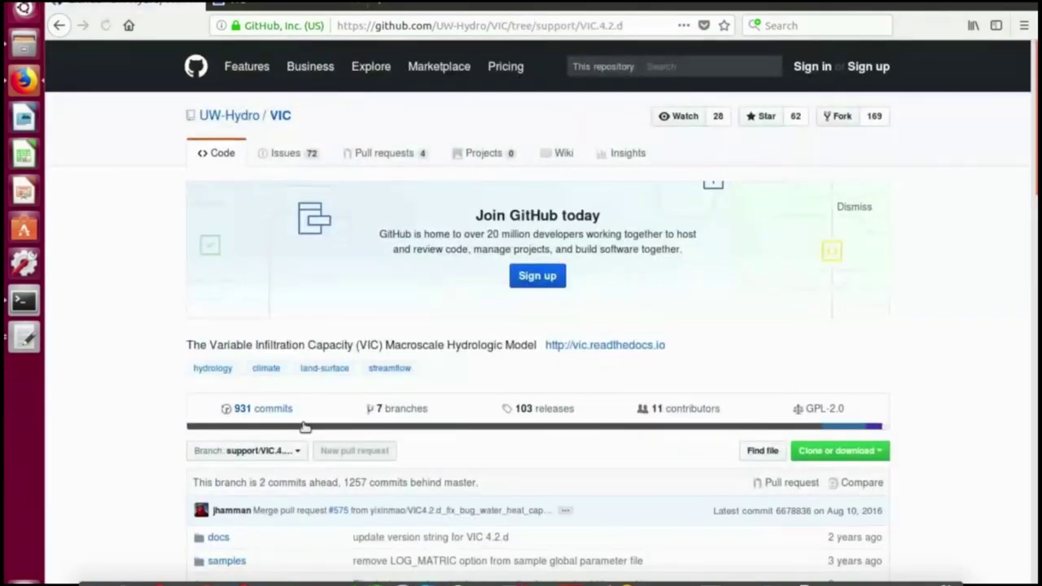
scroll(302, 426, down, 10)
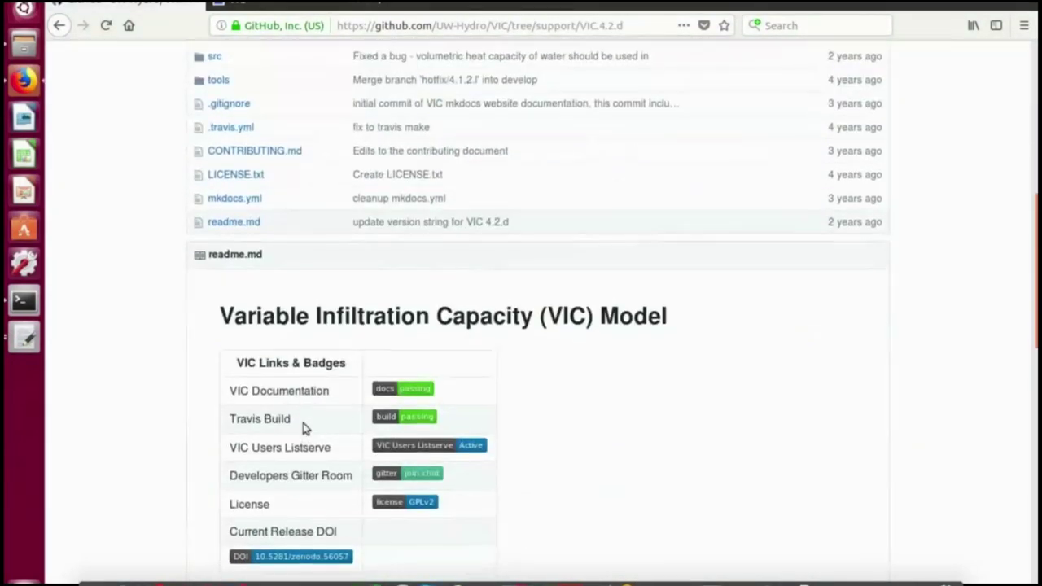
scroll(303, 425, up, 4)
scroll(302, 426, down, 10)
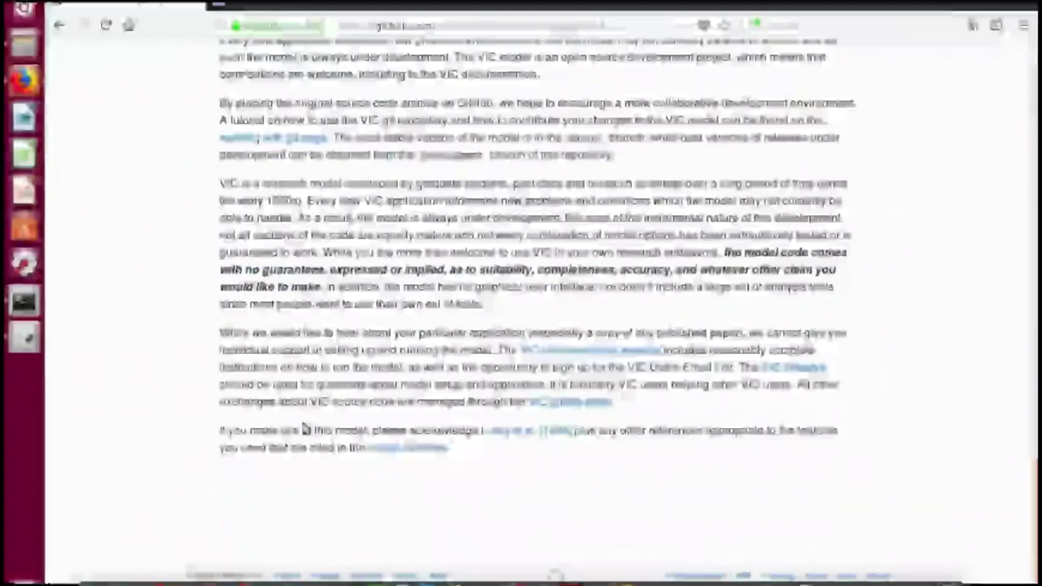
scroll(302, 428, up, 5)
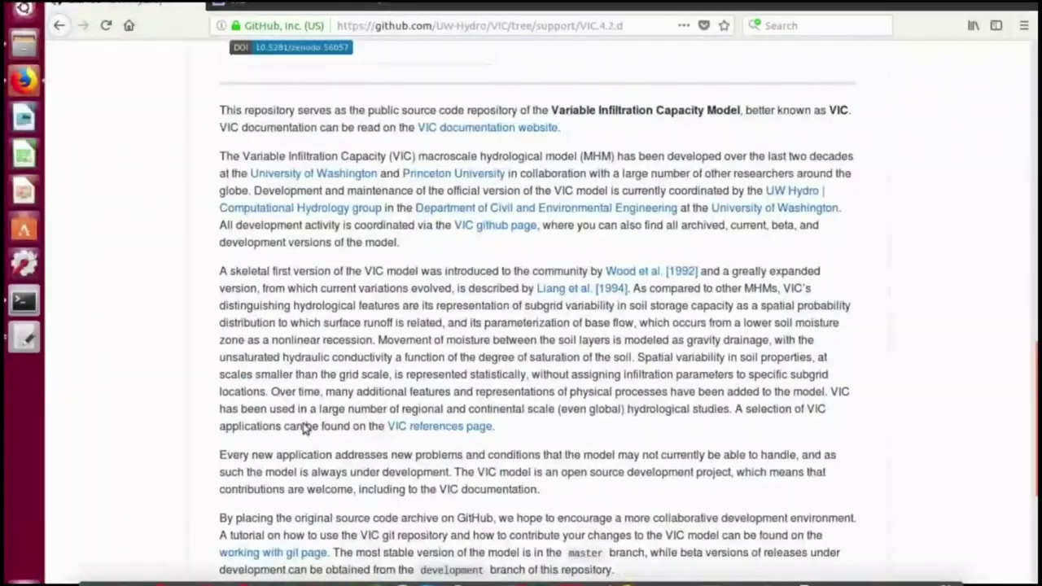
scroll(303, 427, up, 10)
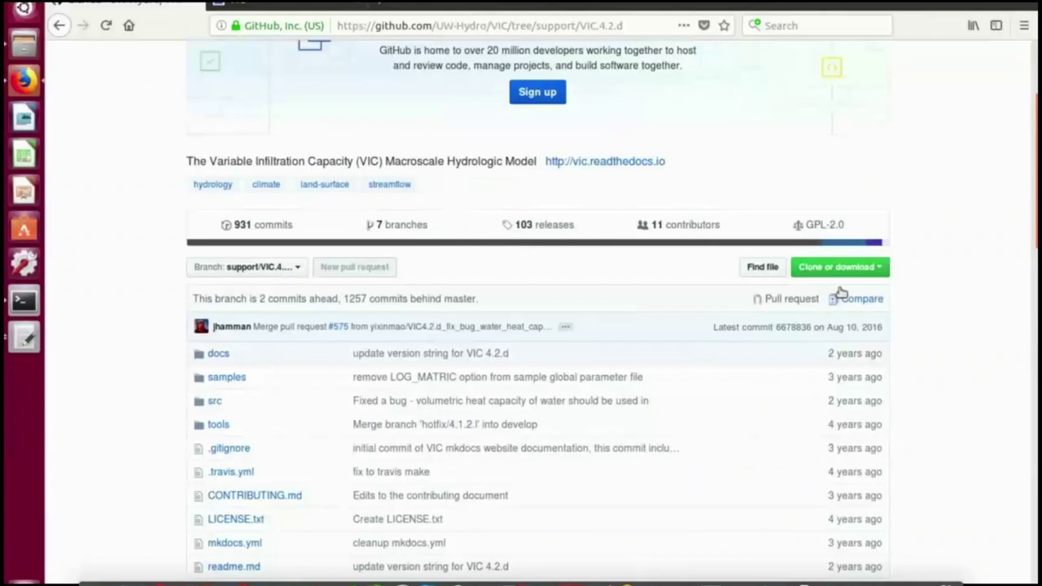
Download the branch as a ZIP archive, then quit Firefox closing both tabs
click(833, 272)
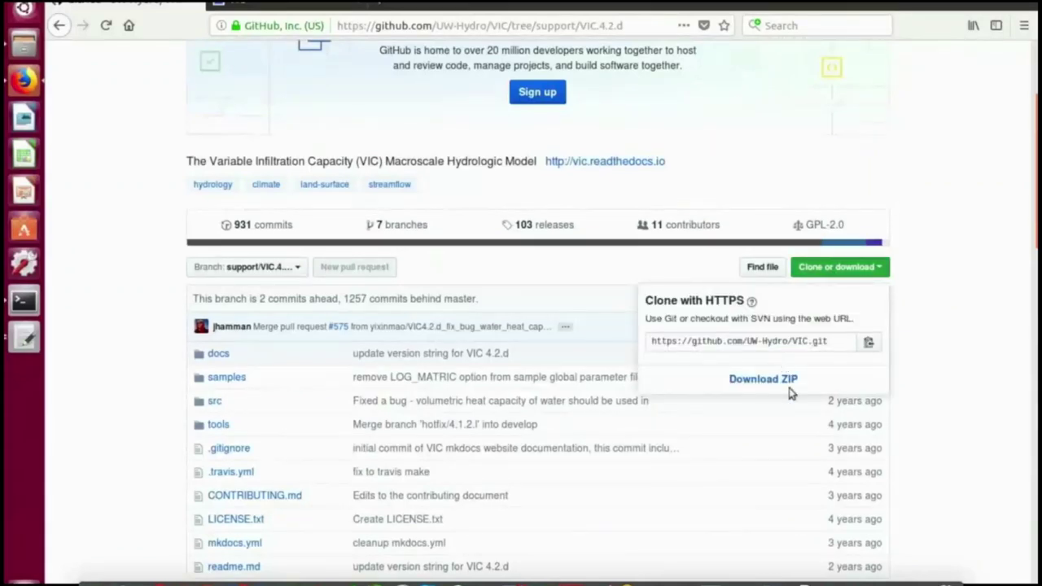
click(449, 175)
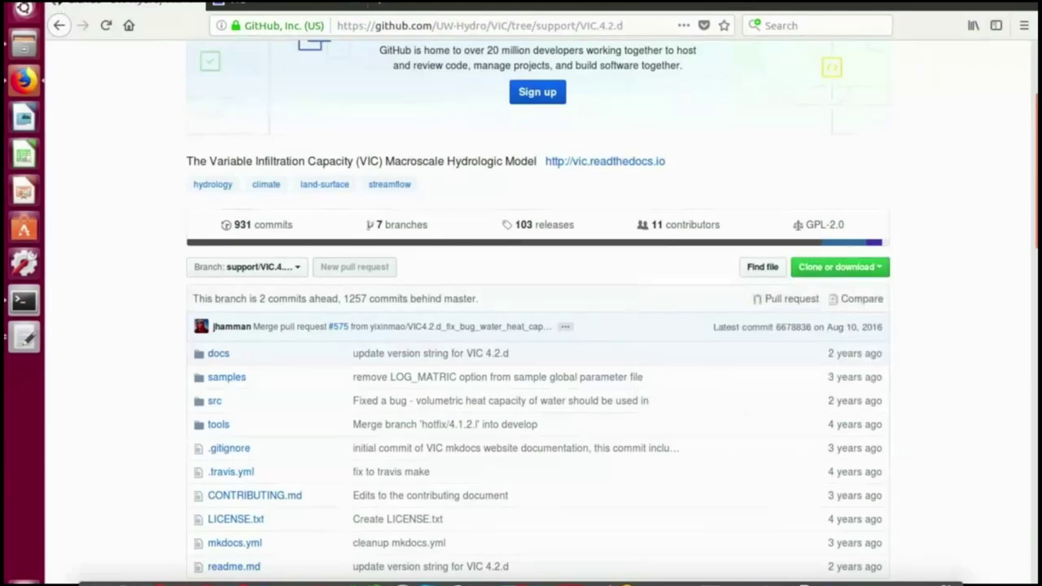
key(ctrl+shift+w)
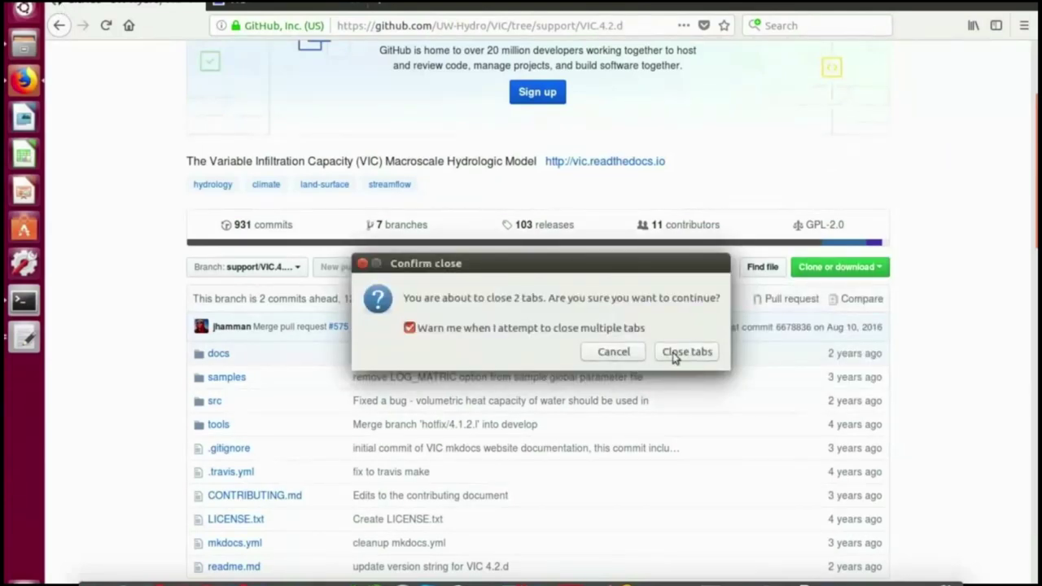
click(674, 355)
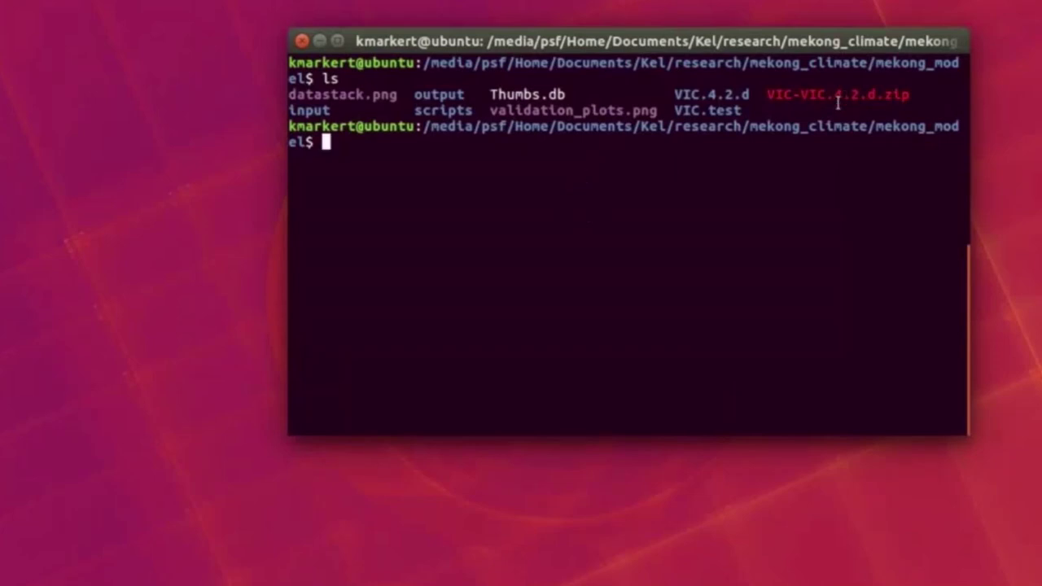
Change into the VIC.4.2.d folder and list its contents
click(691, 146)
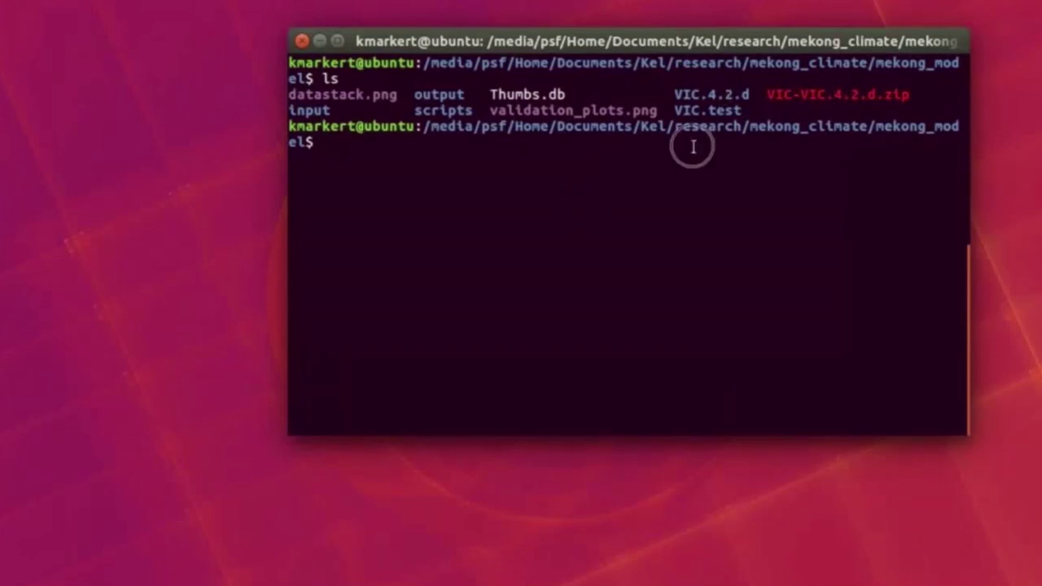
text(cd VIC.)
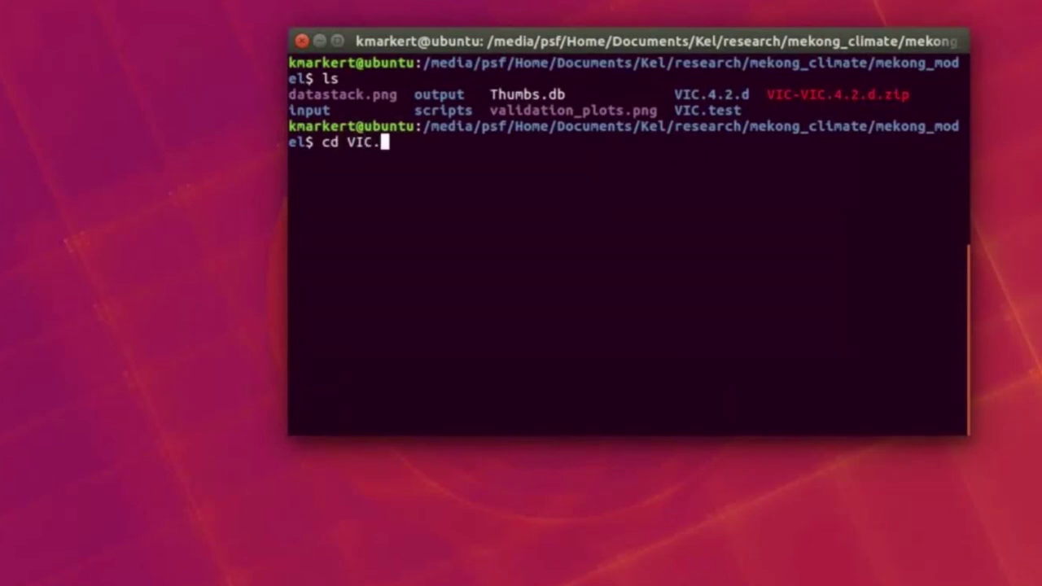
text(4)
key(Tab)
key(Return)
text(ls)
key(Return)
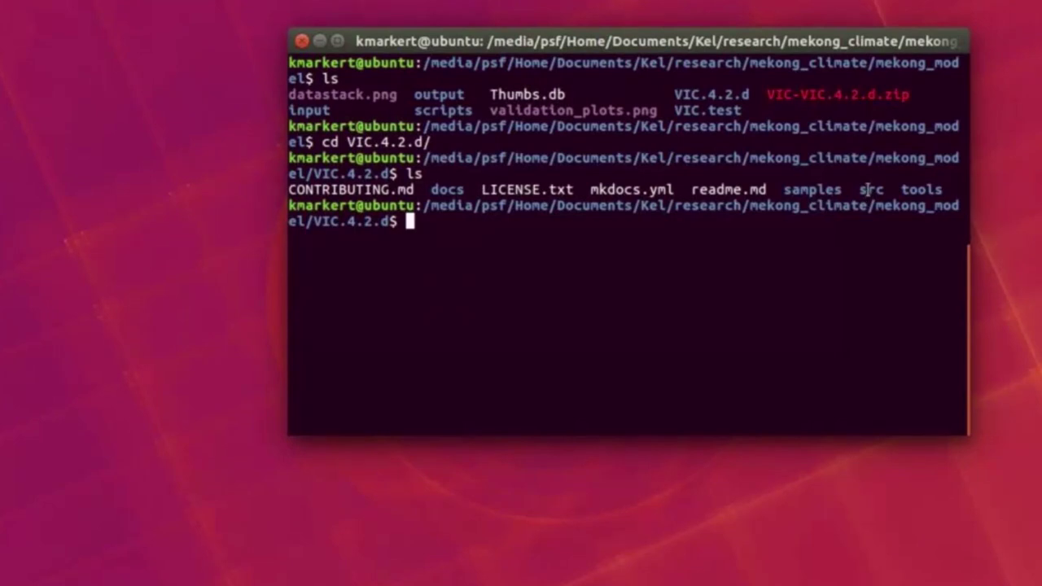
Move into src and list its source files, picking out the Makefile
text(cd src)
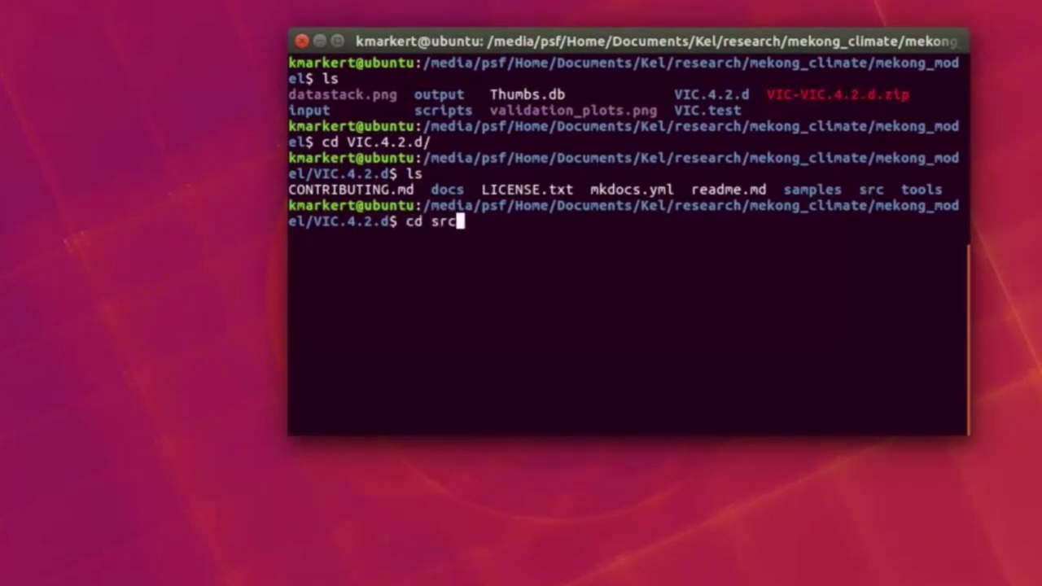
key(Return)
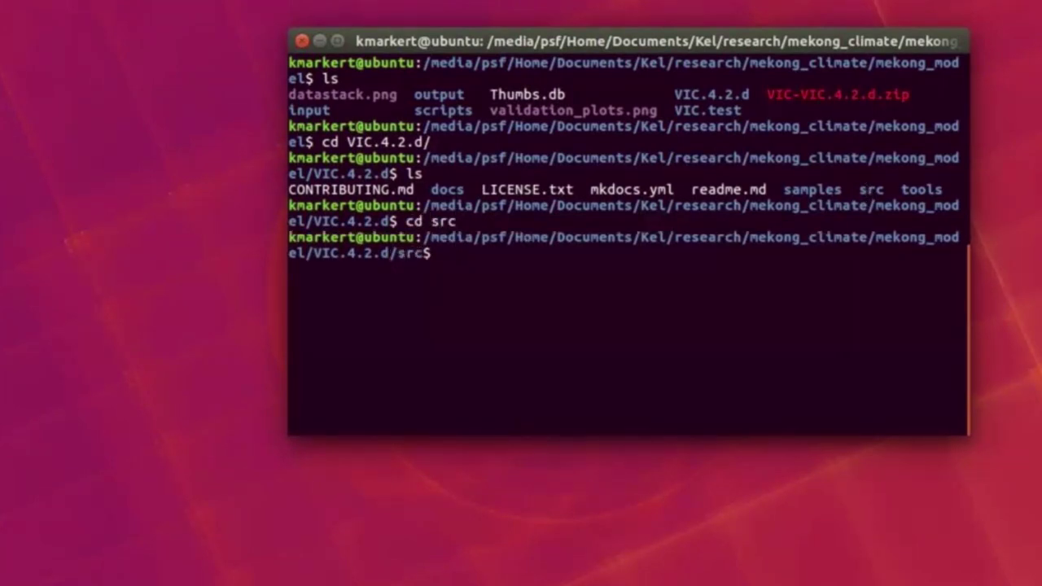
text(ls)
key(Return)
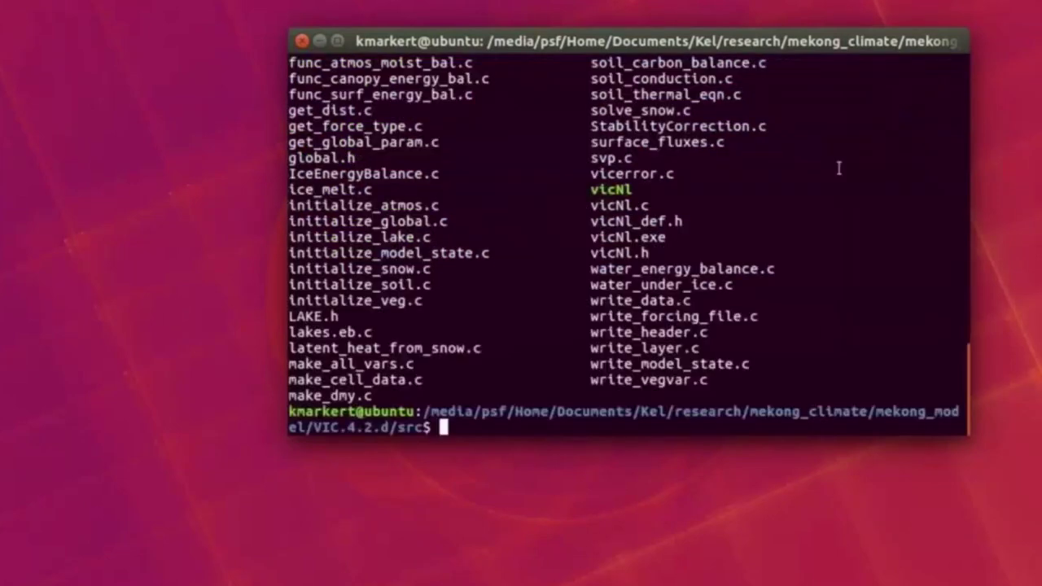
scroll(693, 194, up, 10)
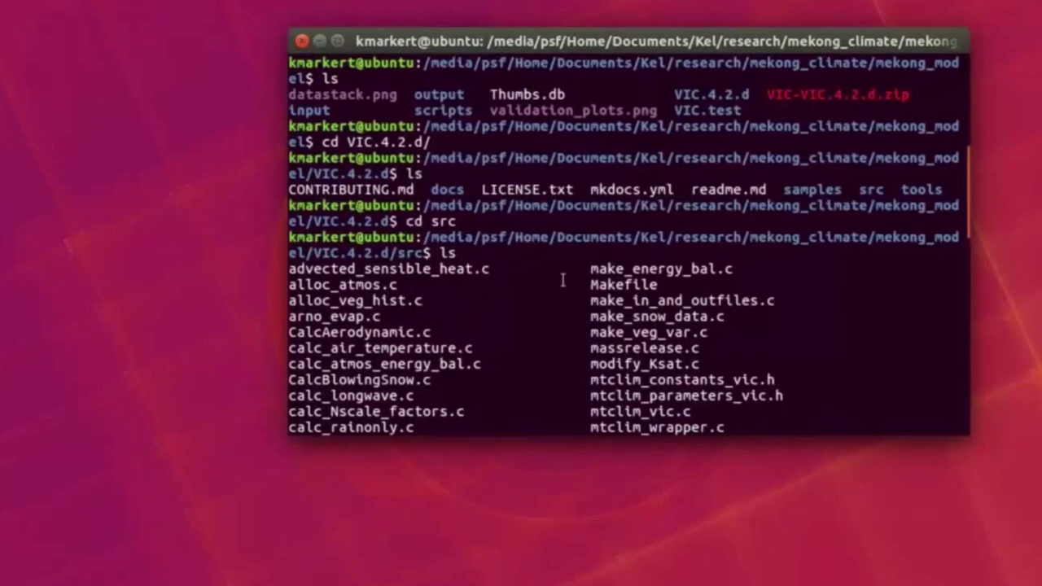
drag(592, 285, 658, 285)
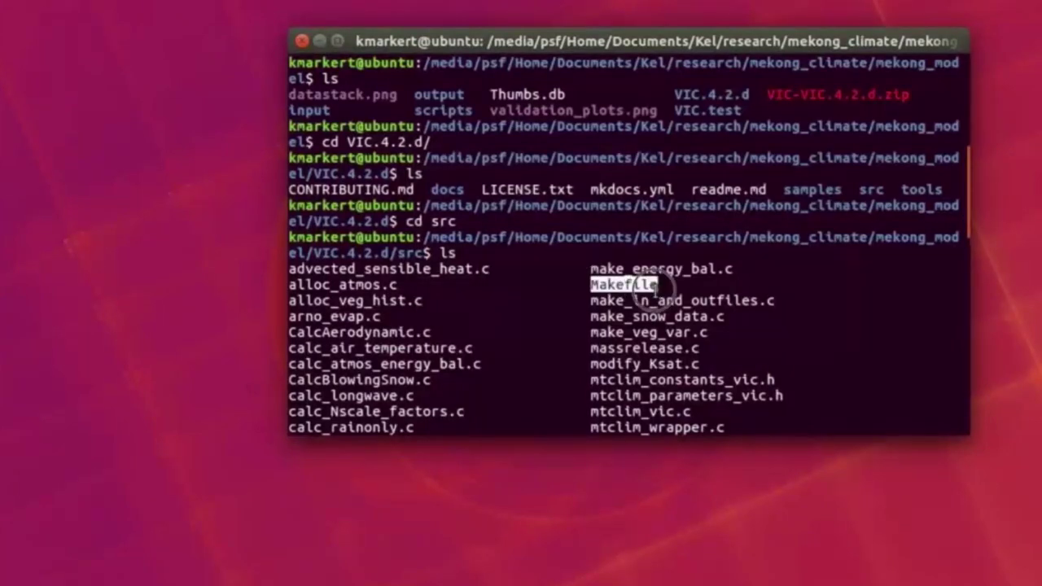
click(647, 323)
scroll(646, 323, down, 3)
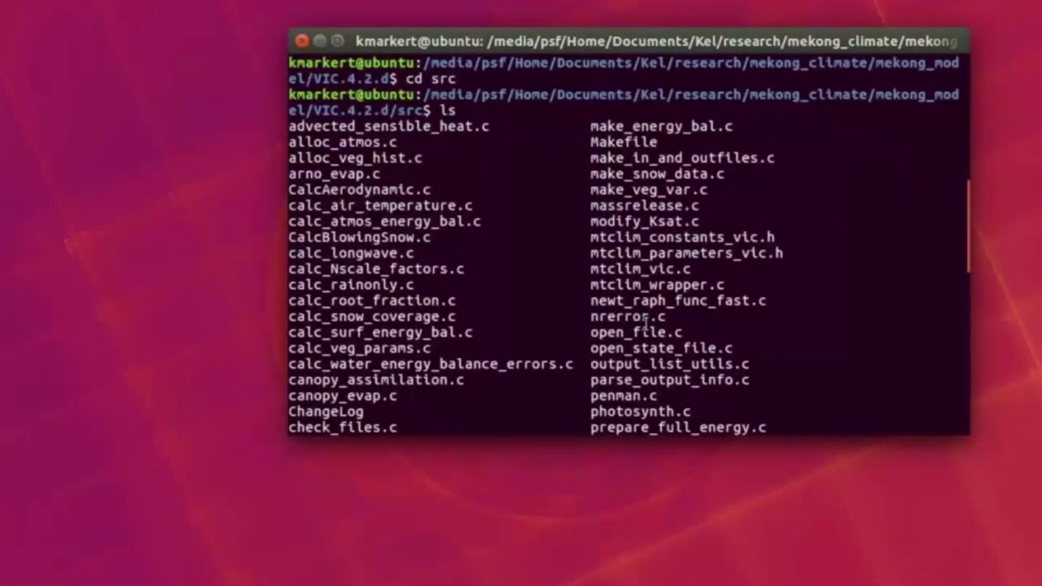
scroll(645, 323, down, 5)
Compile VIC with make and confirm the vicNl executable appears in the src listing
text(make)
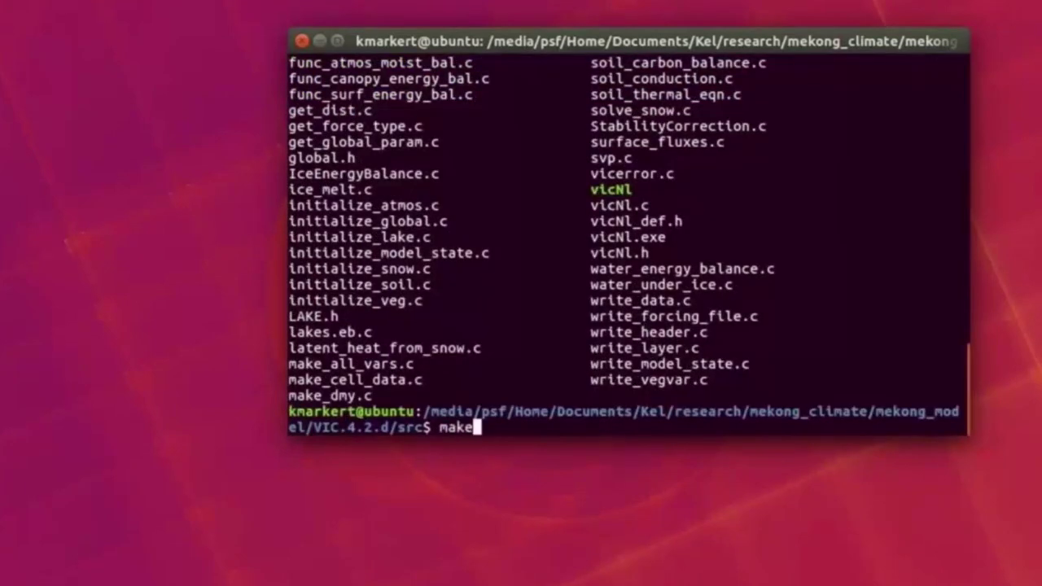
key(Return)
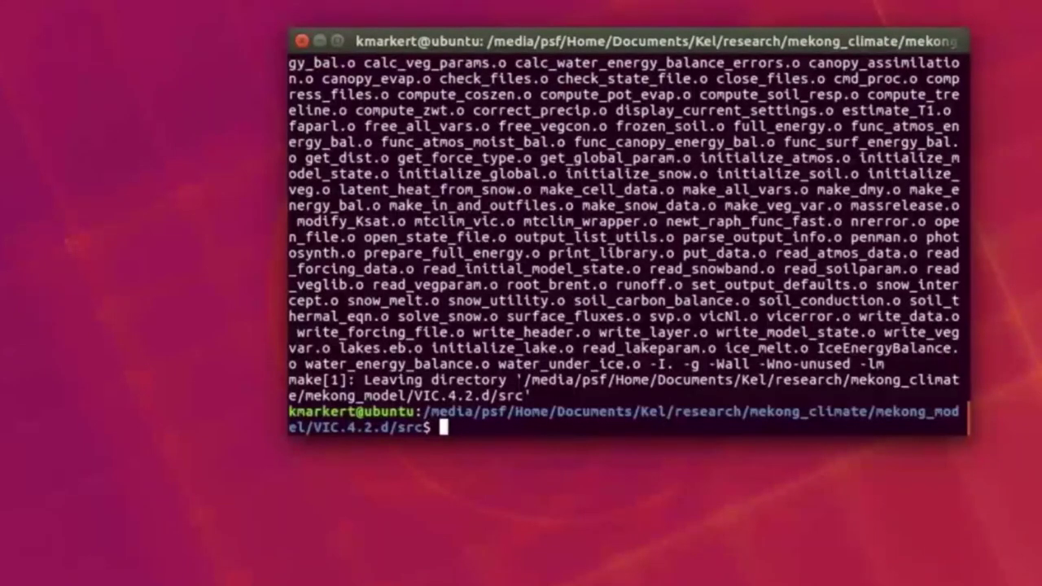
text(ls)
key(Return)
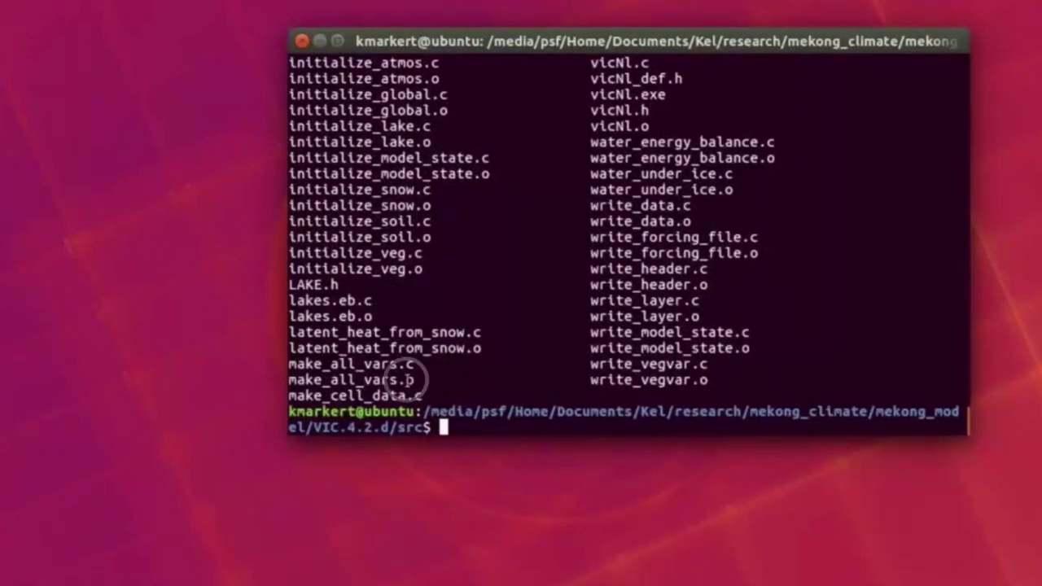
drag(414, 380, 314, 380)
click(303, 383)
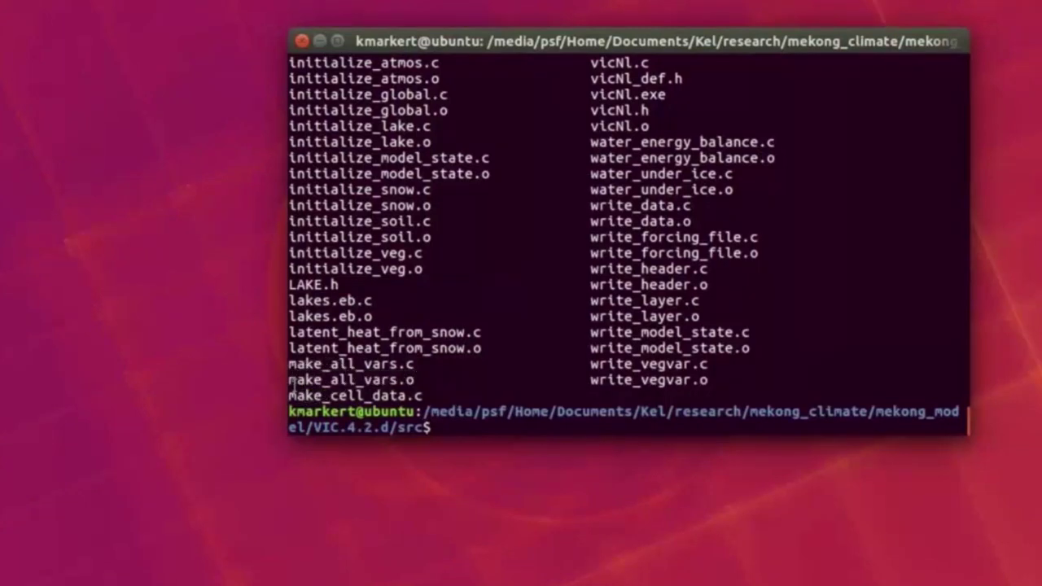
scroll(651, 301, up, 3)
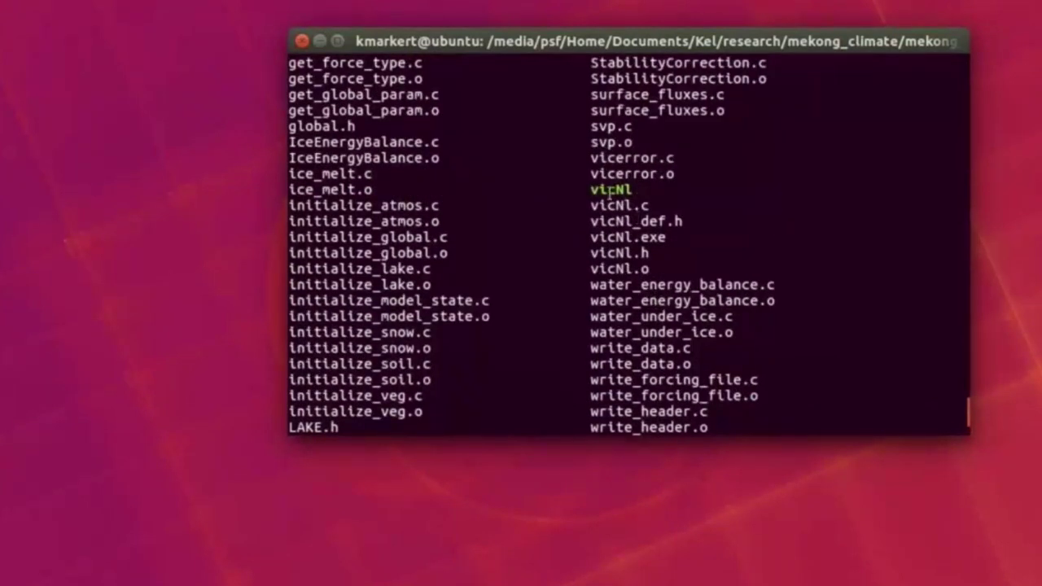
drag(588, 190, 633, 189)
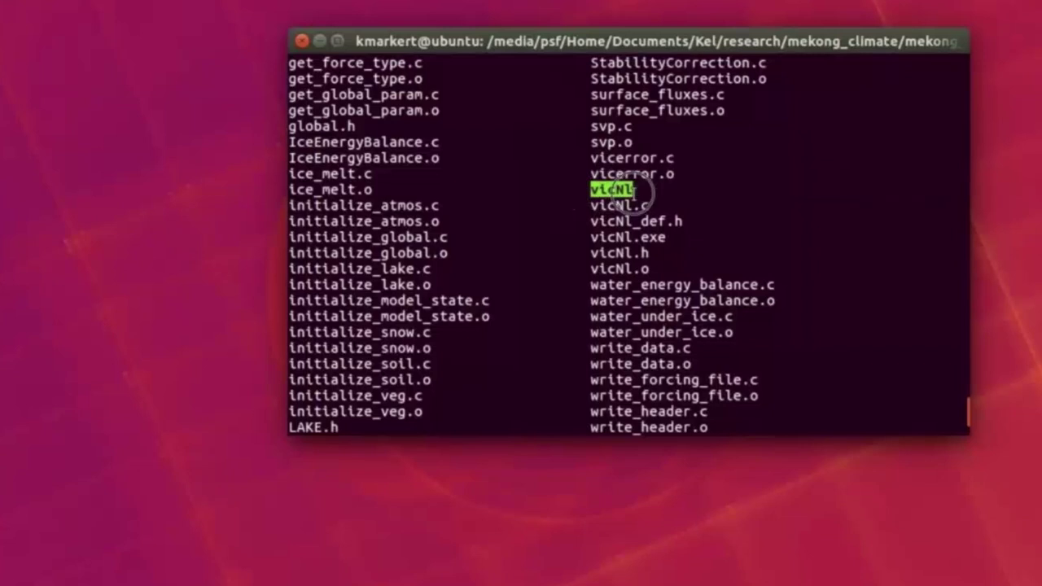
scroll(635, 364, down, 3)
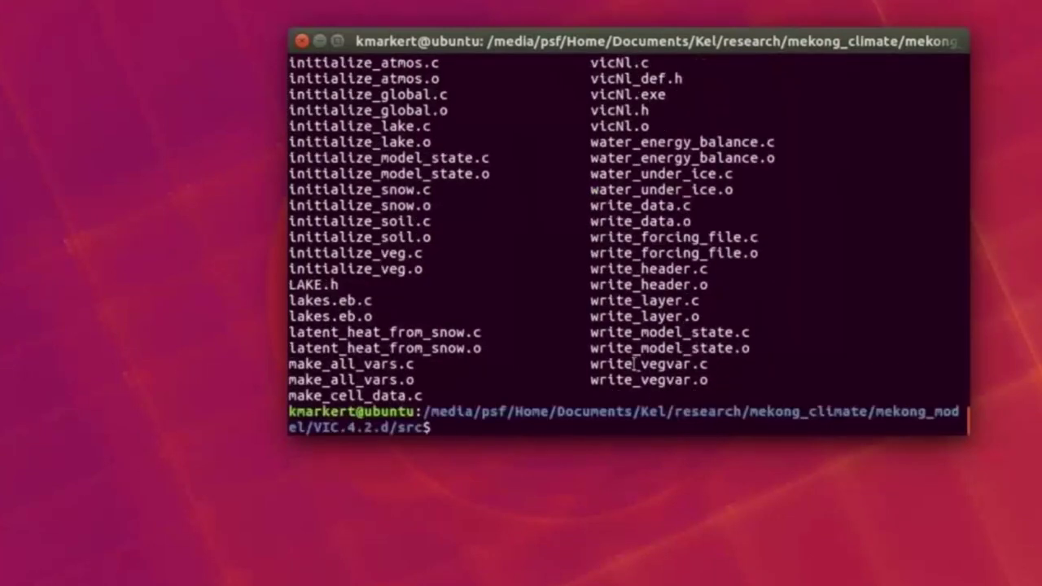
Run ./vicNl -h to read its usage options, then close the terminal
text(./vicNl -h)
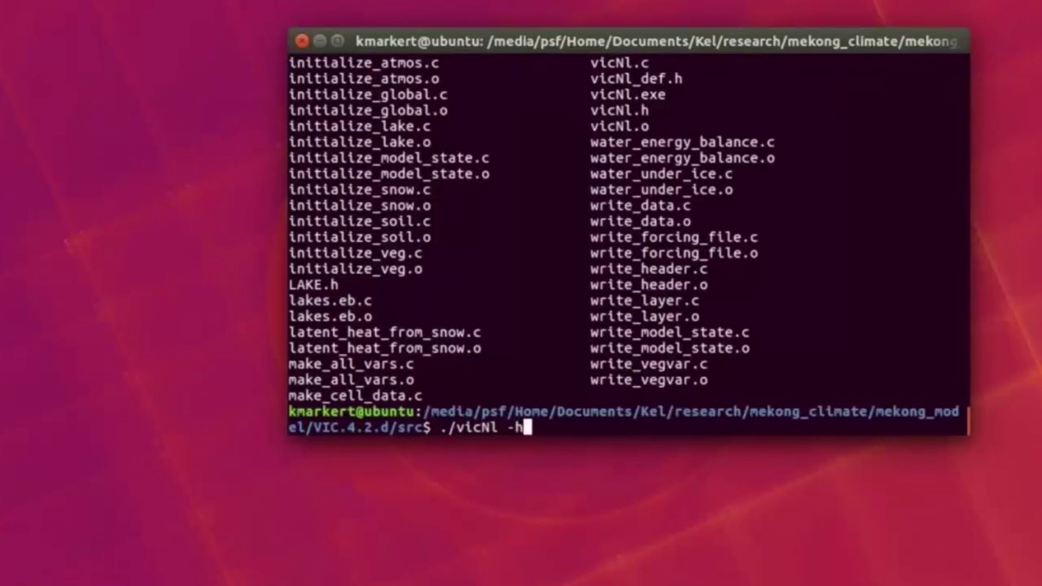
key(Return)
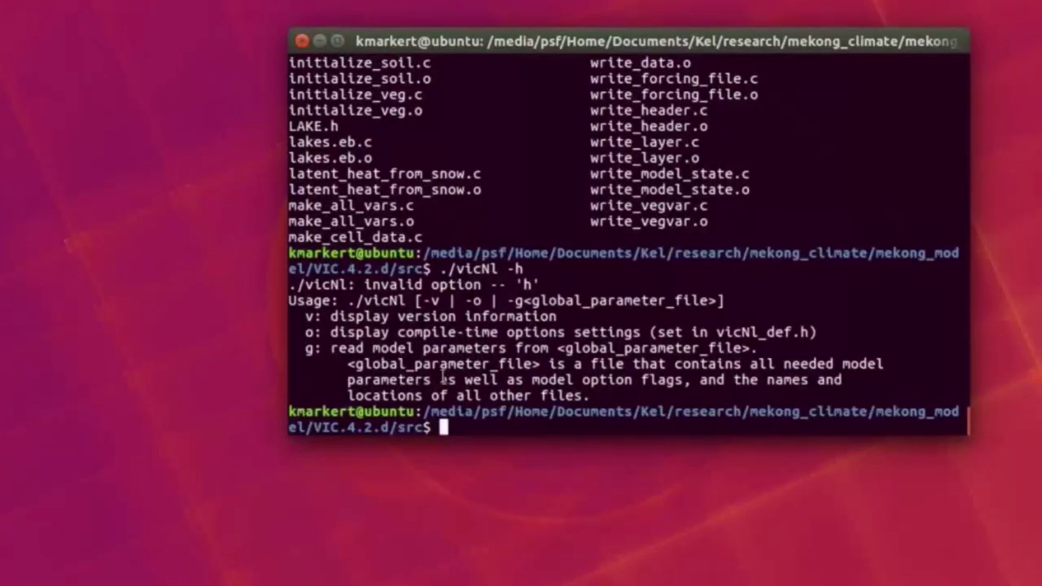
click(301, 43)
Start a new terminal window from the launcher and place it over the Files window
click(625, 28)
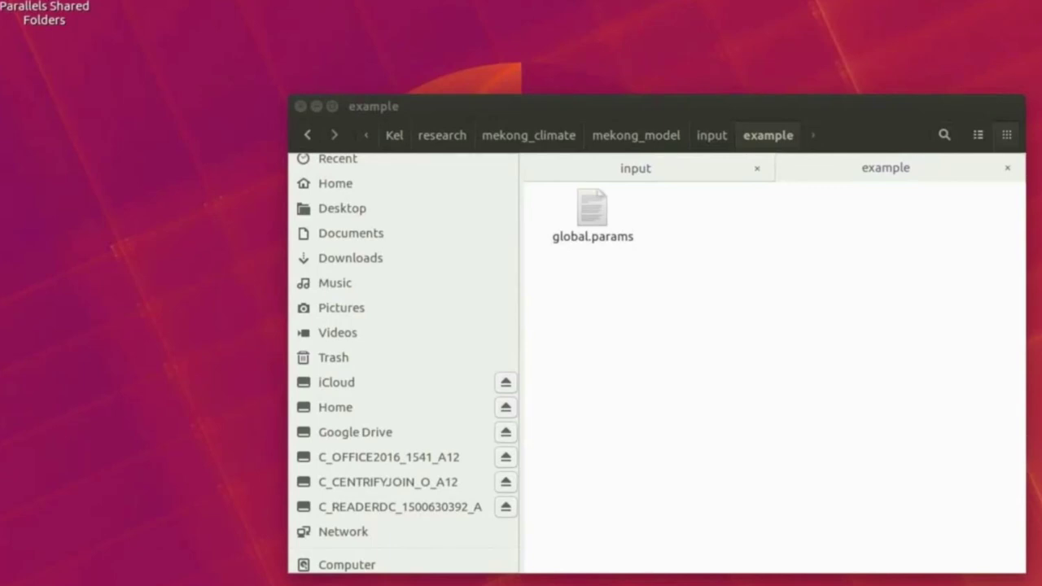
right_click(8, 298)
click(11, 298)
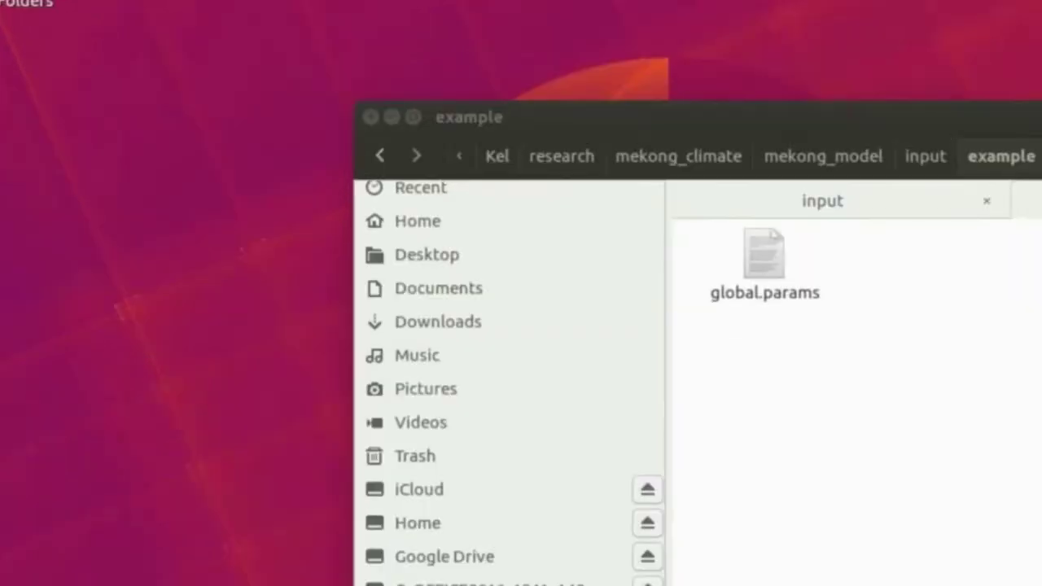
drag(72, 404, 248, 39)
text(cd )
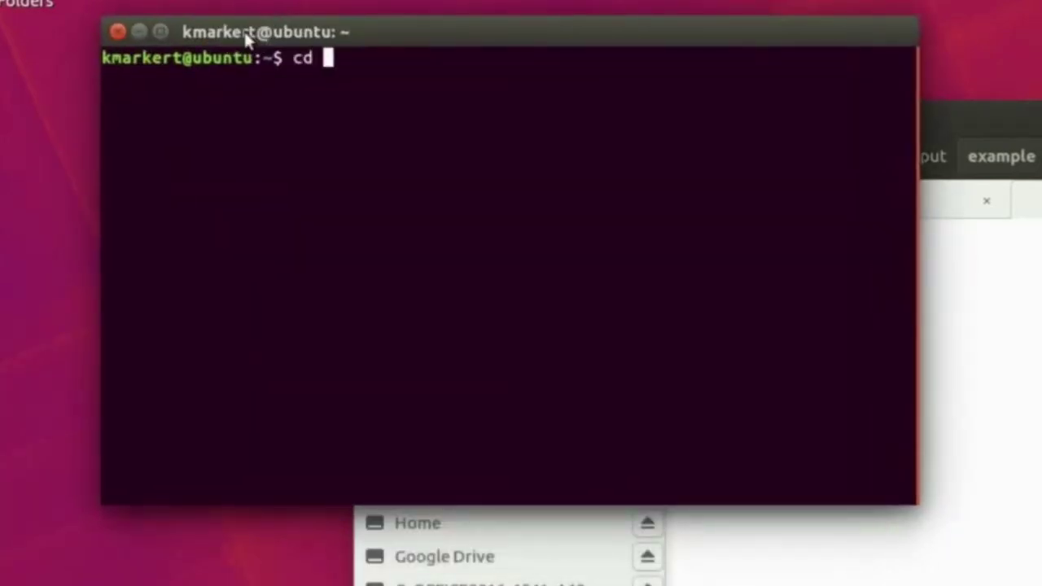
text(/med)
Change into the research/mekong_climate/mekong_model/scripts folder under /media/psf/Home/Documents
key(Tab)
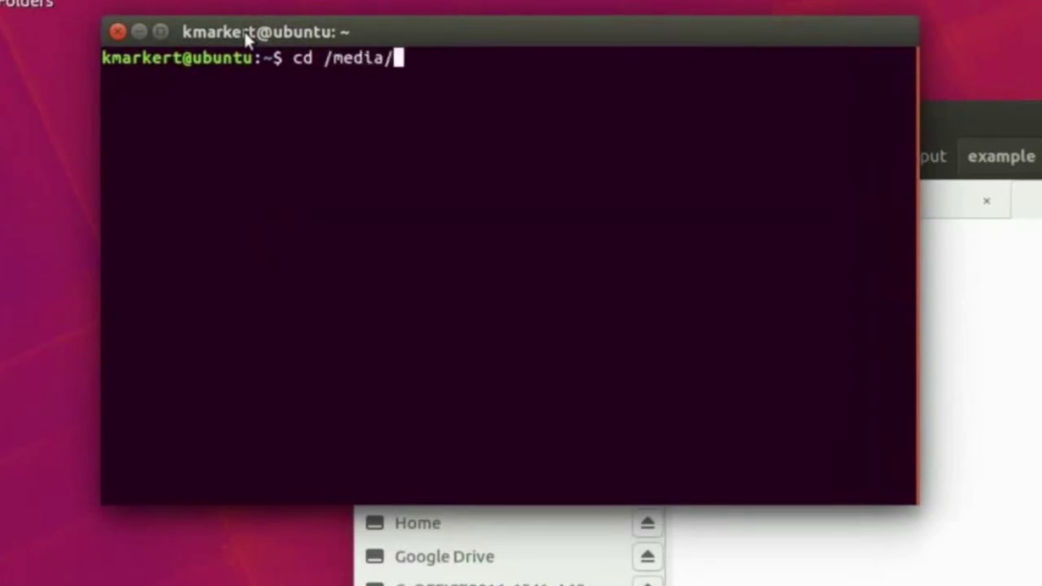
text(p)
key(Tab)
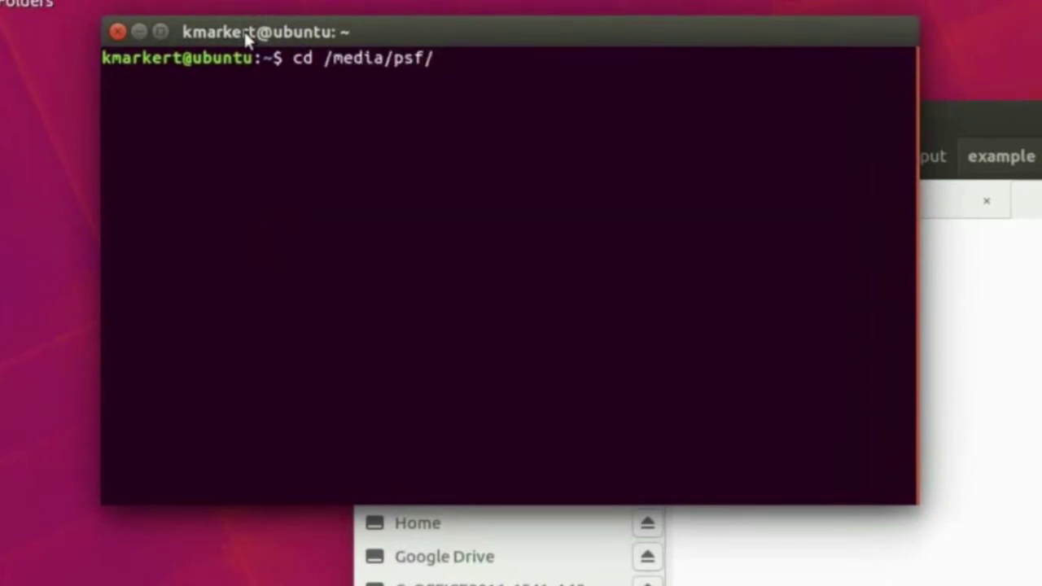
text(Ho)
key(Tab)
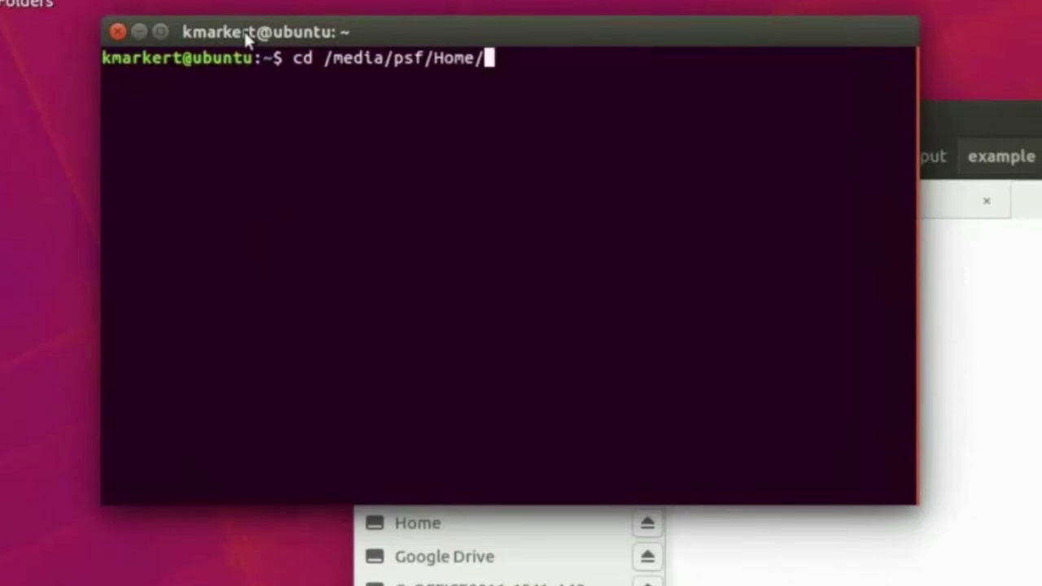
text(Docum)
key(Tab)
text(K)
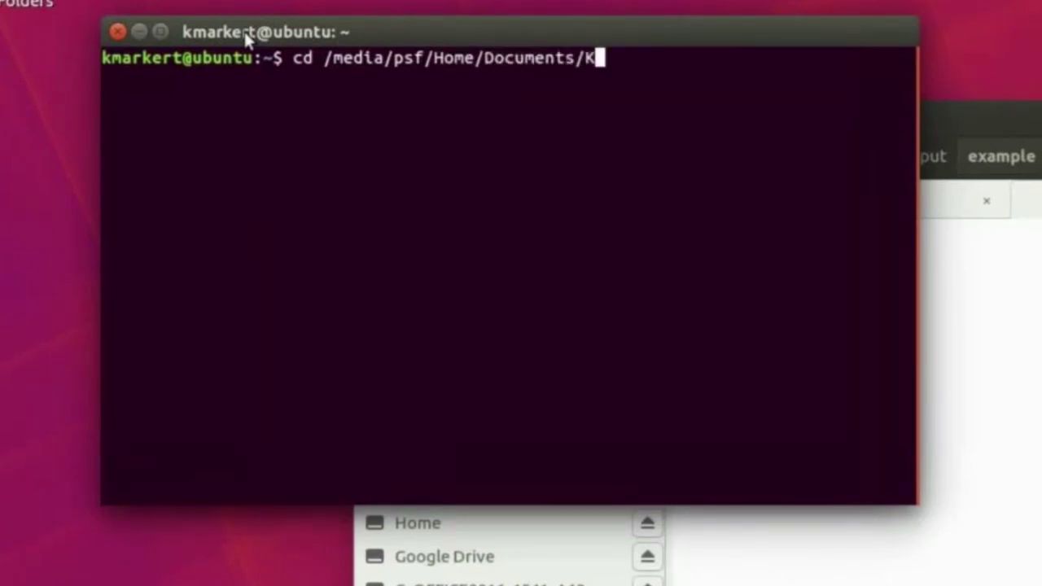
text(e)
key(Tab)
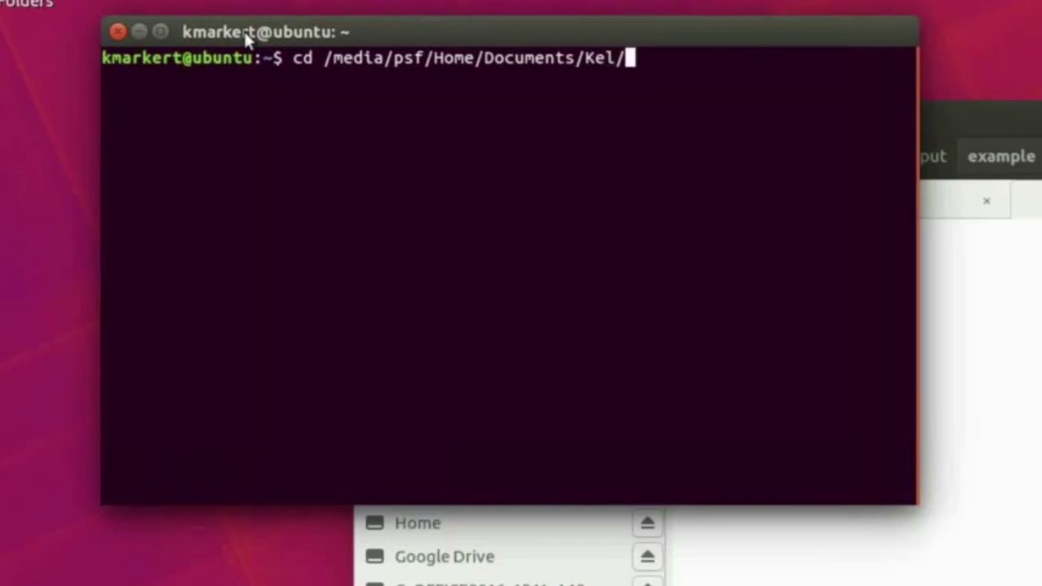
text(resea)
key(Tab)
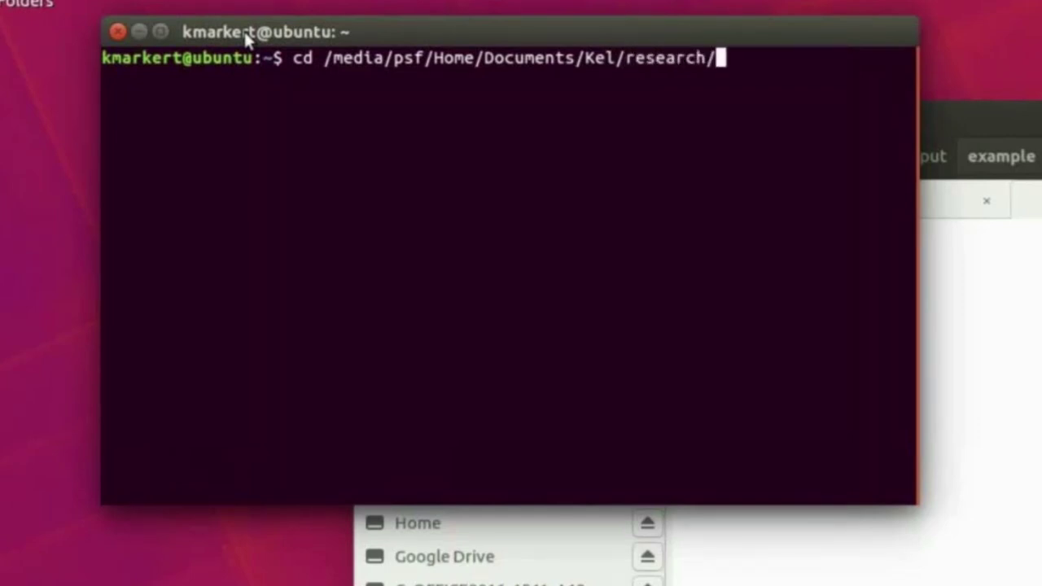
text(mekong)
key(Tab)
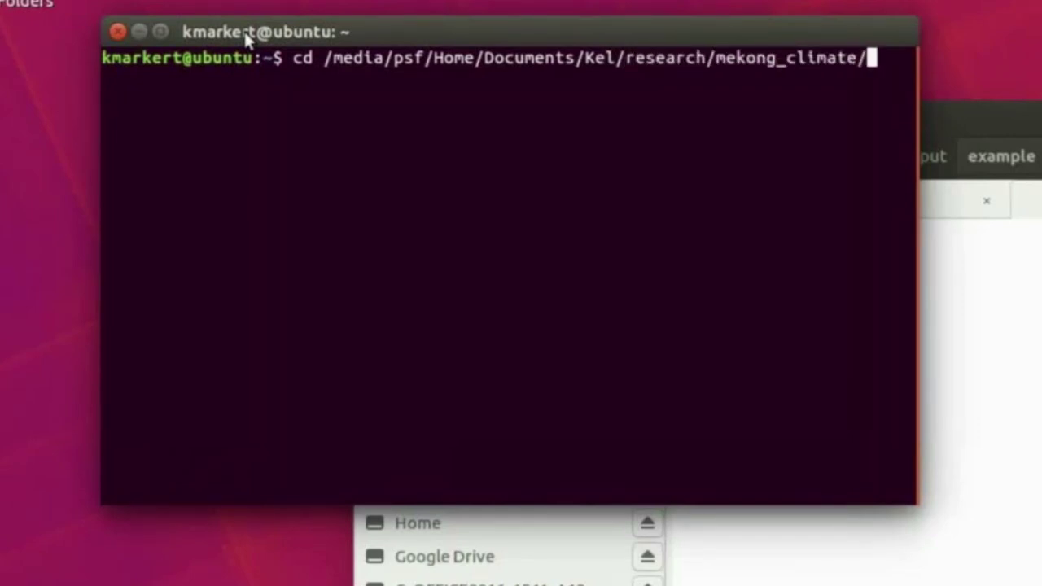
text(mekong)
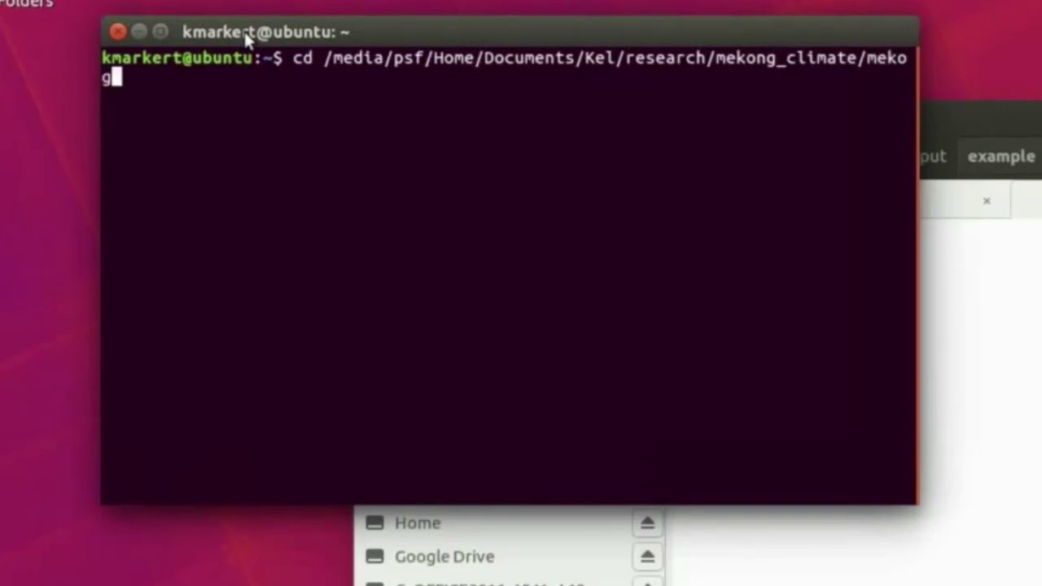
text(_)
text(mod)
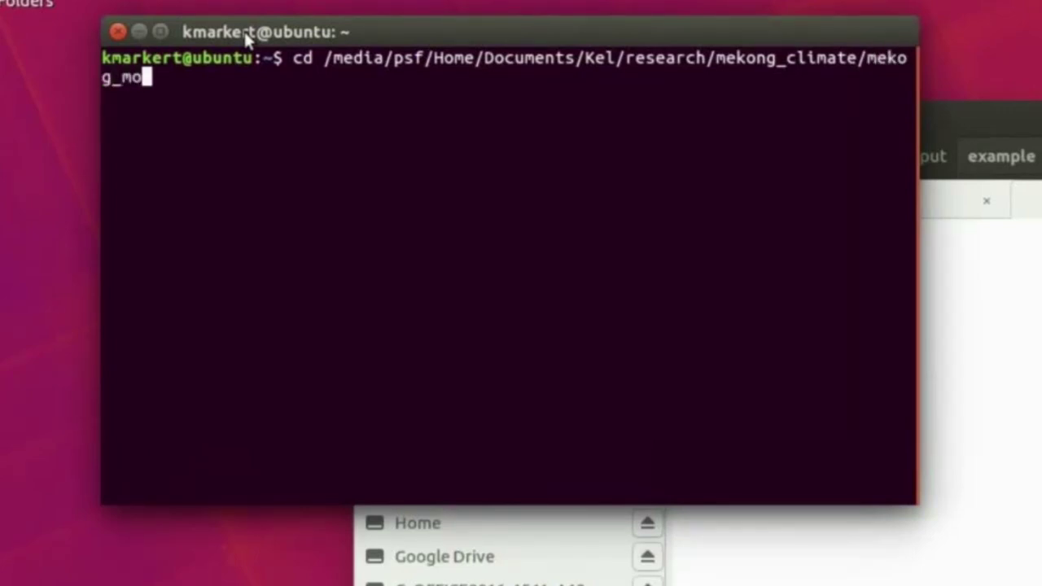
key(BackSpace)
key(BackSpace)
key(BackSpace)
key(BackSpace)
key(BackSpace)
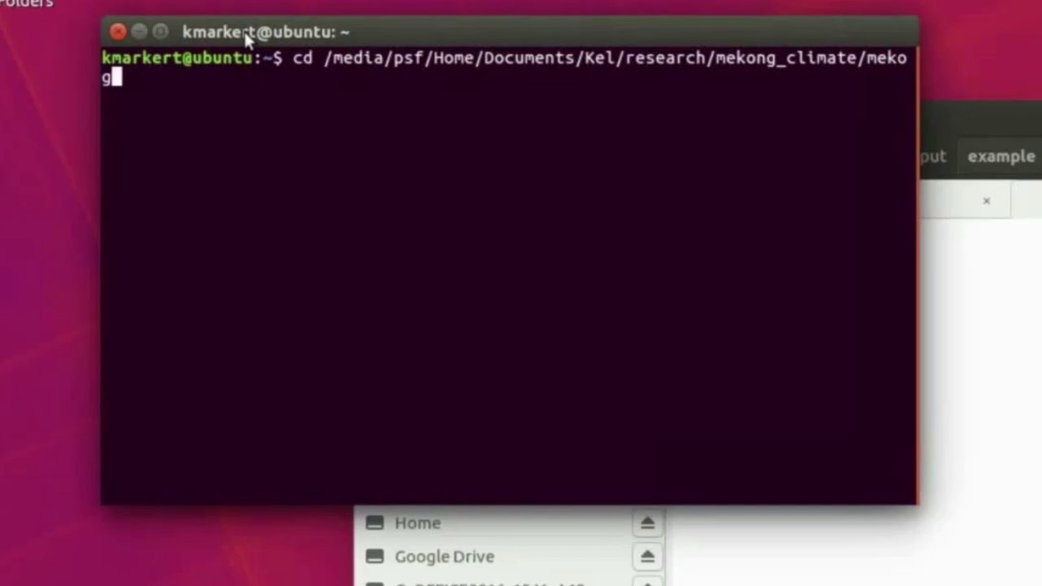
text(ng)
key(Tab)
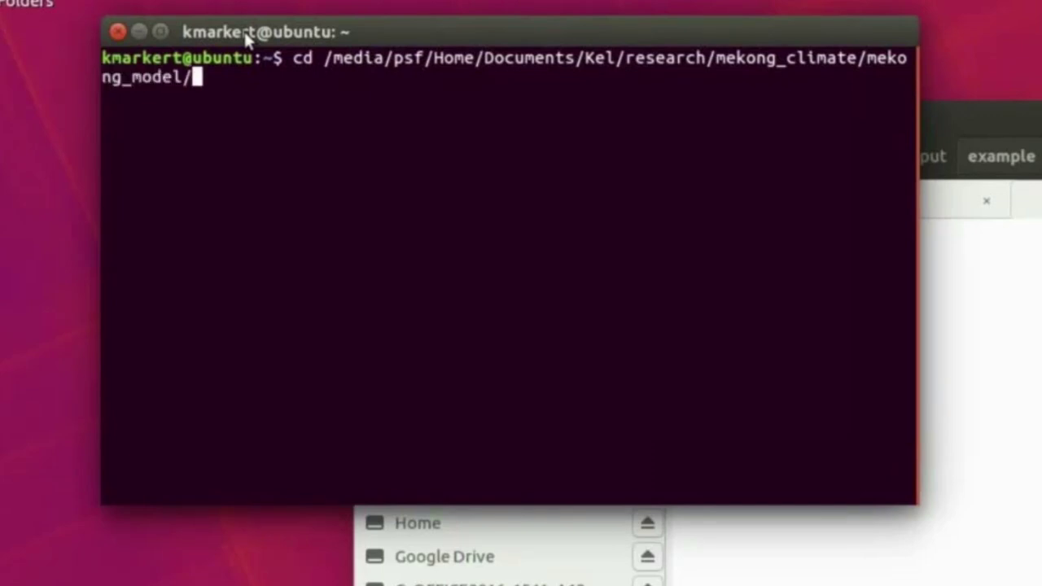
text(scr)
key(Tab)
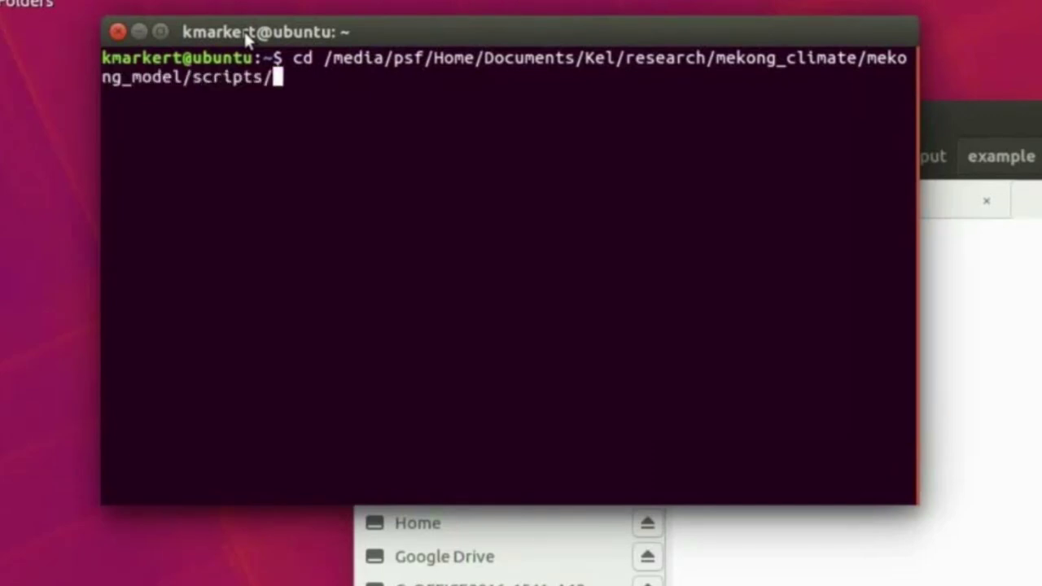
key(Return)
text(ogp)
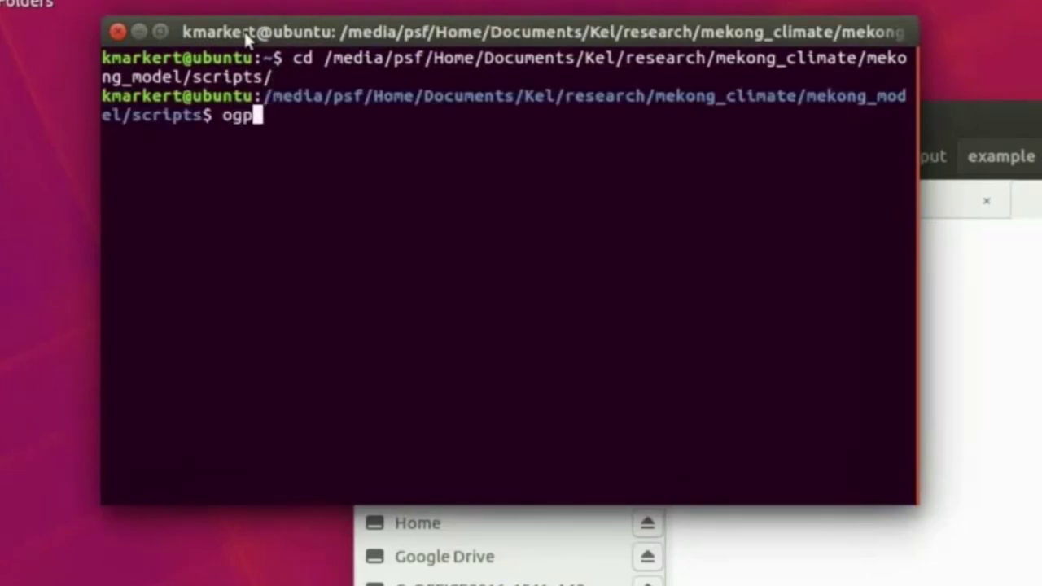
text(y fo)
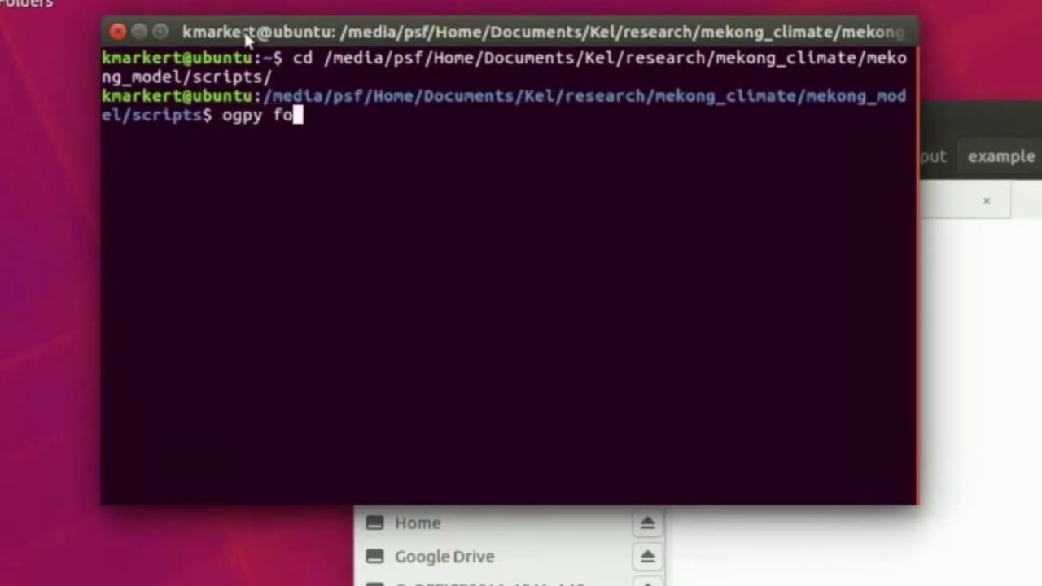
text(rma)
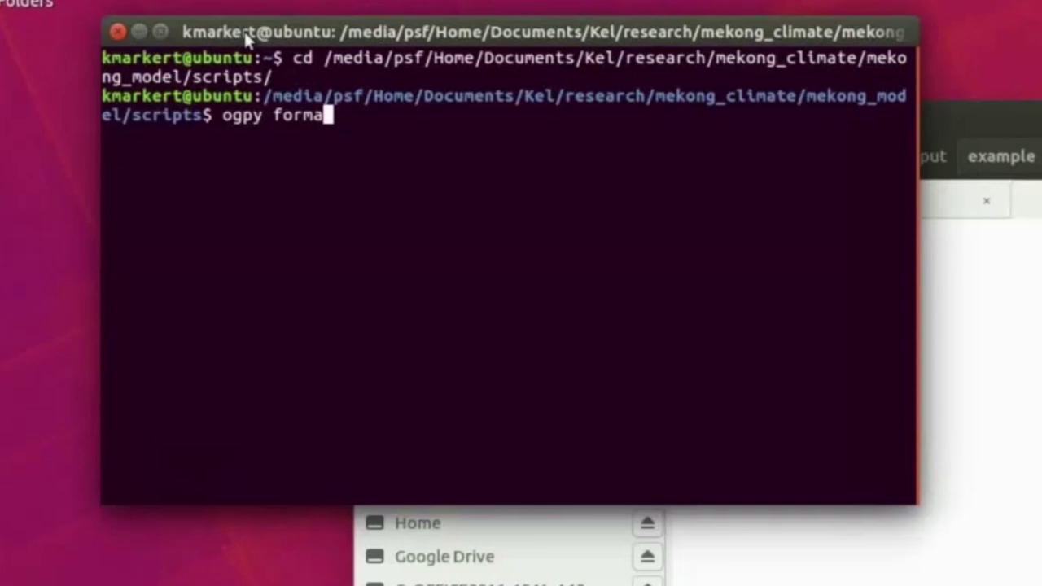
text(t_s)
Run ogpy format_snow_params.py on mekong_grid.tif and Mekong_BasinELV_snapped.tif, writing ../input/example/snow.param with 200
key(Tab)
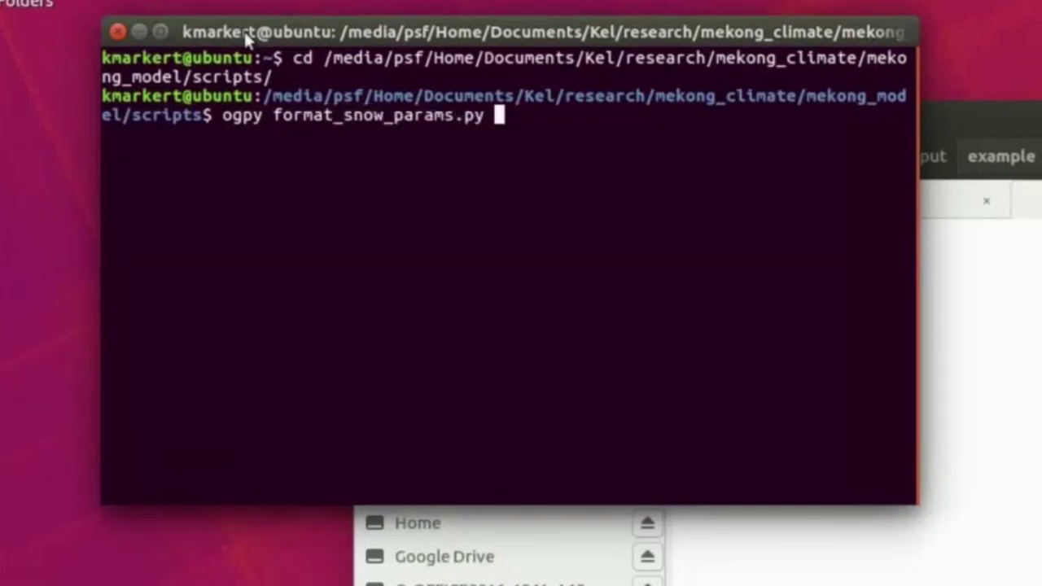
text(../)
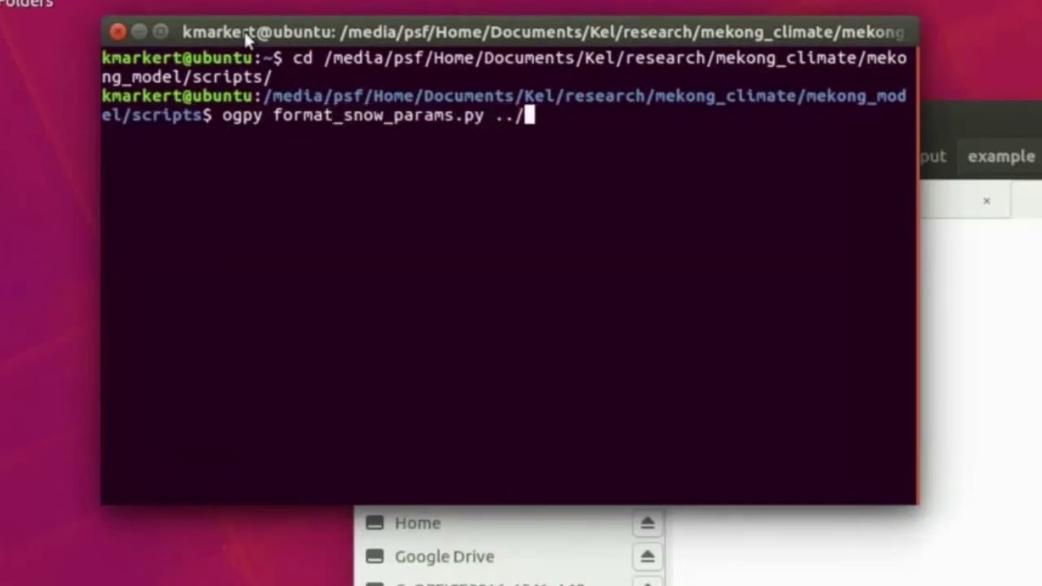
text(input/)
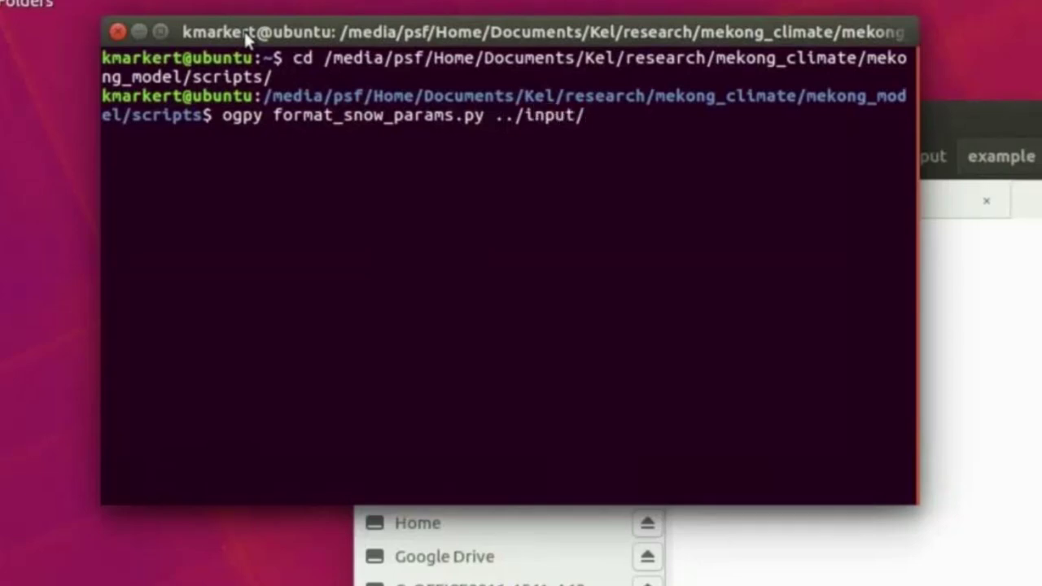
text(gis/)
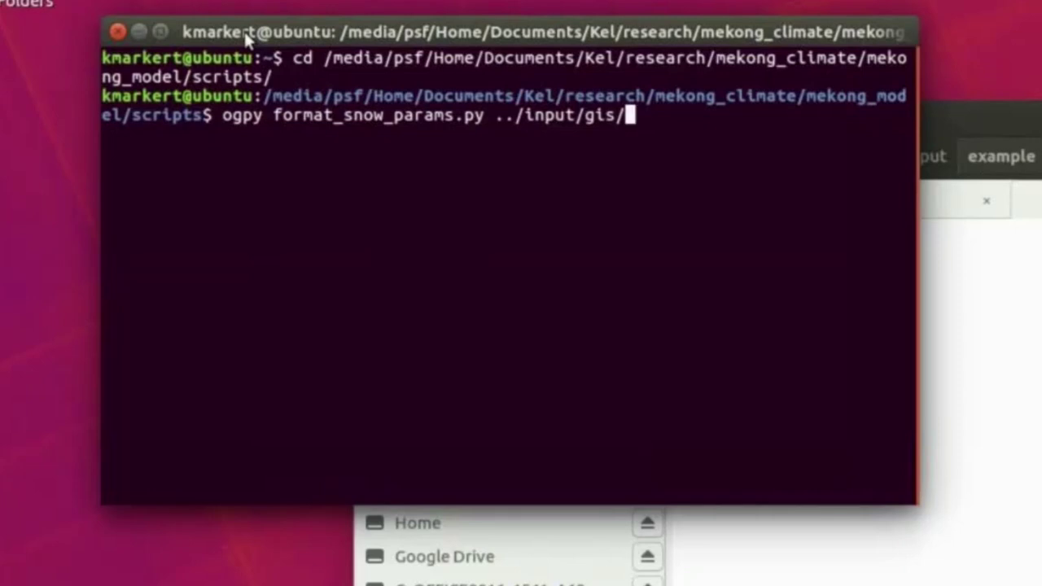
text(mek)
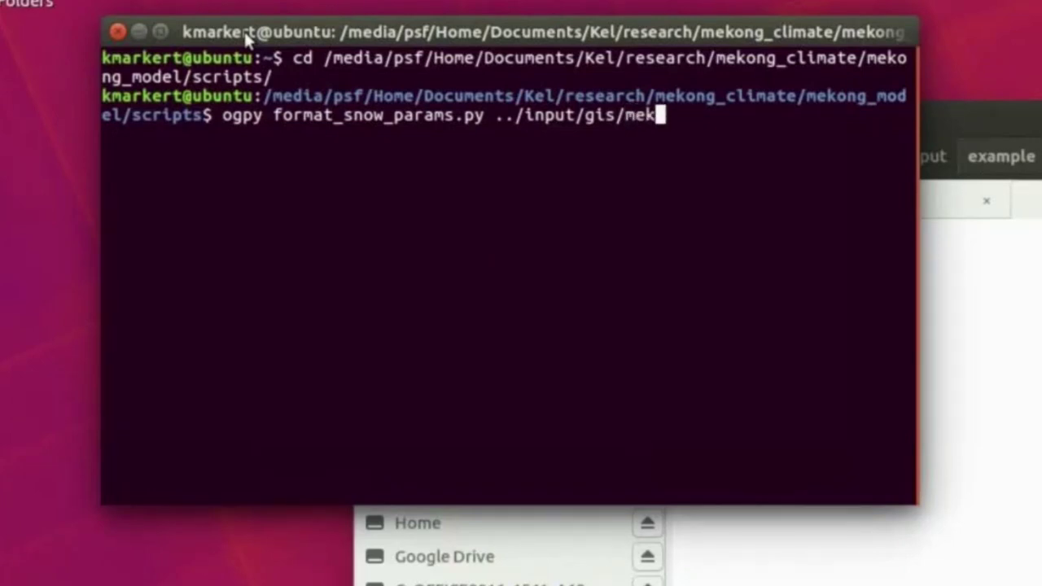
text(o)
key(BackSpace)
text(ong_gi)
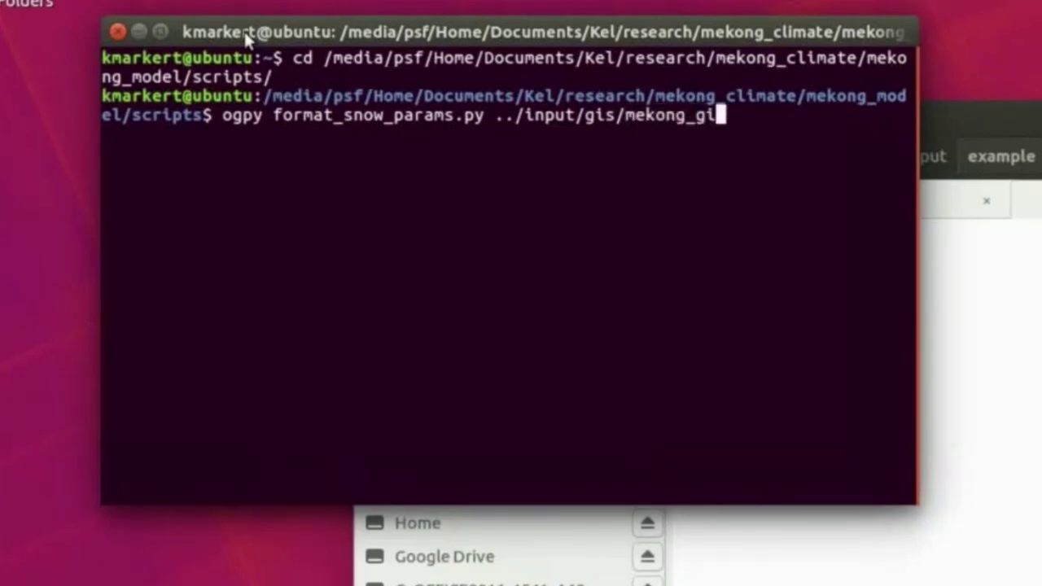
key(BackSpace)
text(ri)
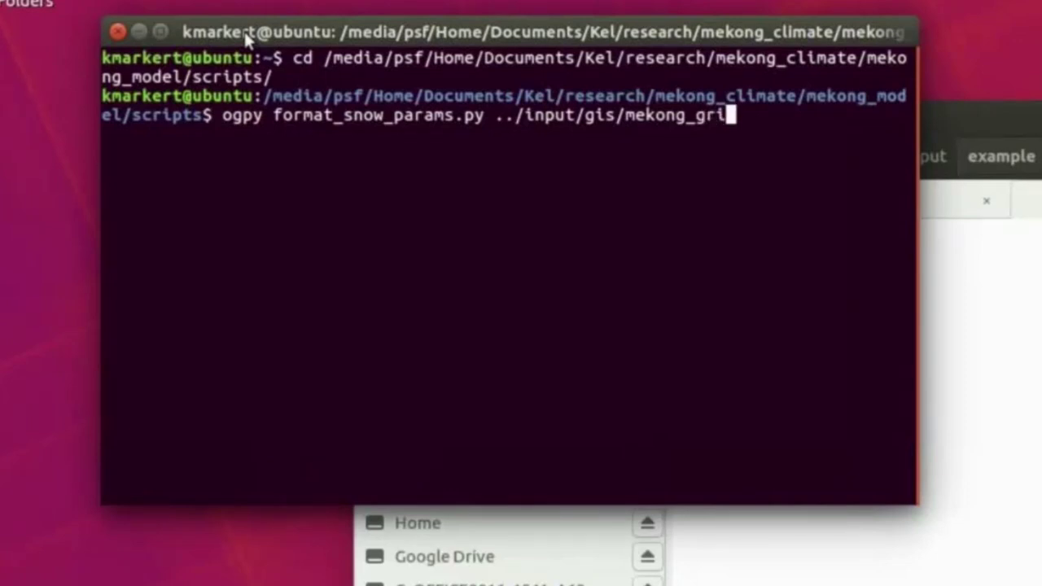
text(d.tif ../)
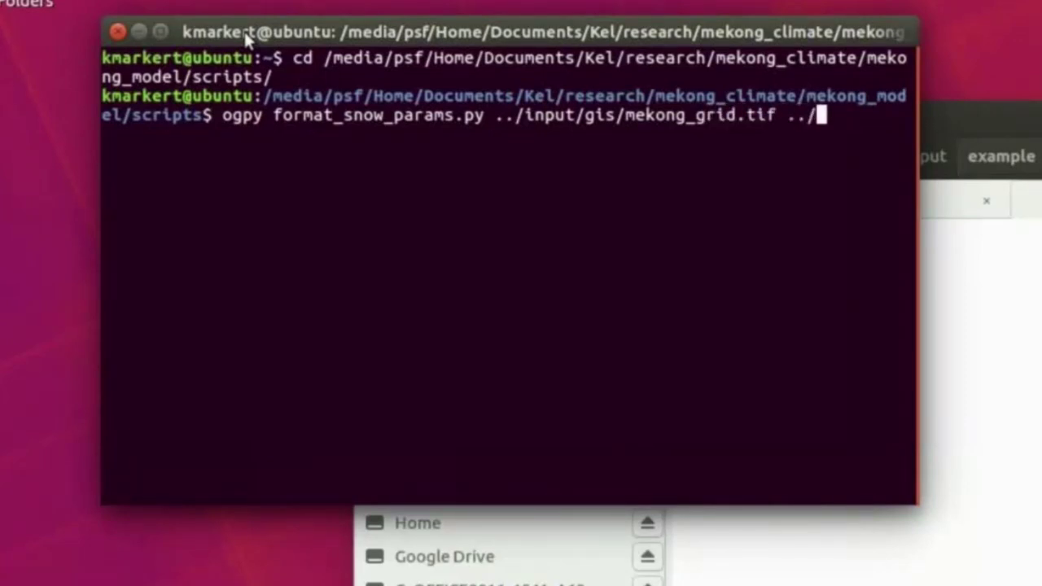
text(in)
key(Tab)
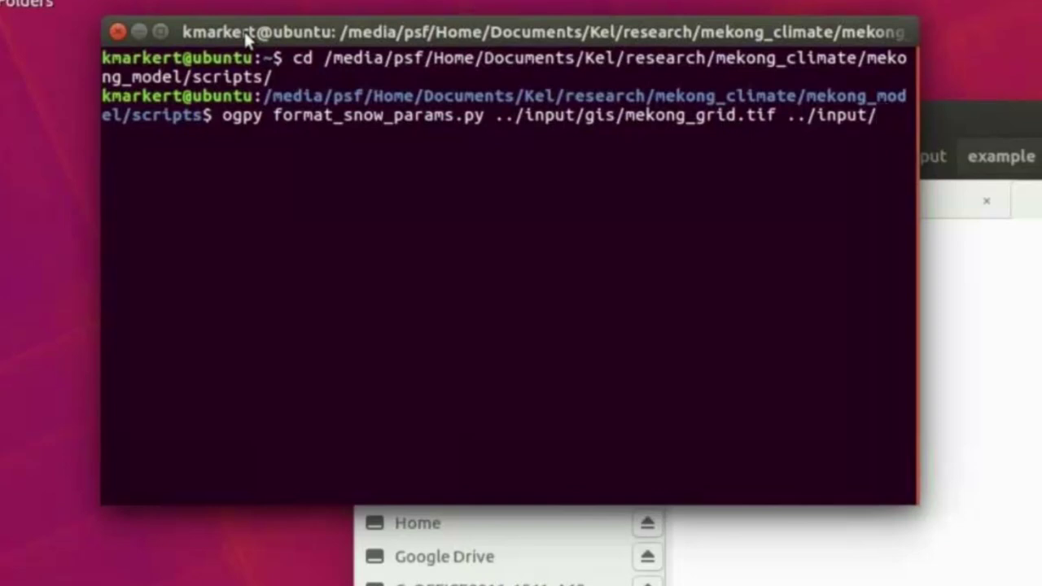
text(gis)
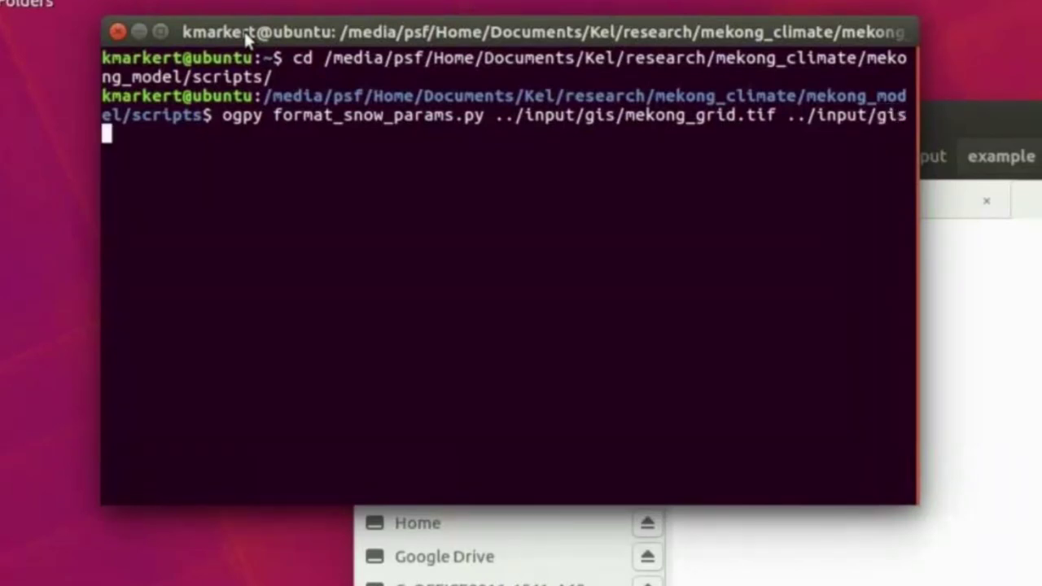
text(/Mek)
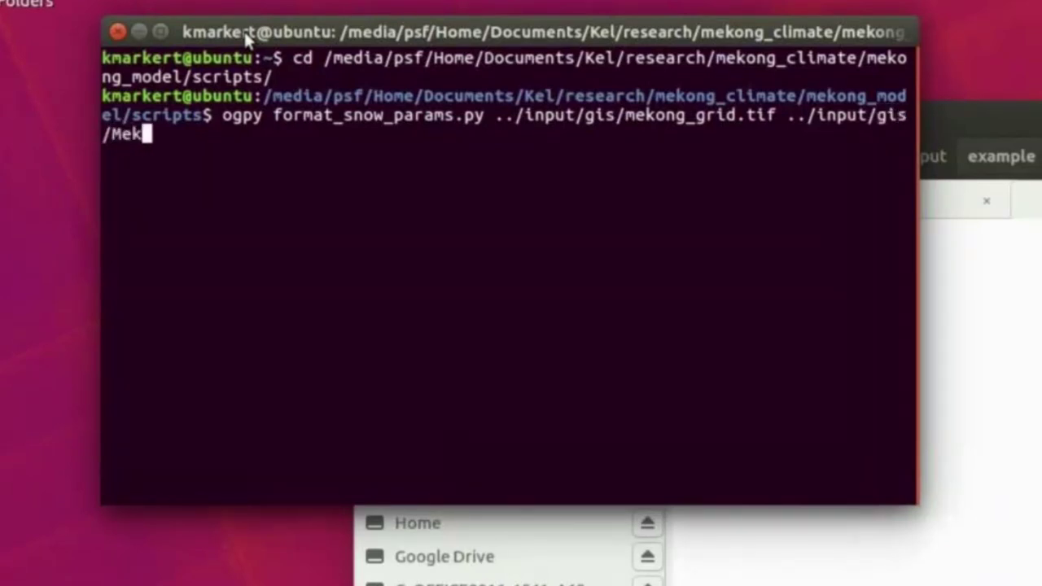
text(ong_Ba)
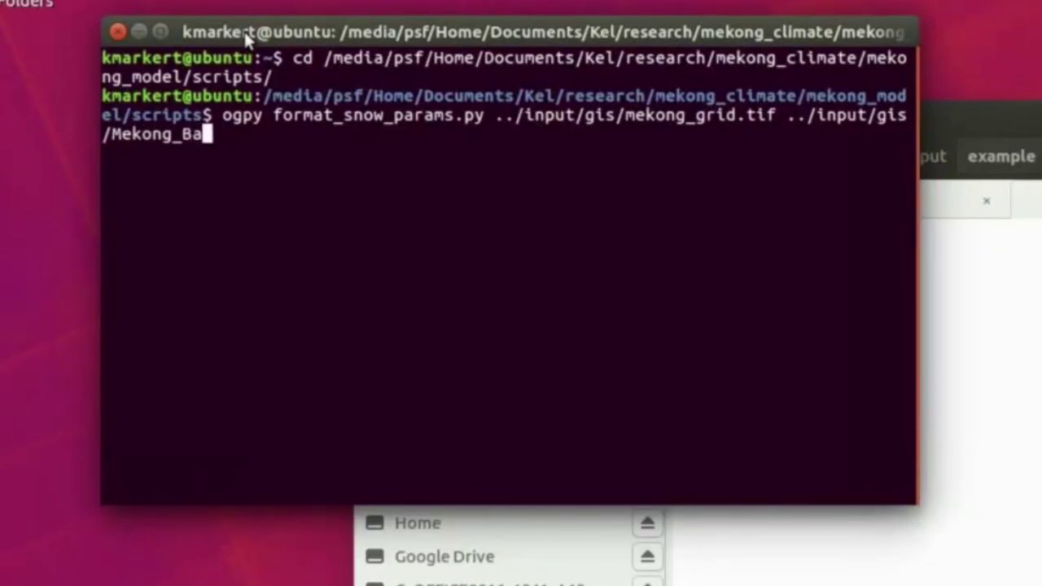
text(sinE)
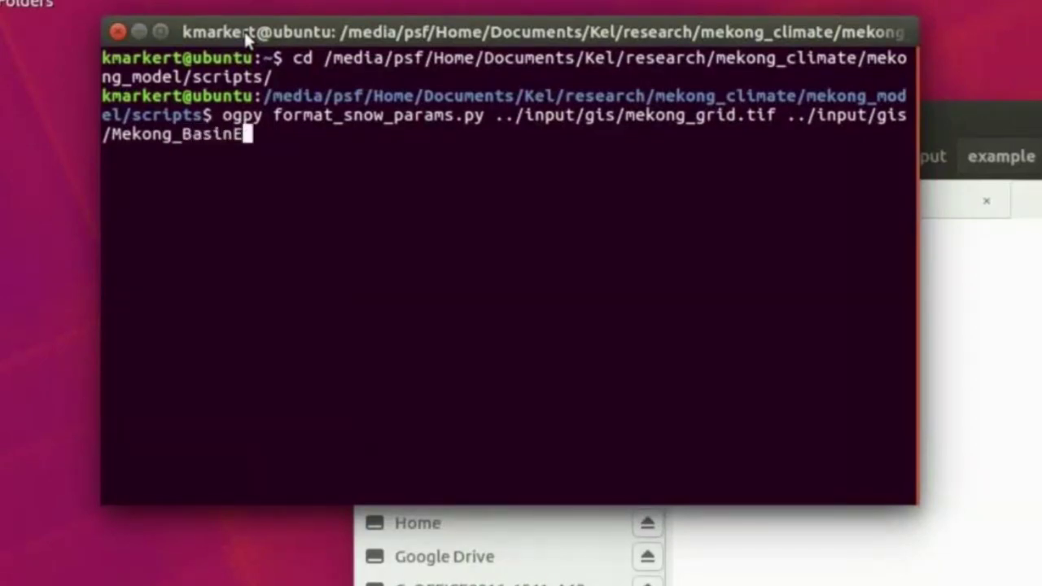
text(LV)
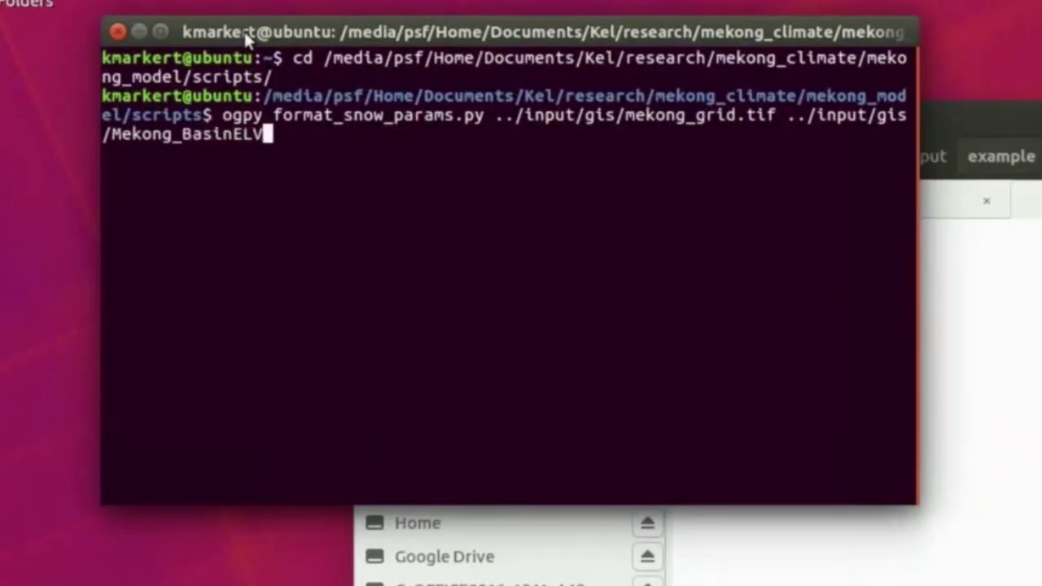
key(Tab)
text(if)
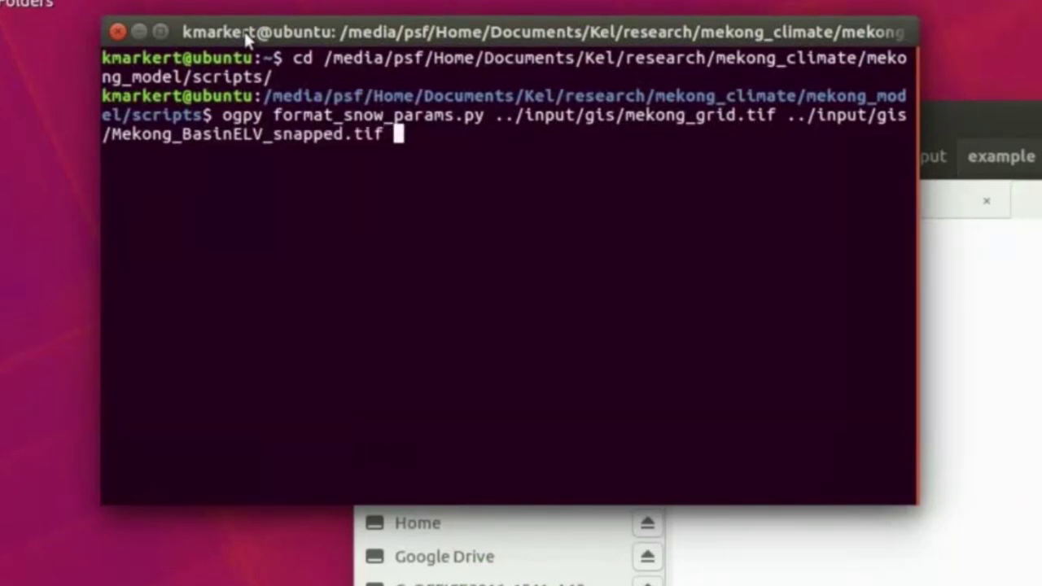
text( ../input/example/)
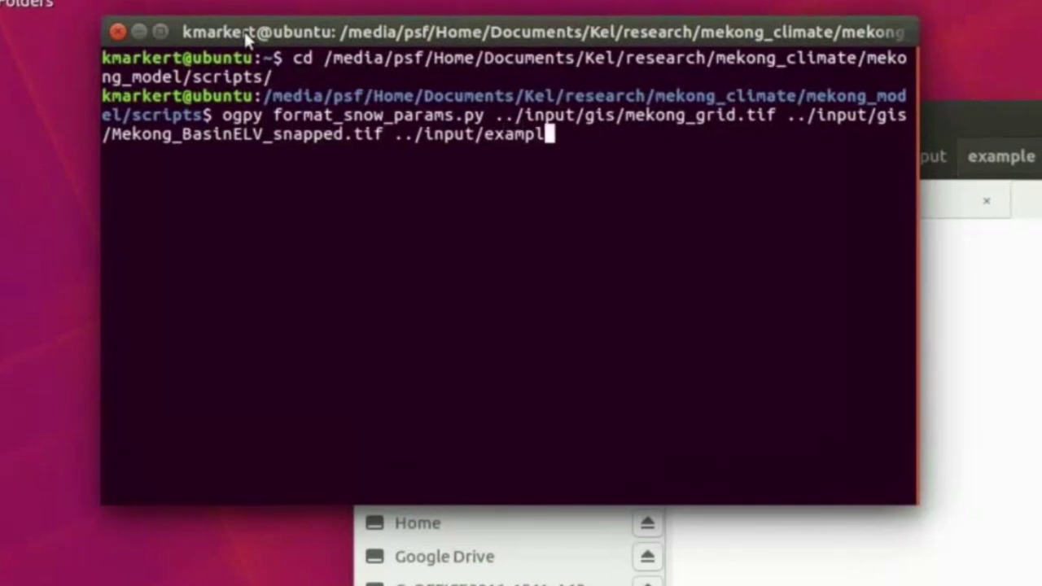
text(snow)
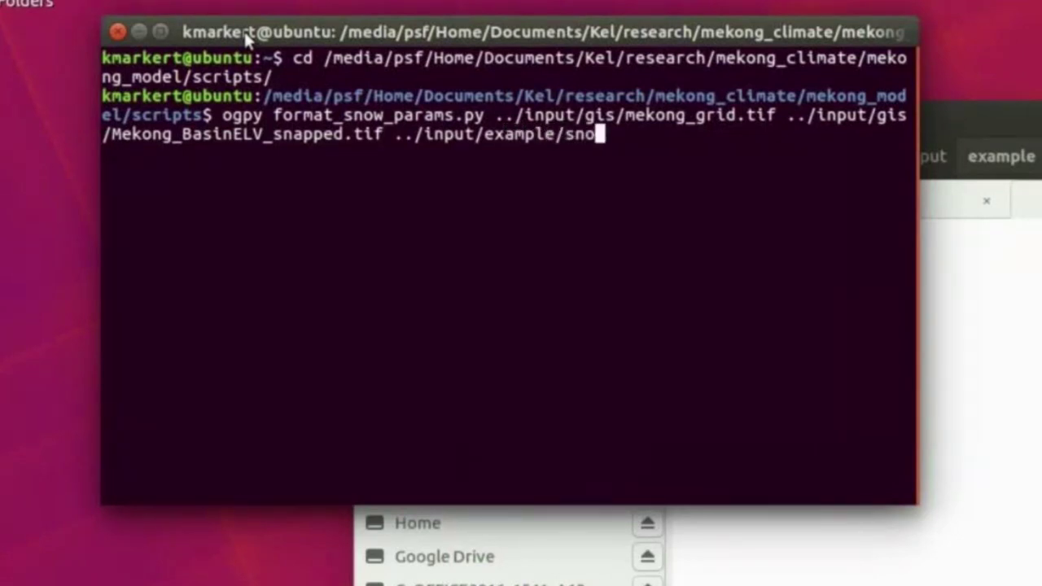
text(.p)
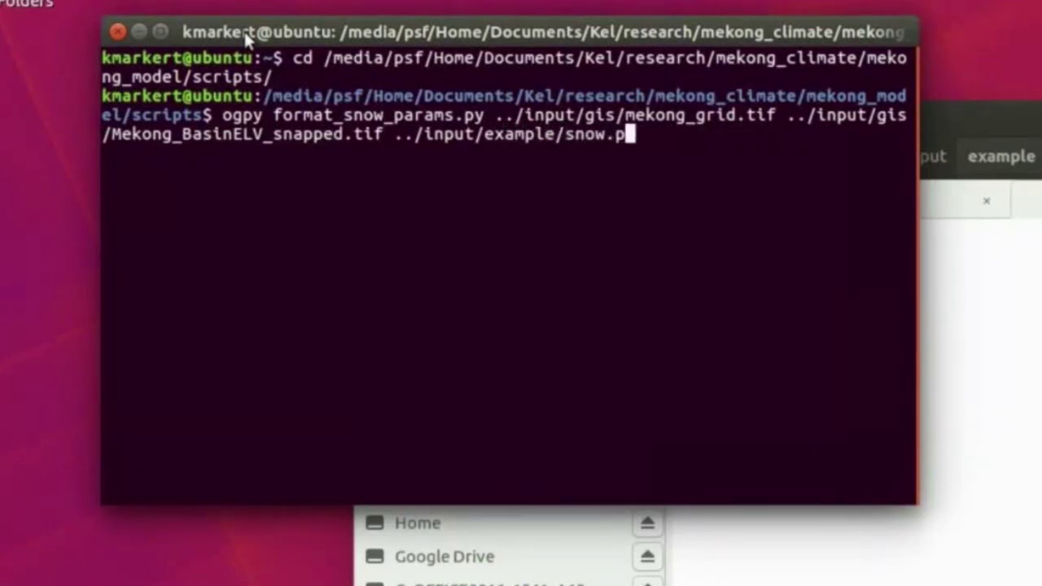
text(aram 200)
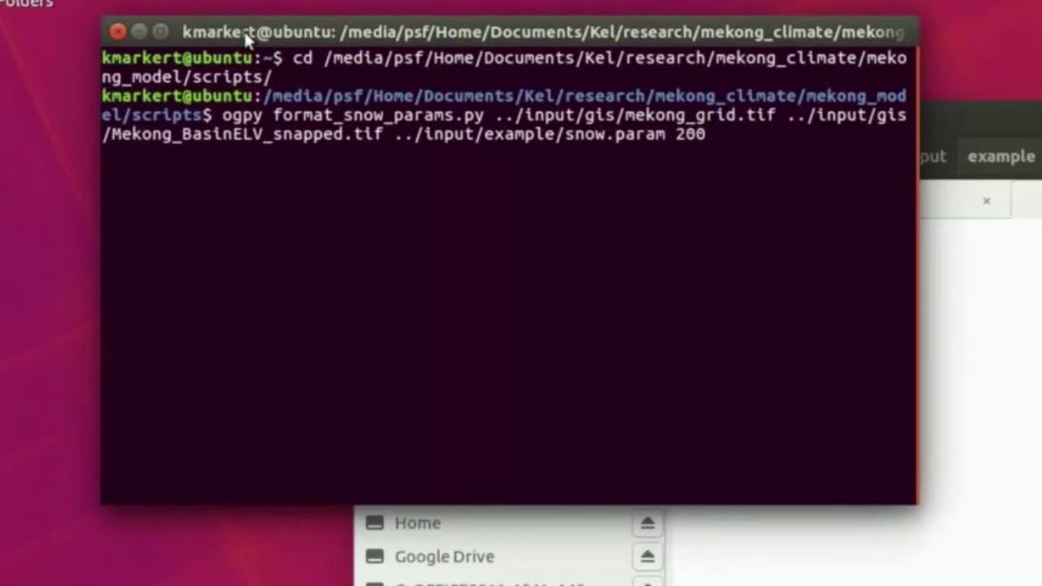
key(Return)
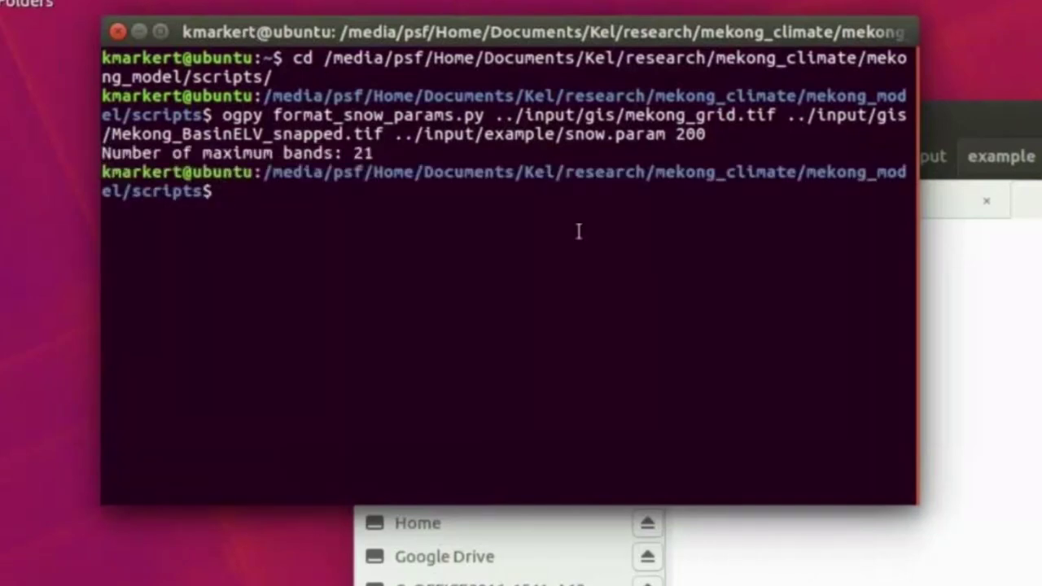
Raise the input/example Files window and select the new snow.param file
click(1017, 358)
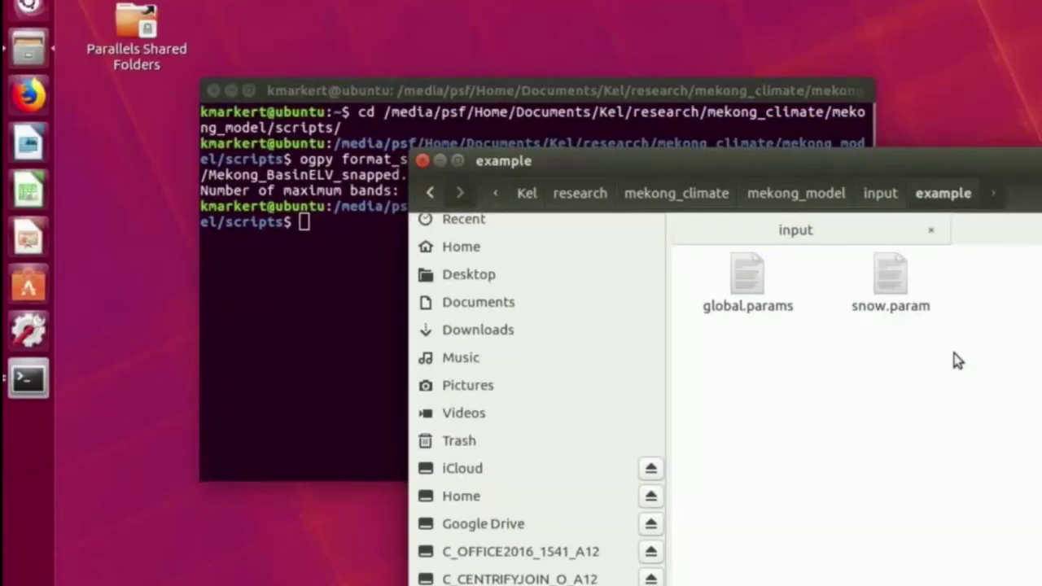
click(895, 293)
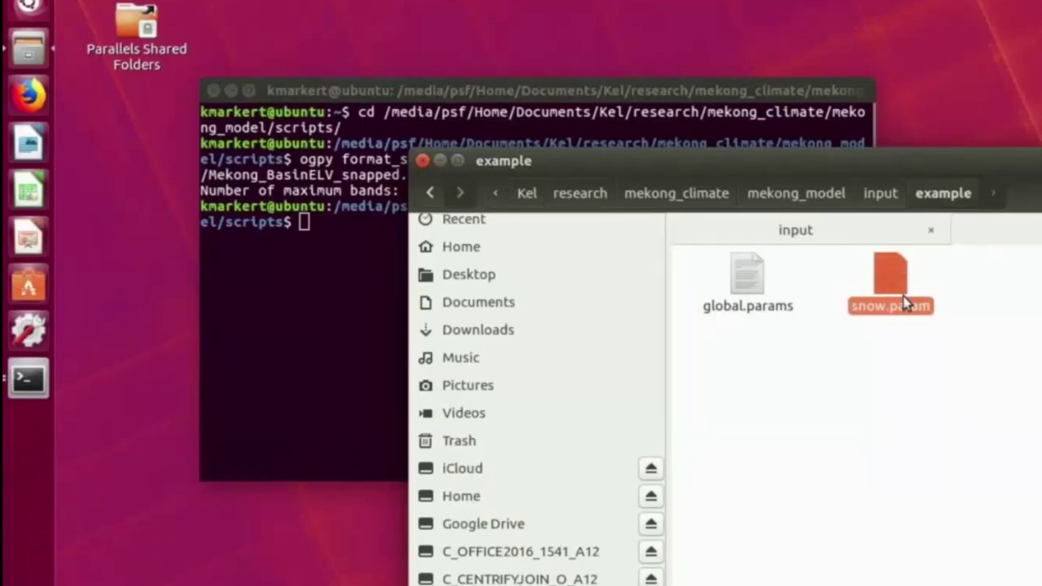
Open snow.param in gedit and move its window fully onto the screen
double_click(896, 289)
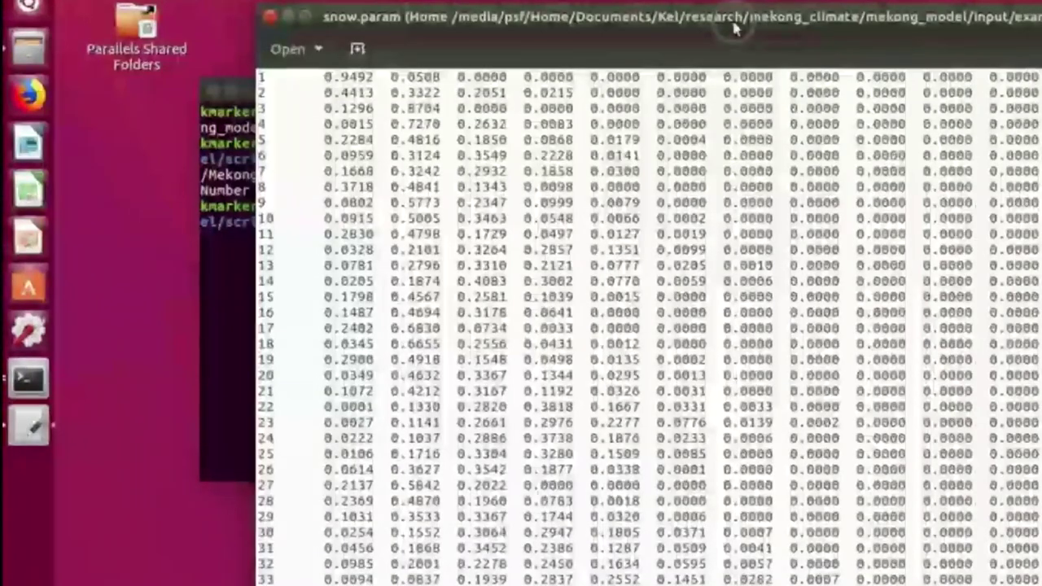
drag(732, 46, 581, 80)
Scroll across snow.param's band fraction and elevation columns, then close the file
scroll(413, 195, right, 10)
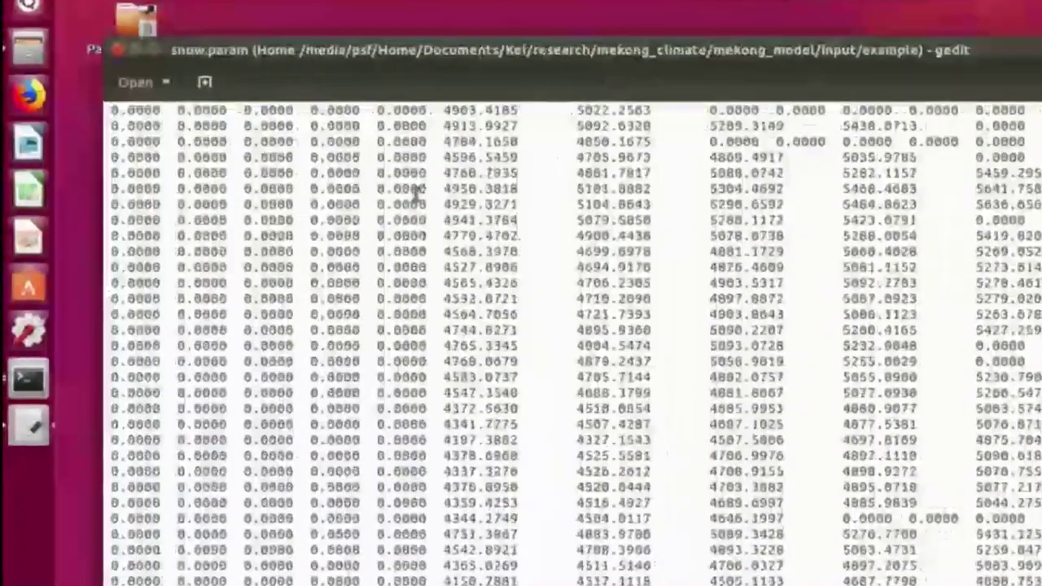
scroll(415, 192, right, 4)
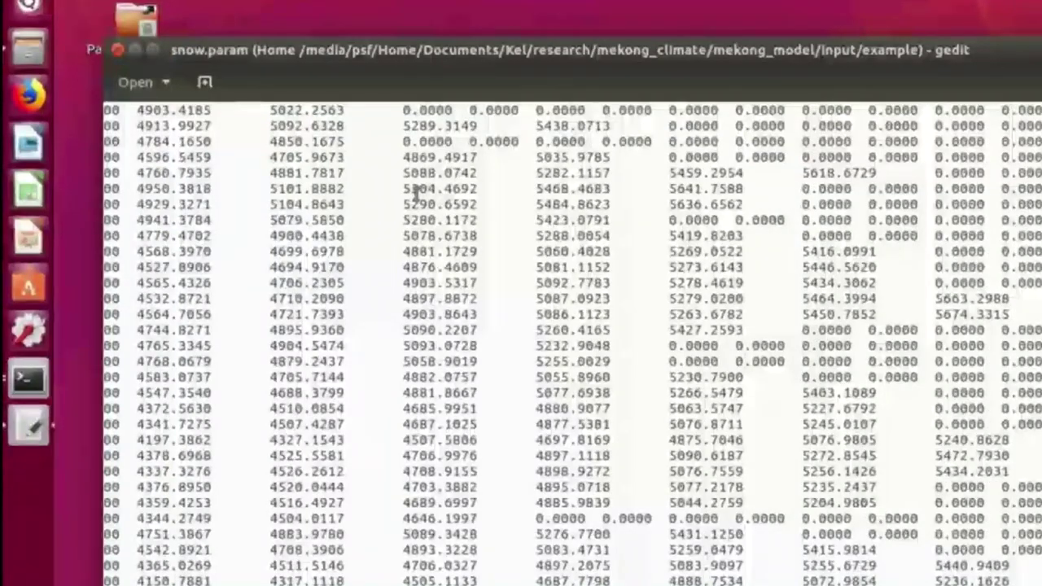
scroll(416, 192, right, 15)
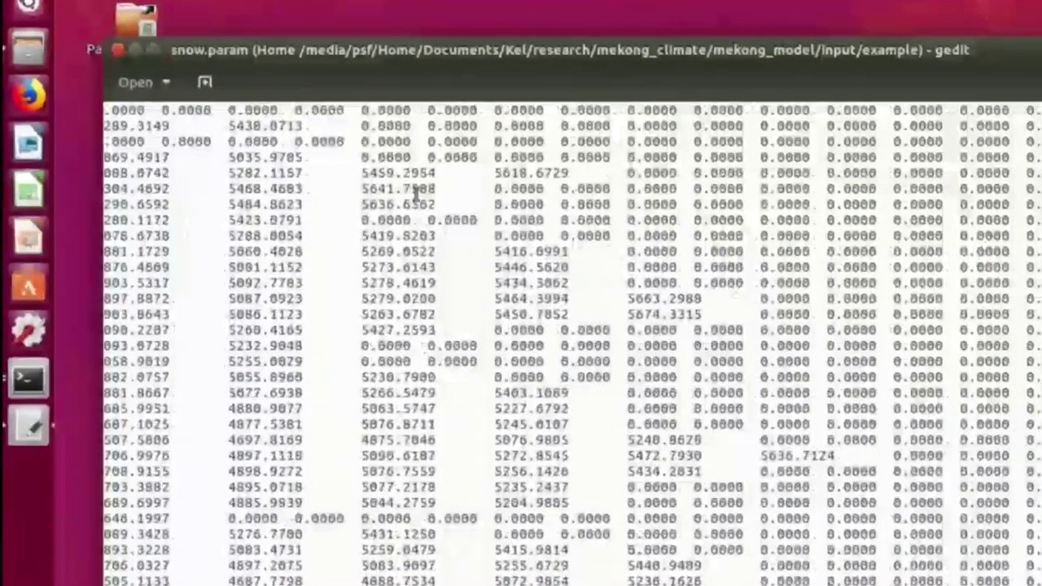
scroll(415, 192, left, 15)
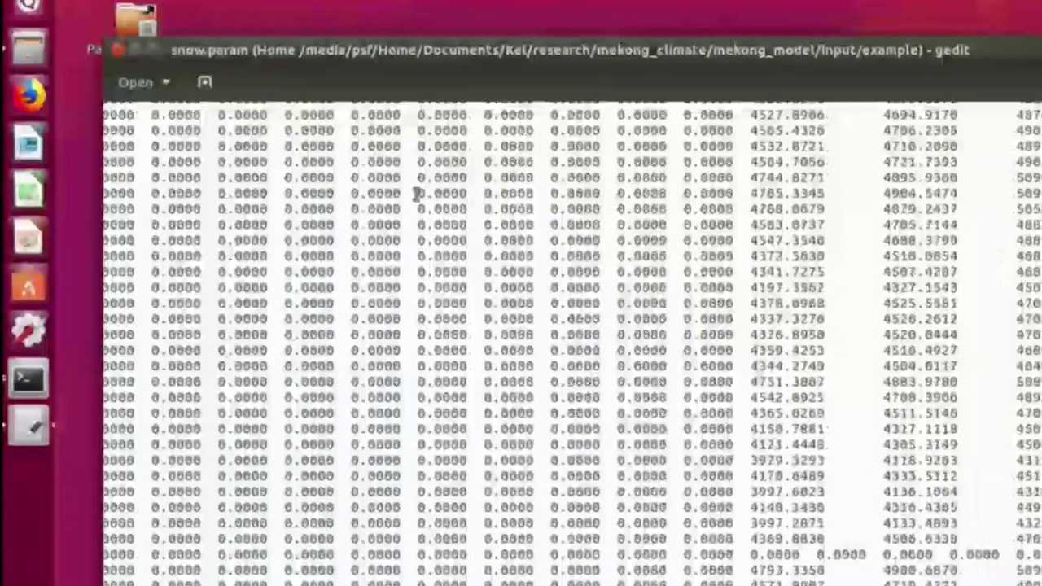
scroll(415, 193, left, 15)
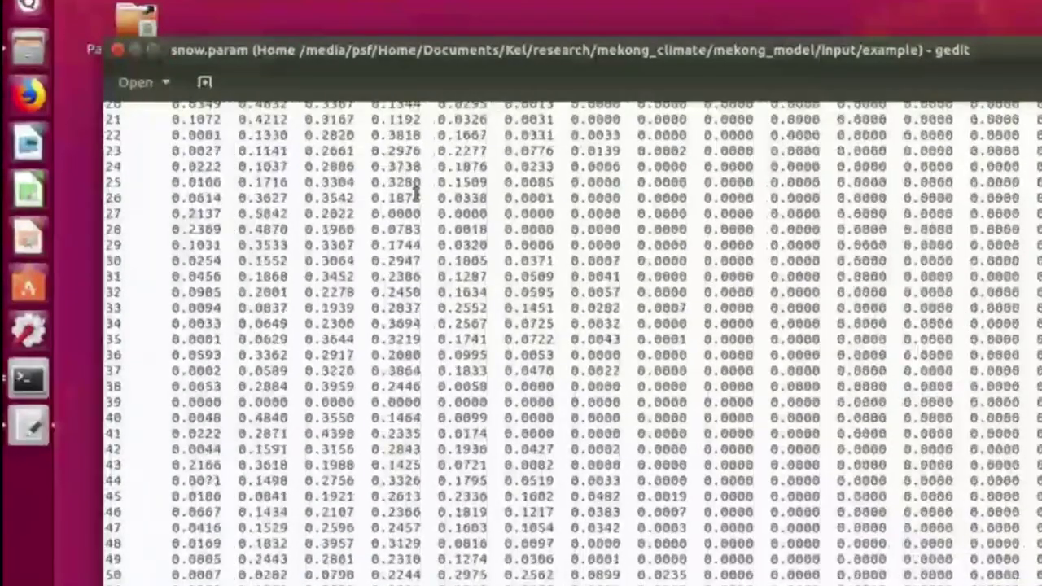
scroll(416, 192, down, 20)
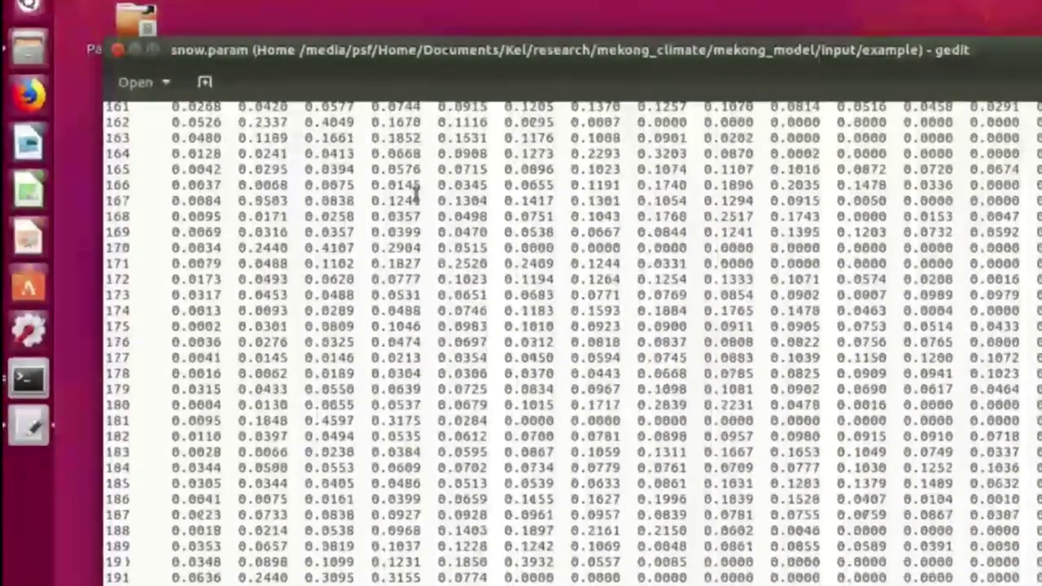
scroll(416, 192, up, 18)
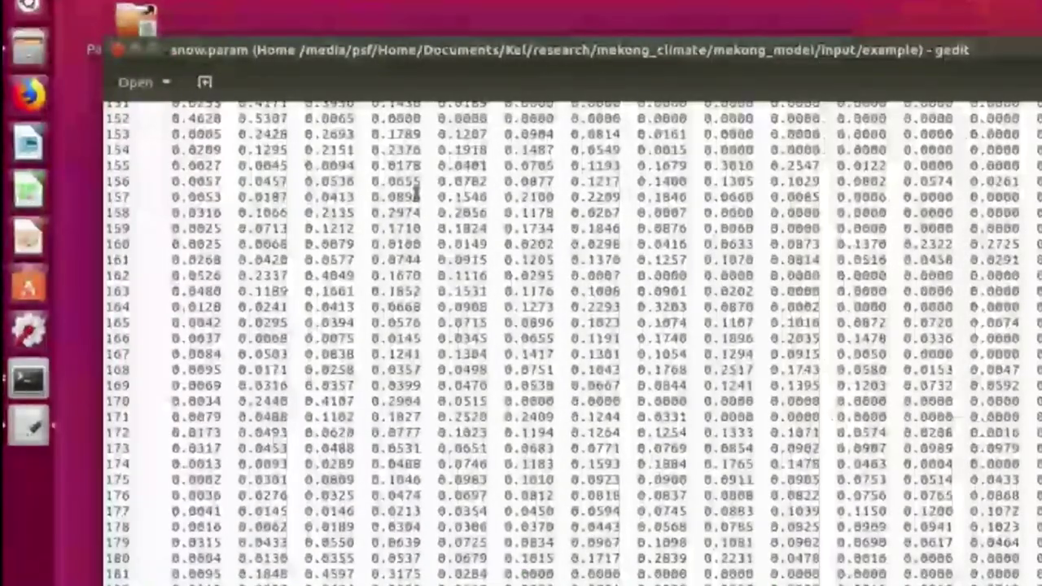
scroll(415, 192, up, 20)
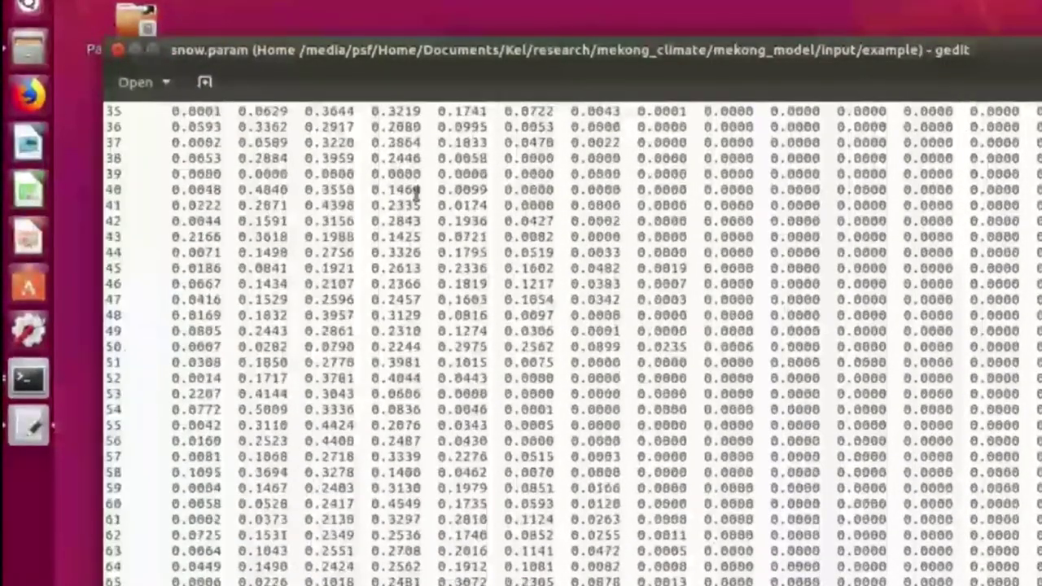
click(117, 50)
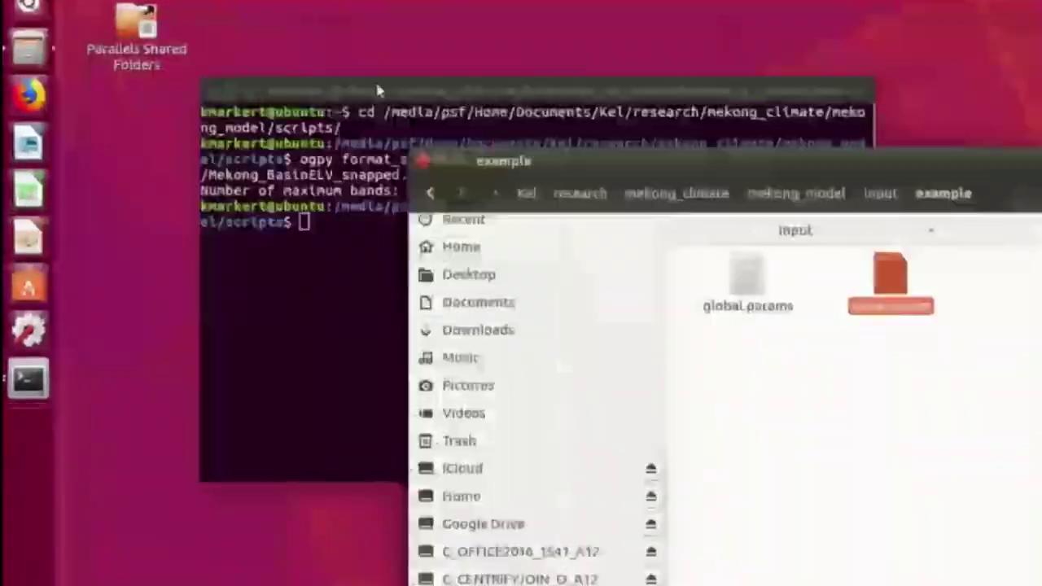
click(367, 87)
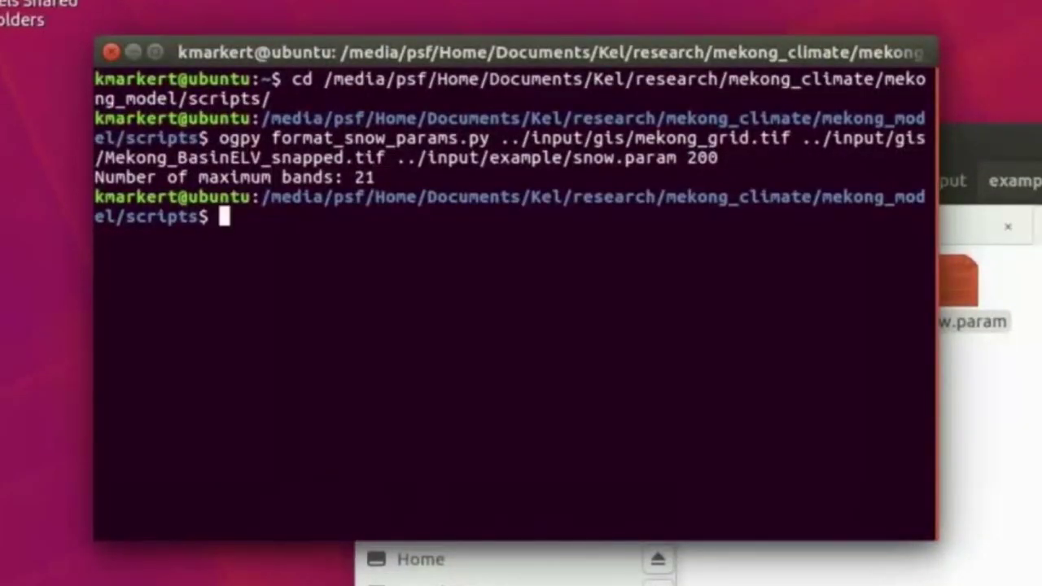
Start the ogpy format_soil_params.py command with ../input/gis/mekong_grid.tif as the grid input
scroll(753, 184, down, 1)
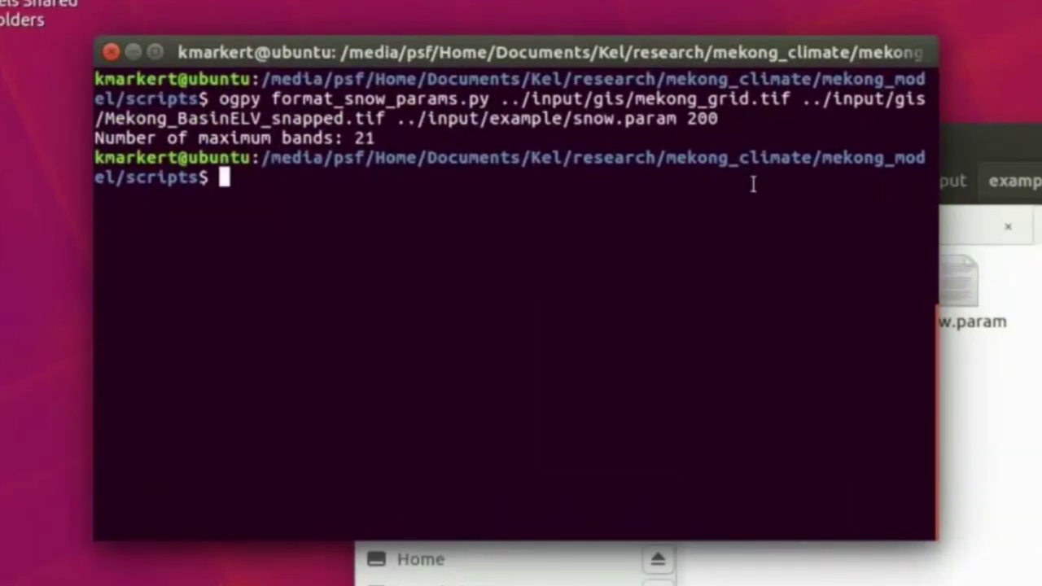
text(ogpy)
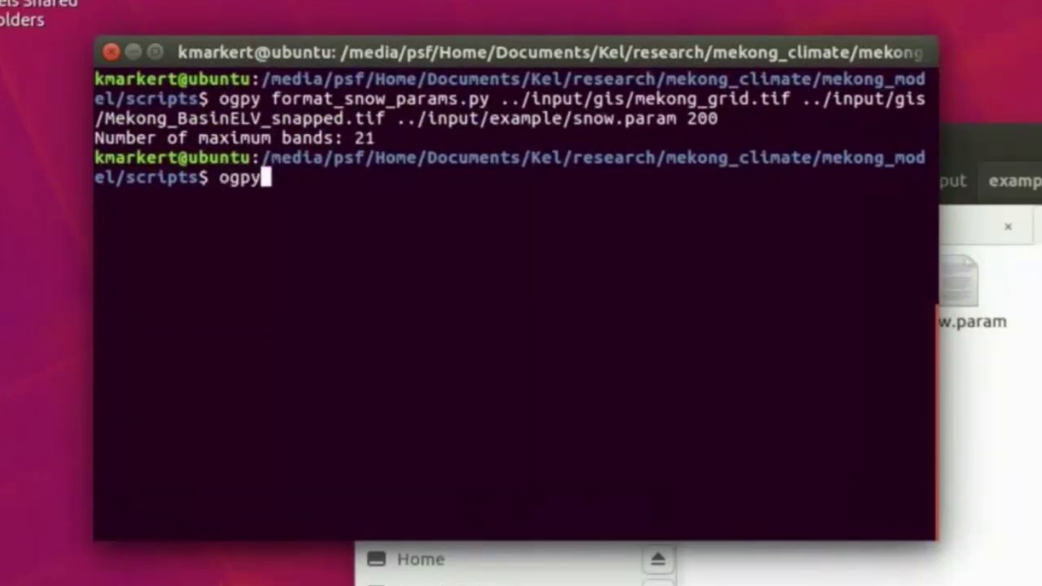
text( for)
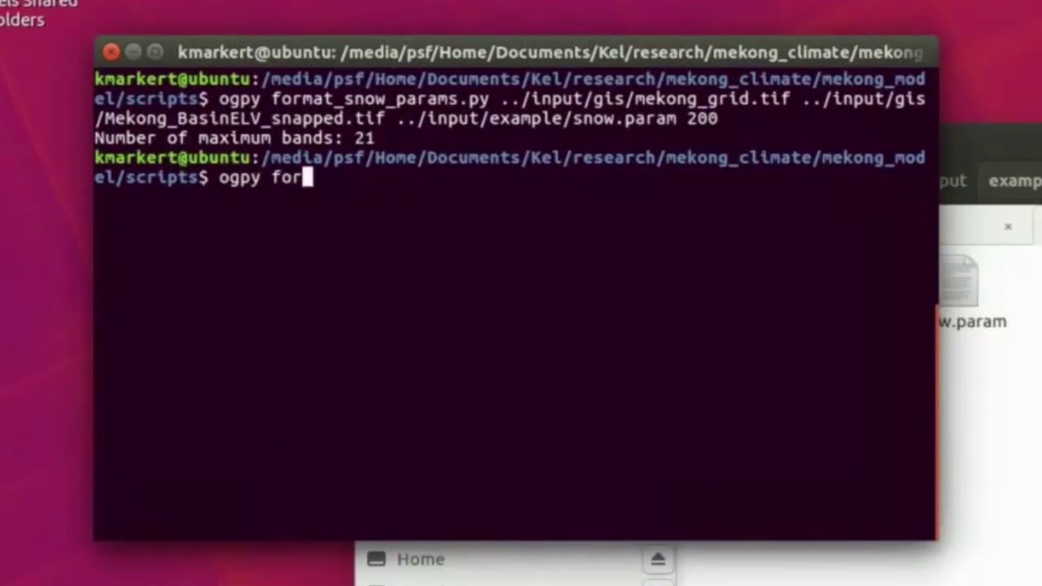
text(mat_so)
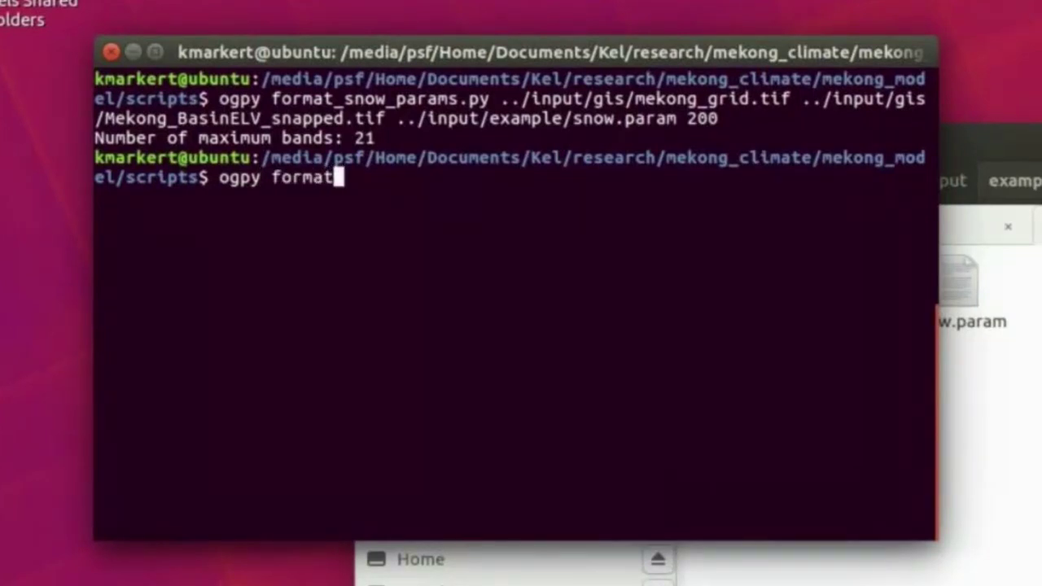
key(Tab)
text(../inp)
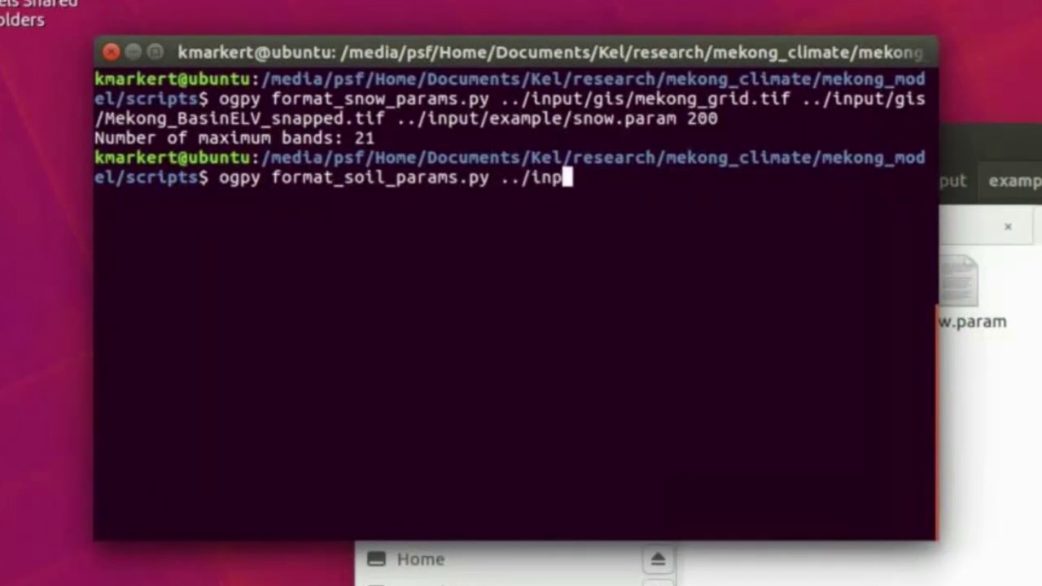
text(ut/gis/ss)
key(BackSpace)
key(BackSpace)
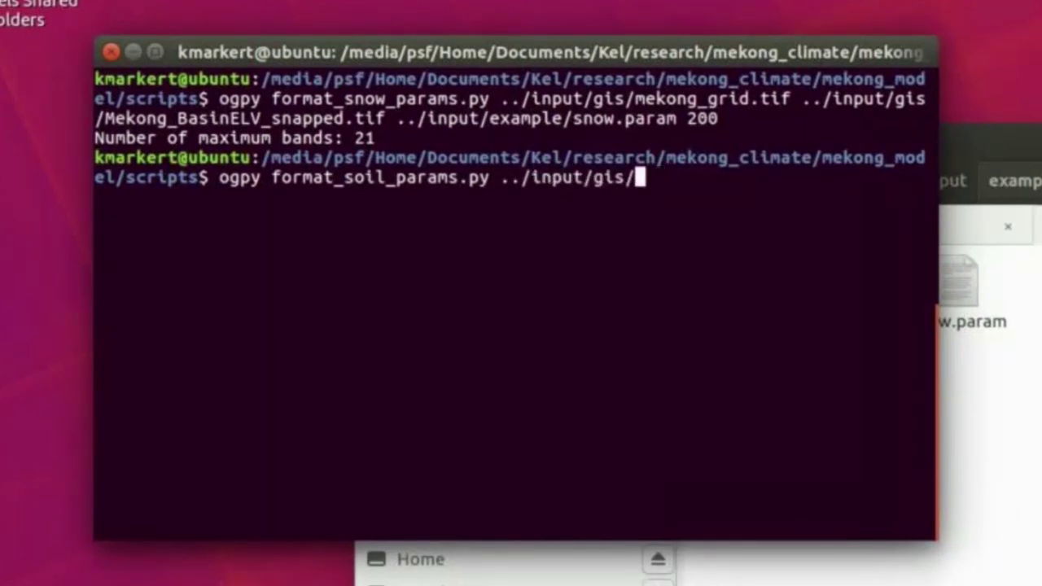
text(Mekon)
key(BackSpace)
key(BackSpace)
key(BackSpace)
key(BackSpace)
key(BackSpace)
text(mekong_)
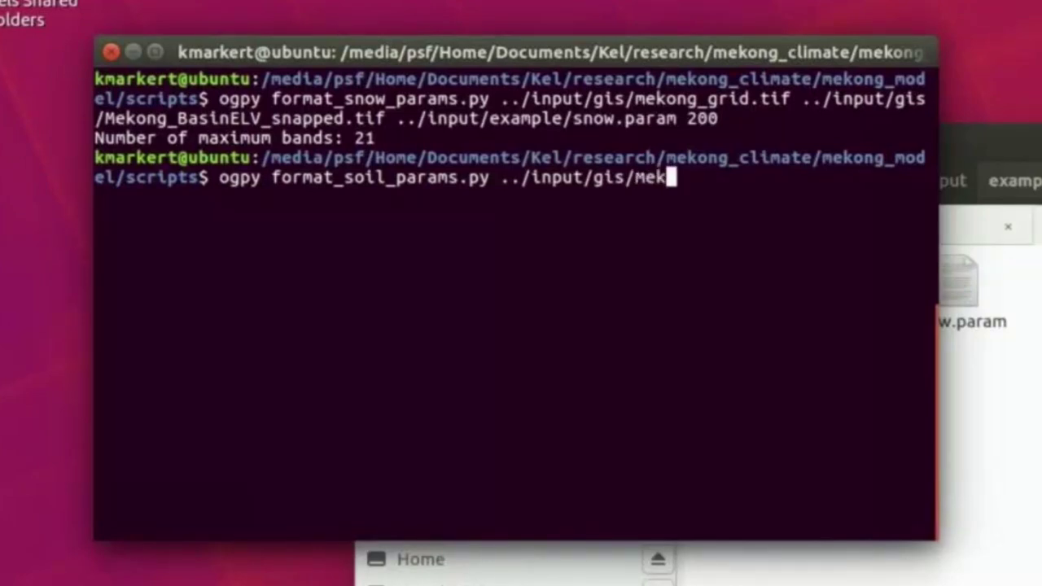
text(gr)
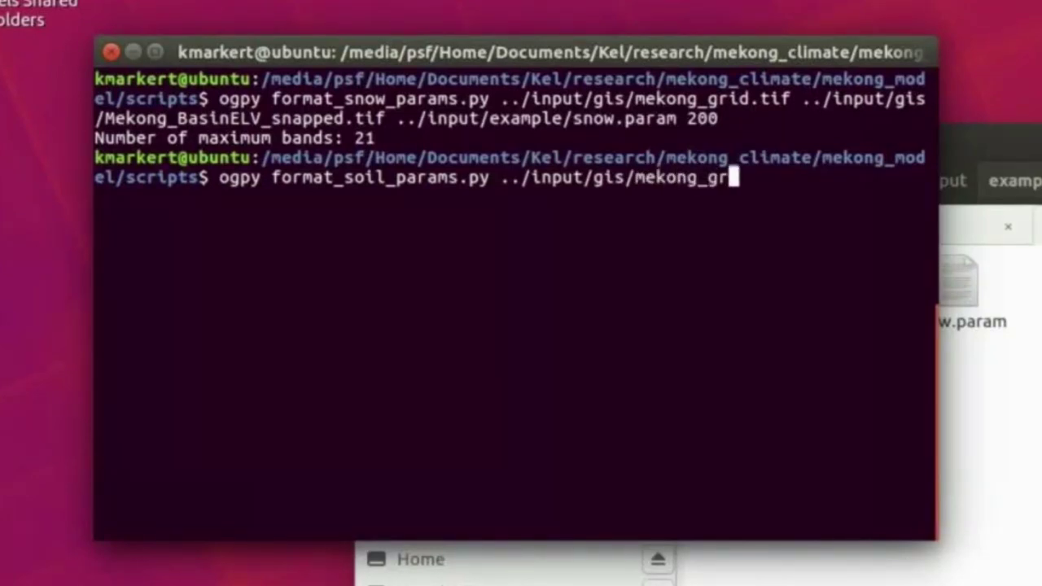
text(id.tif /)
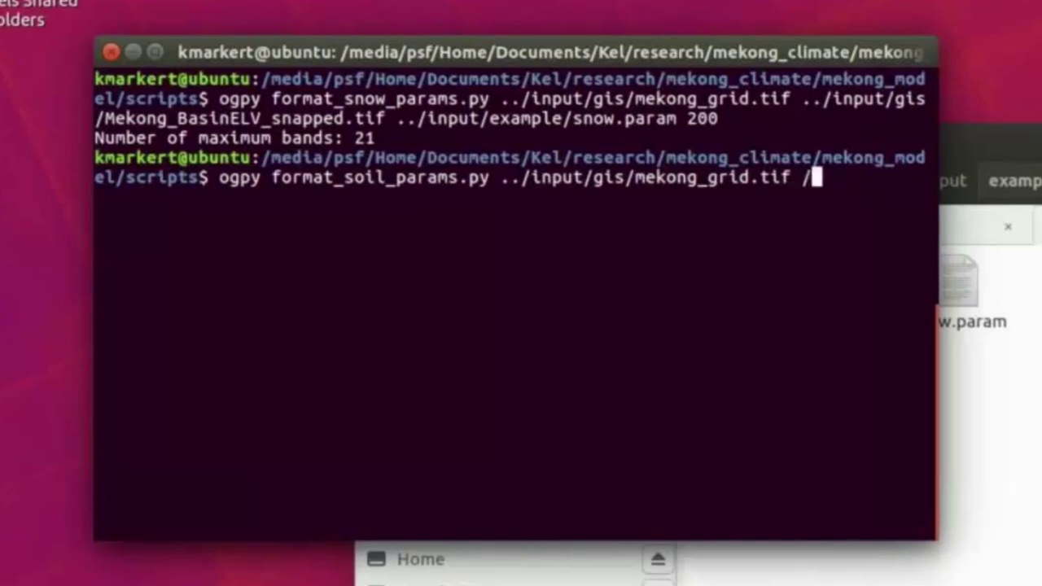
key(BackSpace)
Append the Mekong BasinSoilMaj soil and ELVAvg025 elevation raster paths from ../input/gis
text(../in)
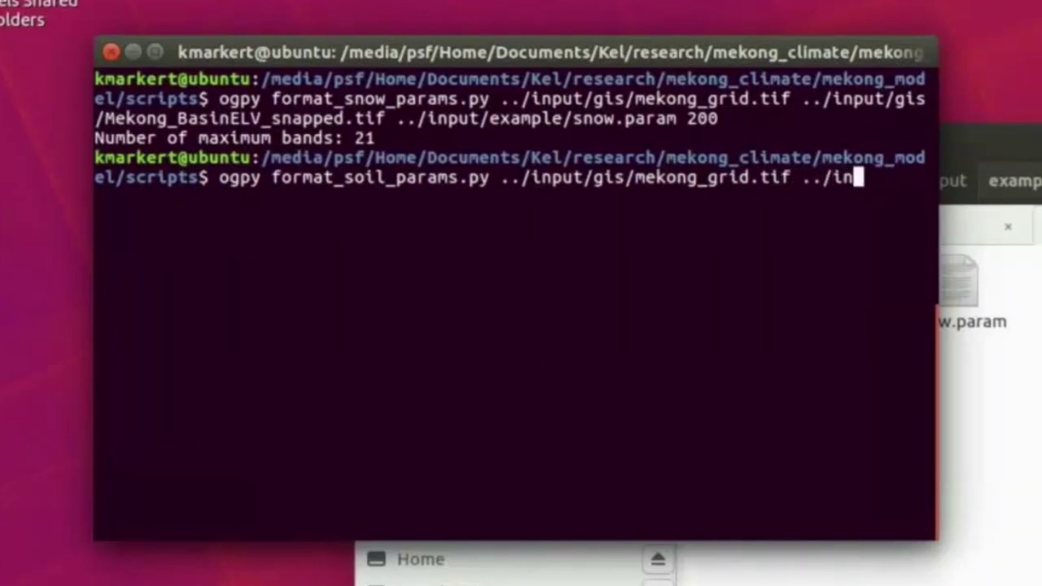
text(put/gis/)
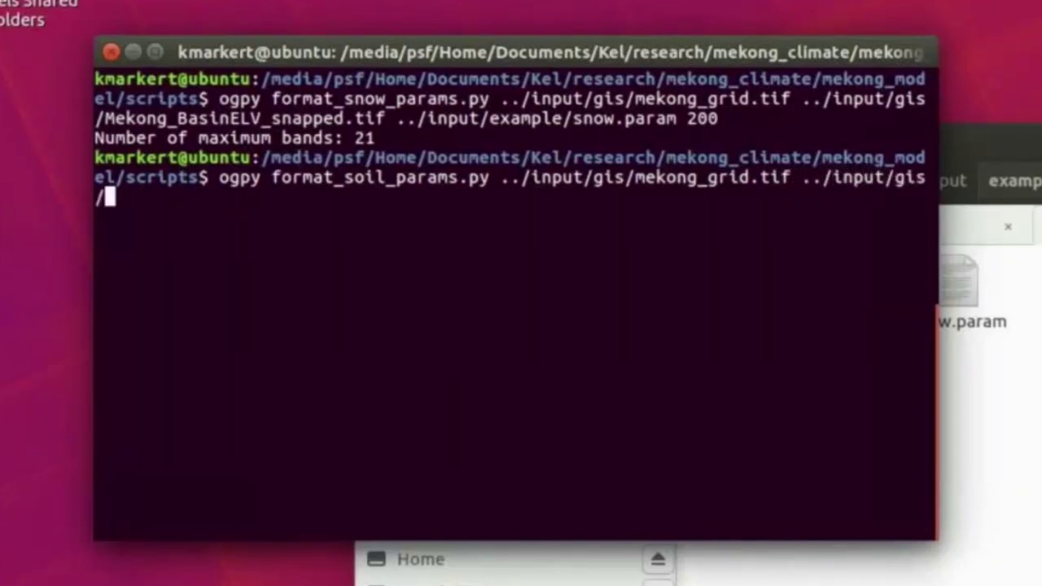
text(Meko)
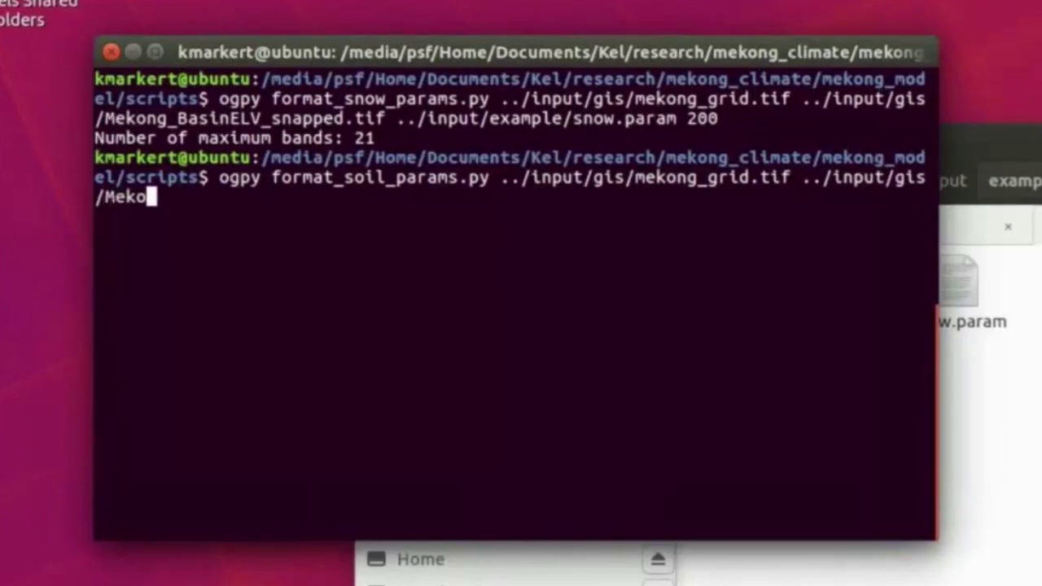
text(ng_Bas)
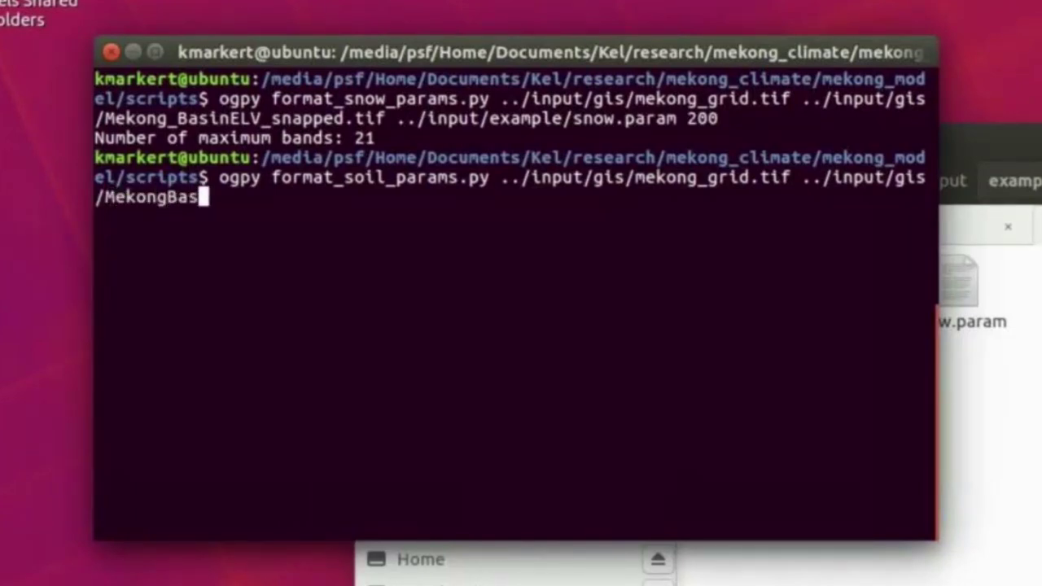
text(i)
key(BackSpace)
key(BackSpace)
key(BackSpace)
key(BackSpace)
text(_Basi)
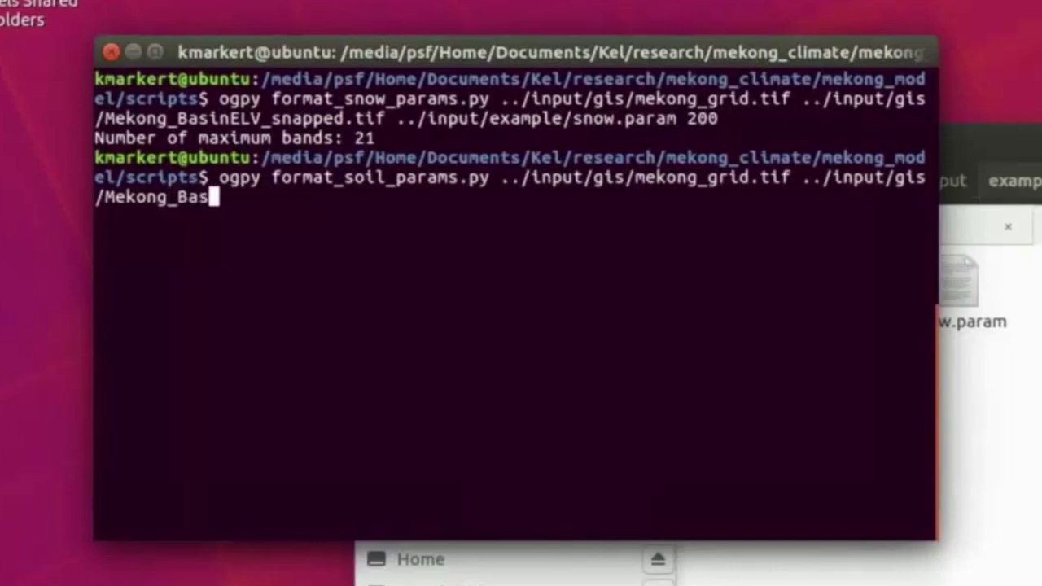
text(nSoi)
key(Tab)
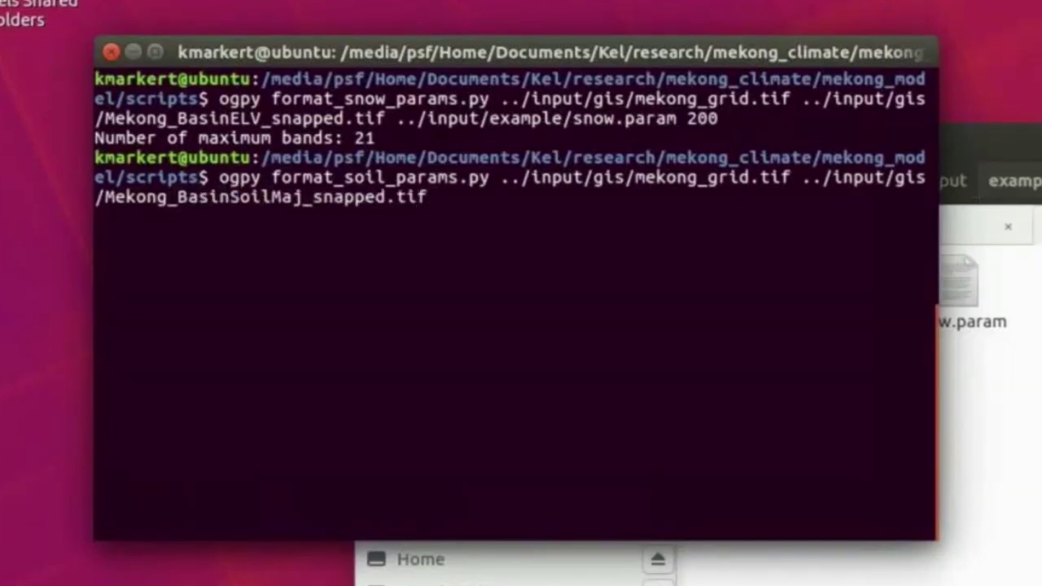
text(../input/gis)
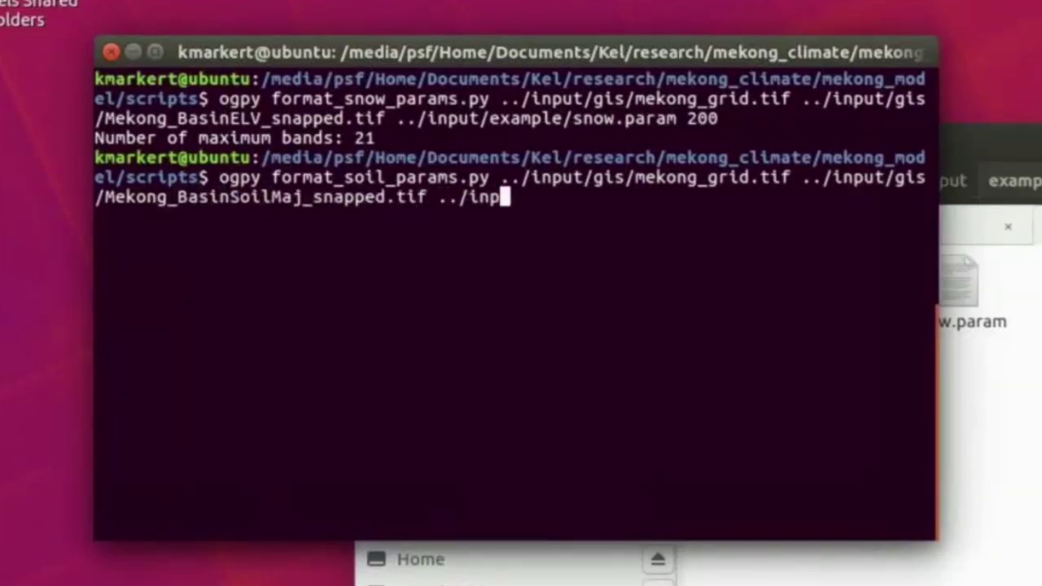
text(/)
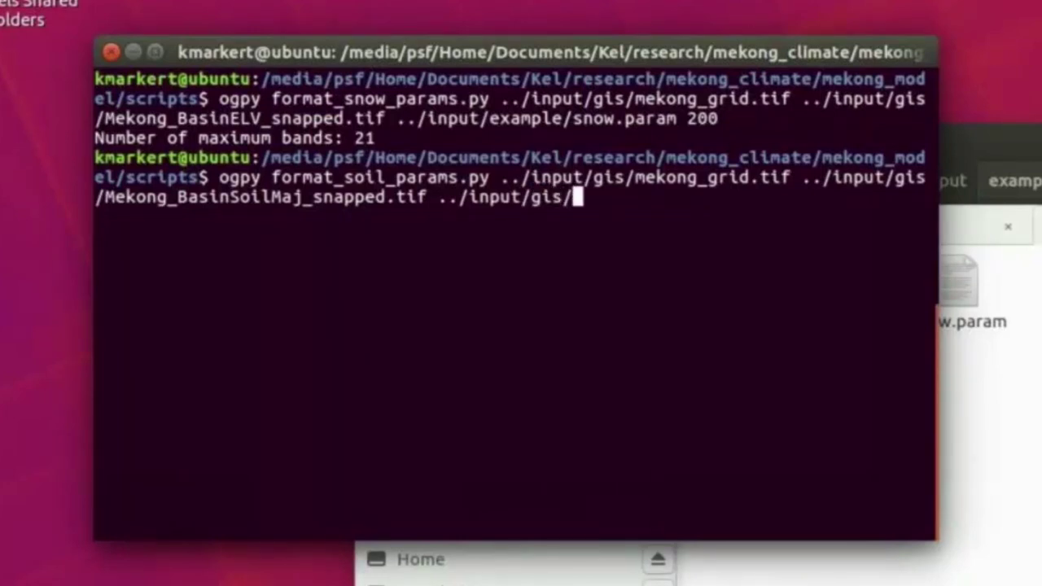
text(Mek)
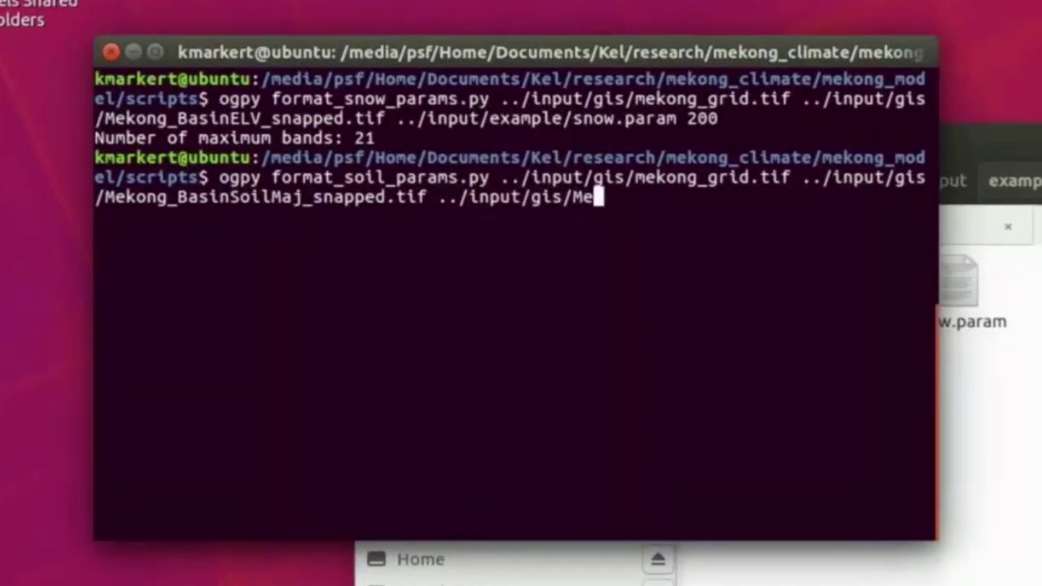
text(ong_AV)
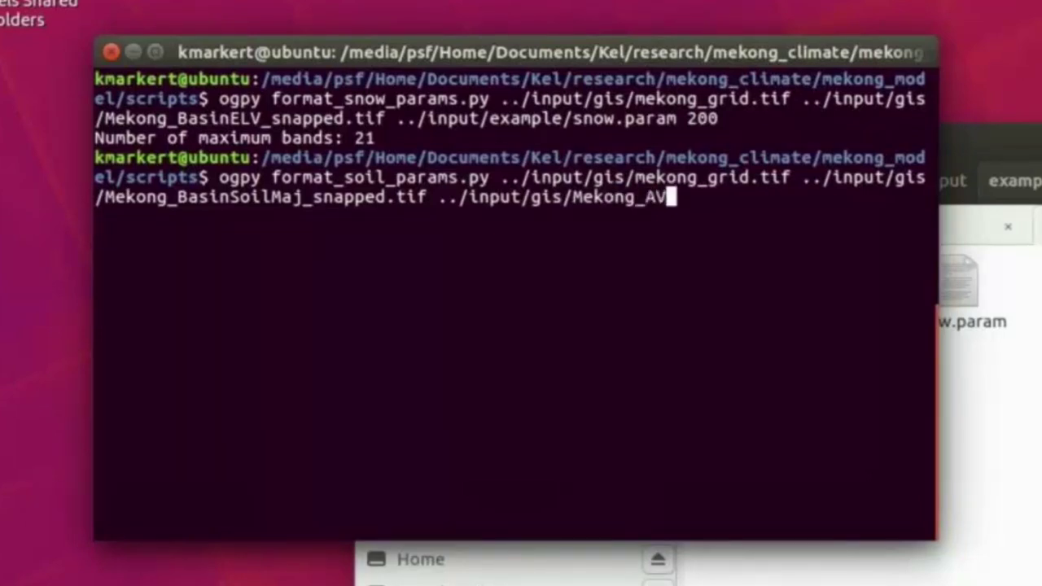
key(BackSpace)
key(BackSpace)
text(ELV)
key(Tab)
text(../)
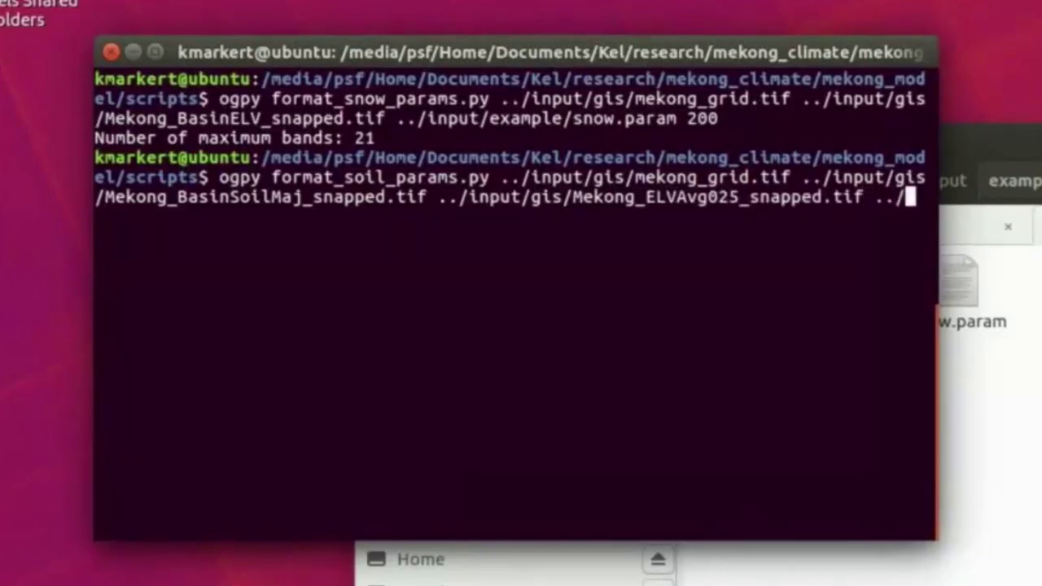
text(input)
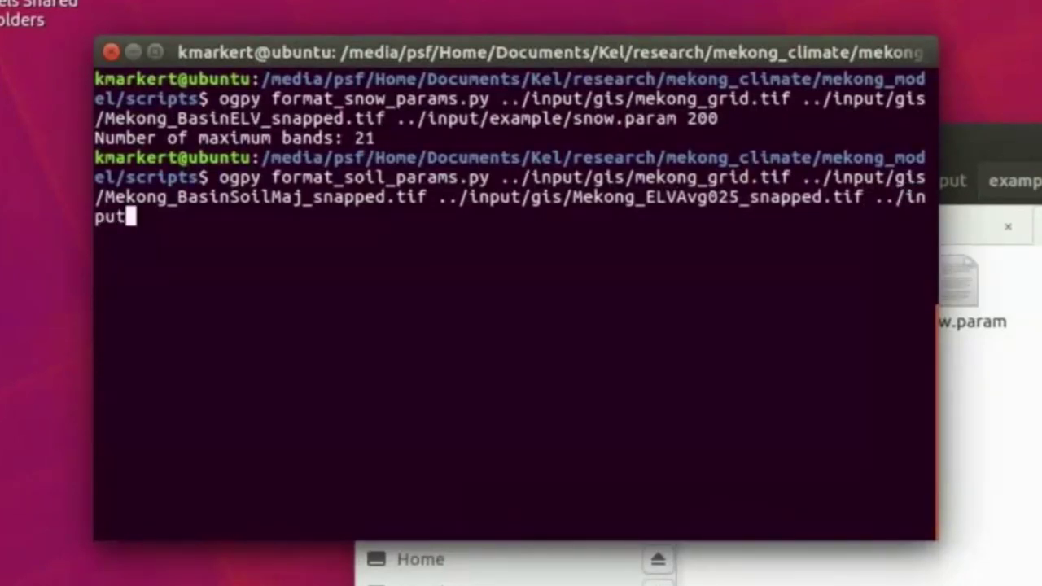
text(/gis/)
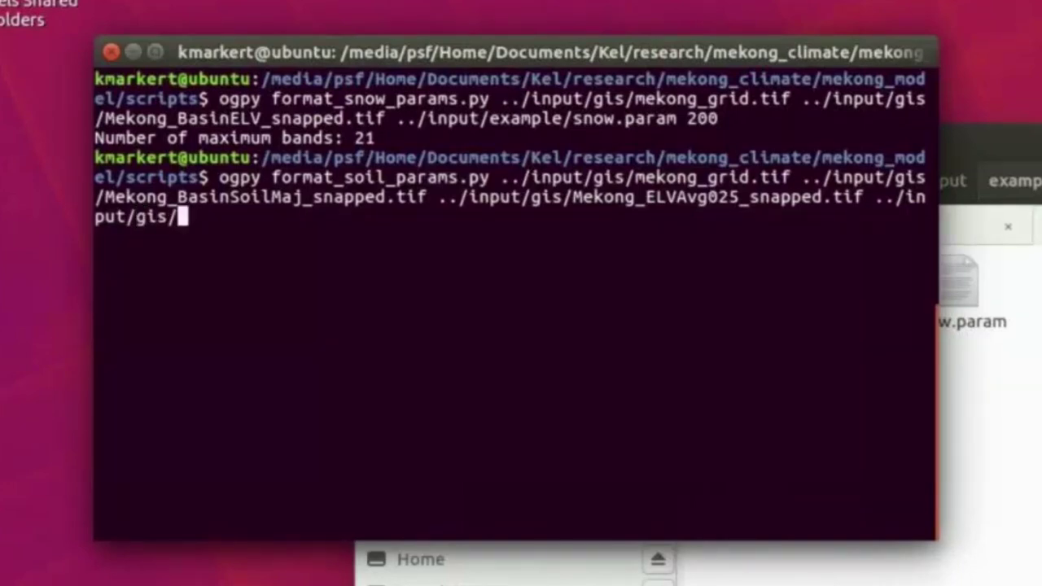
text(M)
key(Tab)
text(Basin)
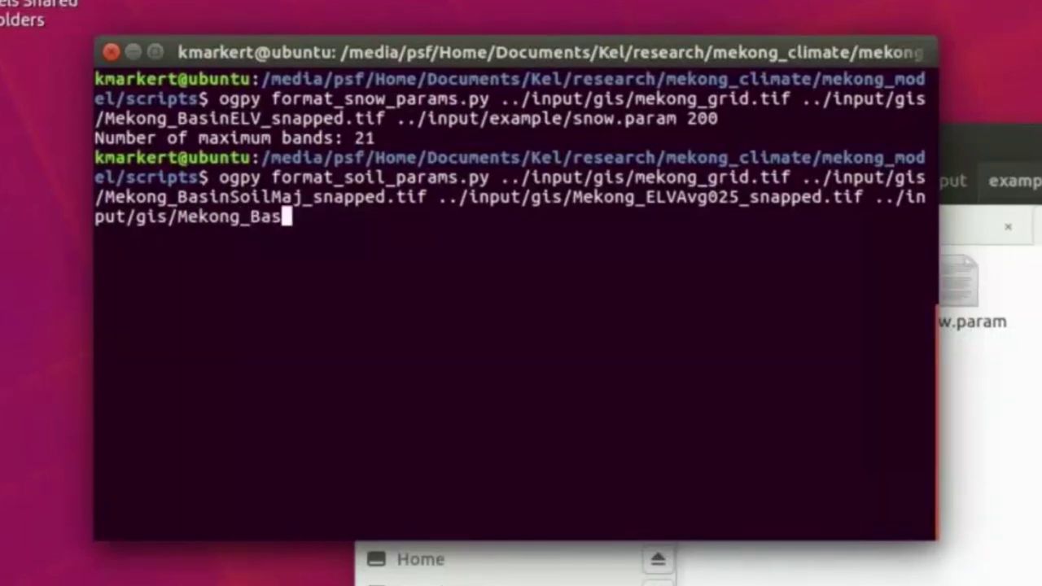
text(Ann)
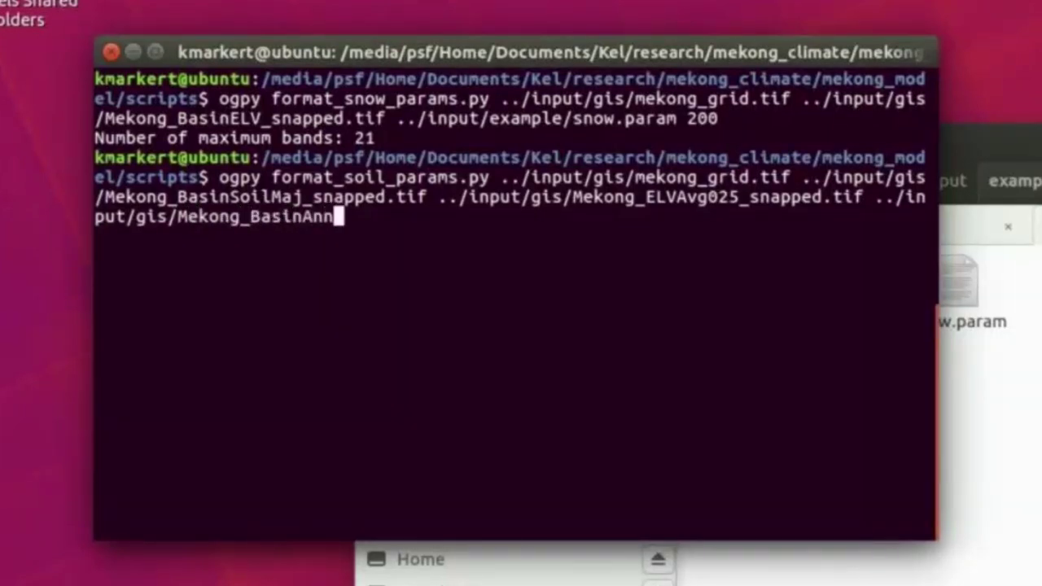
Append the BasinAnnPrecipAvg precipitation and Mekong_Basin_AVGSlope slope raster paths
key(Tab)
text(A)
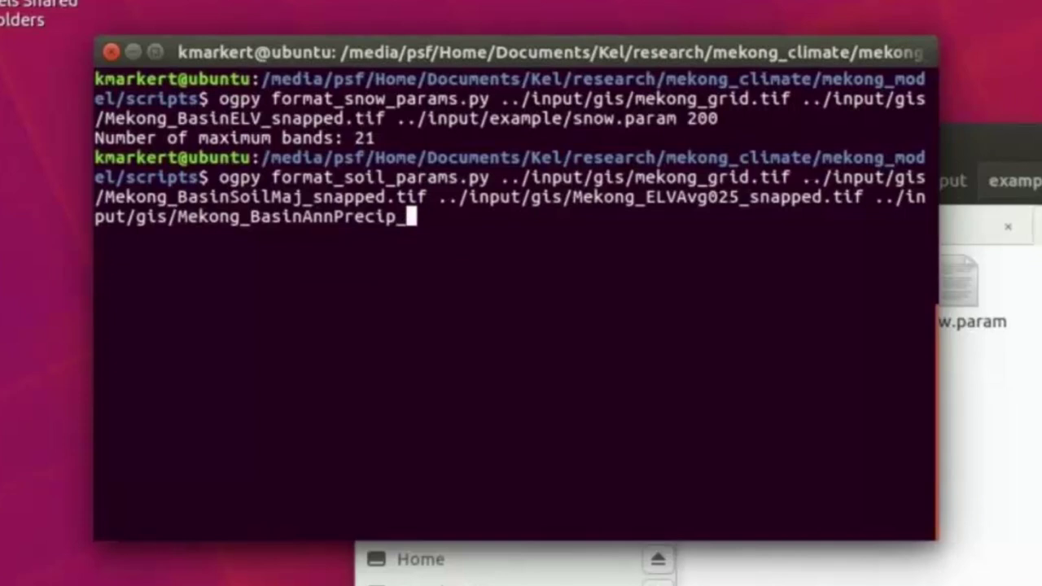
text(v)
key(Tab)
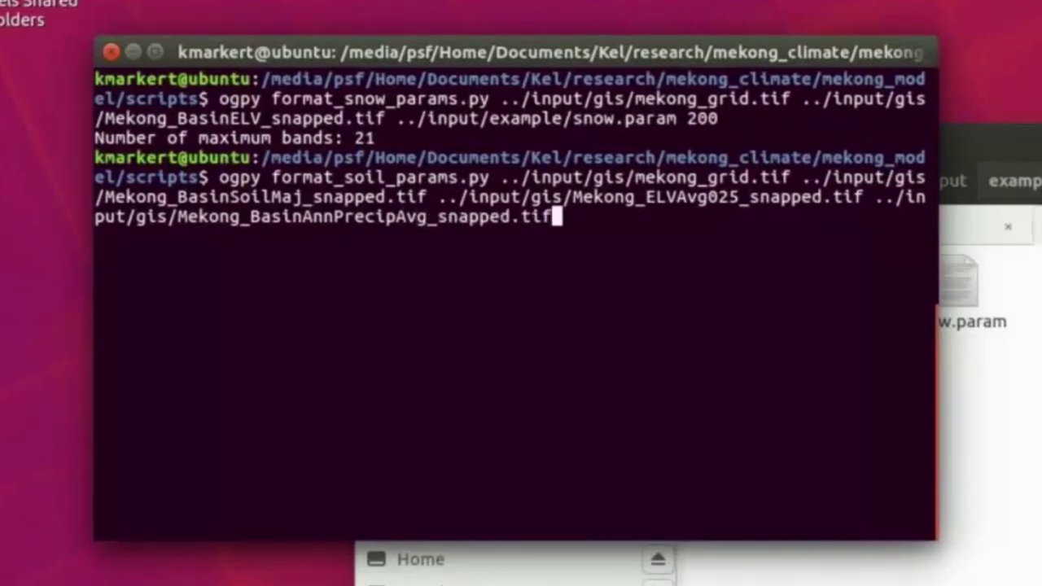
text(../)
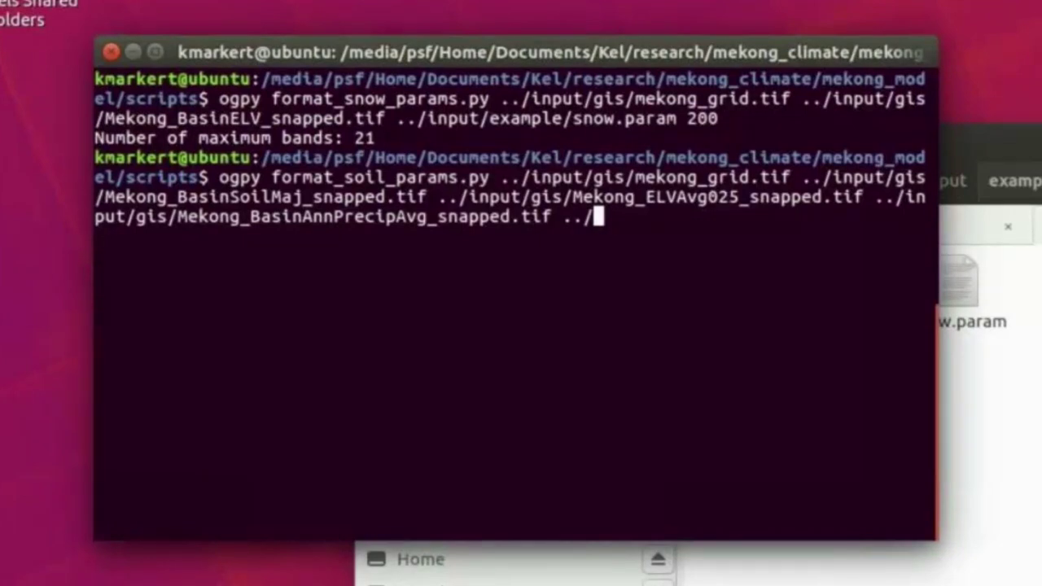
text(in)
key(Tab)
text(gis/)
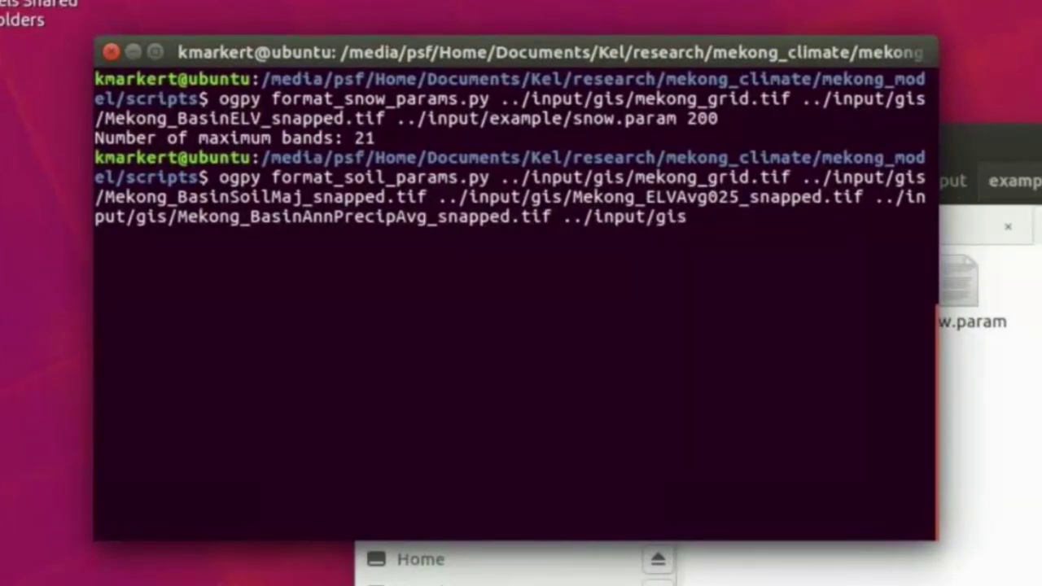
text(Mek)
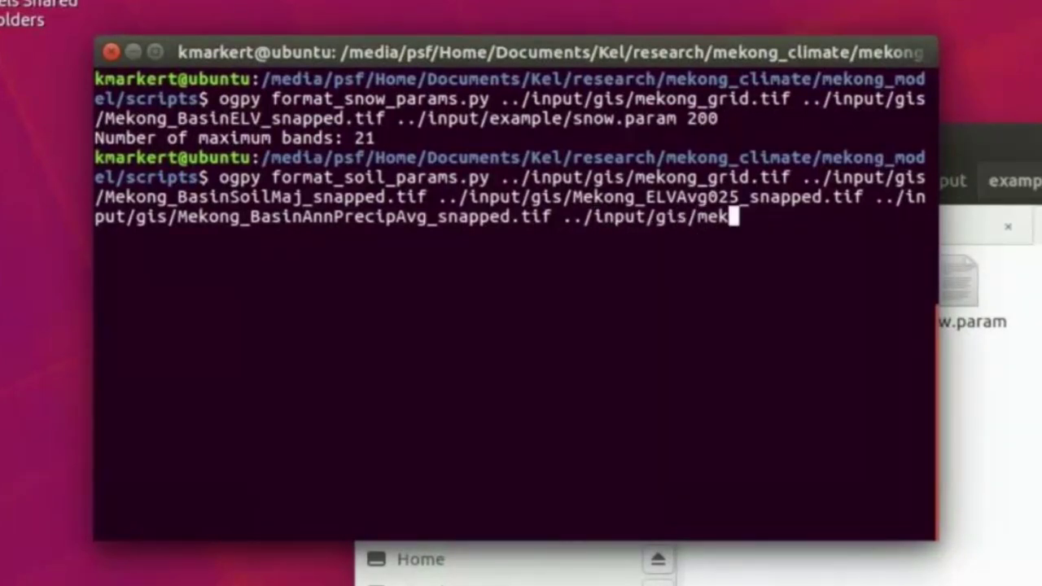
key(BackSpace)
key(BackSpace)
text(M)
key(BackSpace)
text(ekong_)
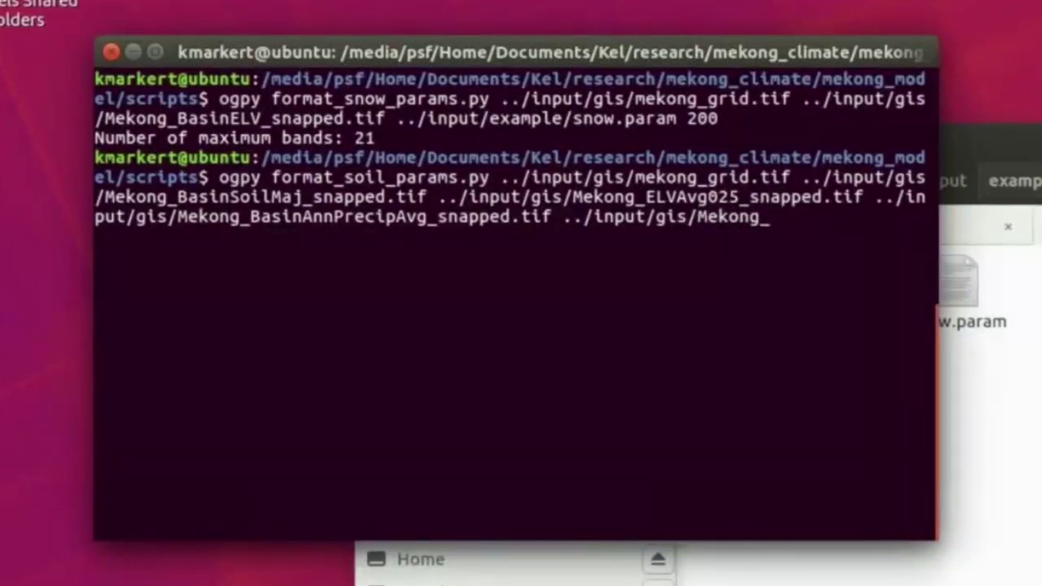
text(Basin)
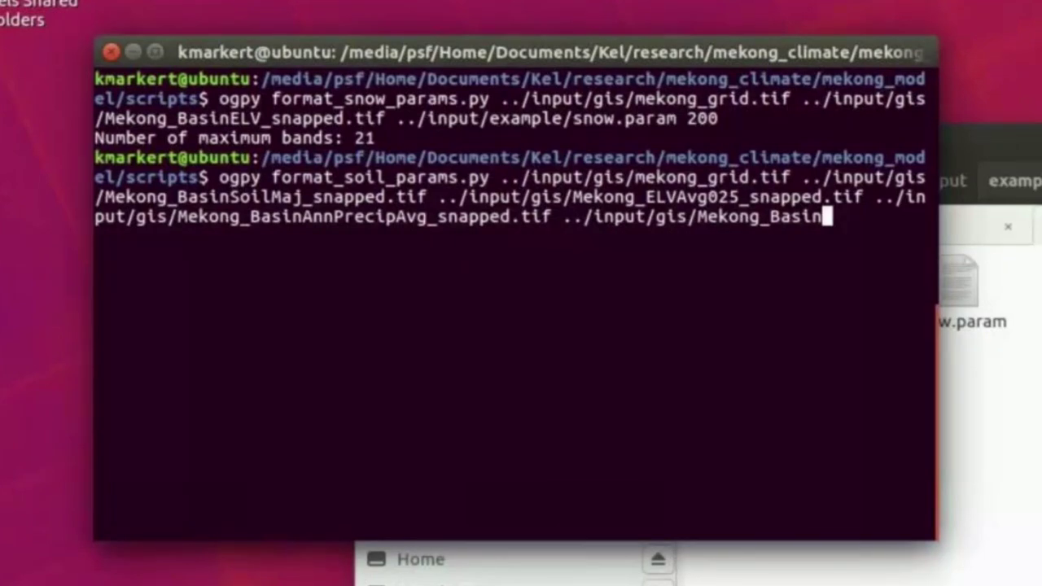
text(_AVG)
key(Tab)
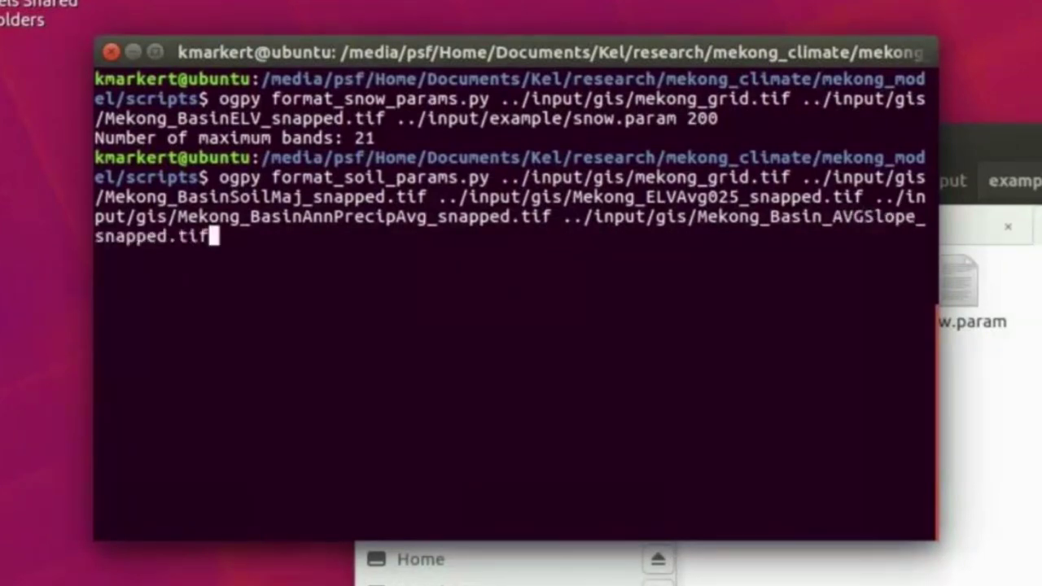
Add ../input/example/soil.param as the output file and run the command
text(../)
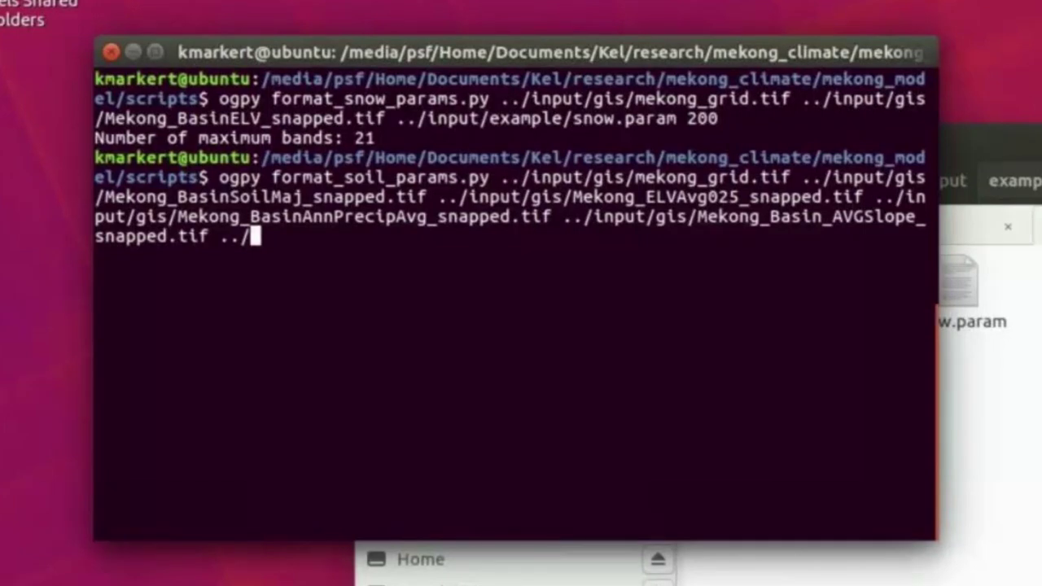
text(i)
key(Tab)
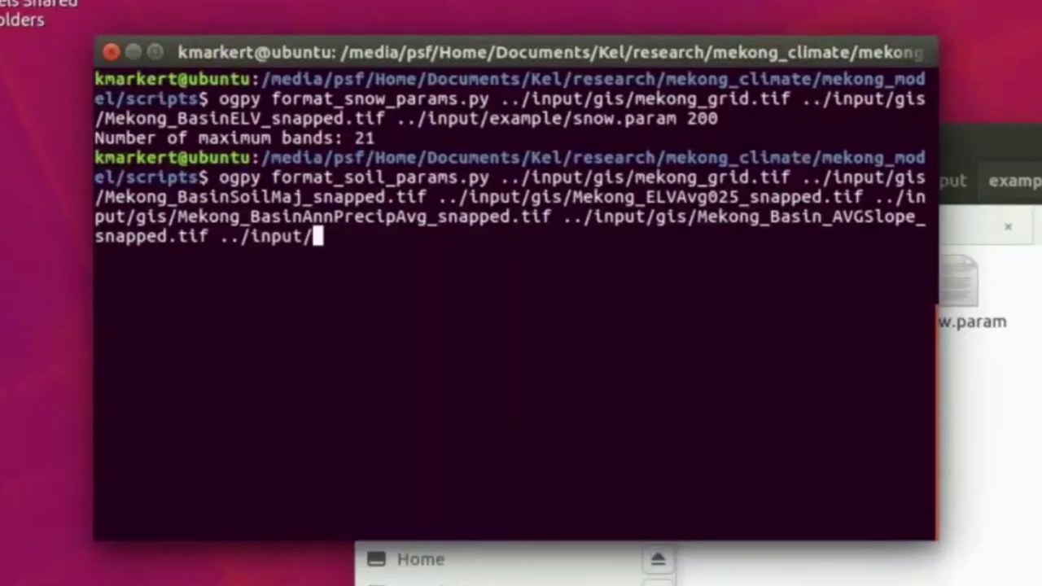
text(e)
key(Tab)
text(e)
key(Tab)
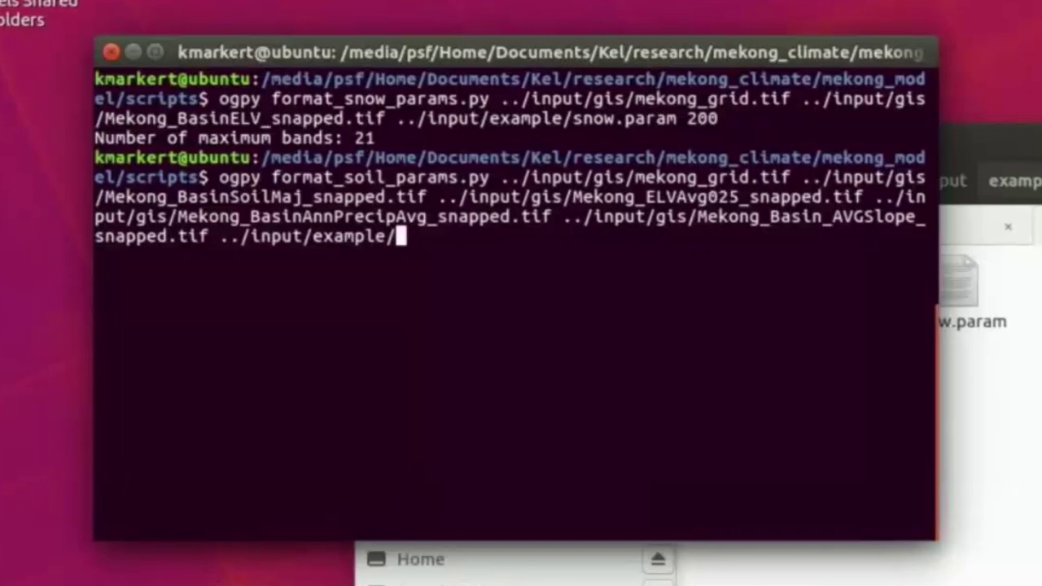
text(soil.param)
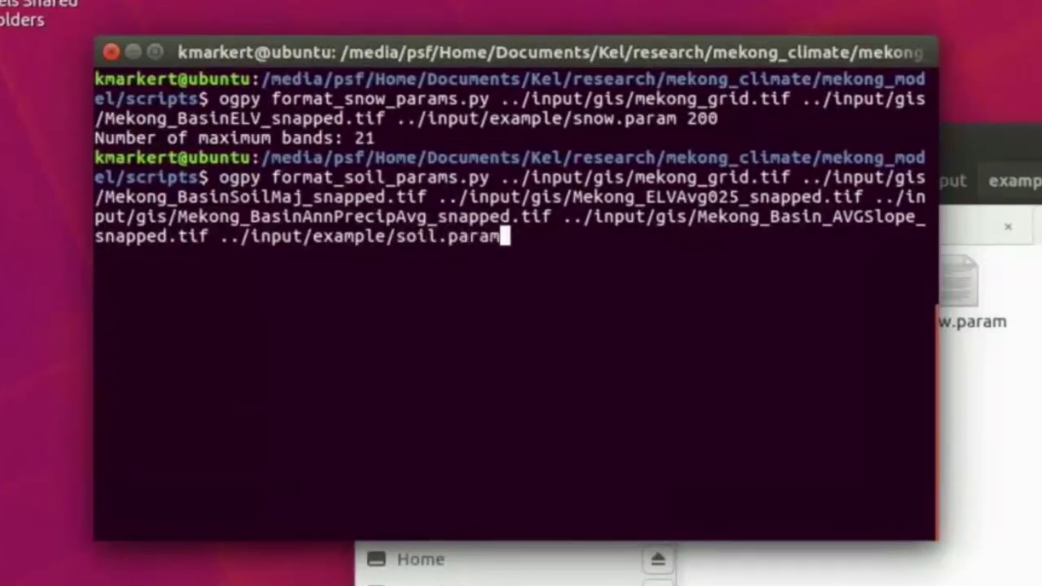
key(Return)
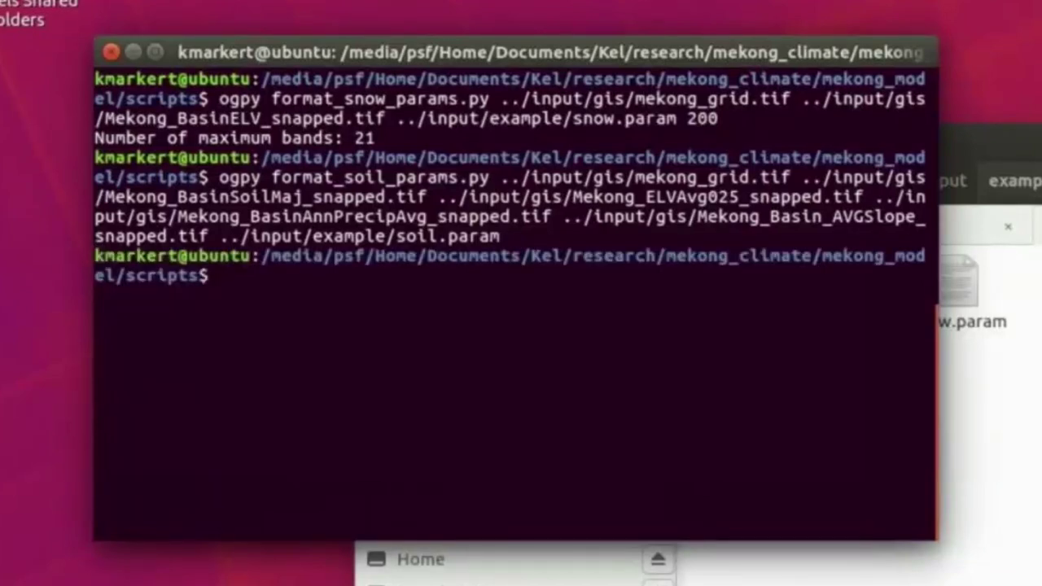
Bring up soil.param in gedit and scroll through its grid-cell rows and soil parameter columns
key(alt+Tab)
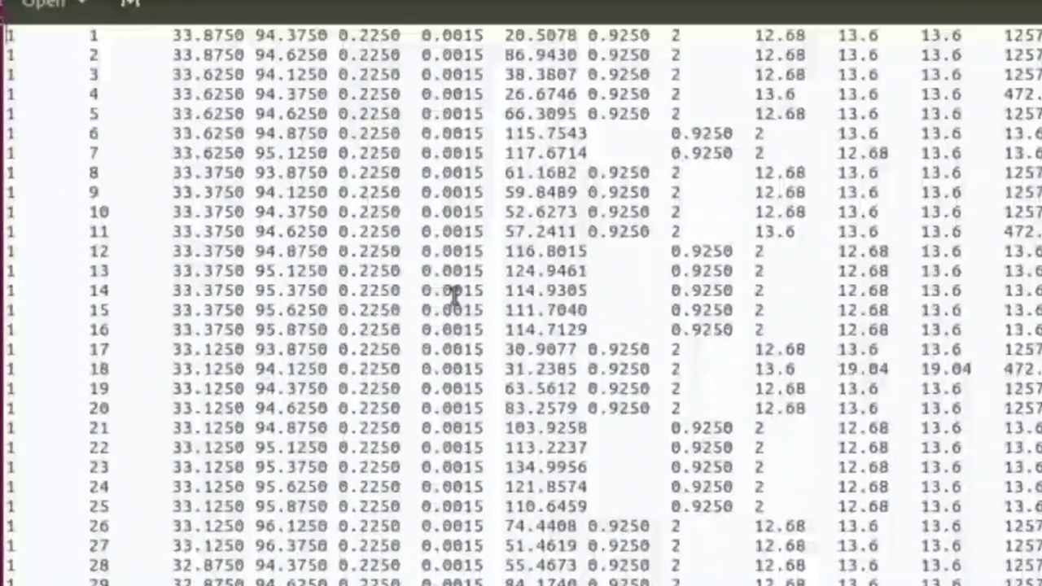
scroll(454, 297, down, 3)
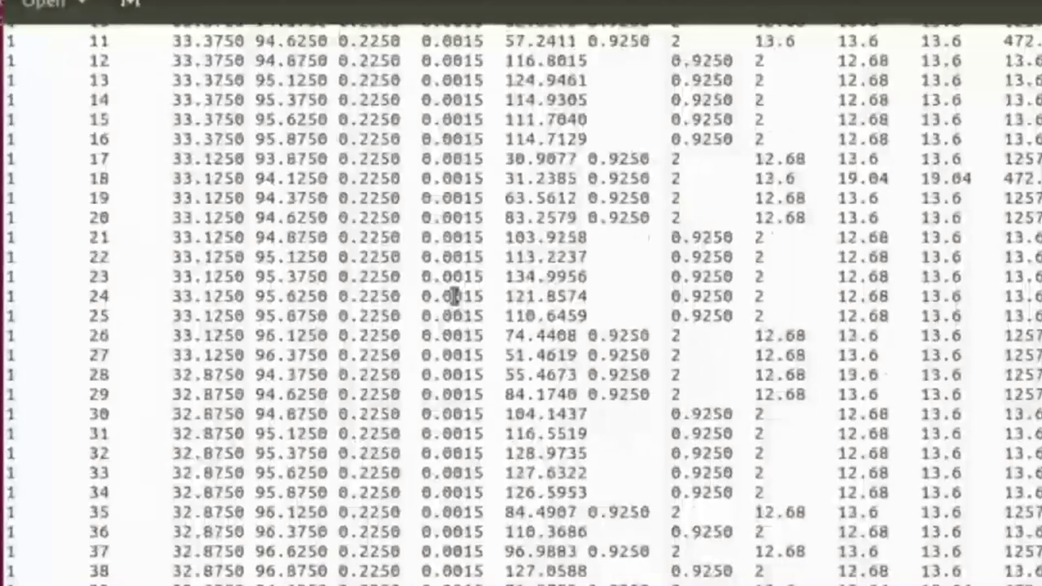
scroll(453, 297, up, 3)
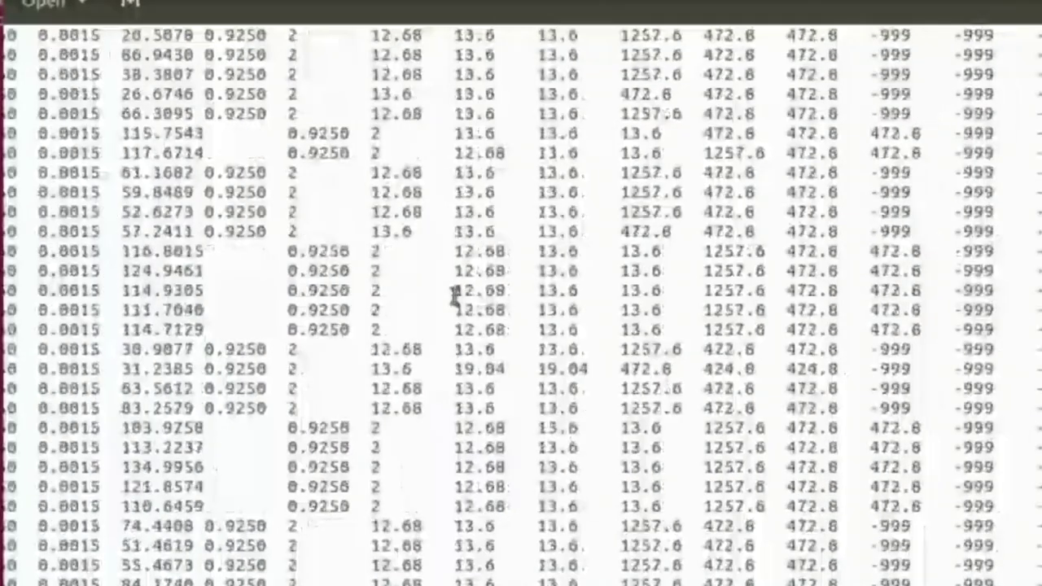
scroll(453, 297, right, 10)
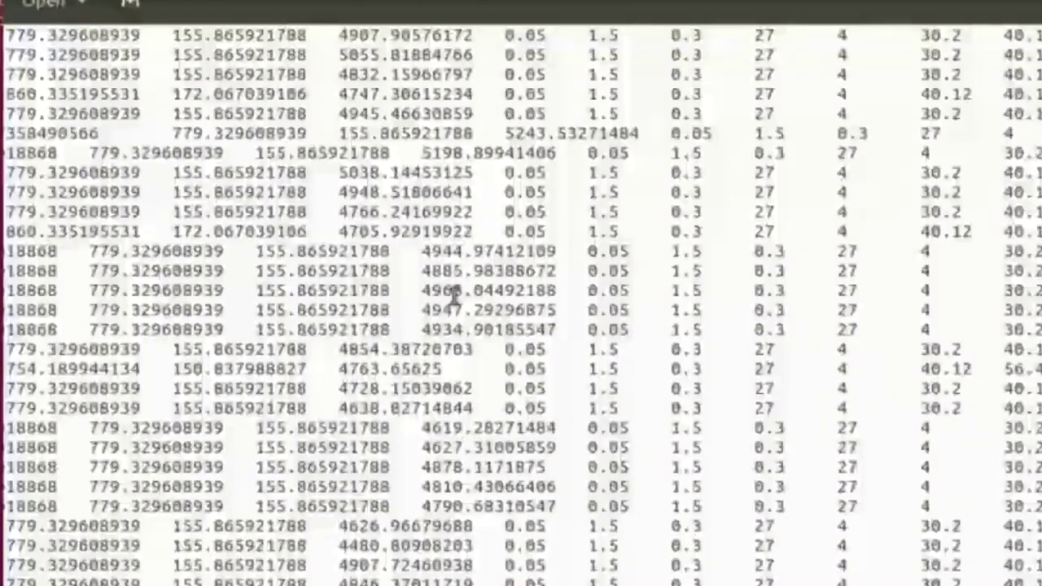
scroll(453, 297, right, 10)
scroll(453, 298, right, 10)
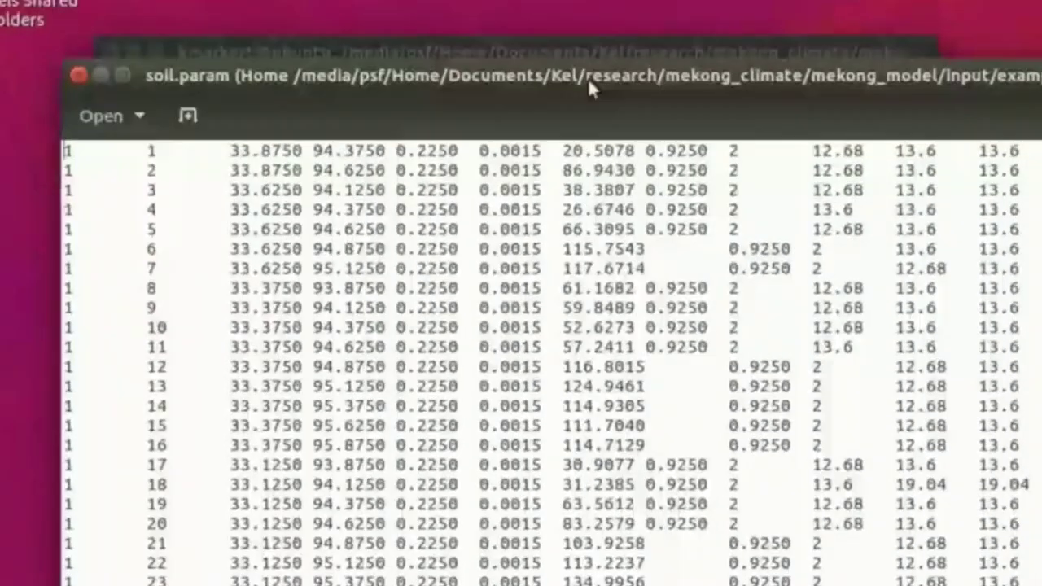
Close the soil.param window and bring the terminal back to the front, moved further right
drag(592, 90, 618, 121)
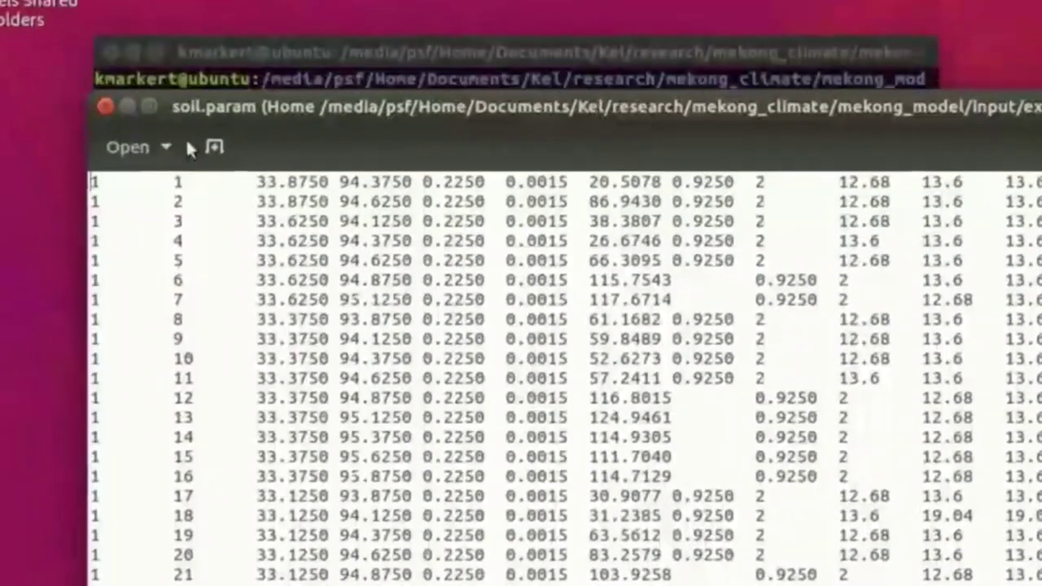
click(108, 105)
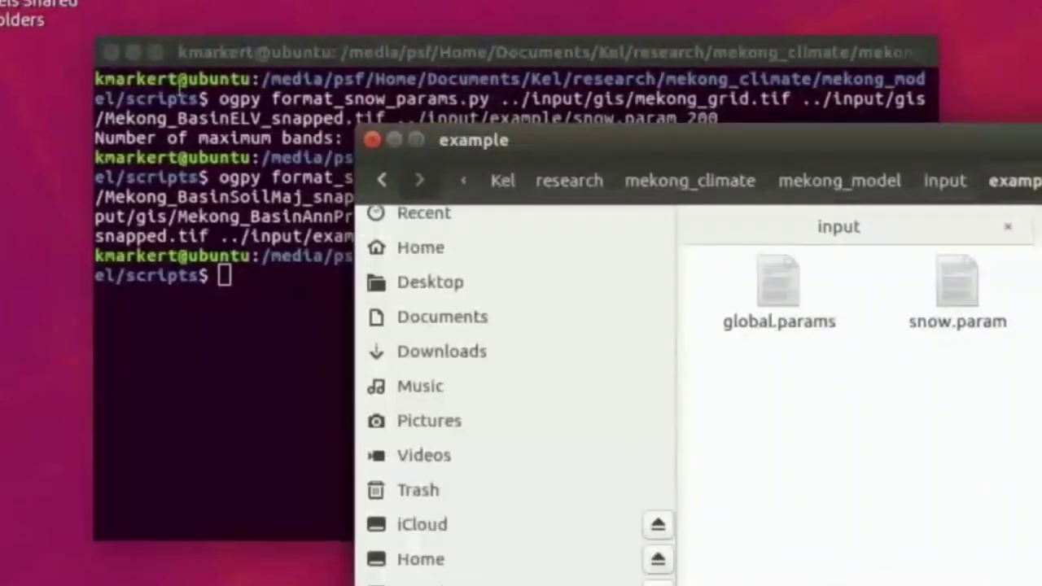
click(551, 53)
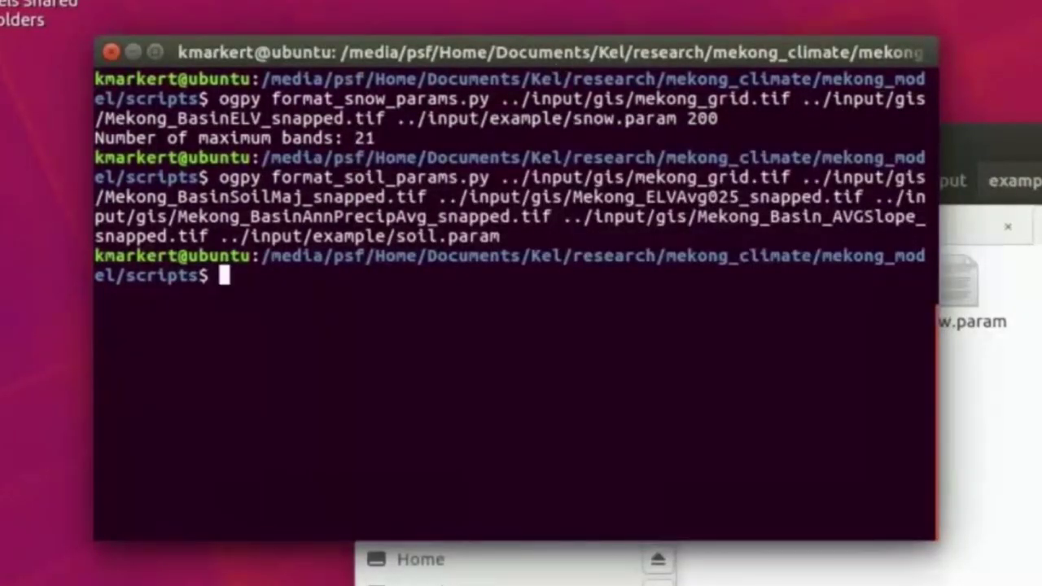
drag(784, 259, 902, 267)
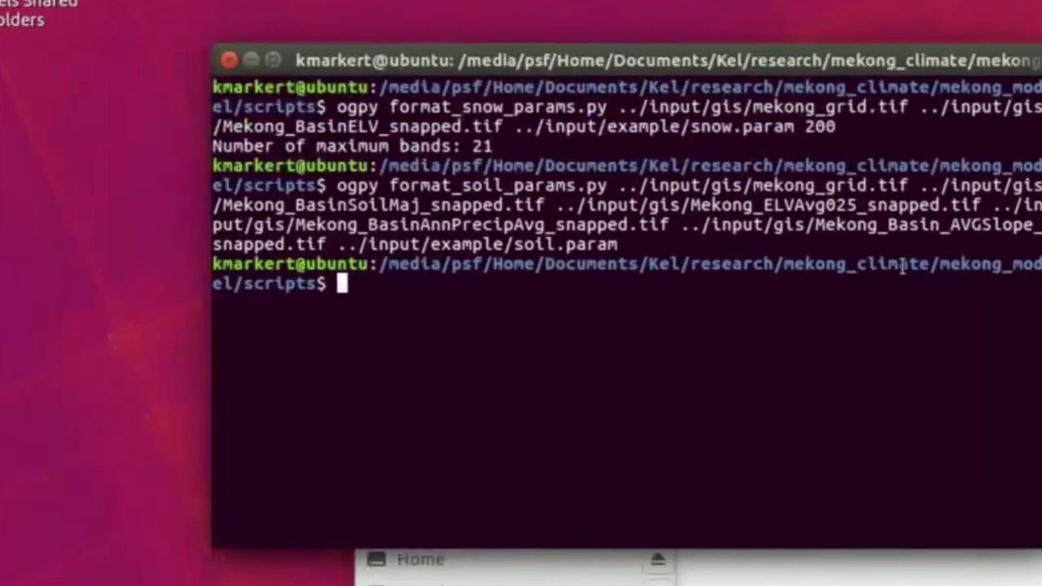
Start format_veg_params.py with mekong_grid.tif and Mekong_IGBP_snapped.tif from ../input/gis as inputs
click(853, 266)
text(ogpy )
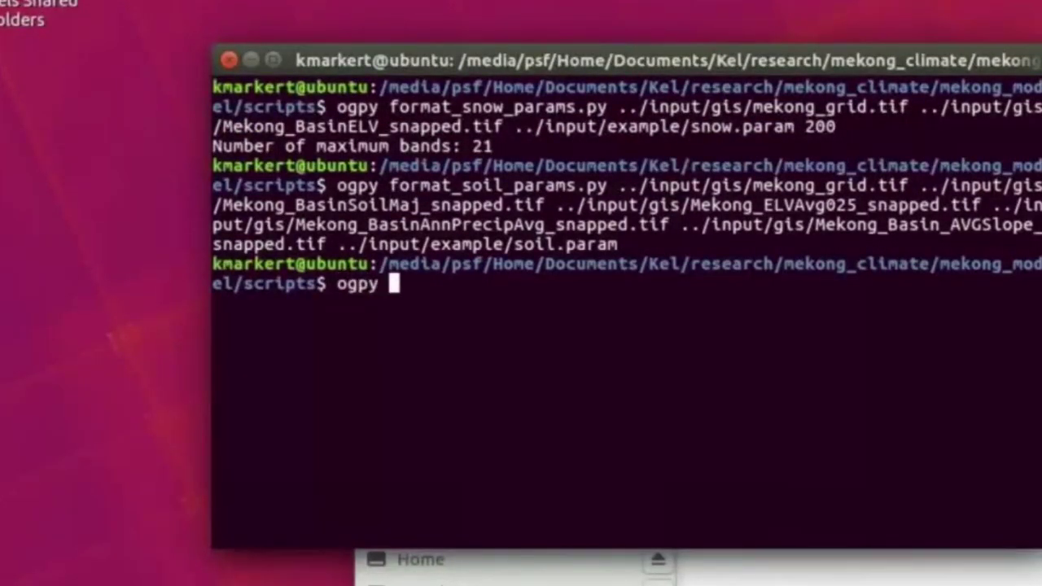
text(format_veg)
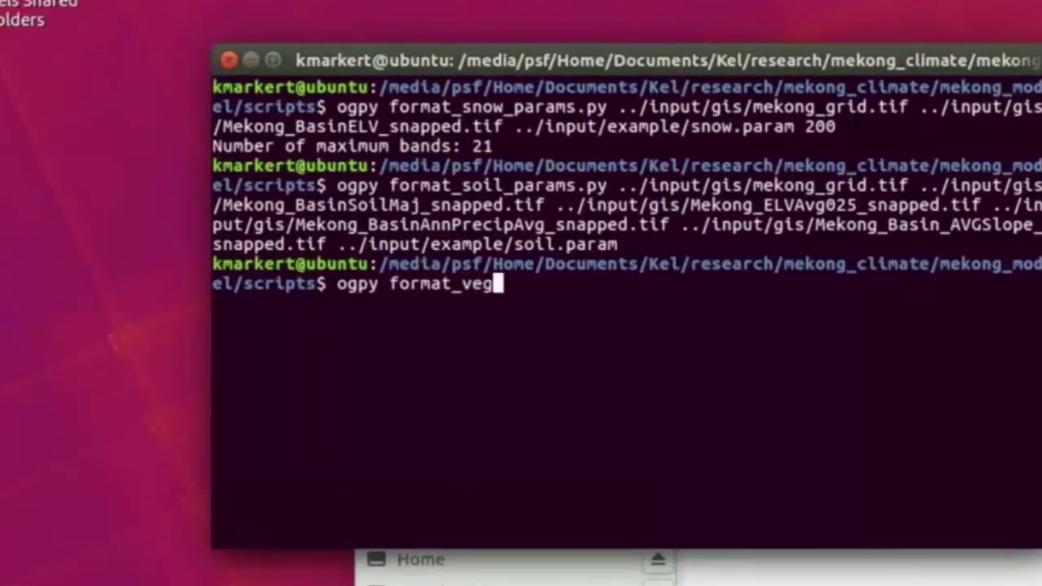
key(Tab)
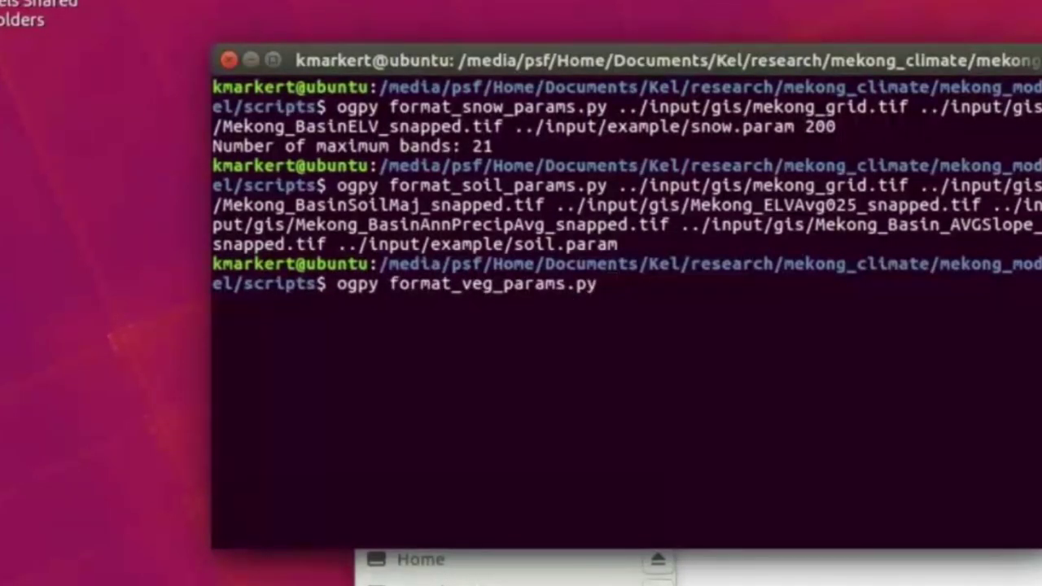
text(../)
text(mek)
key(BackSpace)
key(BackSpace)
key(BackSpace)
text(input/)
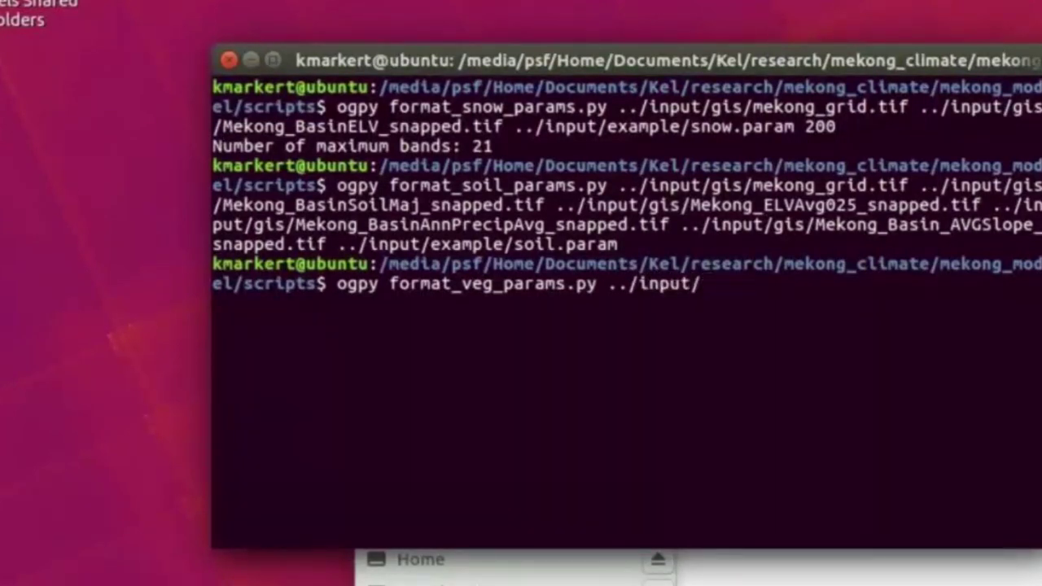
text(gis/mekong)
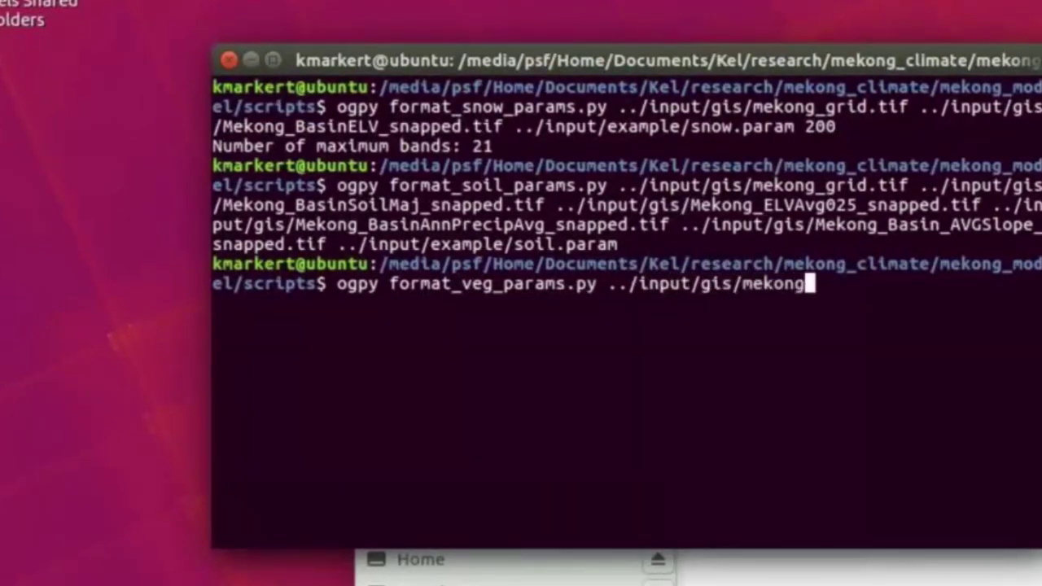
text(_grid)
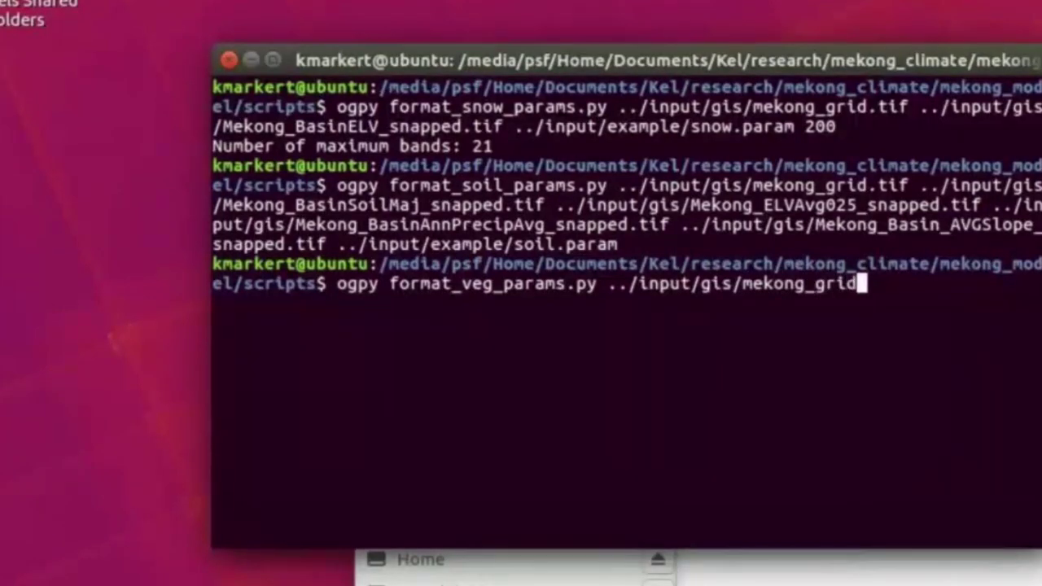
text(.tif )
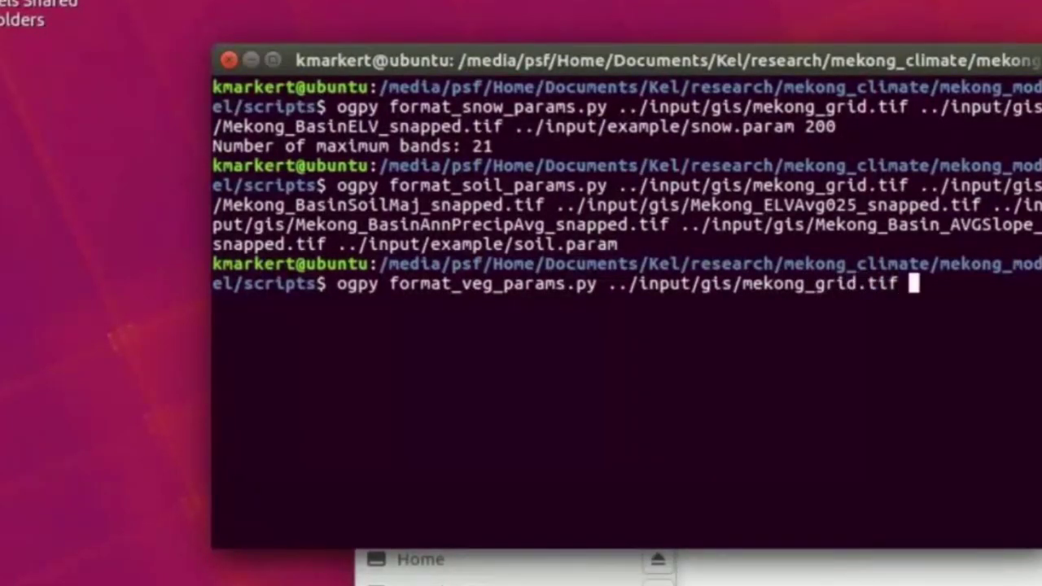
text(..)
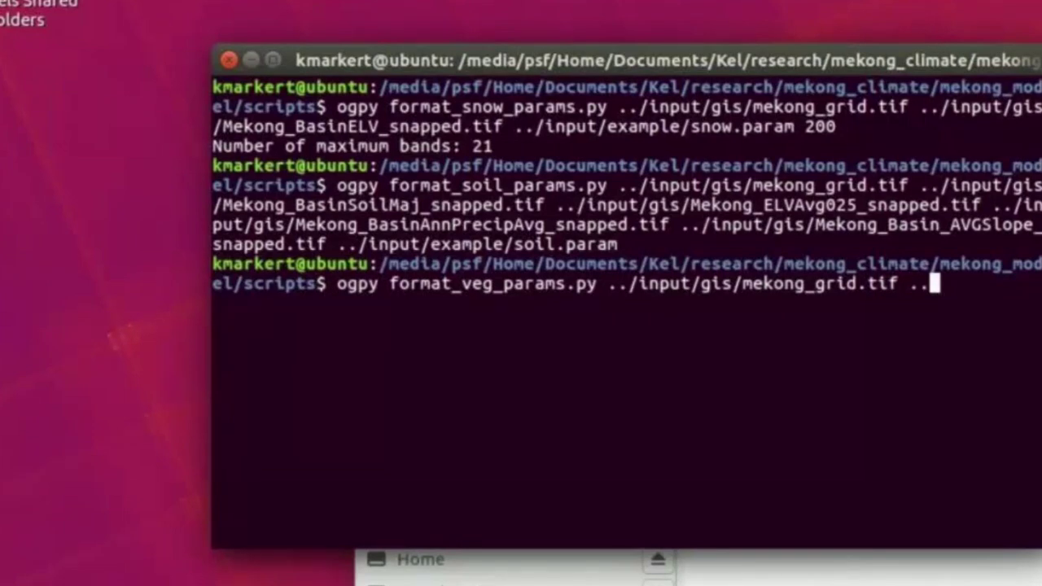
text(/input/gis/)
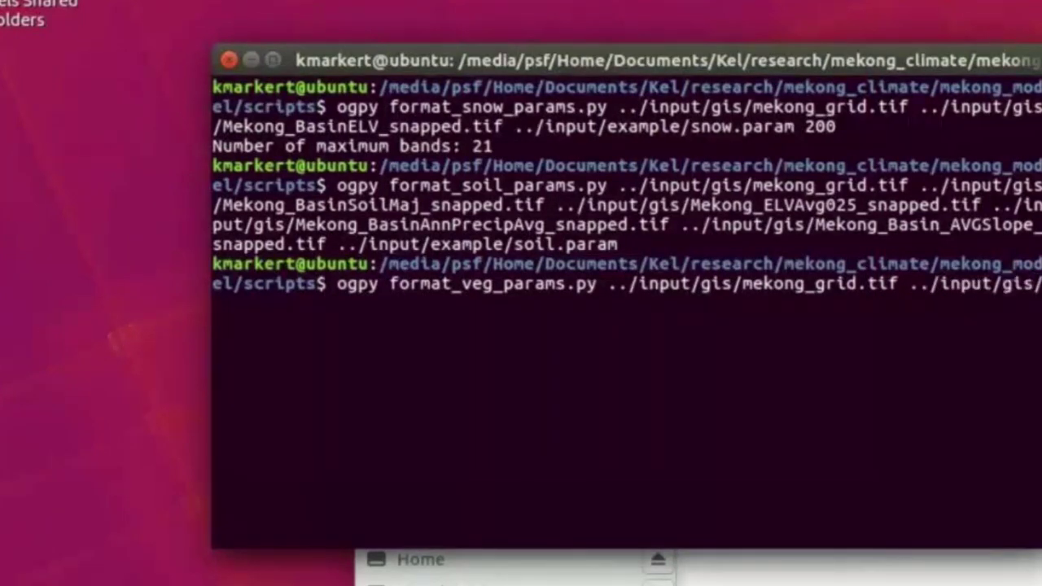
text(Mekong_)
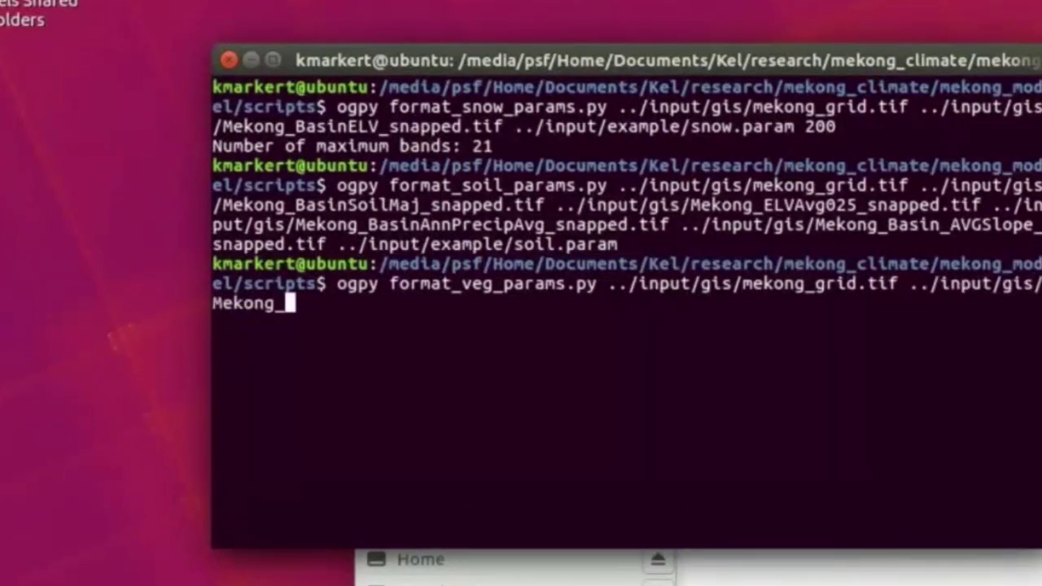
text(IG)
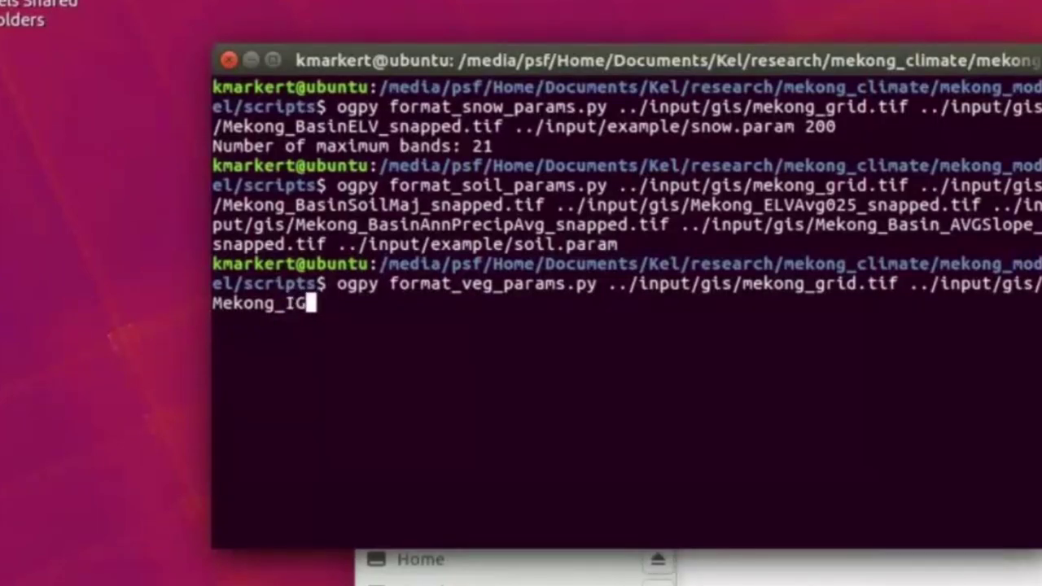
text(B)
key(Tab)
Write the output to ../input/example/veg.param with IGBP classes, run it, and switch to the example folder
text(../)
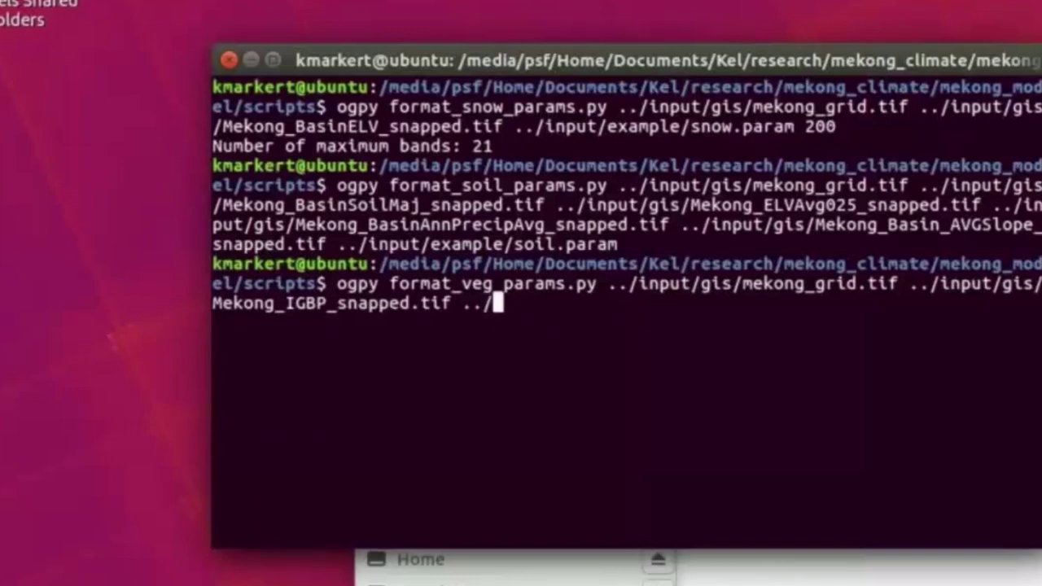
text(i)
key(Tab)
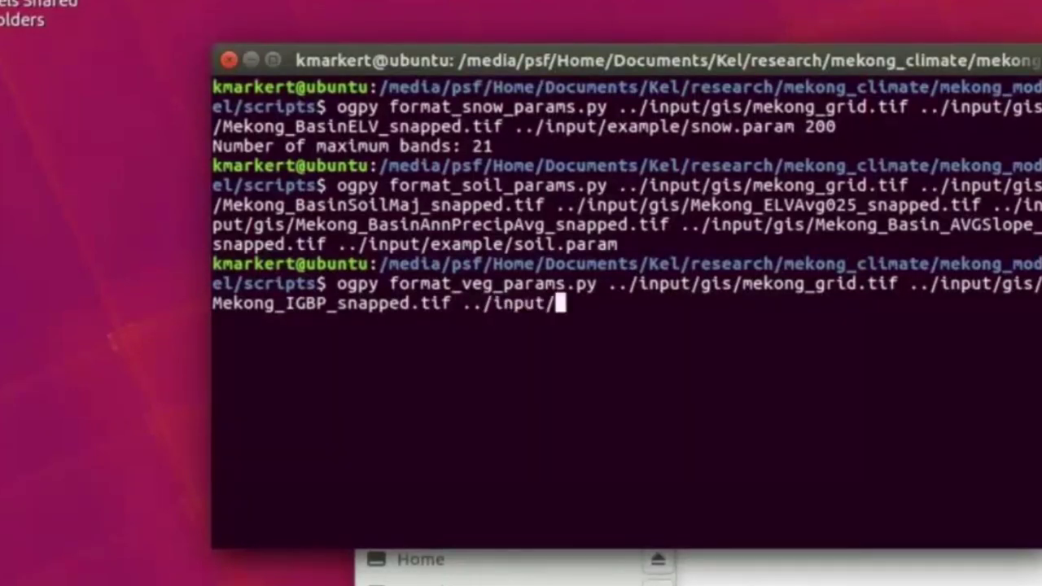
text(e)
key(Tab)
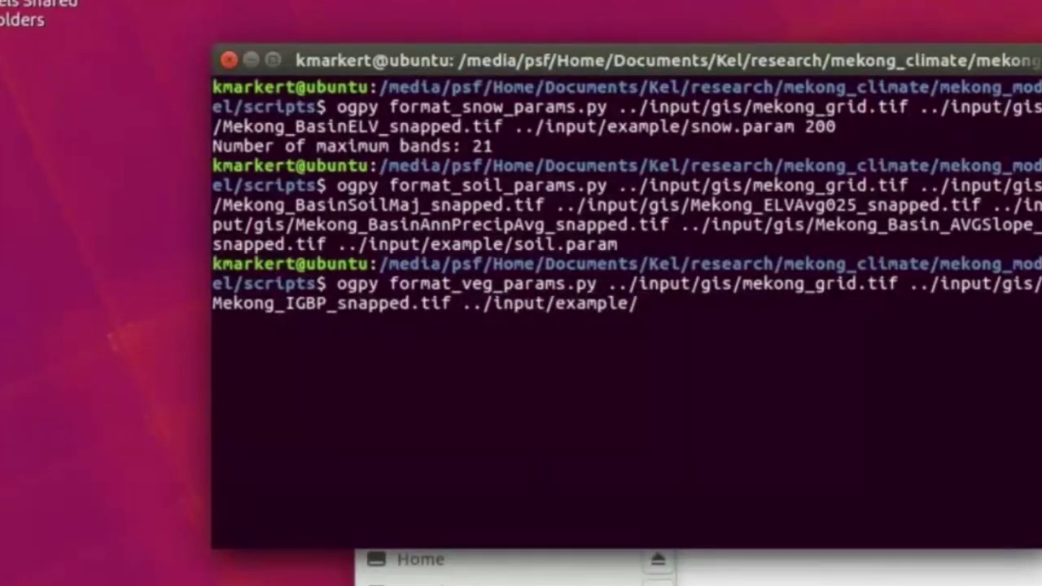
text(veg.param )
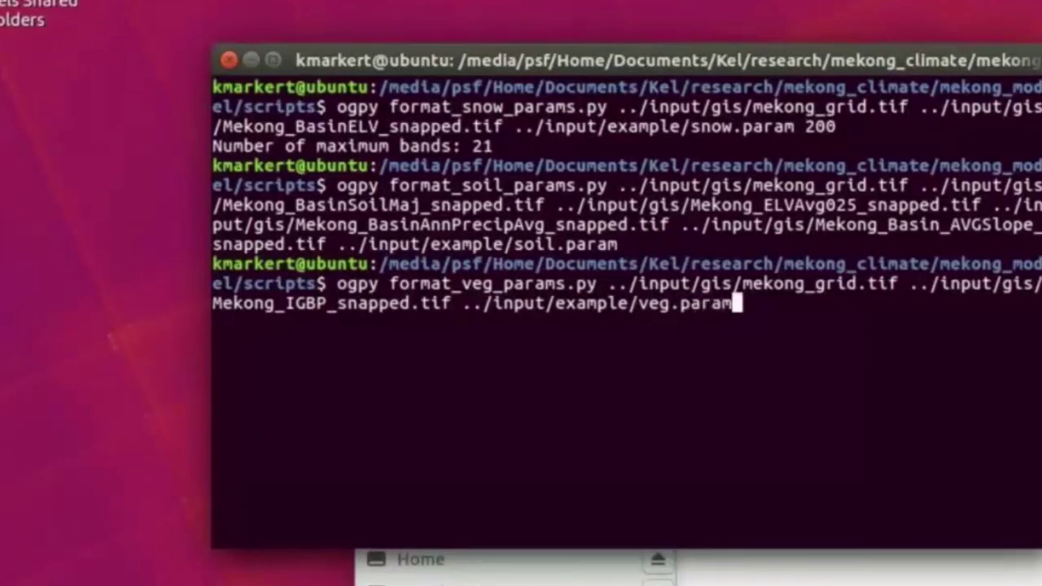
text(I)
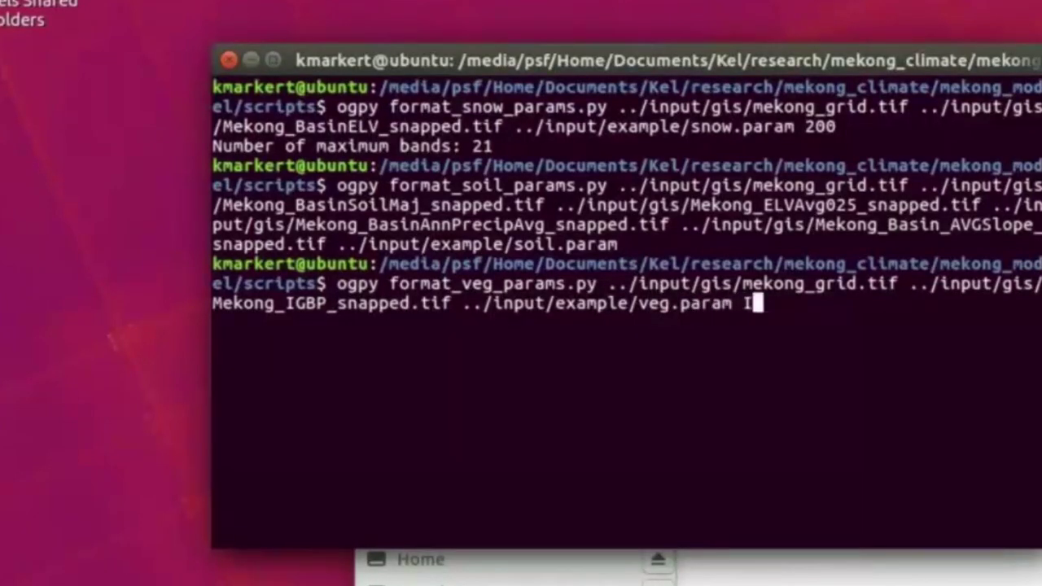
text(GBP)
key(Return)
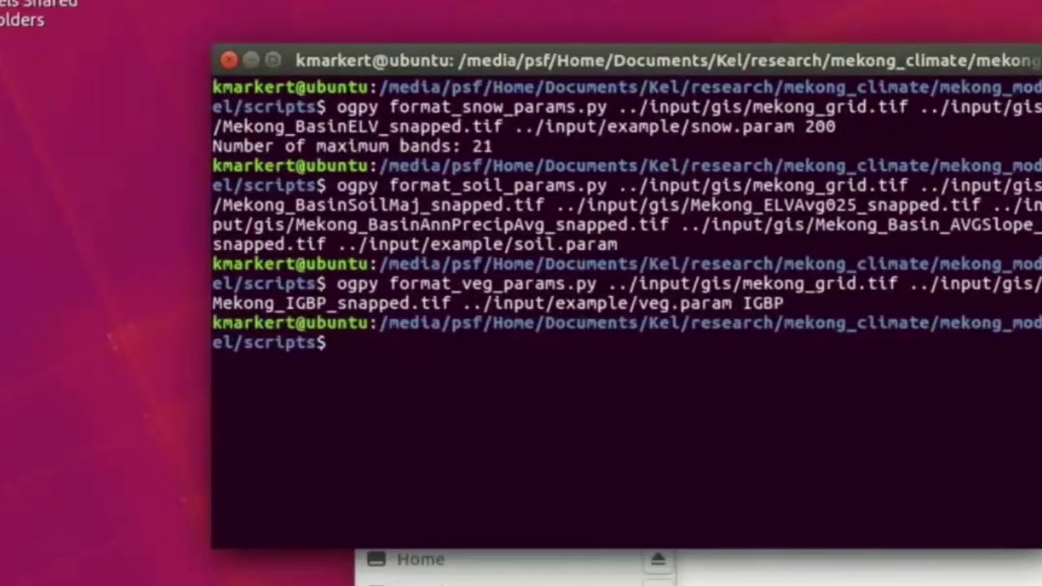
key(alt+Tab)
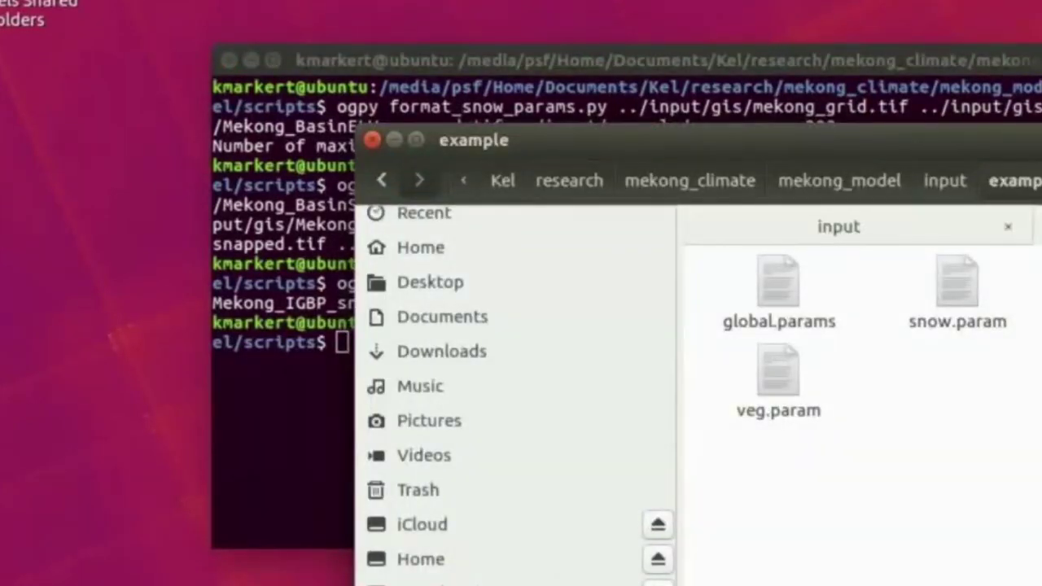
double_click(794, 366)
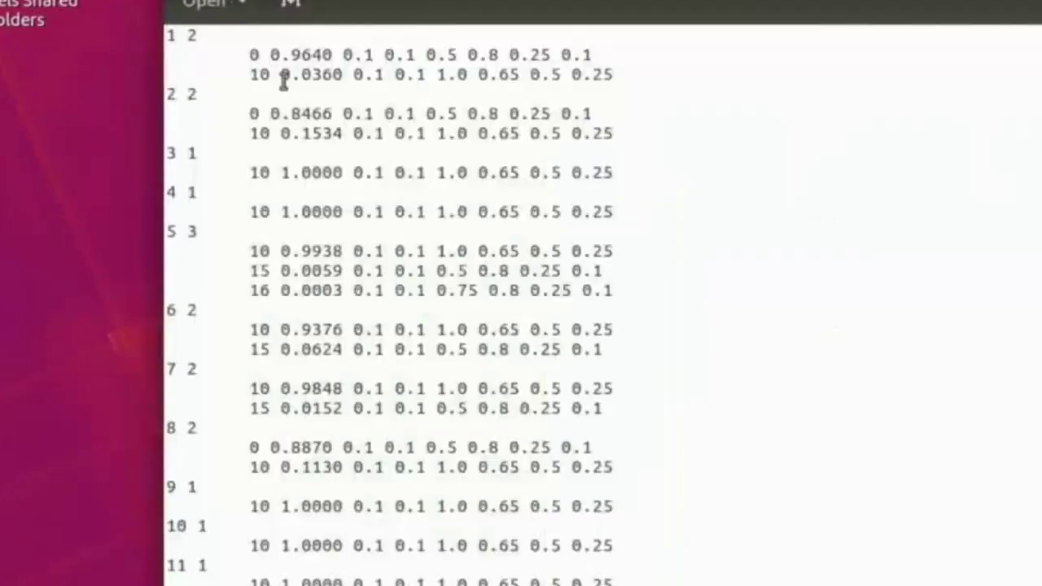
scroll(284, 82, down, 3)
scroll(281, 79, up, 3)
click(250, 57)
drag(251, 57, 416, 55)
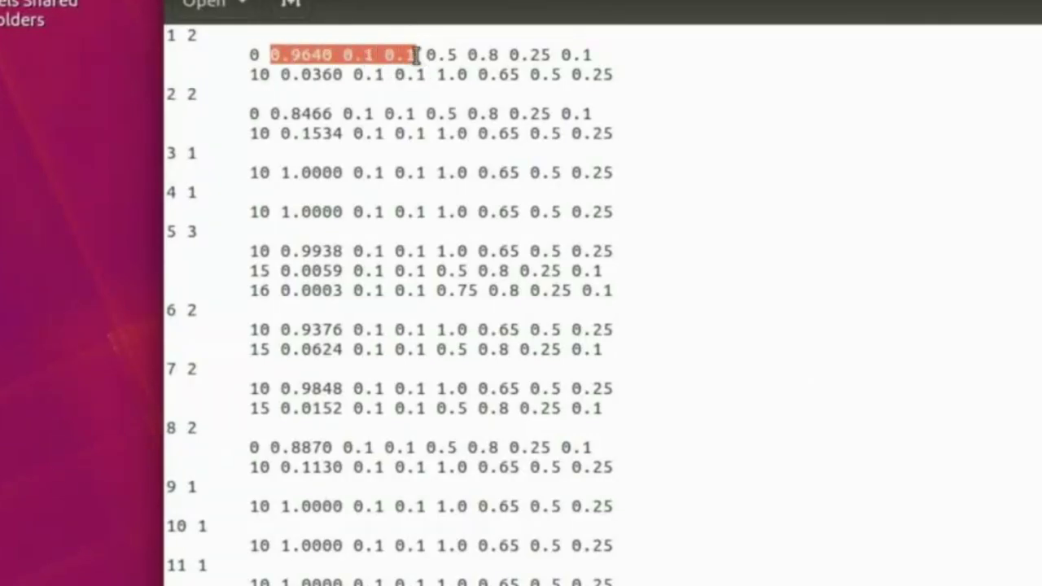
click(417, 55)
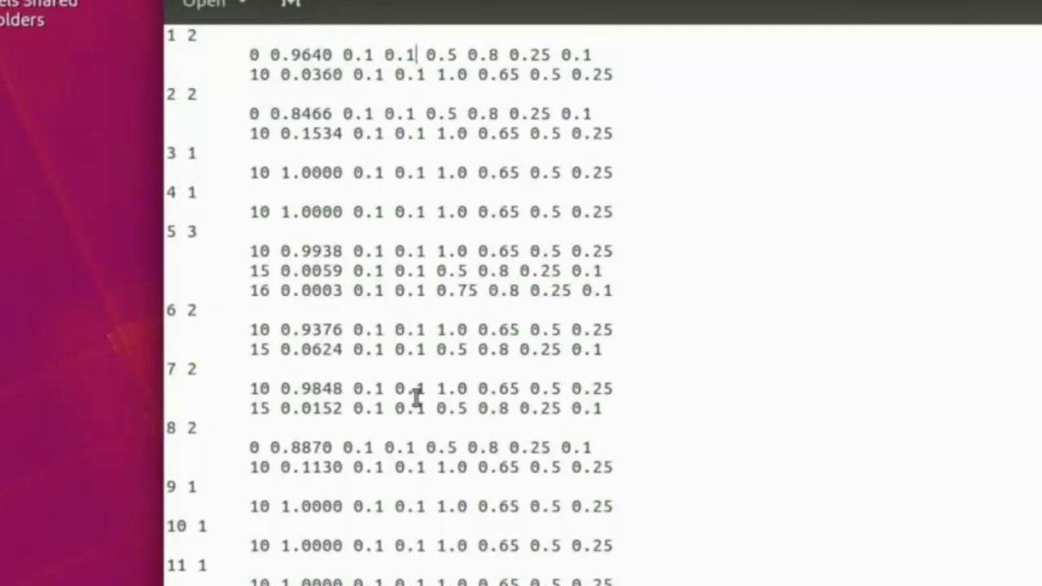
scroll(414, 396, down, 10)
scroll(414, 395, up, 10)
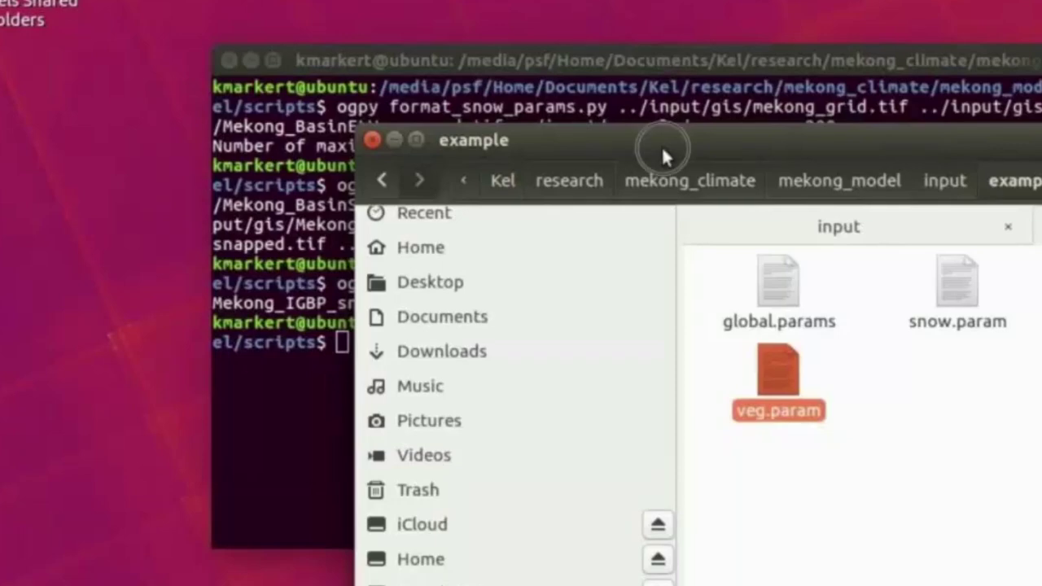
drag(662, 146, 841, 185)
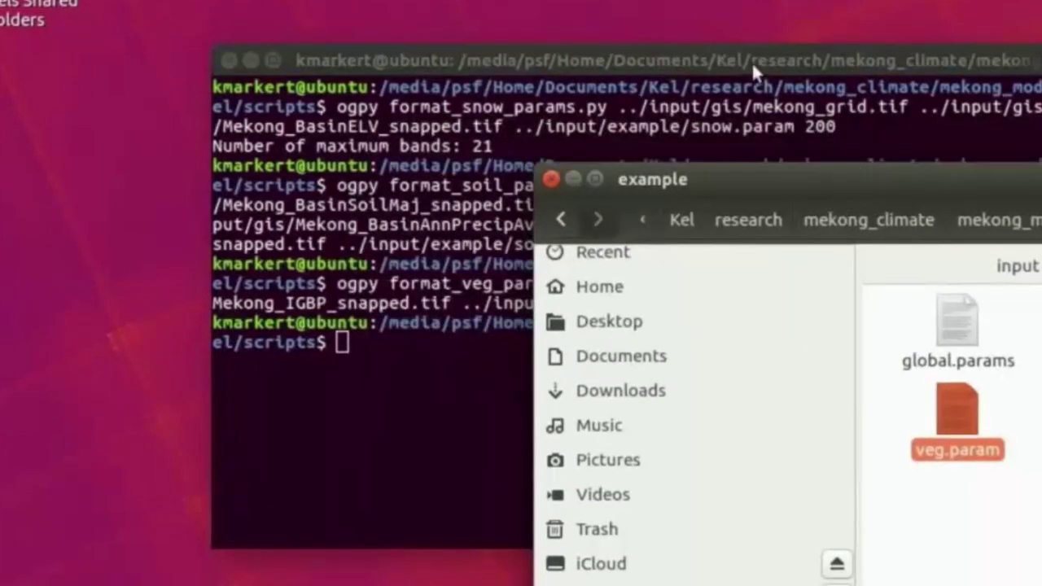
Run make_veg_lib.py on Mekong_IGBP_snapped.tif with ../../LAI/ and ../../ALB/, writing ../input/example/veg.lib IGBP
click(751, 61)
drag(751, 61, 604, 9)
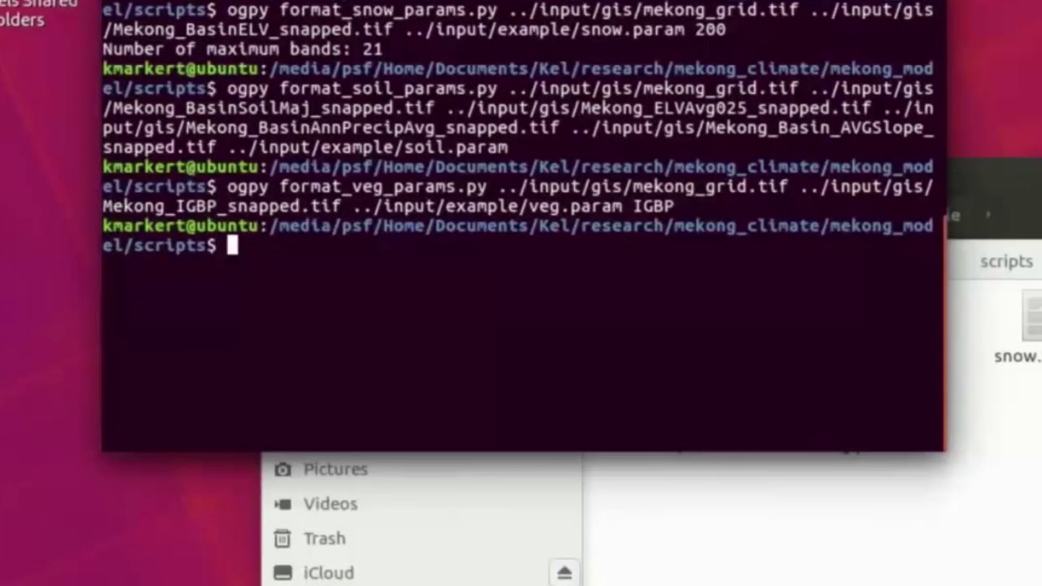
text(ogpy)
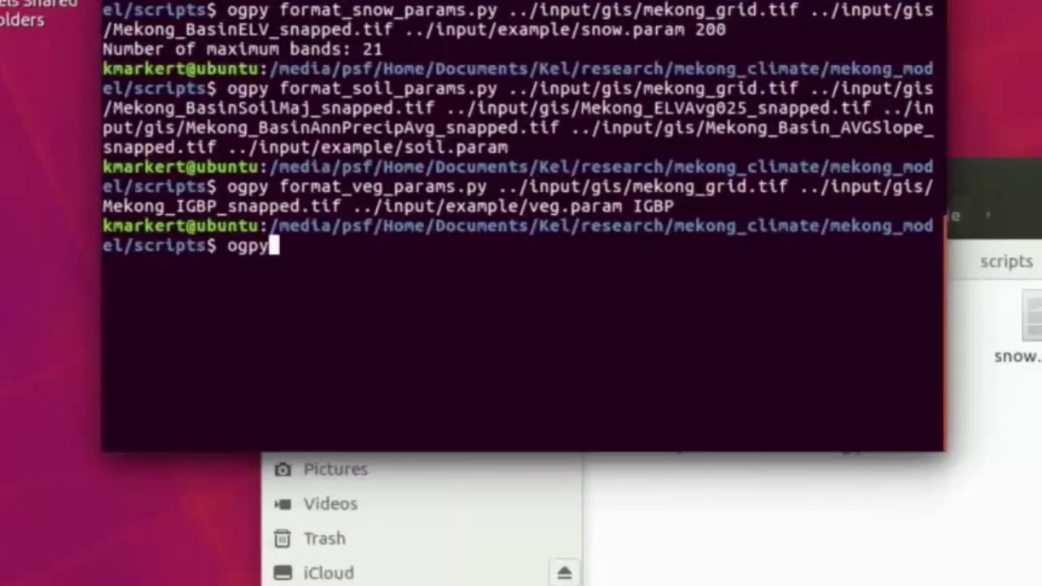
text( make_veg_lib)
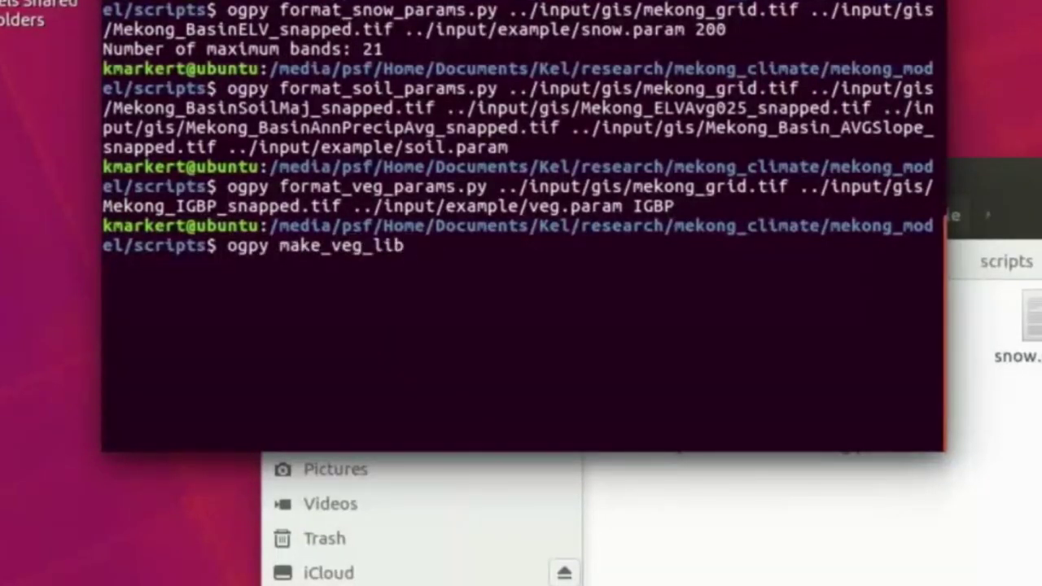
text(.py ../input/gi)
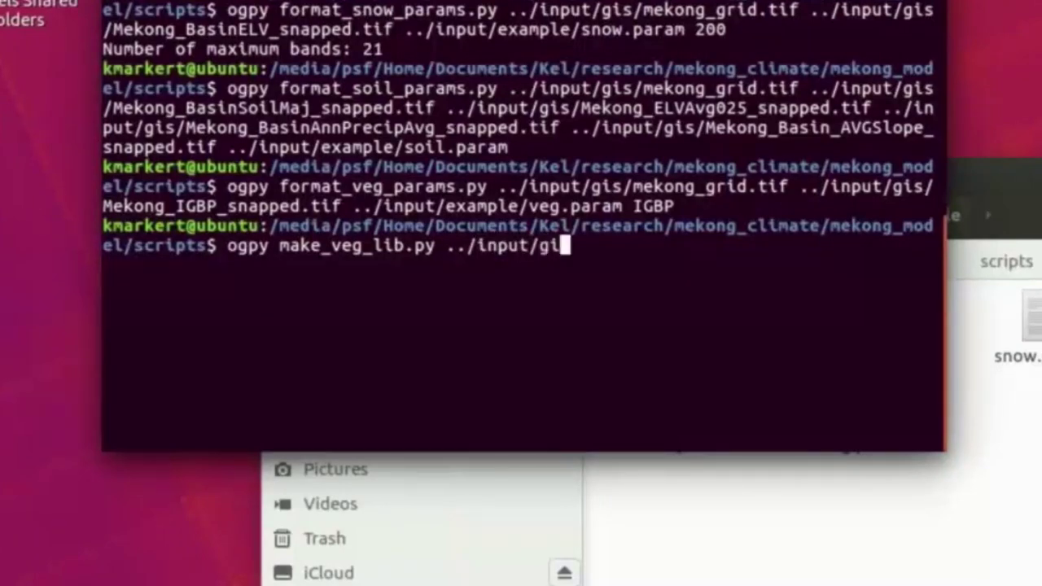
text(s/)
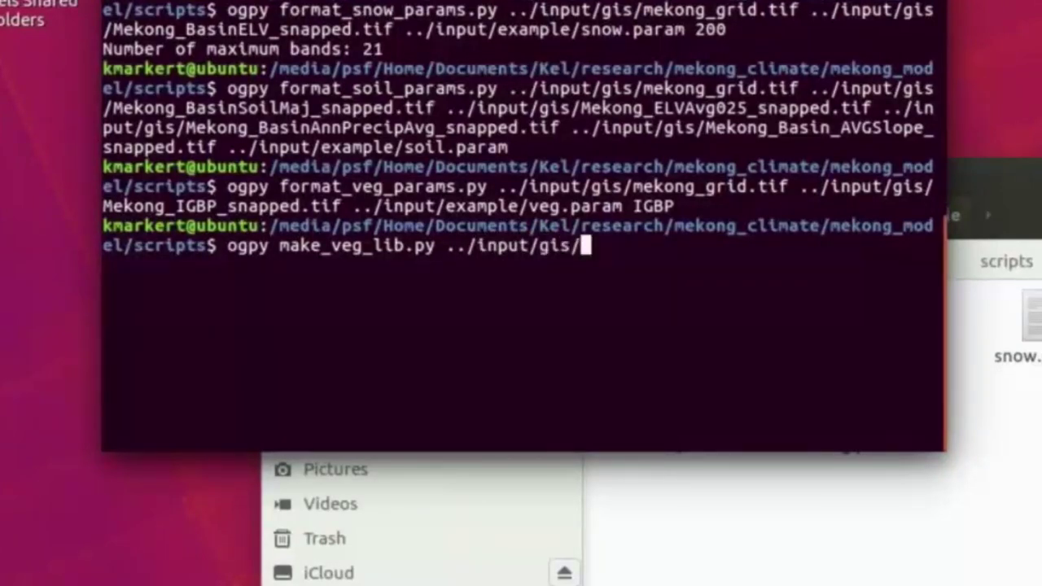
text(Mekong_IG)
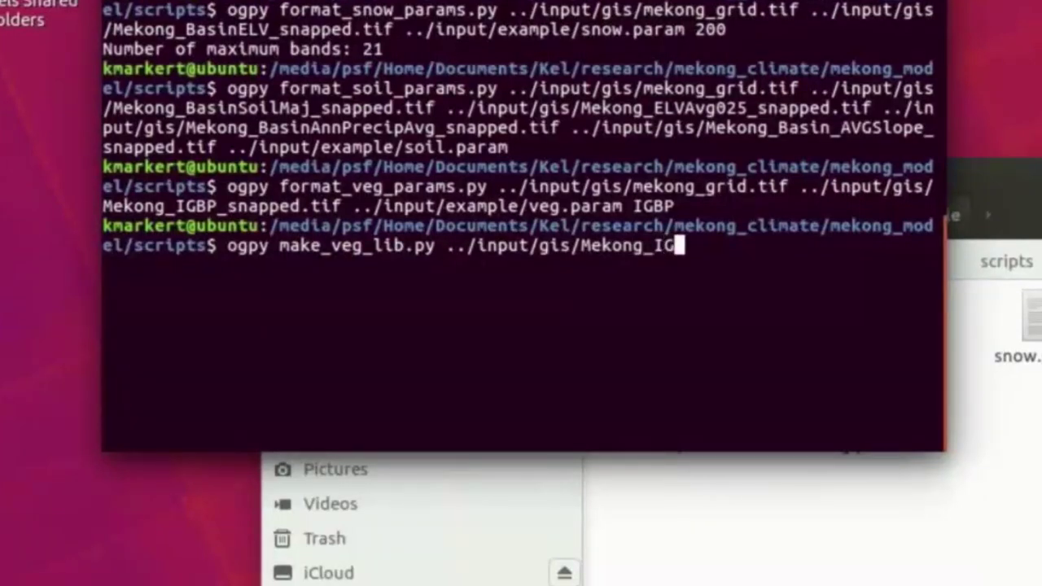
key(Tab)
text(../)
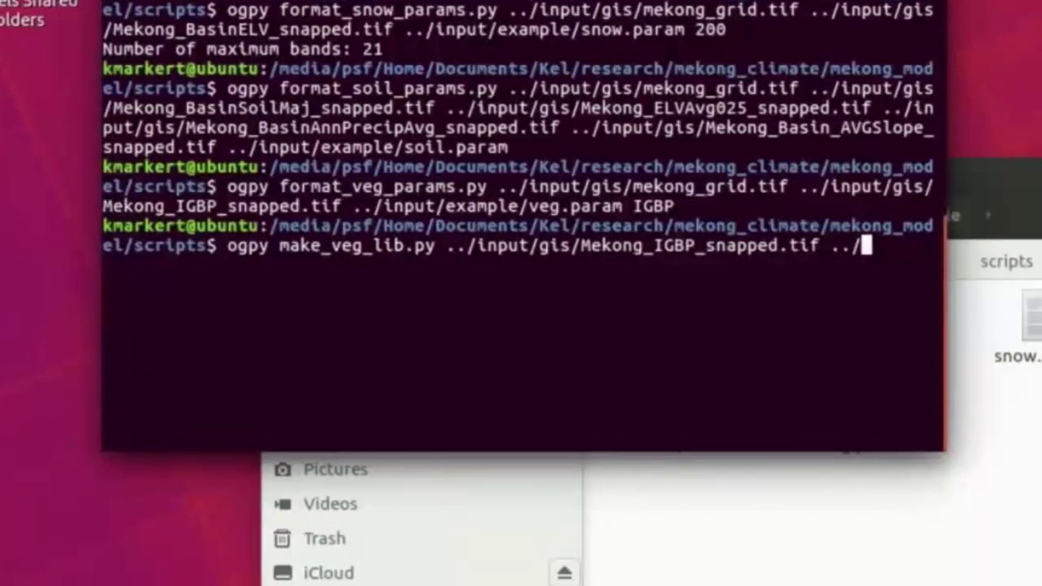
text(../La)
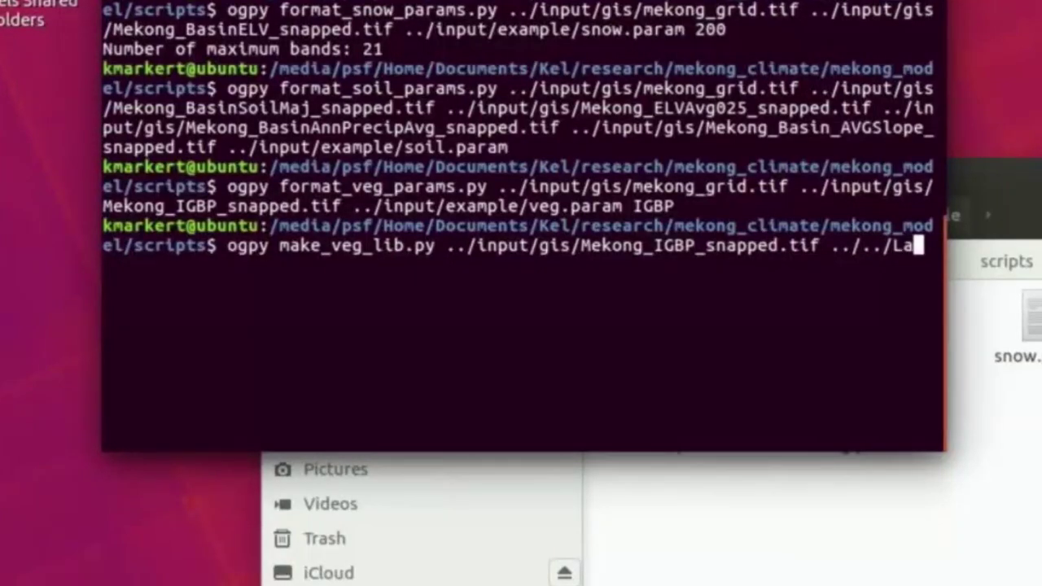
key(BackSpace)
key(BackSpace)
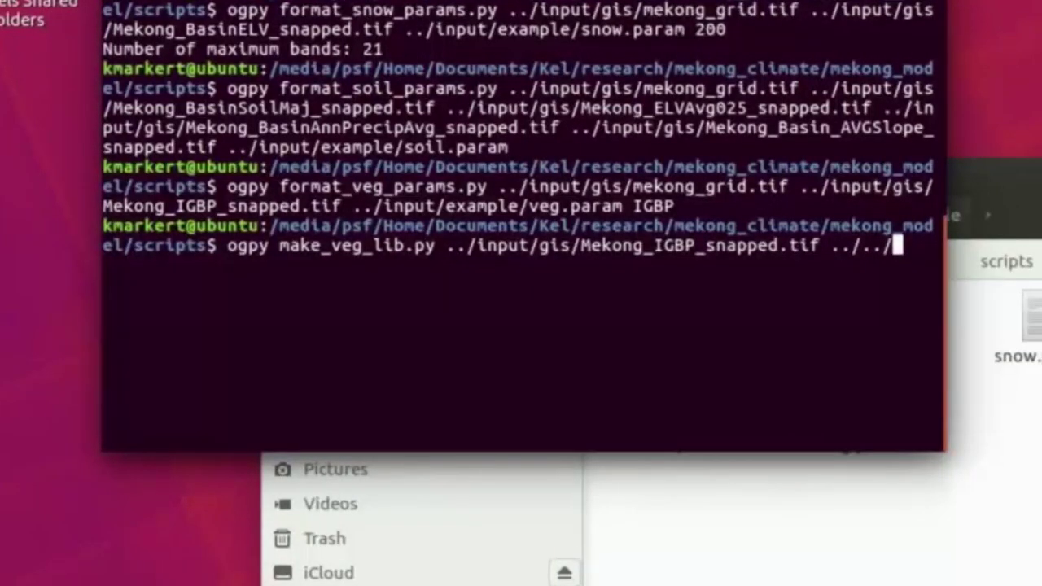
text(LAI/ ../)
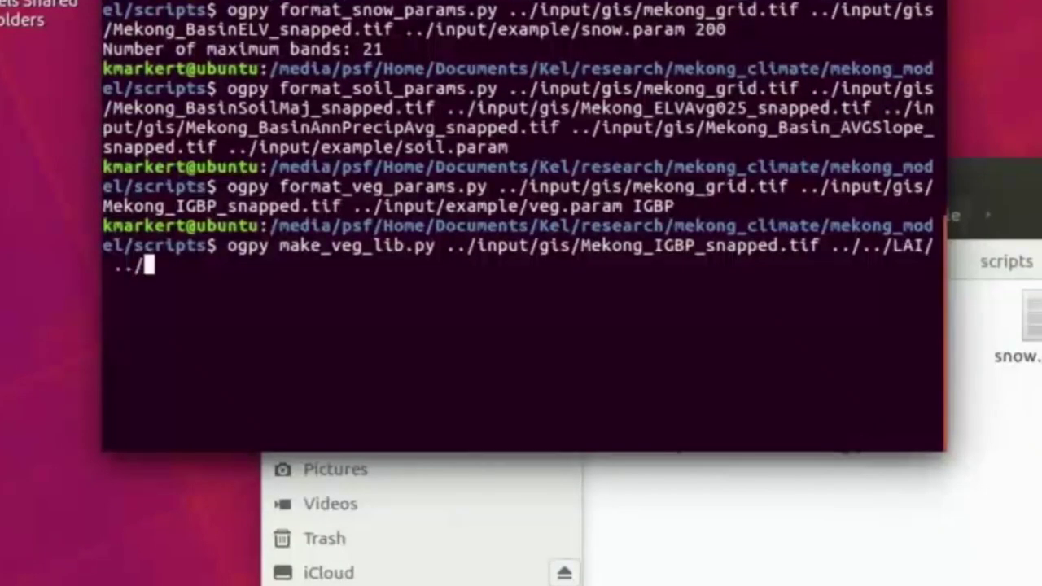
text(../ALB/ ../)
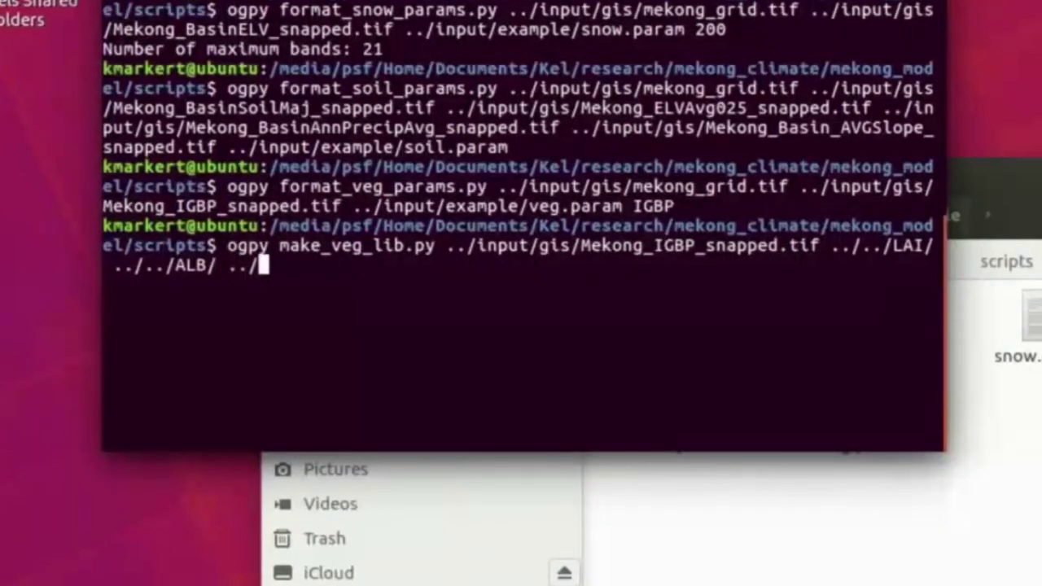
text(i)
key(Tab)
text(ex)
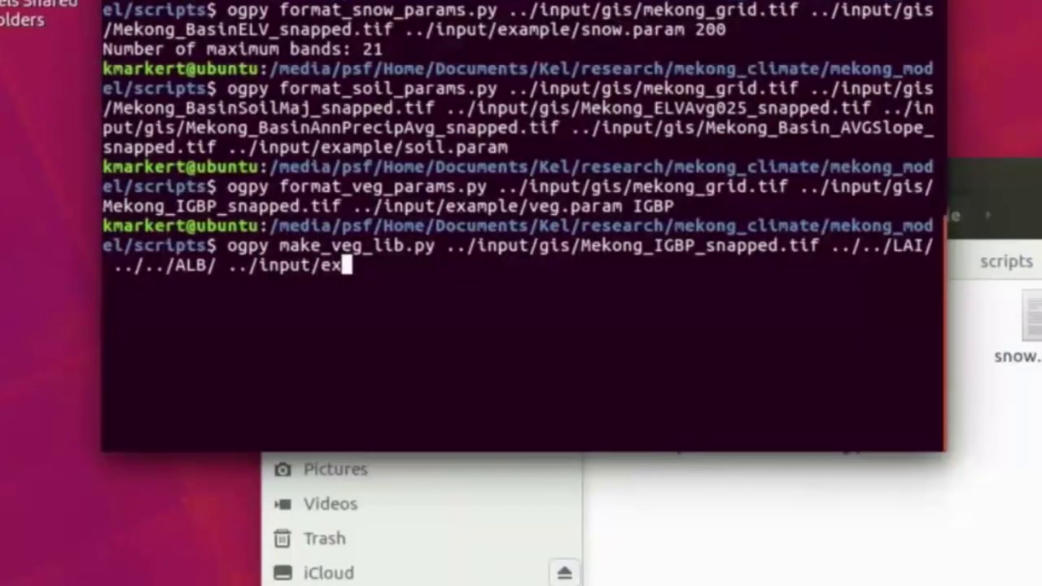
key(Tab)
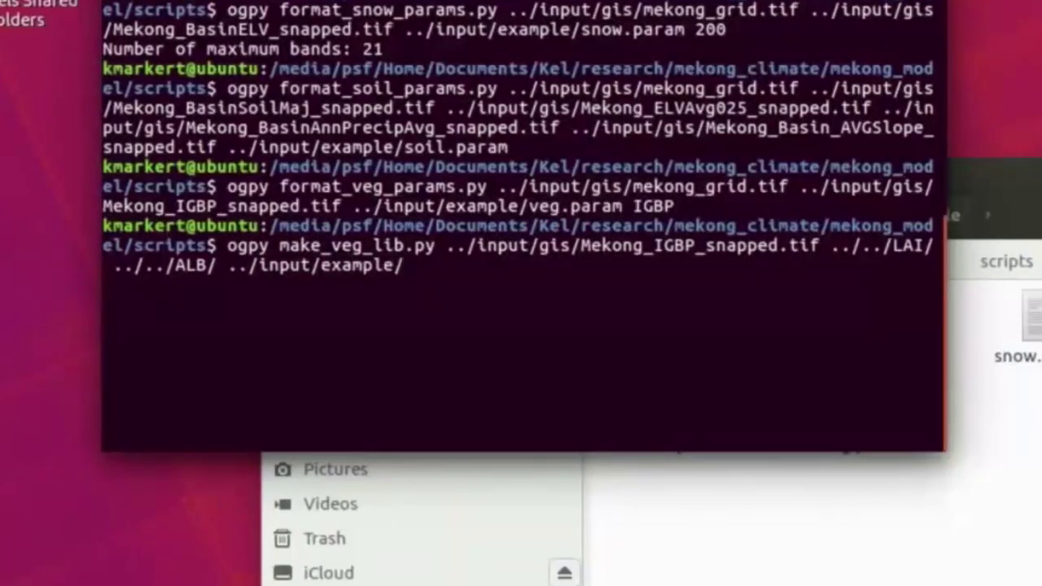
text(veg.l)
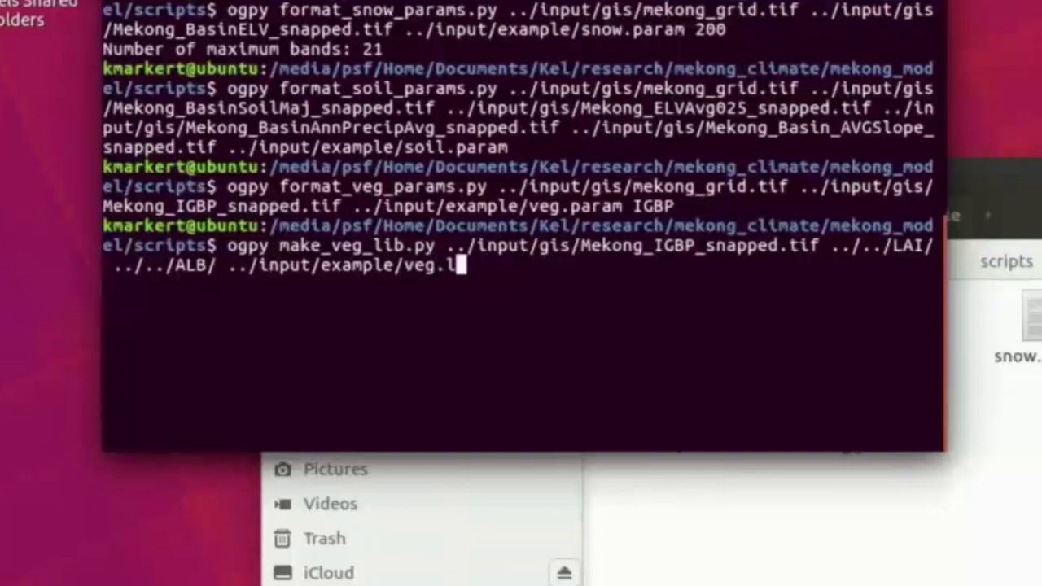
text(ib )
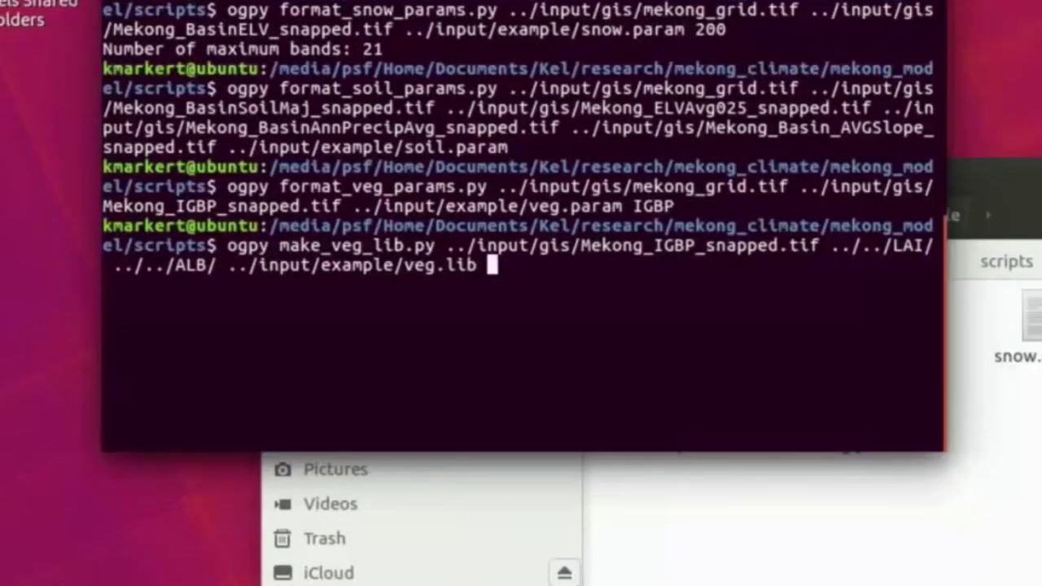
text(IGBP)
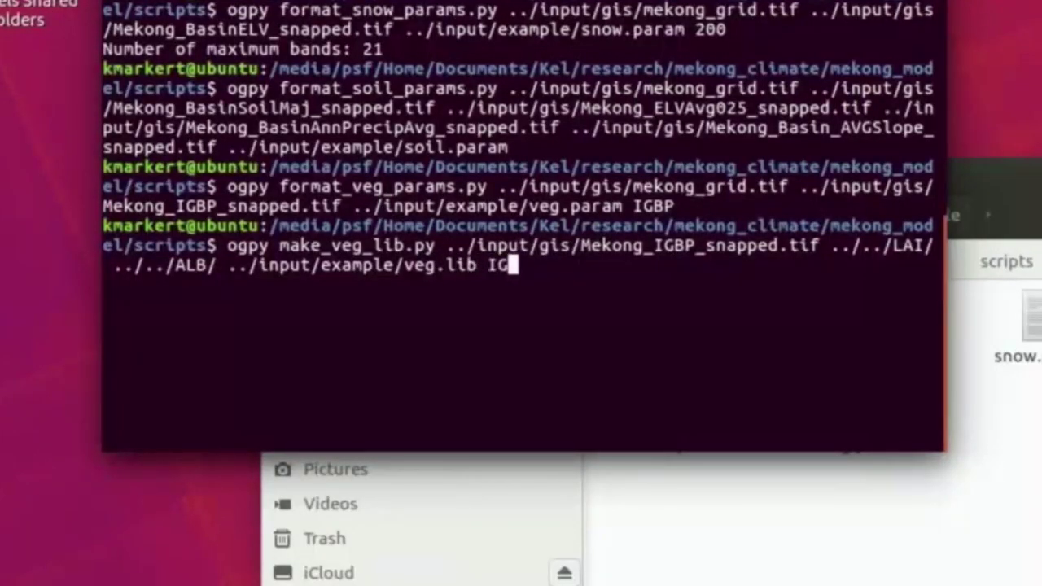
key(Return)
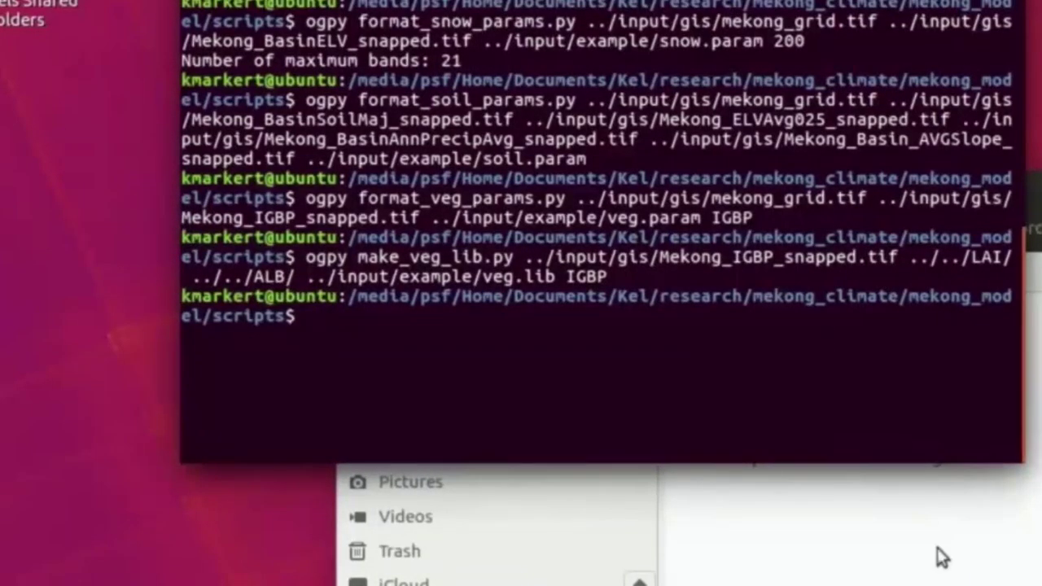
Open veg.lib from the example folder in gedit and scroll across its monthly LAI and albedo columns
click(942, 558)
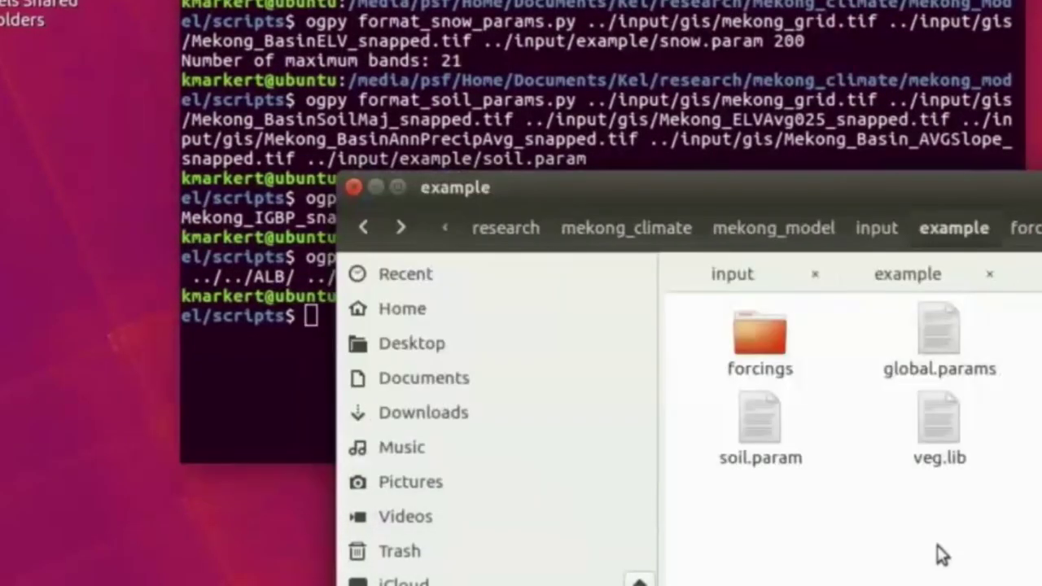
click(940, 430)
double_click(940, 430)
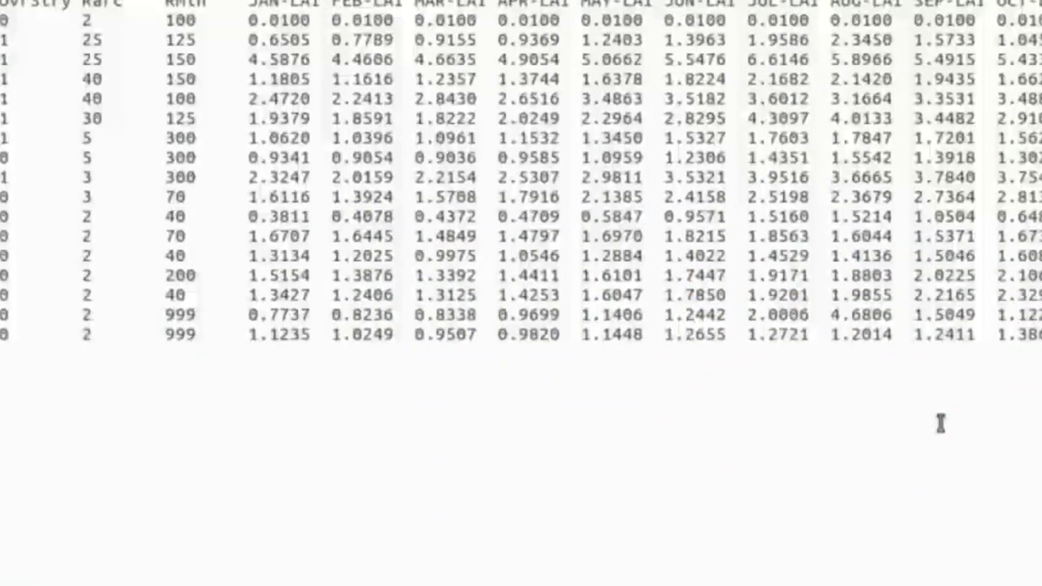
click(5, 29)
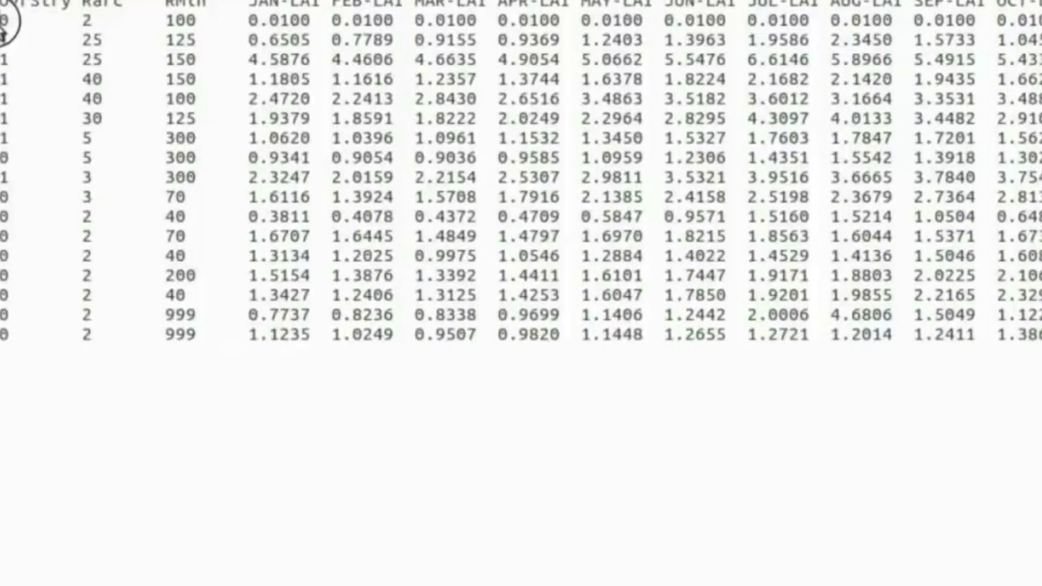
drag(3, 29, 202, 22)
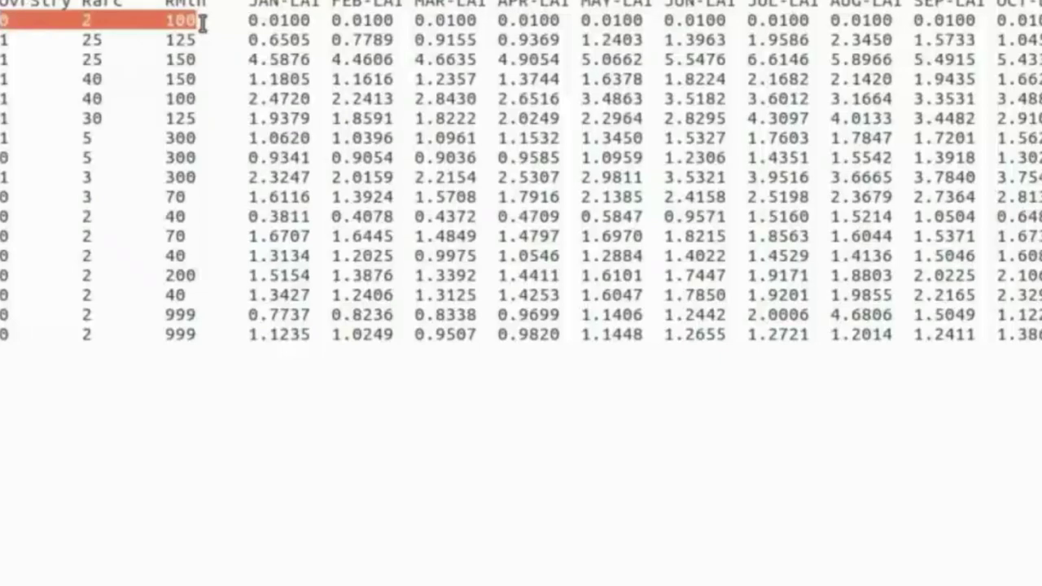
click(187, 334)
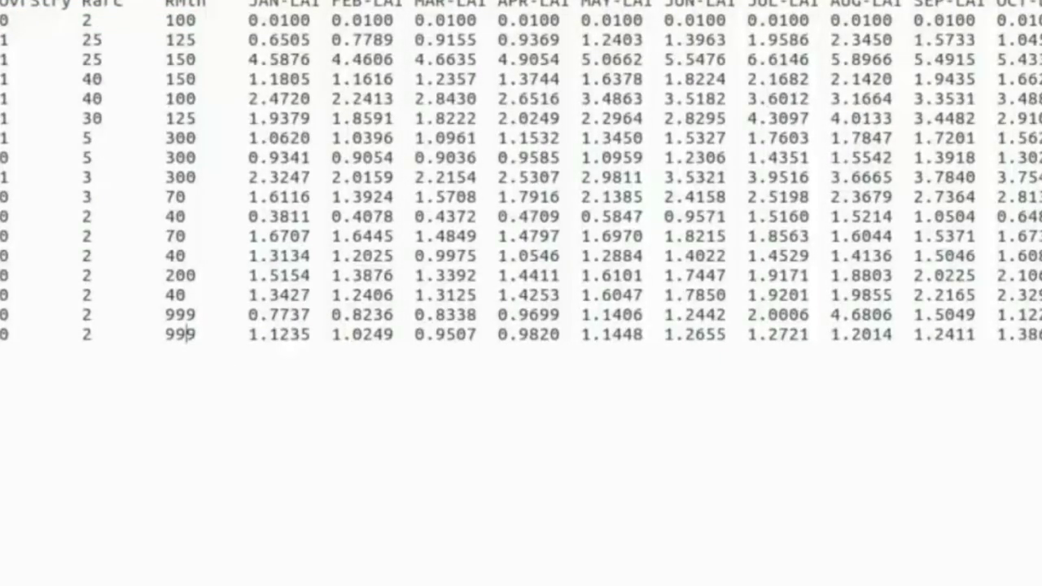
scroll(766, 269, right, 10)
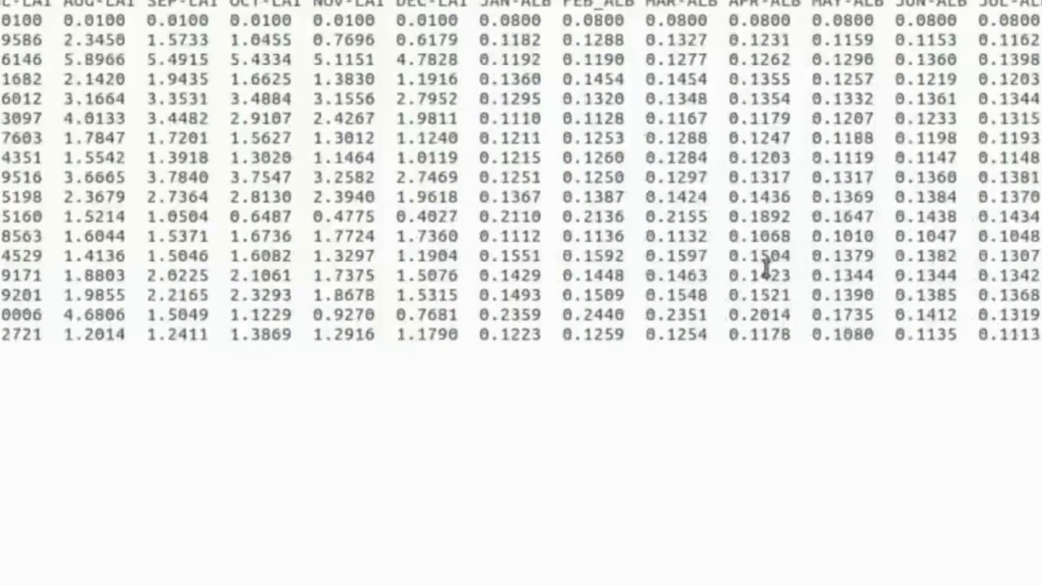
scroll(766, 269, right, 15)
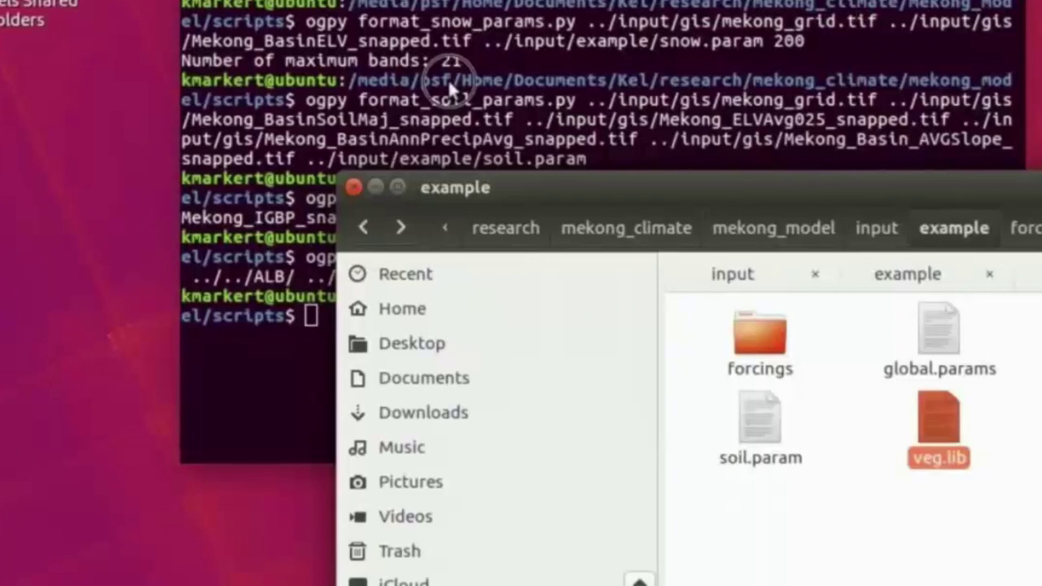
click(448, 78)
Start the ogpy format_meteo_forcing_observations.py command
text(ogpy )
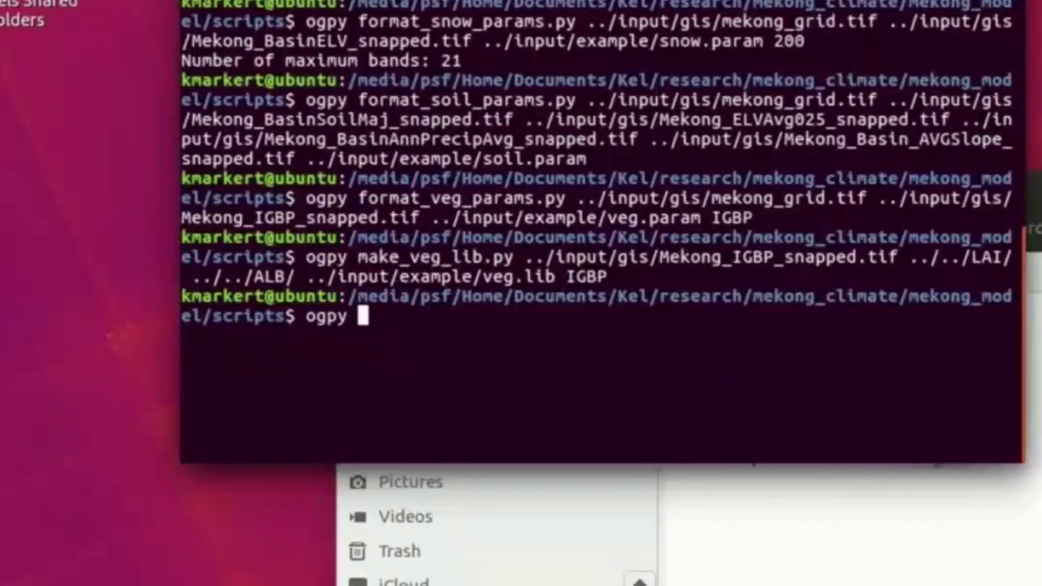
text(fo)
key(Tab)
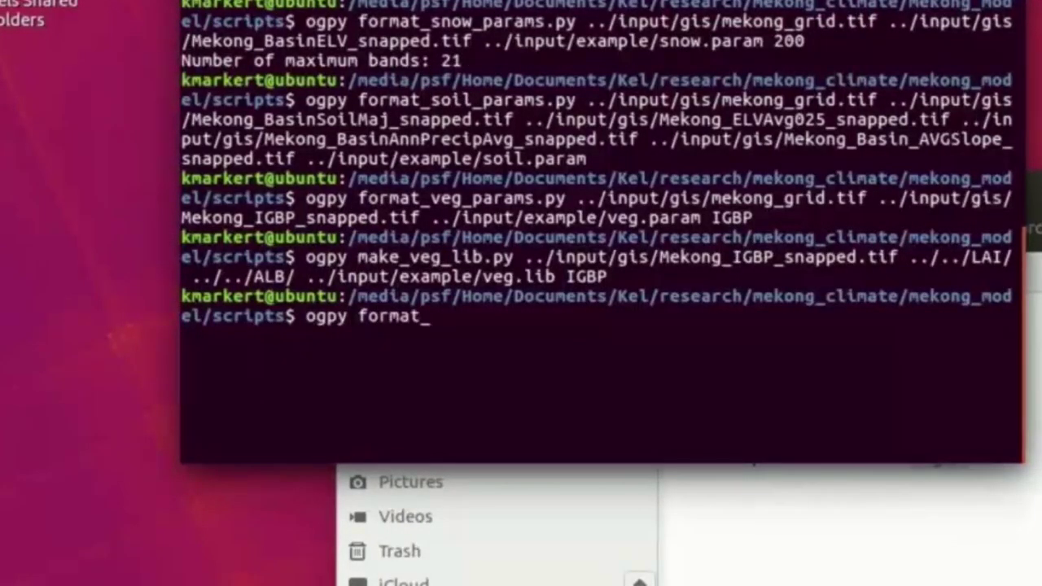
text(me)
key(Tab)
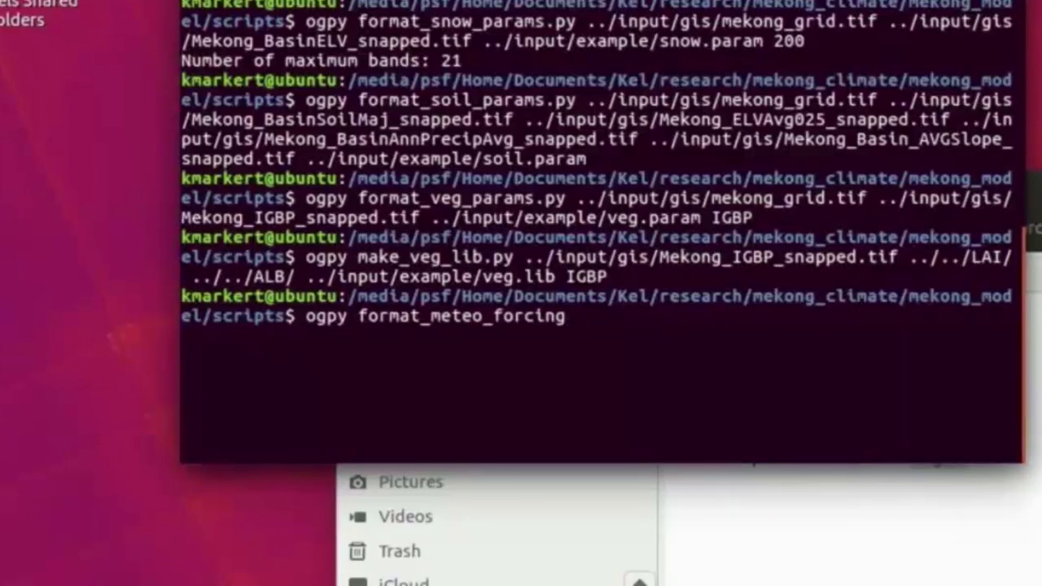
text(_ob)
key(Tab)
Add ../input/gis/mekong_grid.tif and begin the forcing folder path under /media/psf/Home/Documents
text(../)
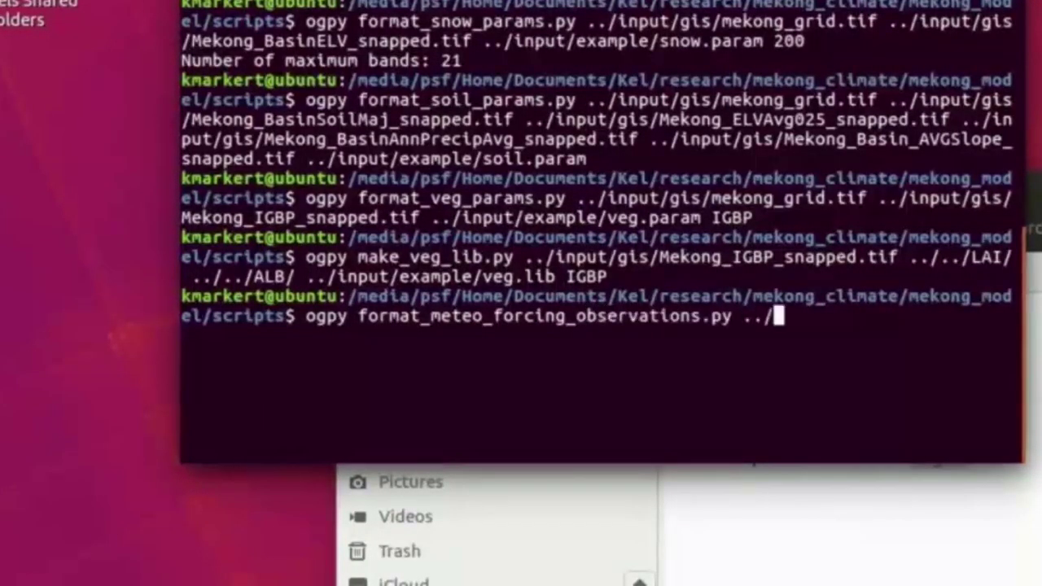
text(input/g)
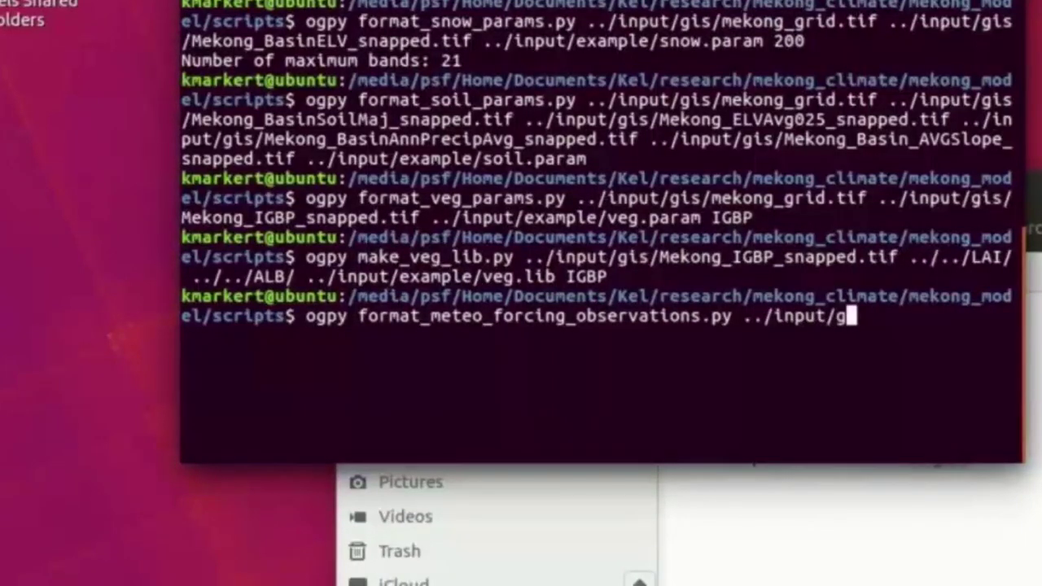
text(is/)
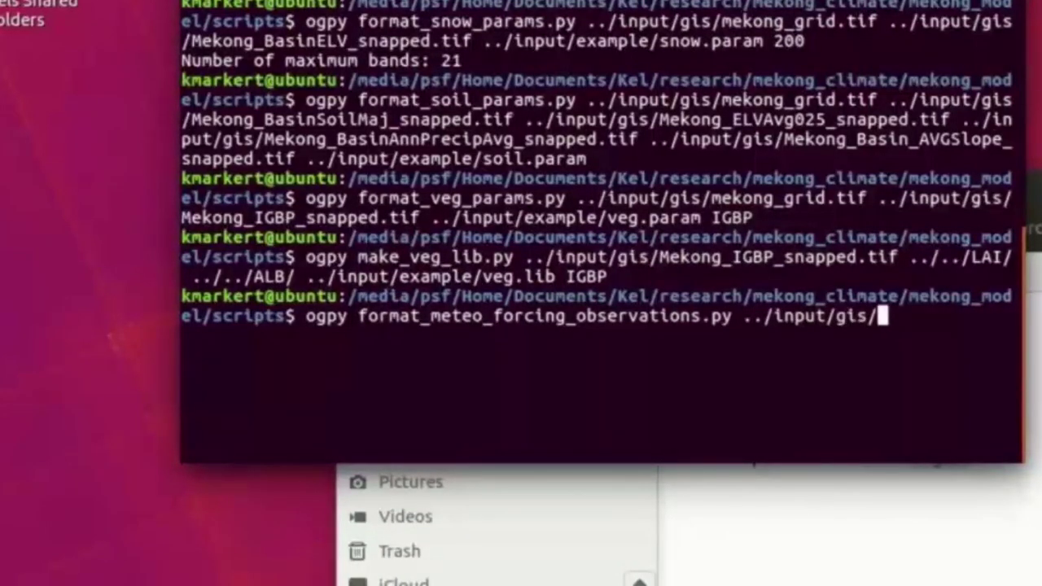
text(mekong_grid.tif)
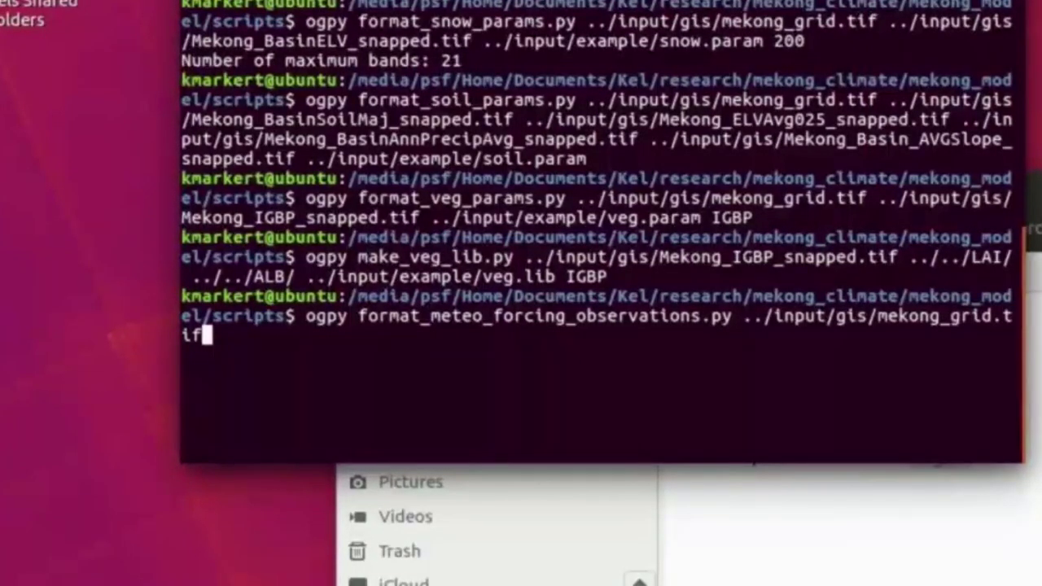
text( /media)
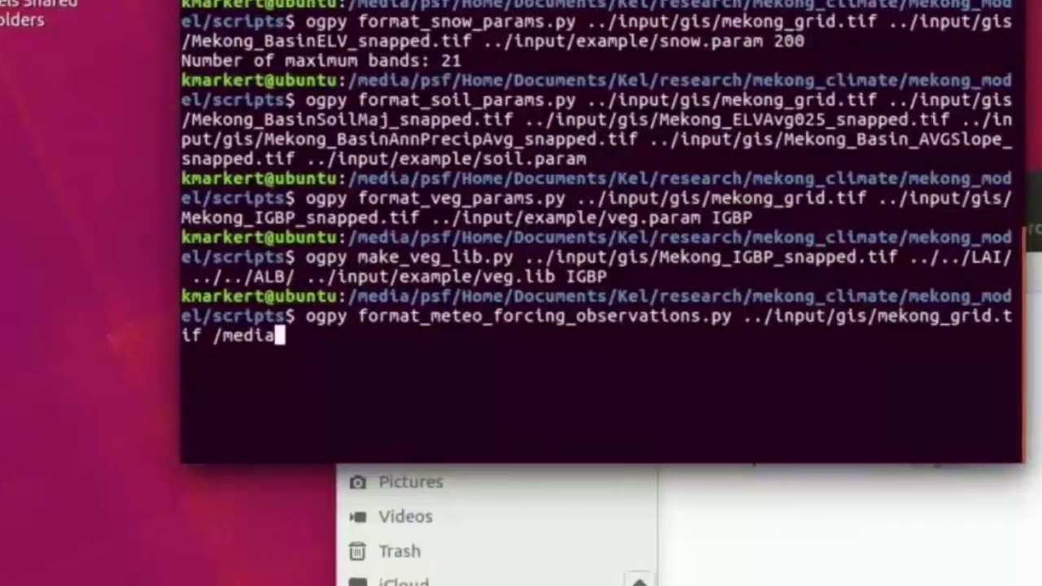
text(/psf/)
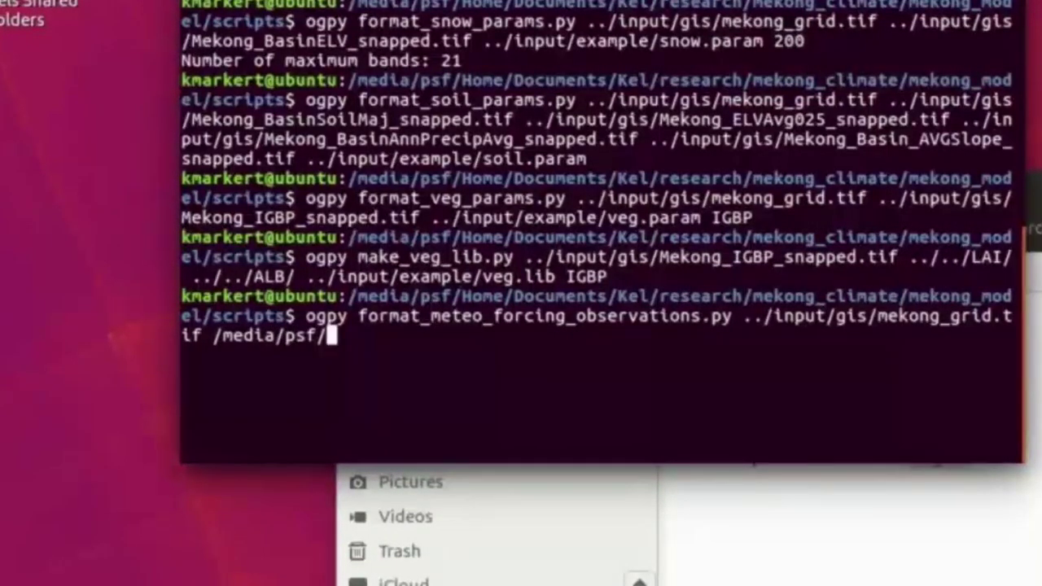
text(Ho)
key(Tab)
text(Docu)
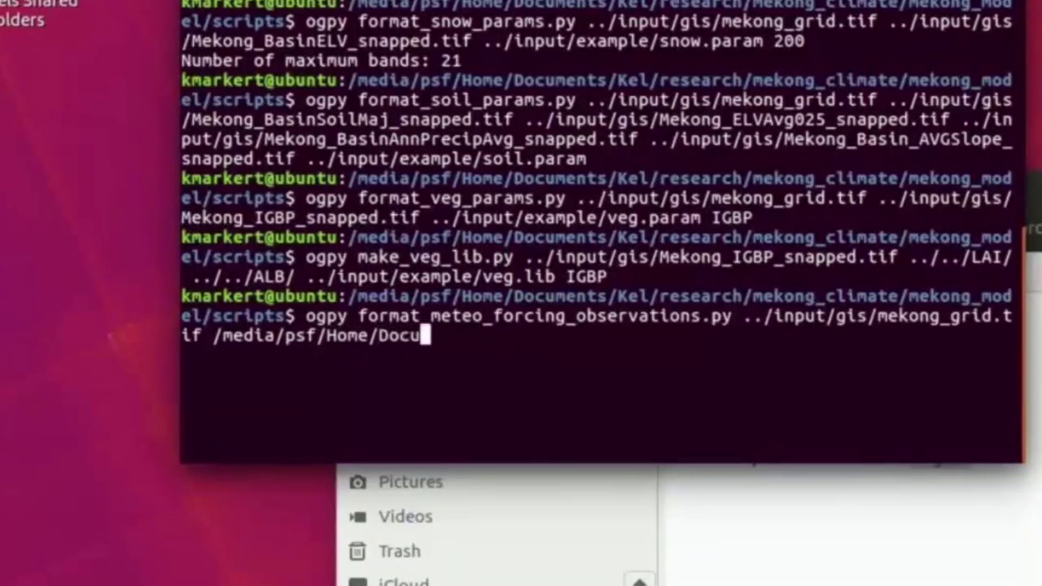
key(Tab)
text(K)
key(Tab)
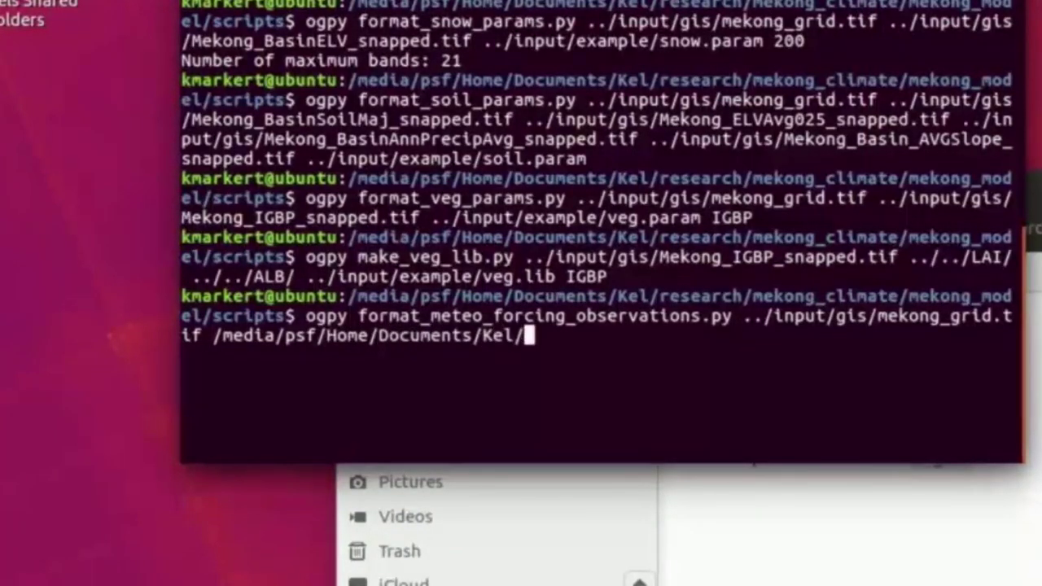
text(UA)
key(Tab)
text(c)
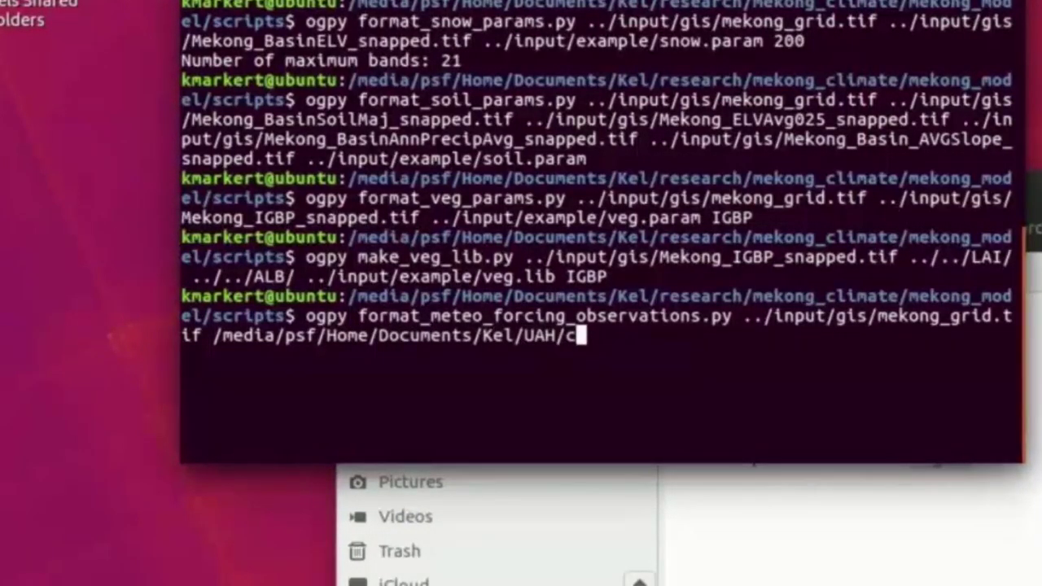
key(Tab)
Finish the ESS/thesis/models/input forcing folder path, add ../input/example/forcings/ 1980 2010, and run it
text(thes)
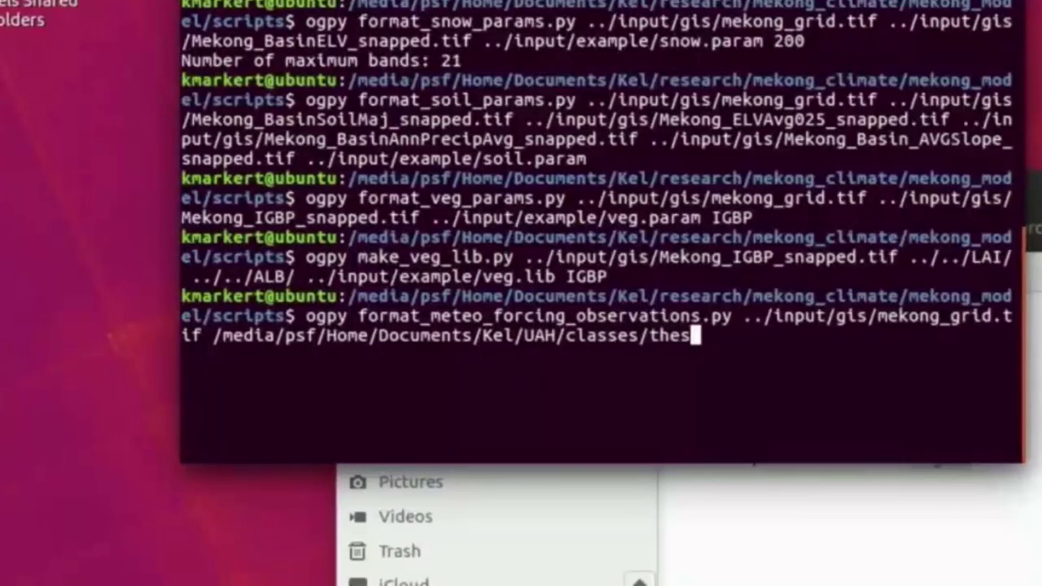
text(is/mode)
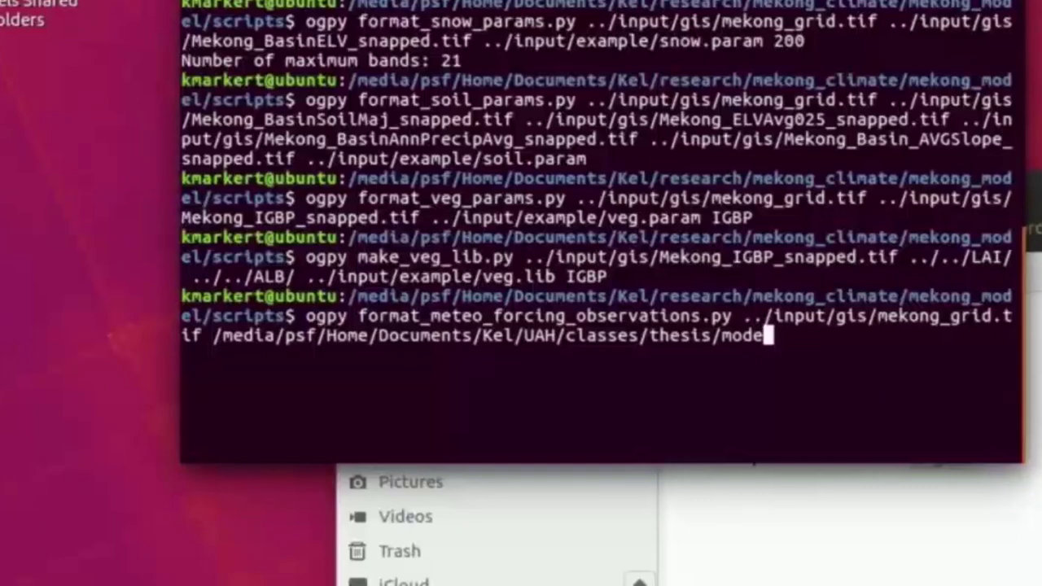
key(BackSpace)
key(BackSpace)
key(BackSpace)
key(BackSpace)
key(BackSpace)
key(BackSpace)
key(BackSpace)
key(BackSpace)
key(BackSpace)
key(BackSpace)
key(BackSpace)
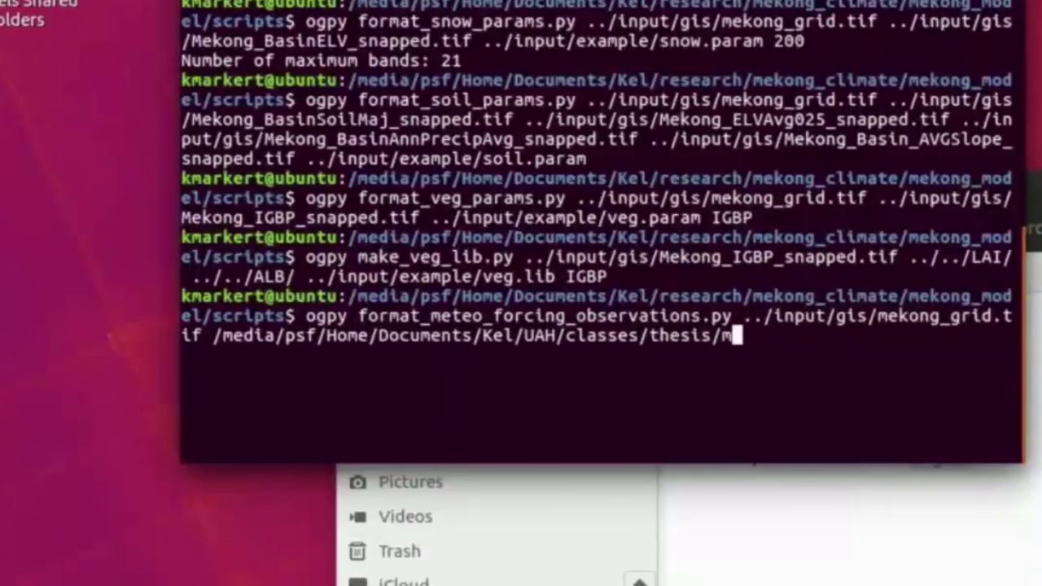
text(ESS/)
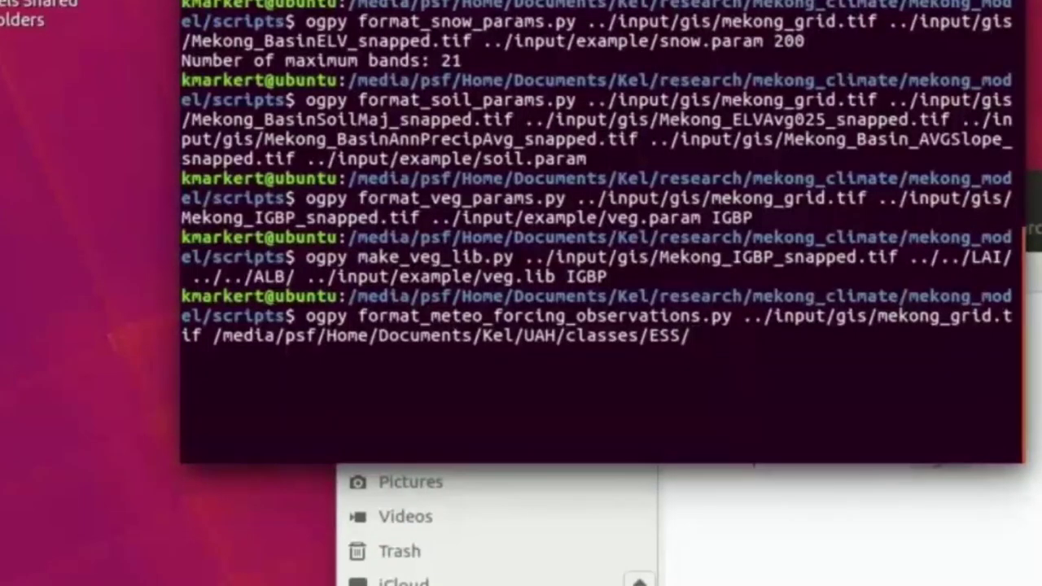
text(thesis/models/)
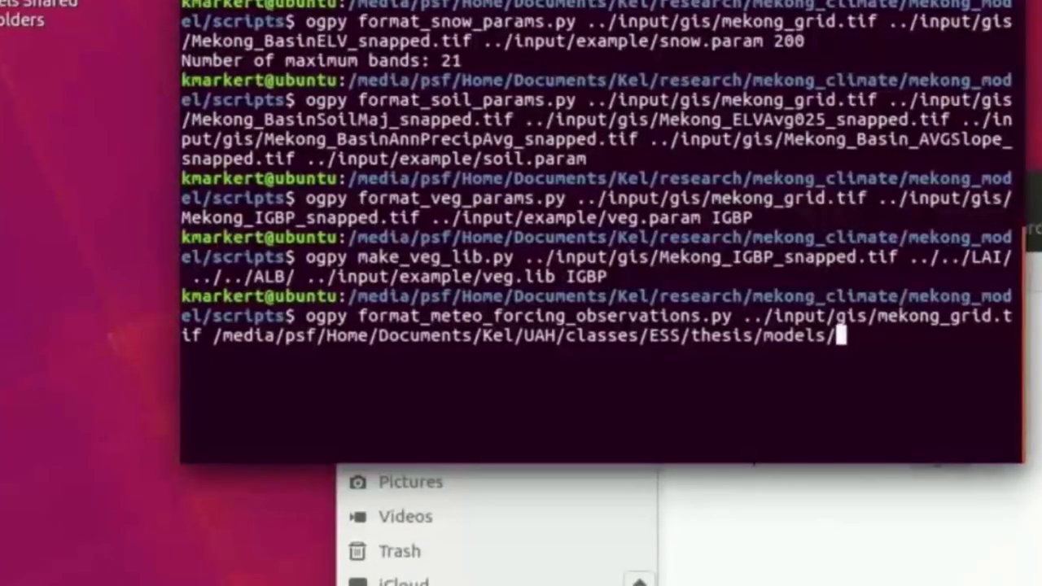
text(i)
key(Tab)
text(p)
key(BackSpace)
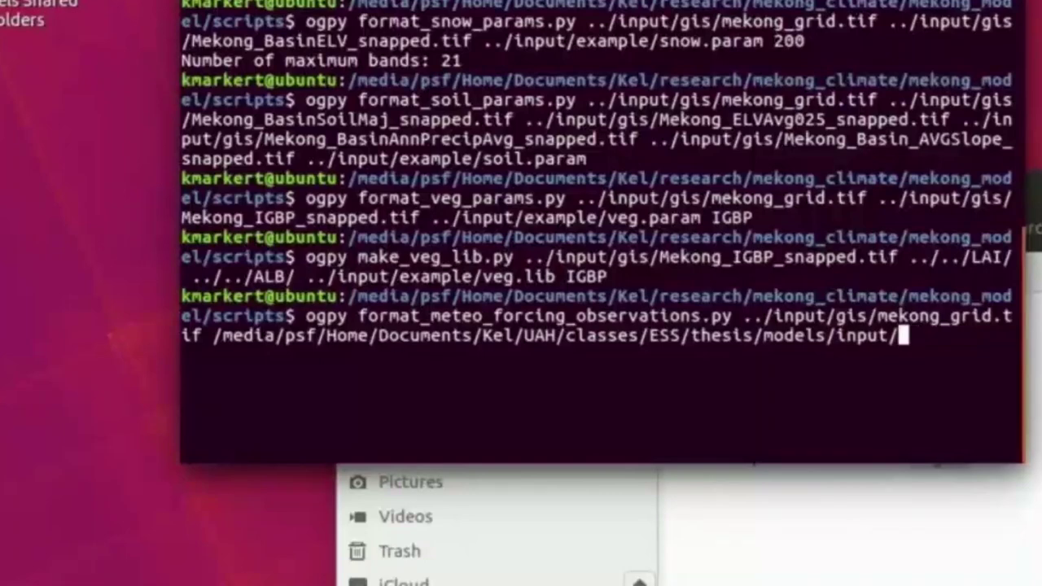
text(fo)
key(Tab)
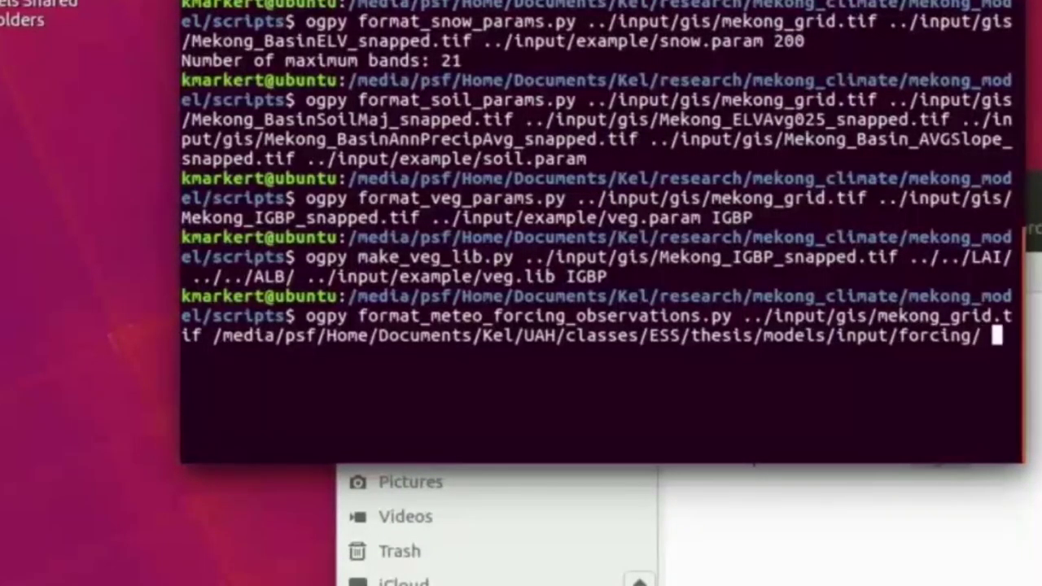
text(../)
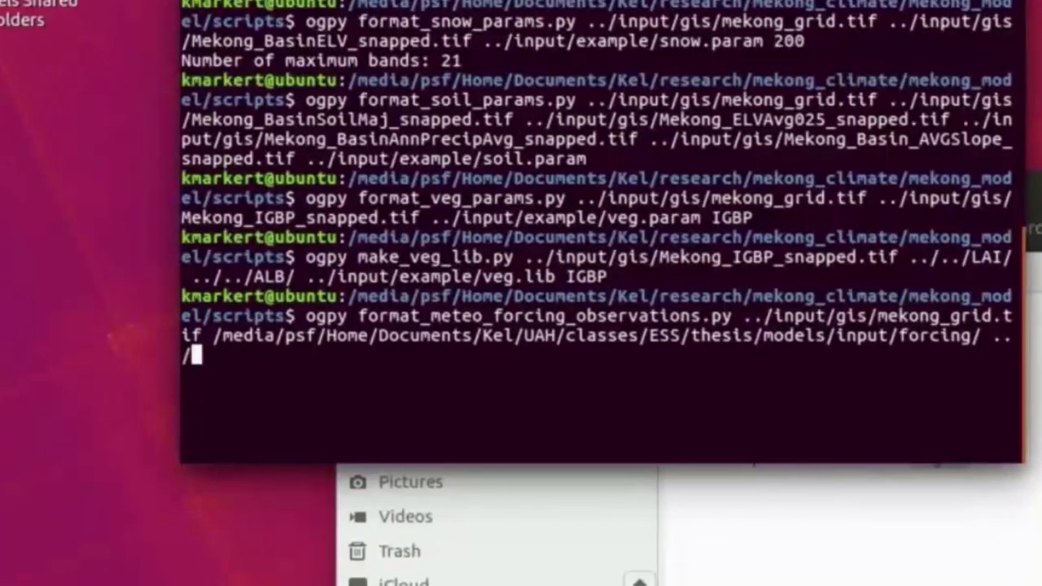
text(input/e)
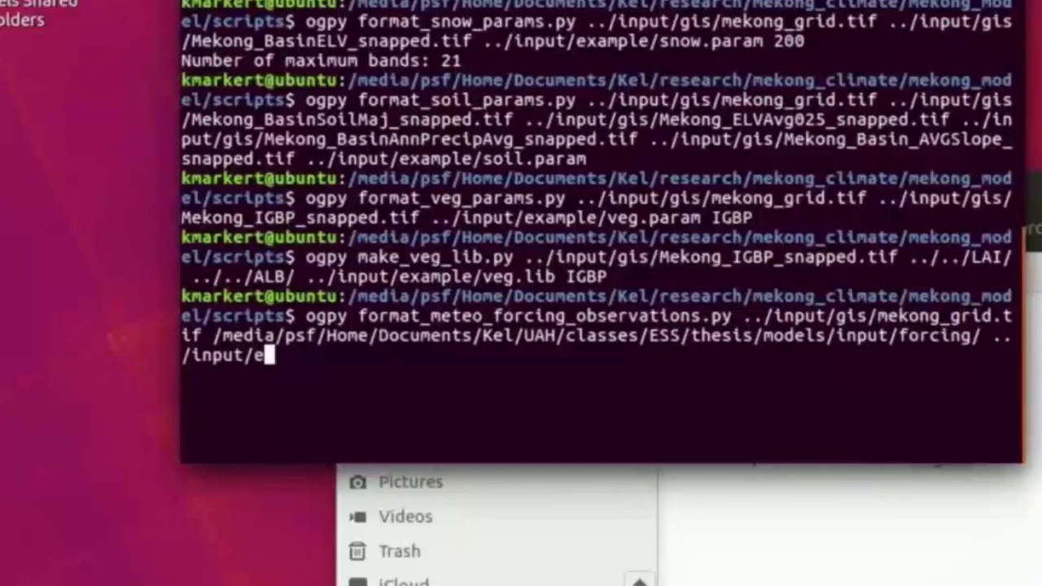
text(xample/forcings/)
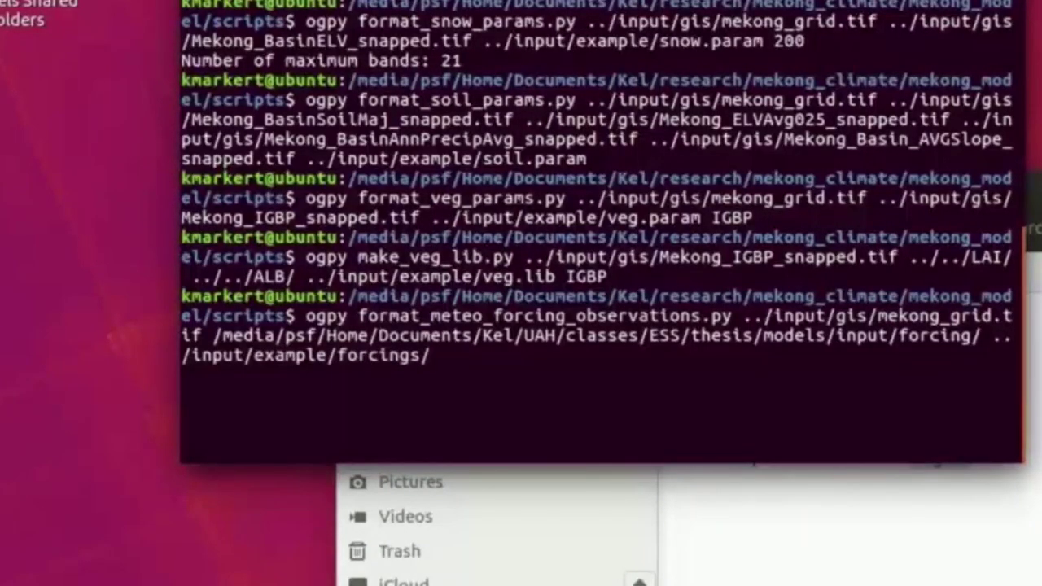
text( 1980 )
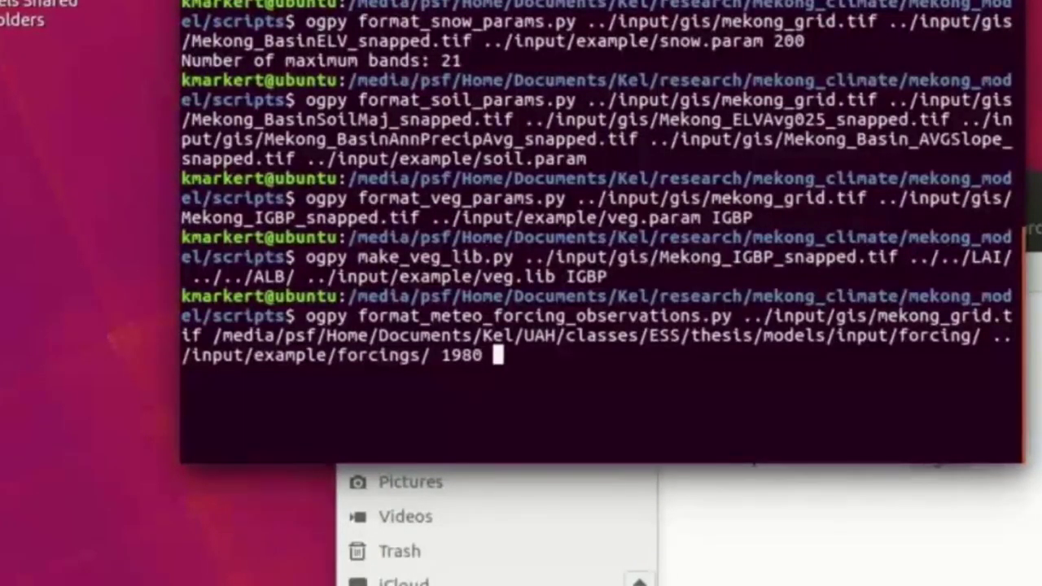
text(2010)
key(Return)
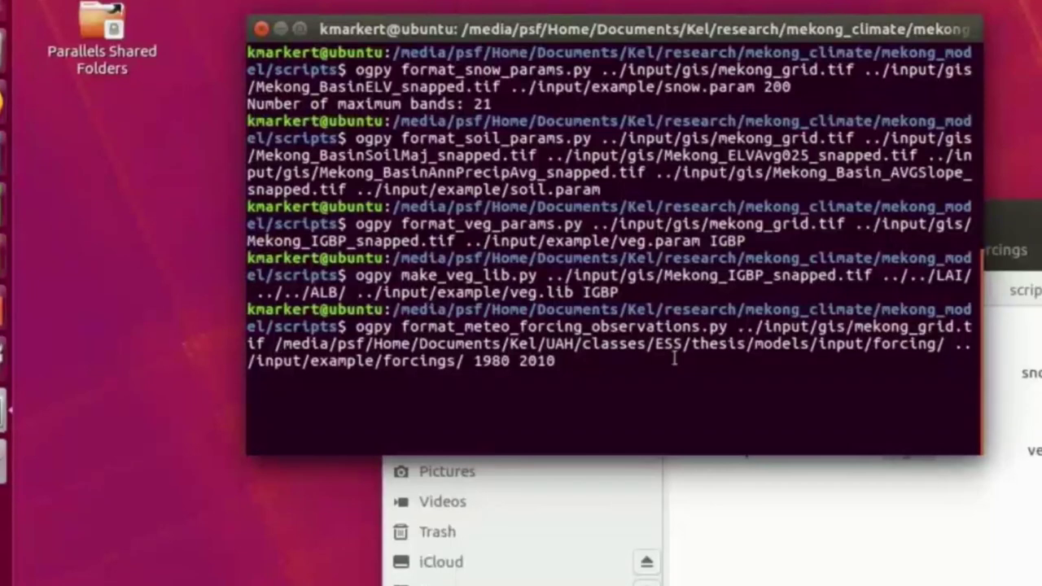
click(1010, 350)
Open the generated forcing file from the forcings folder in gedit, scroll its rows, then close it
double_click(751, 342)
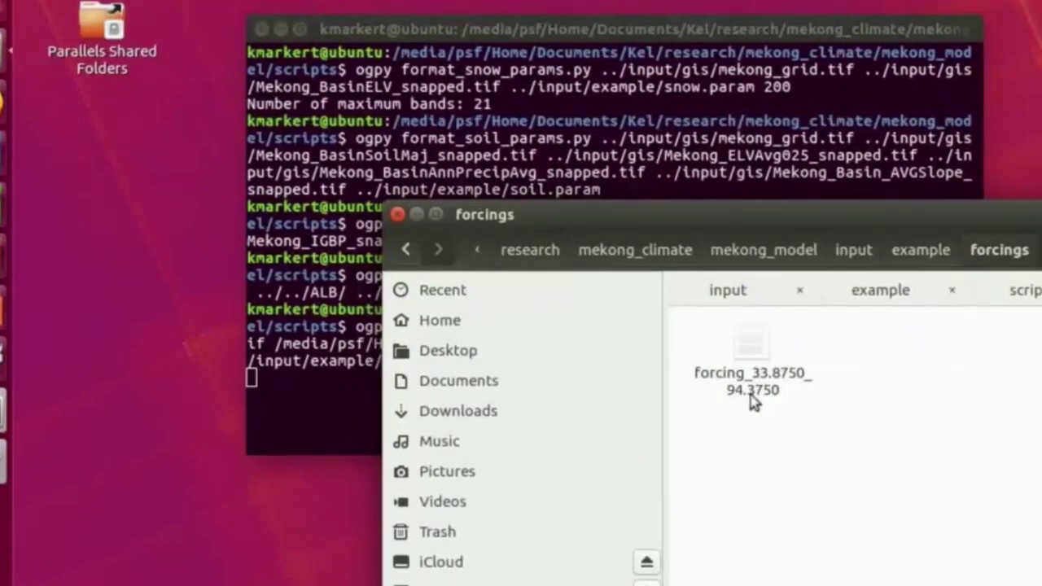
double_click(752, 402)
drag(25, 49, 443, 54)
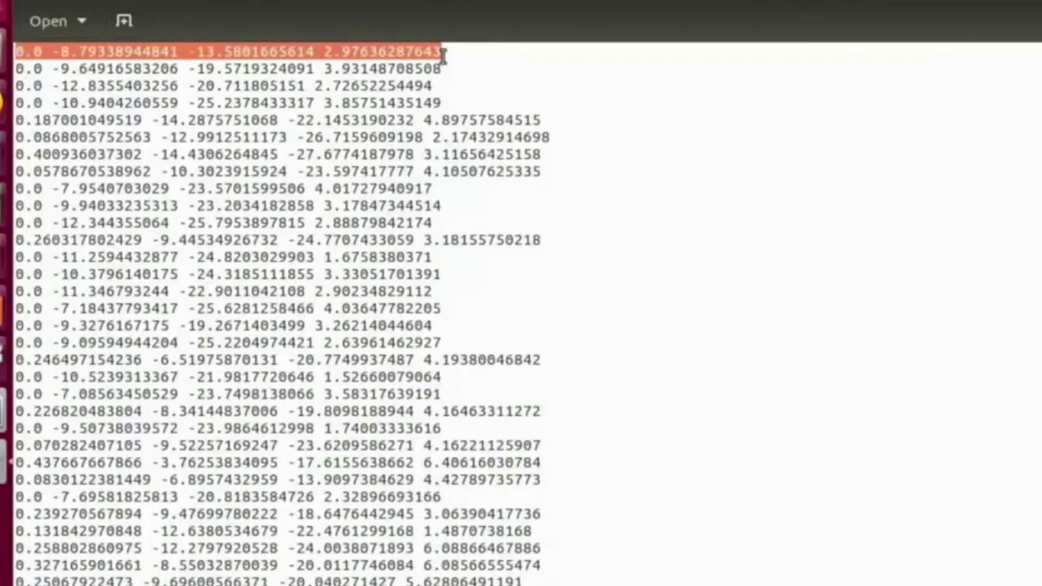
click(444, 53)
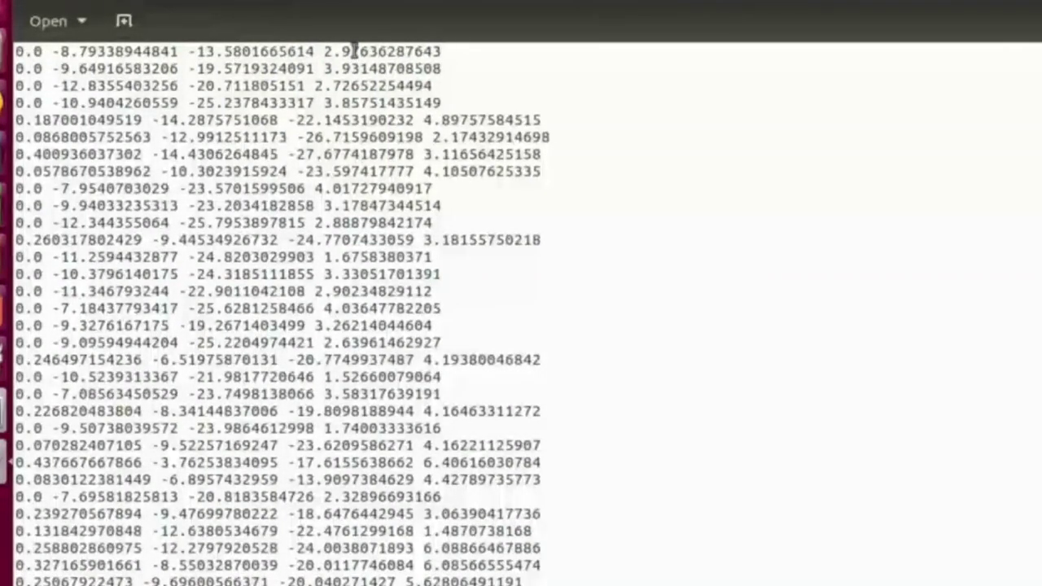
scroll(352, 356, down, 15)
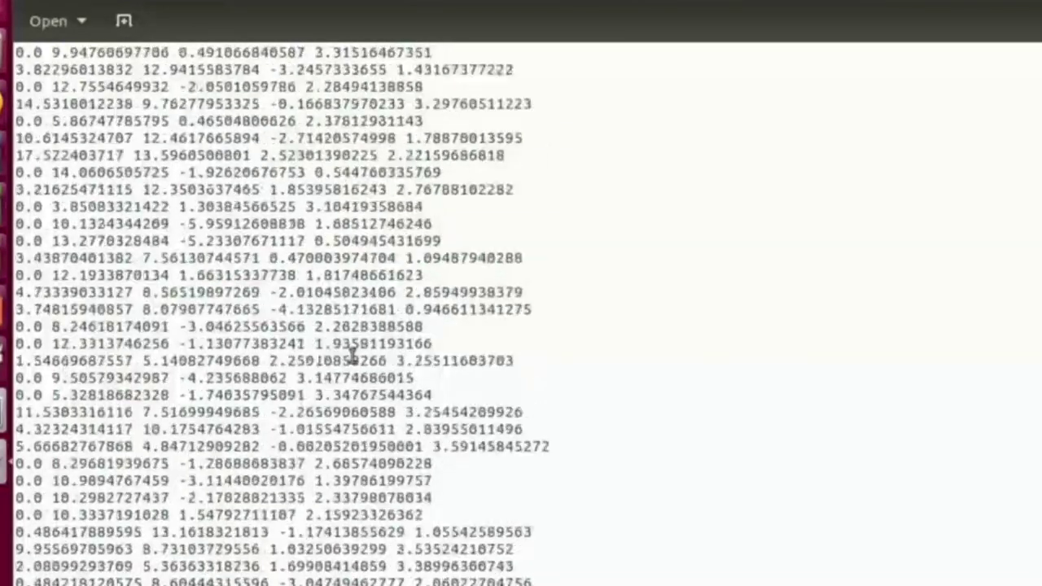
scroll(352, 356, up, 15)
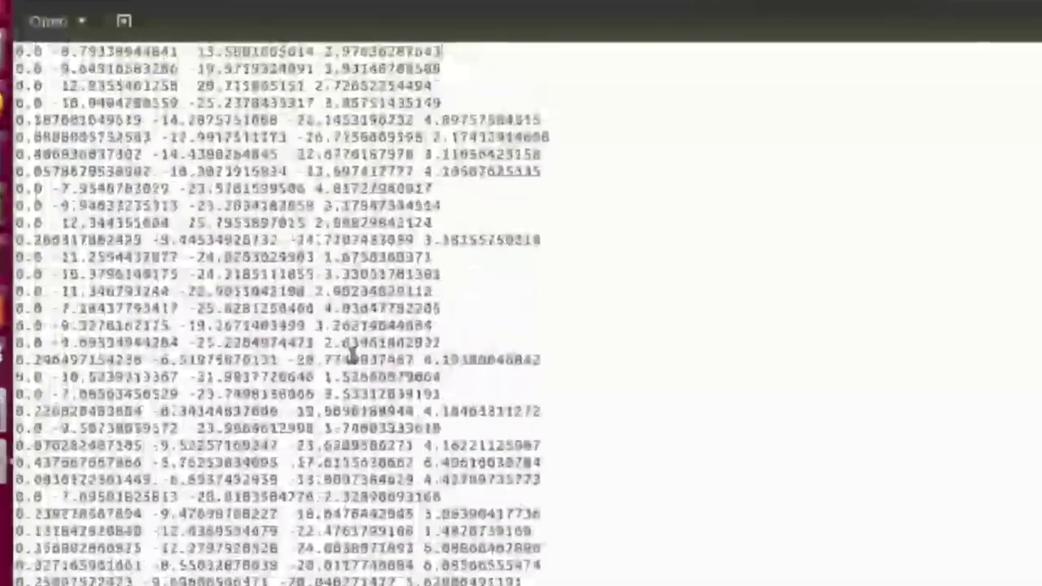
click(31, 3)
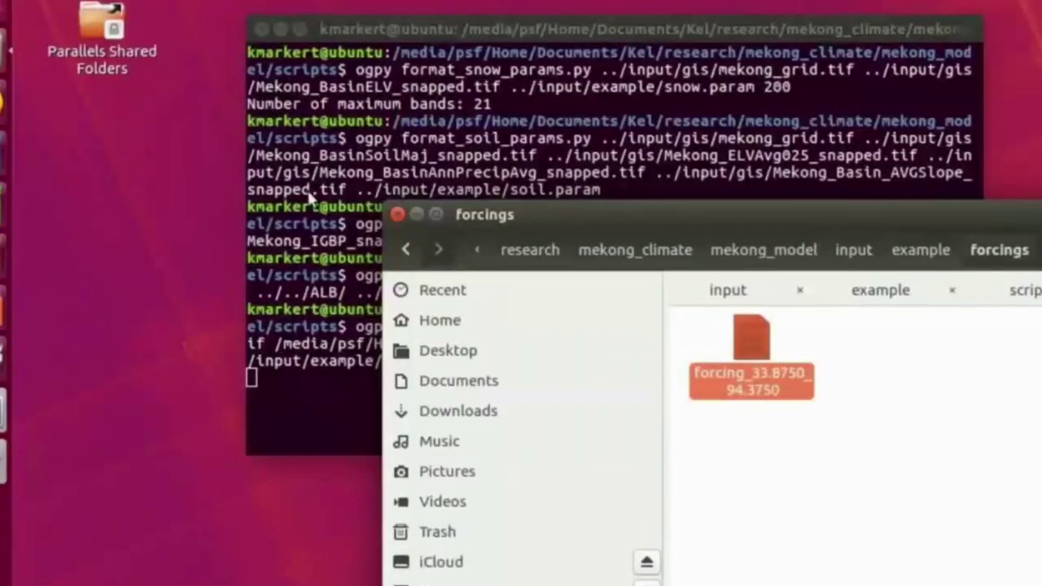
click(485, 194)
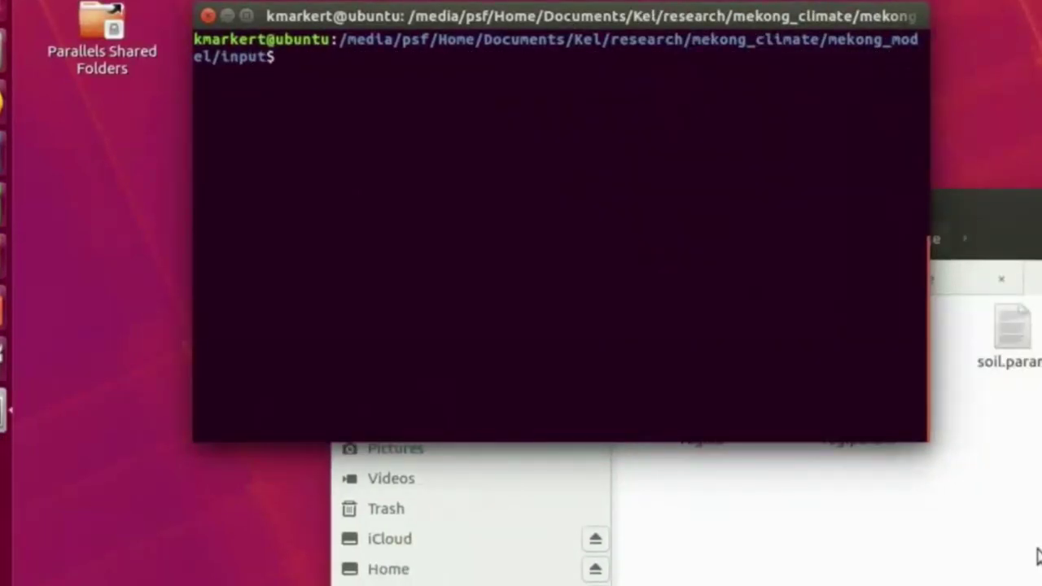
Open global.params and change STARTYEAR from 1980 to 2008, then save
click(1037, 556)
double_click(692, 328)
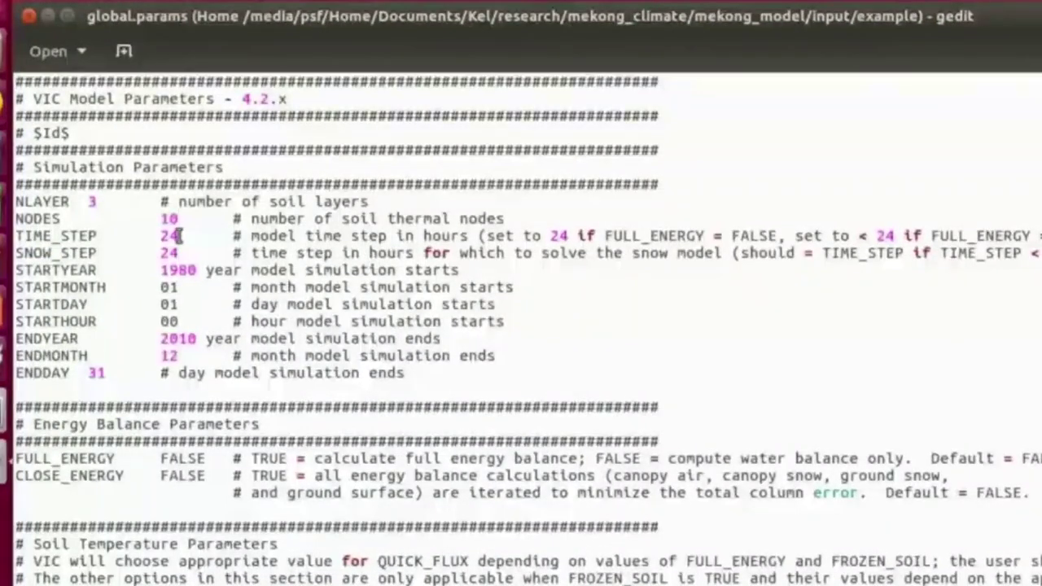
click(170, 270)
double_click(171, 271)
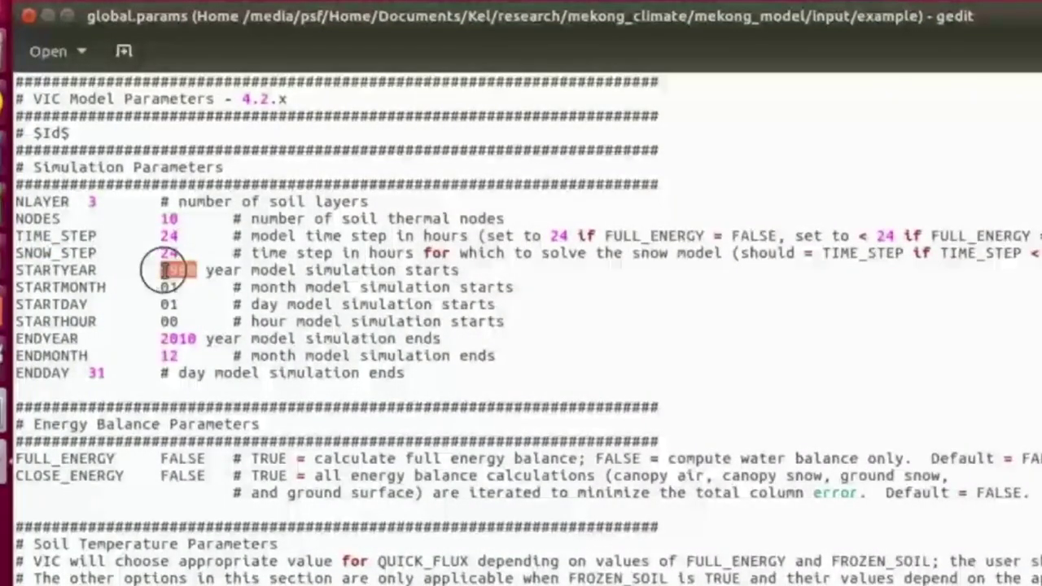
text(2008)
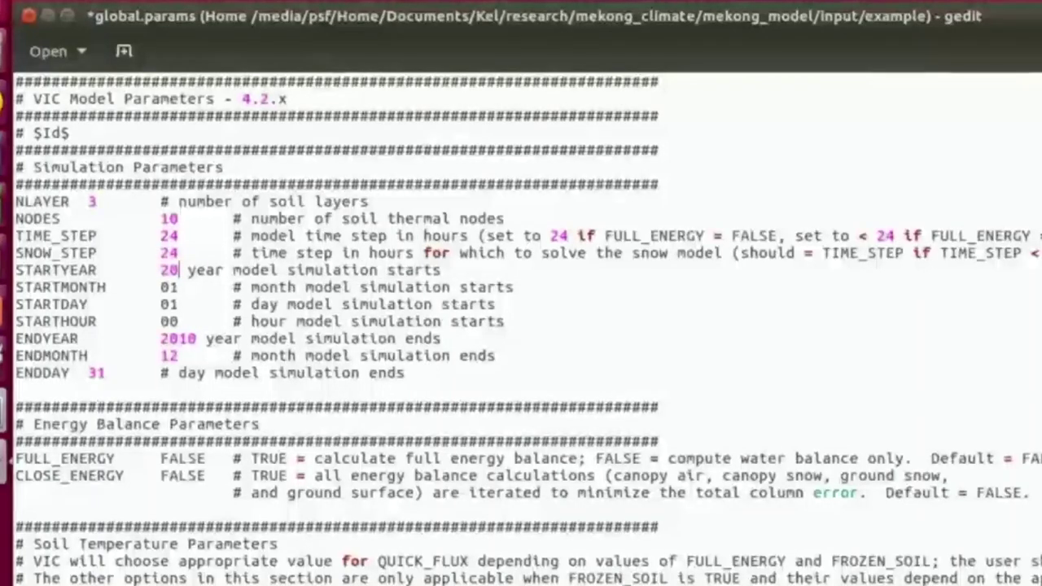
key(ctrl+s)
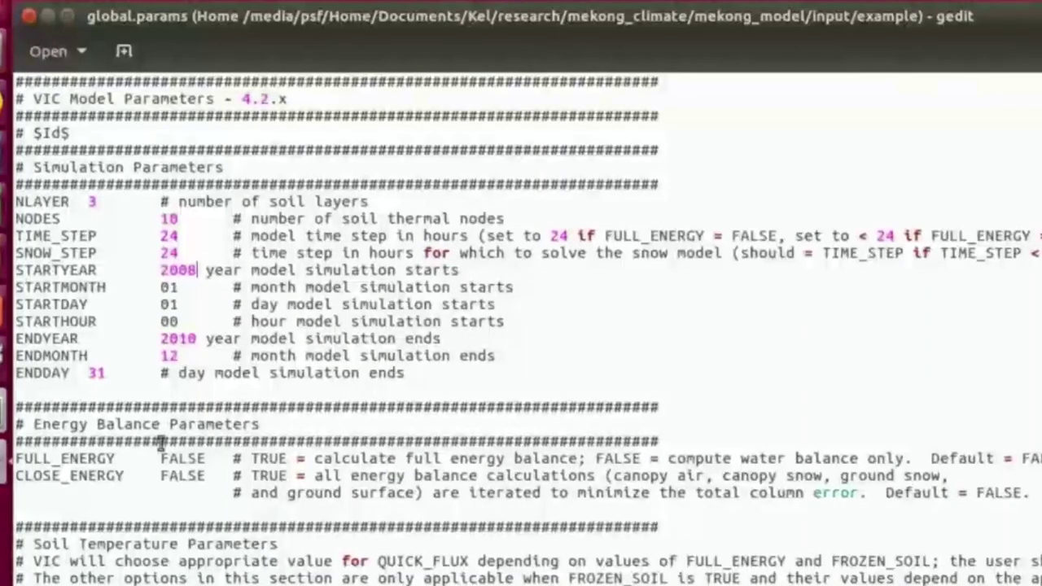
Scroll down to review the forcing section and the FORCING1 path in global.params
scroll(161, 441, down, 3)
scroll(161, 442, down, 10)
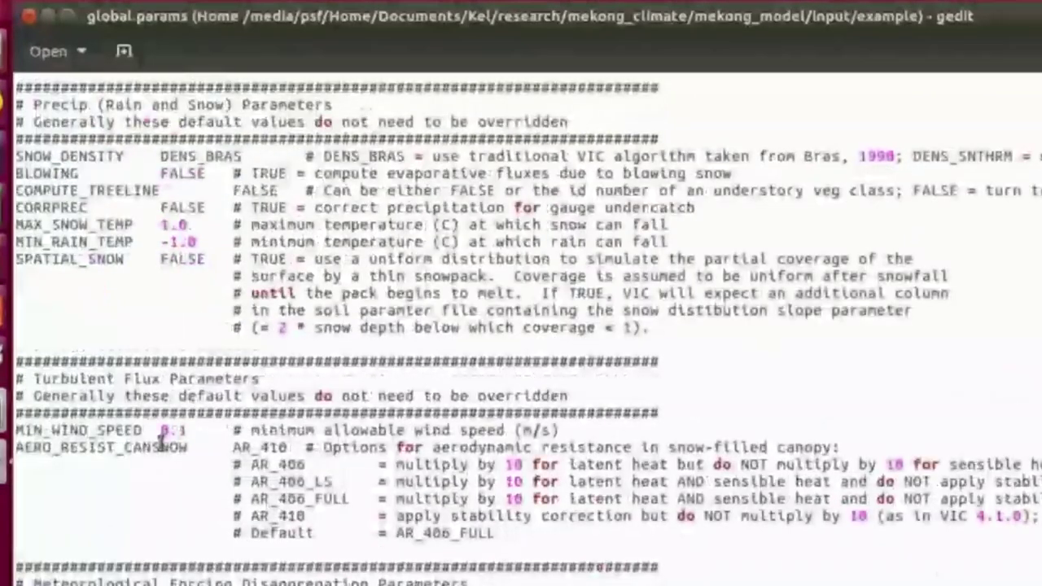
scroll(160, 442, down, 20)
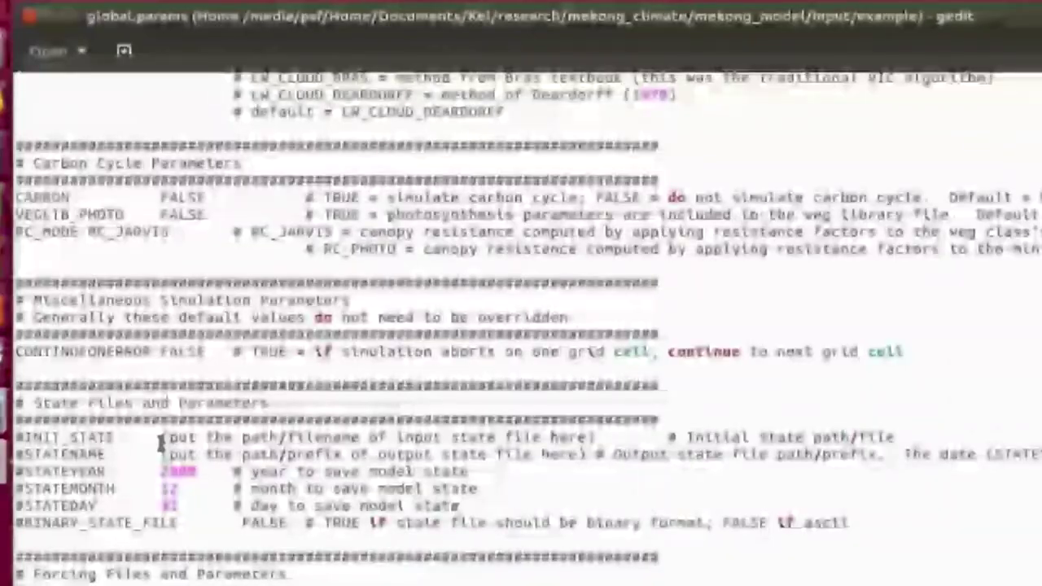
scroll(160, 441, down, 7)
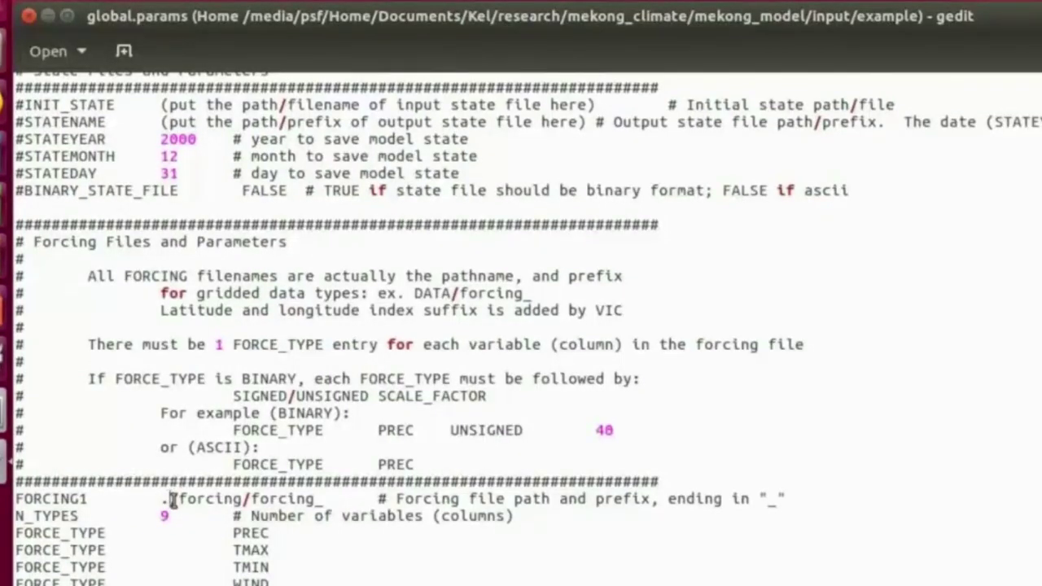
drag(163, 498, 328, 495)
click(326, 496)
scroll(208, 529, down, 13)
scroll(208, 529, up, 2)
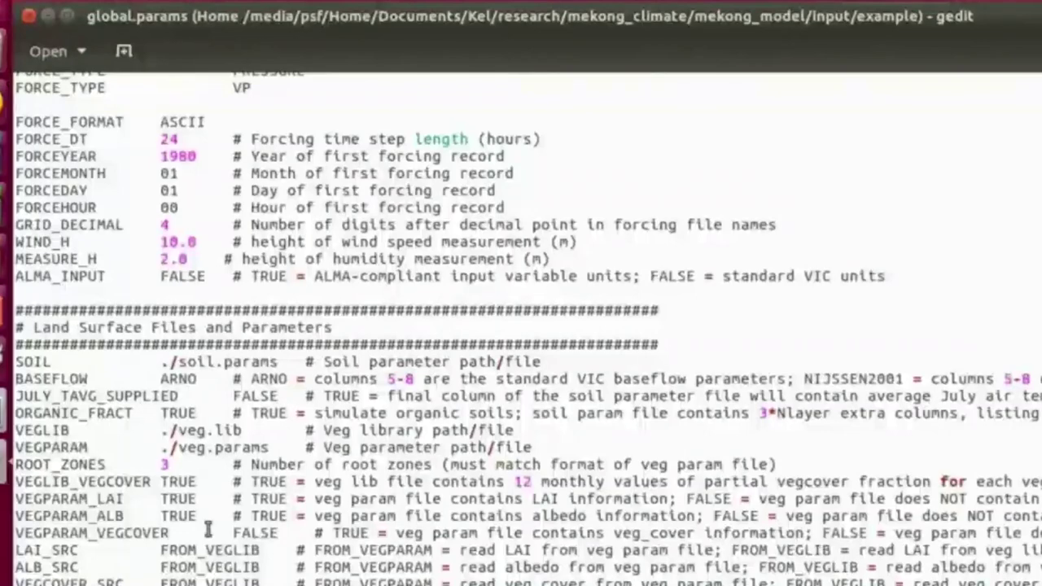
Insert /example into the SOIL, VEGLIB and VEGPARAM file paths
scroll(208, 529, down, 2)
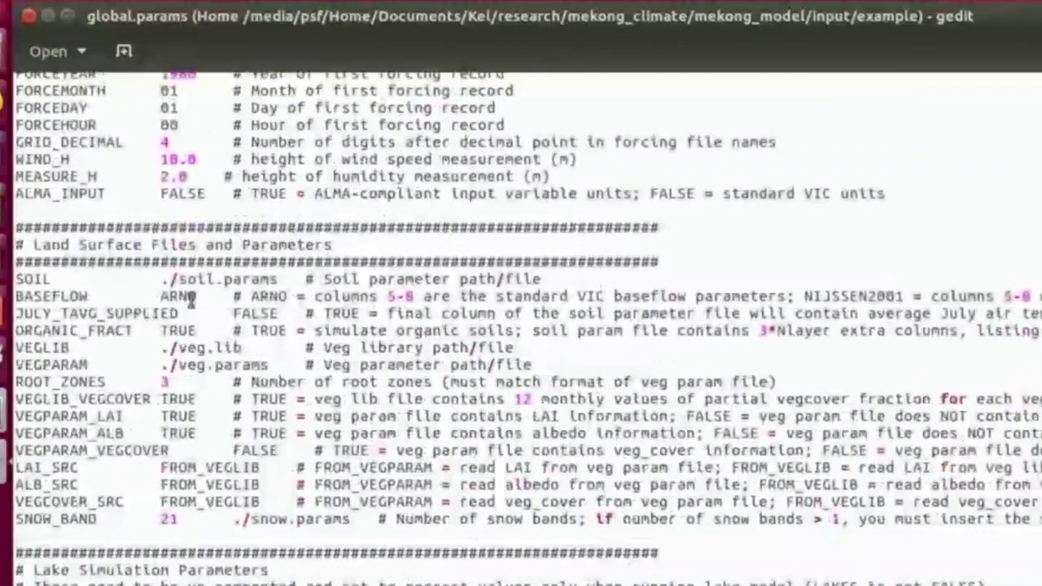
click(171, 279)
text(/)
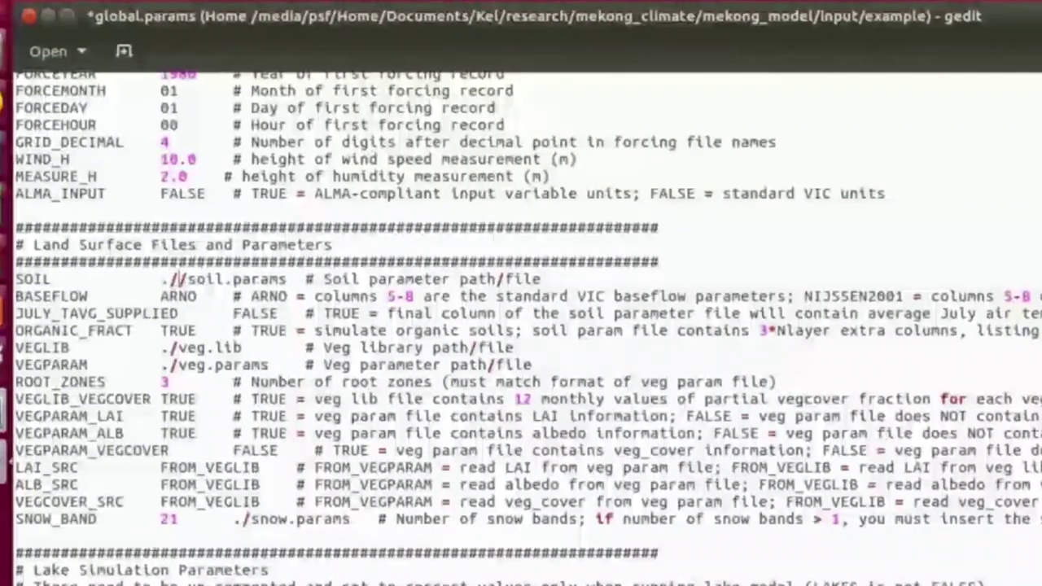
text(example)
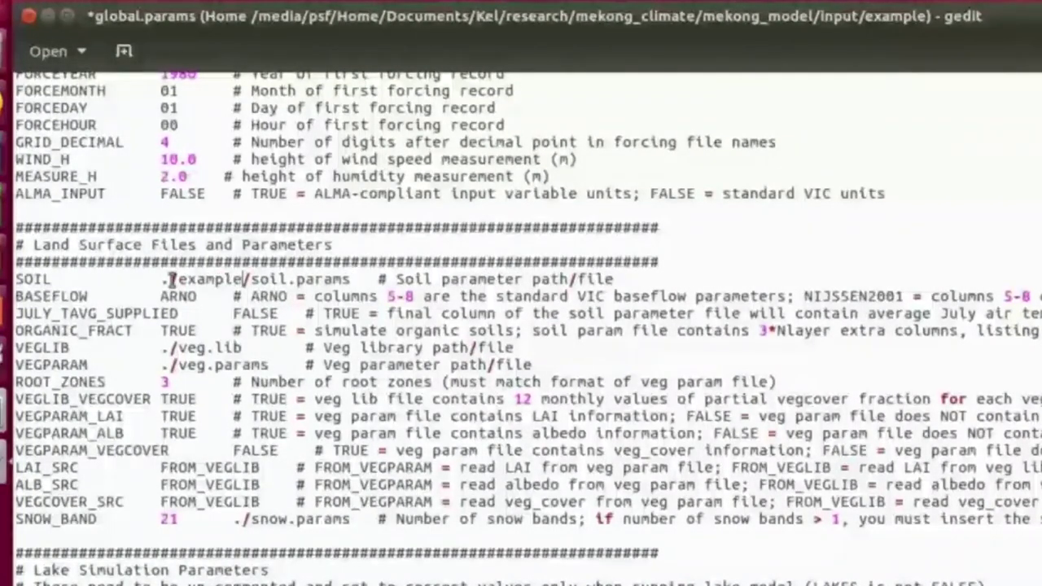
click(171, 349)
text(/e/)
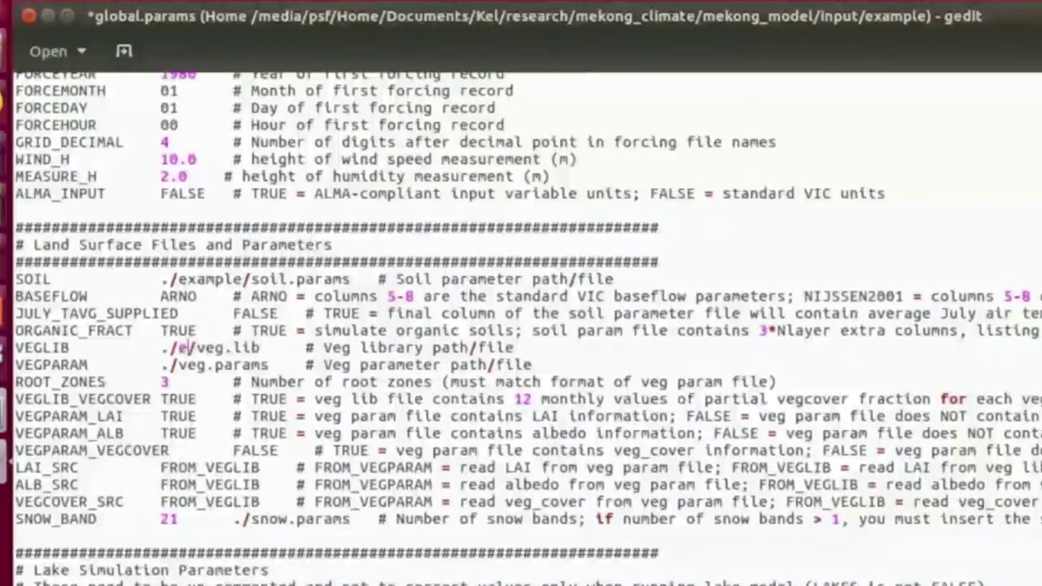
text(xample)
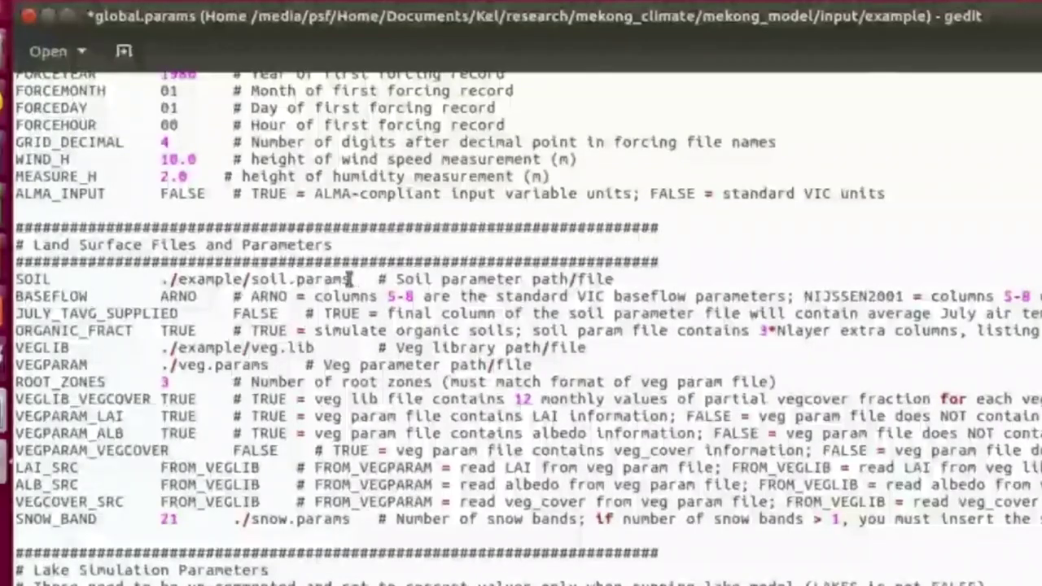
click(172, 365)
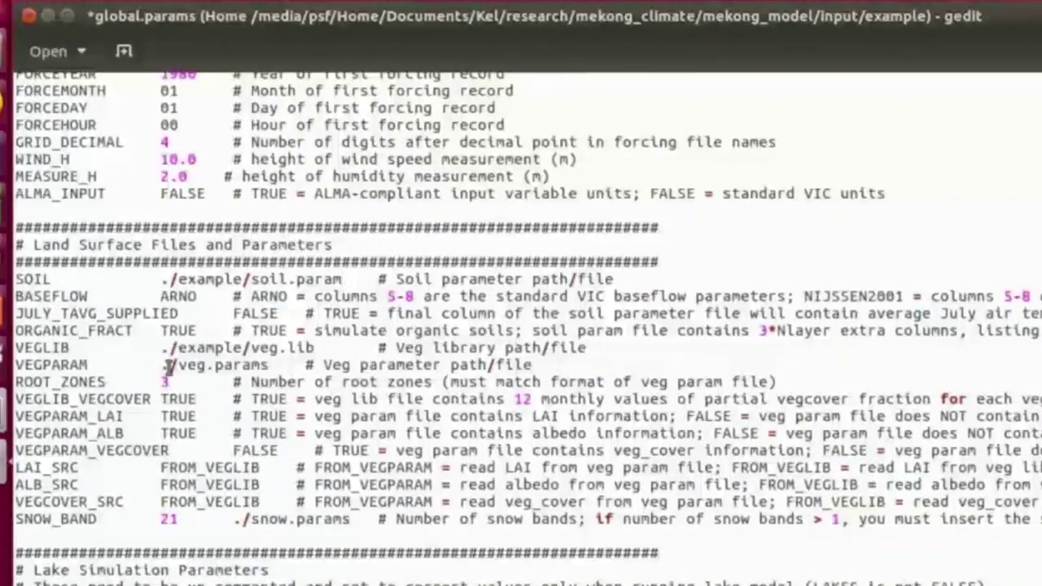
text(exam)
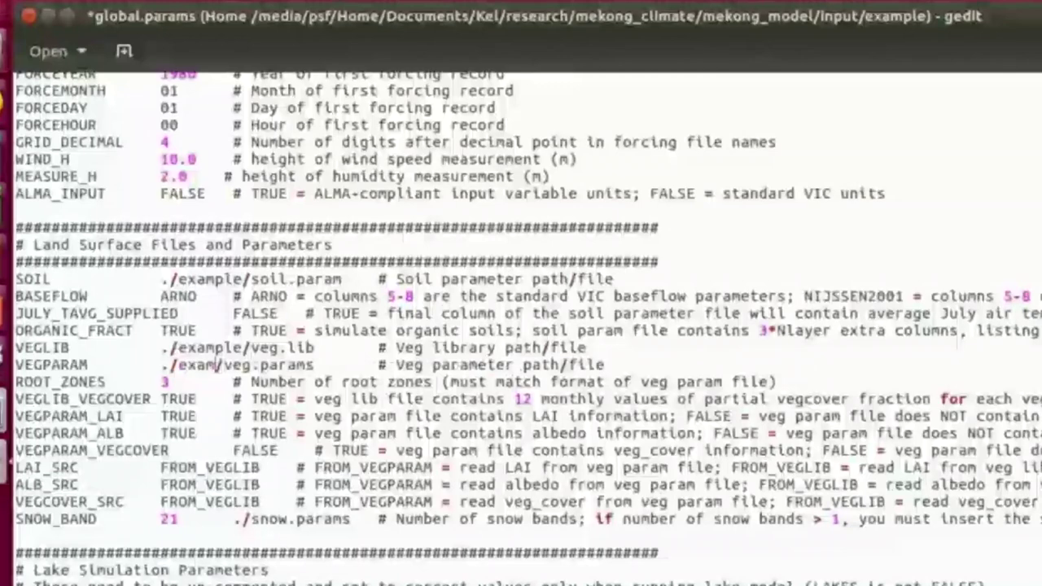
text(ple)
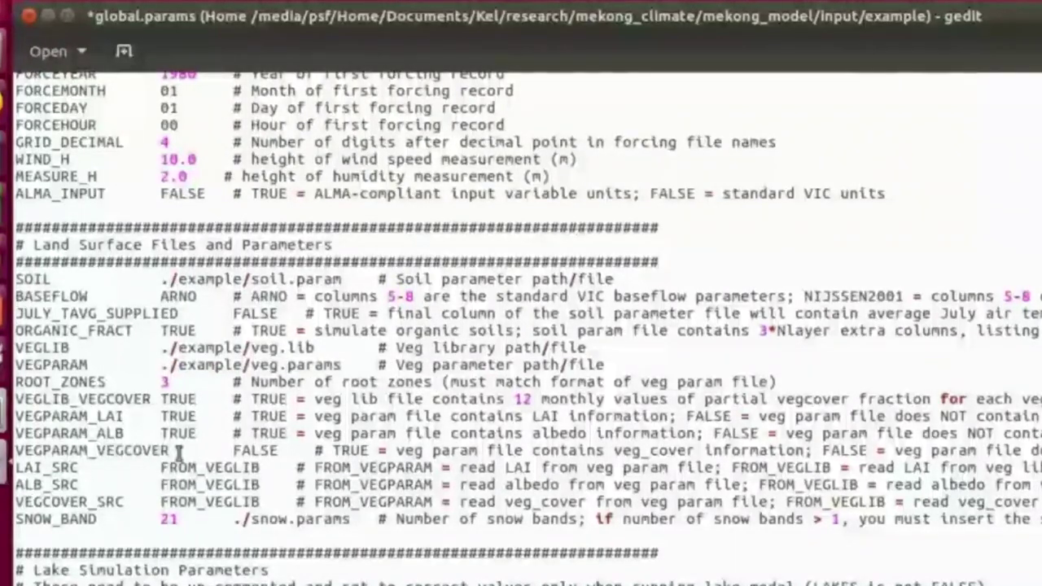
Point SNOW_BAND to ./example/snow.param, rename veg.params to veg.param, and save
click(242, 519)
text(e)
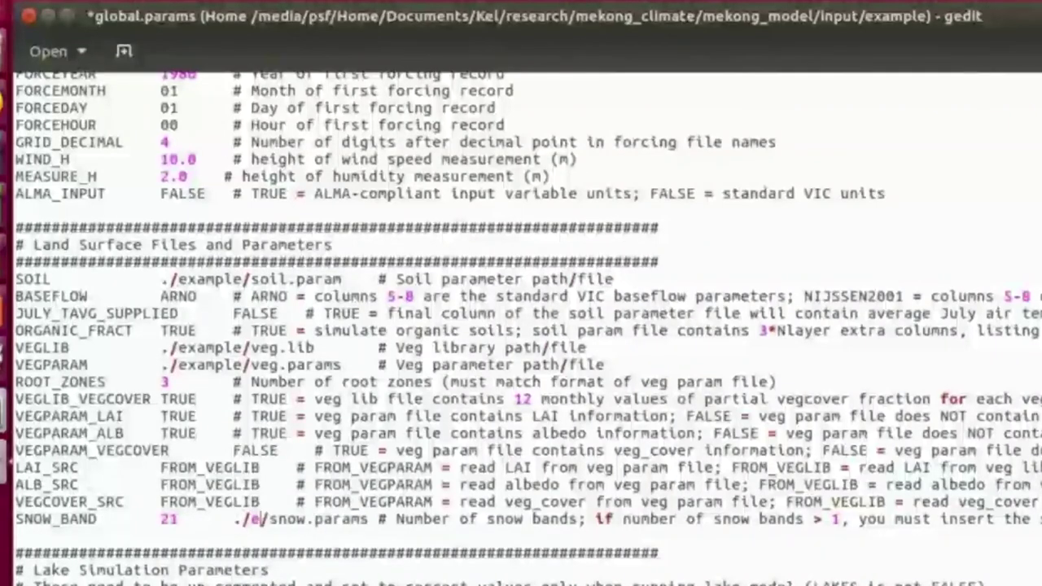
text(xampl)
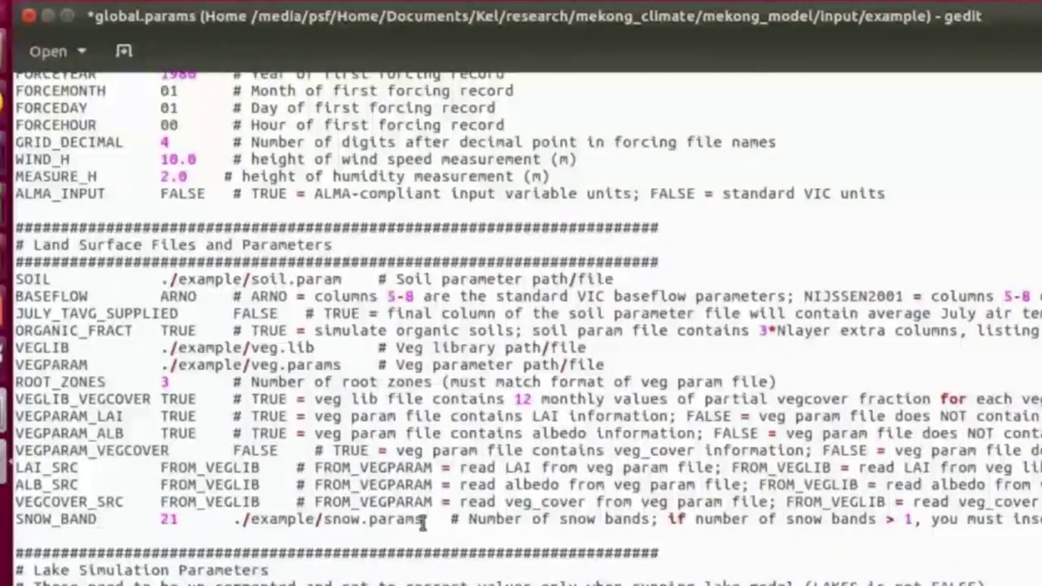
click(425, 519)
key(BackSpace)
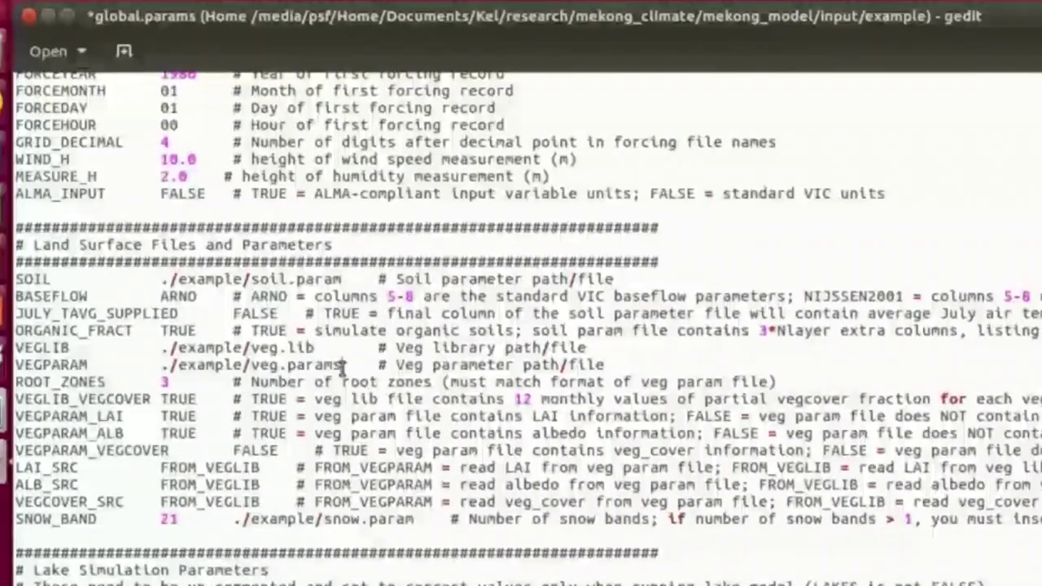
click(342, 366)
key(BackSpace)
key(ctrl+s)
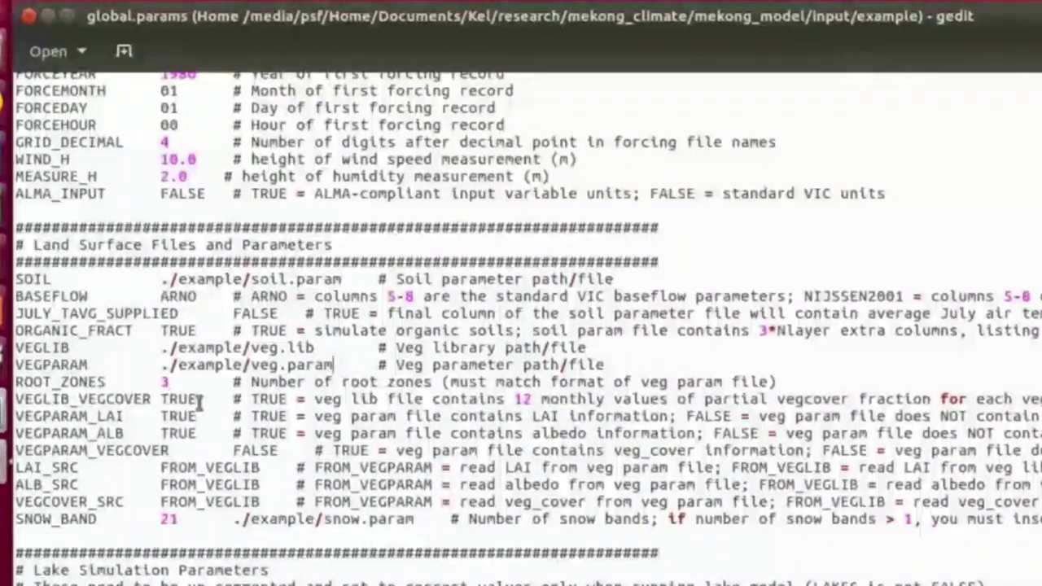
Set VEGLIB_VEGCOVER, VEGPARAM_LAI and VEGPARAM_ALB to FALSE and save global.params
click(191, 399)
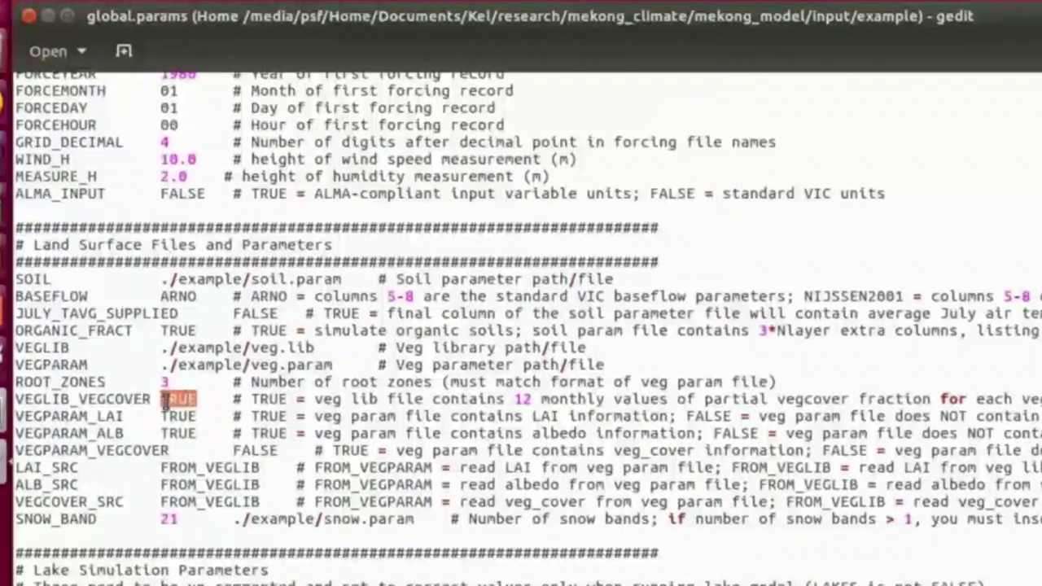
text(FALSE)
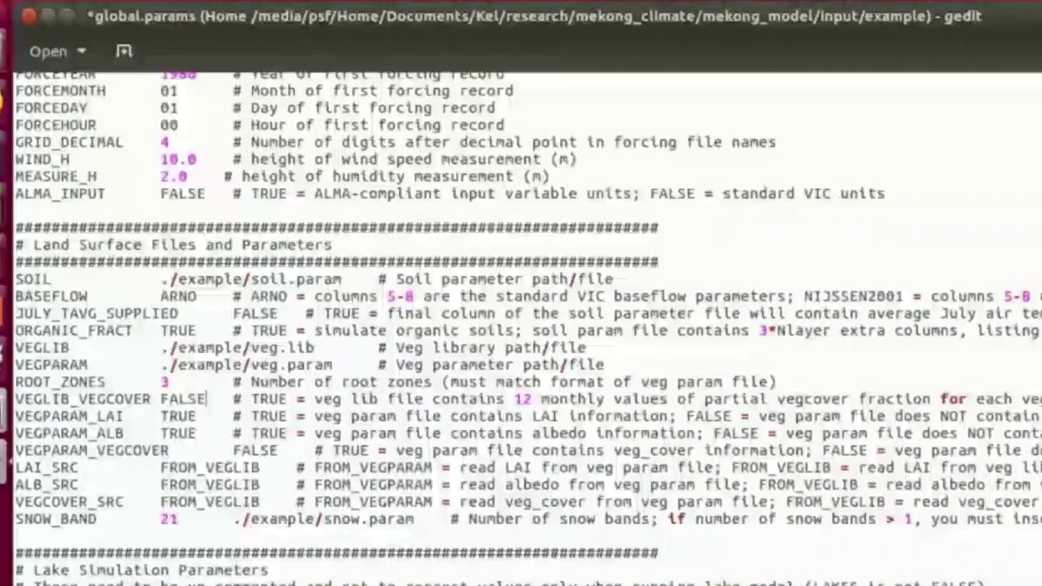
double_click(179, 416)
text(FALS)
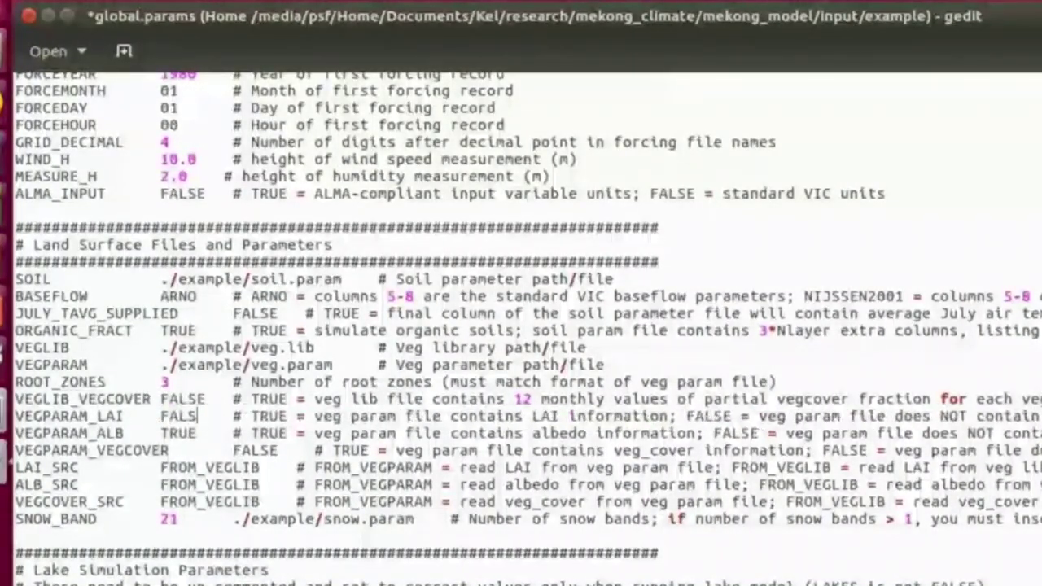
text(E)
double_click(195, 432)
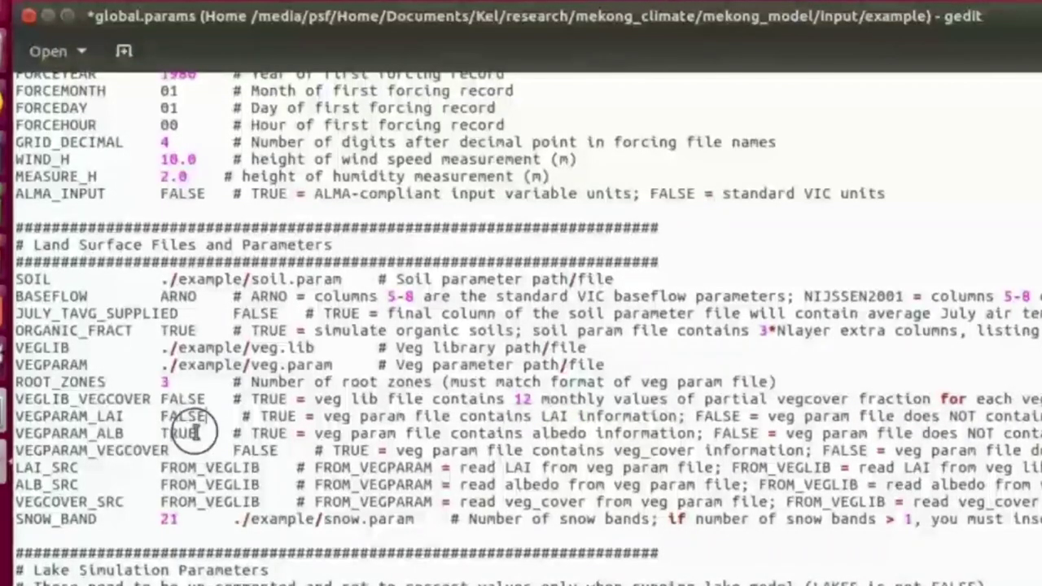
text(FALSE)
key(ctrl+s)
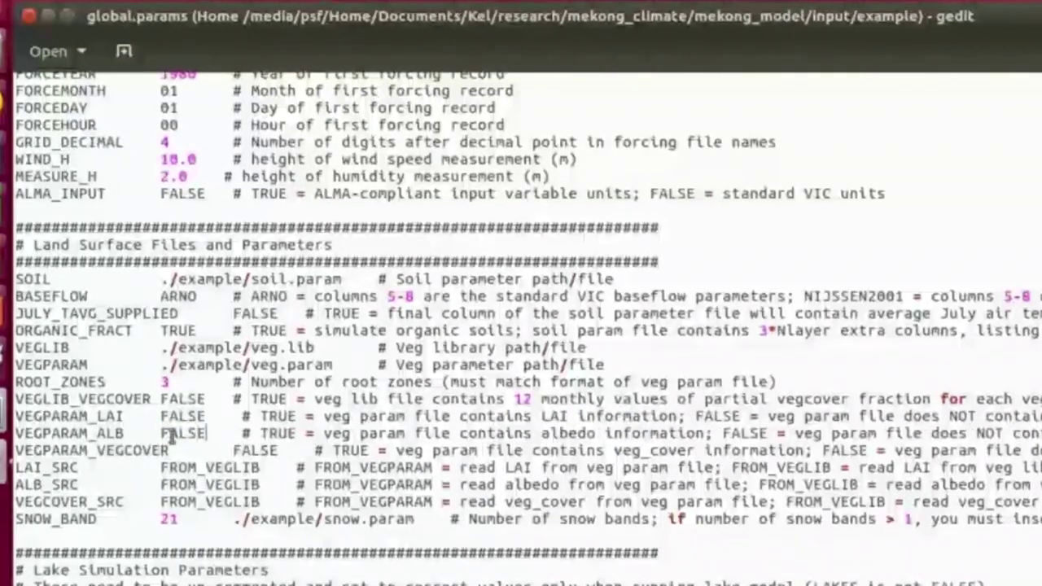
scroll(171, 436, down, 6)
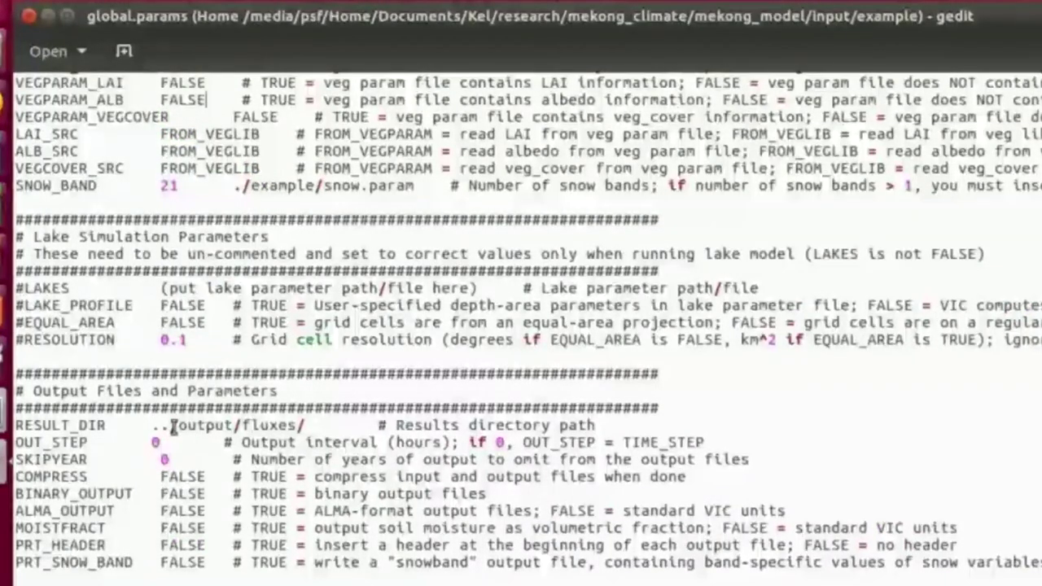
Change RESULT_DIR to ../output/example/fluxes/ and save
click(234, 426)
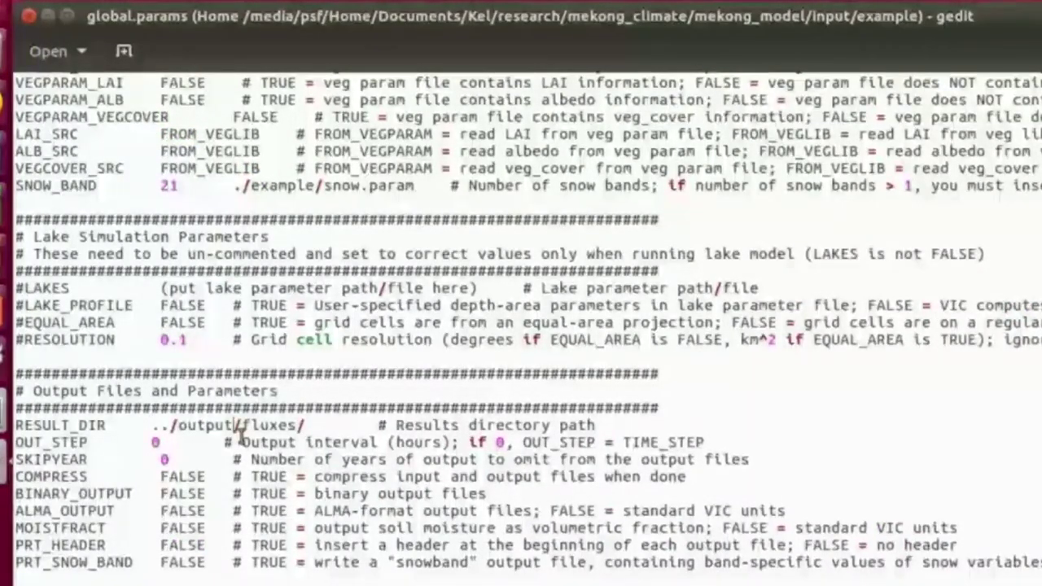
text(/example)
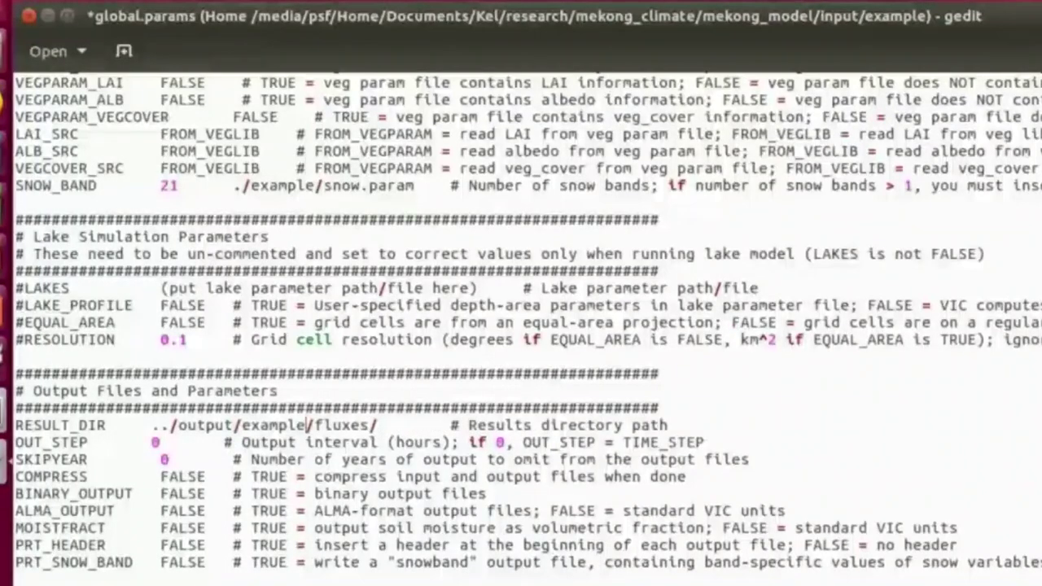
key(ctrl+s)
scroll(312, 568, down, 10)
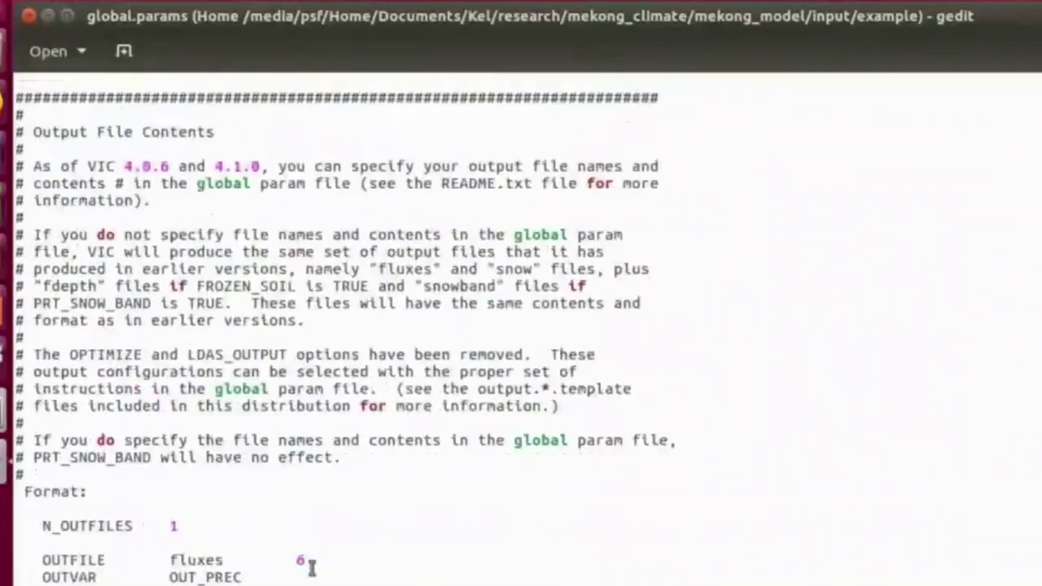
Change the fluxes OUTFILE variable count from 6 to 7, save, and launch a terminal
click(310, 562)
key(BackSpace)
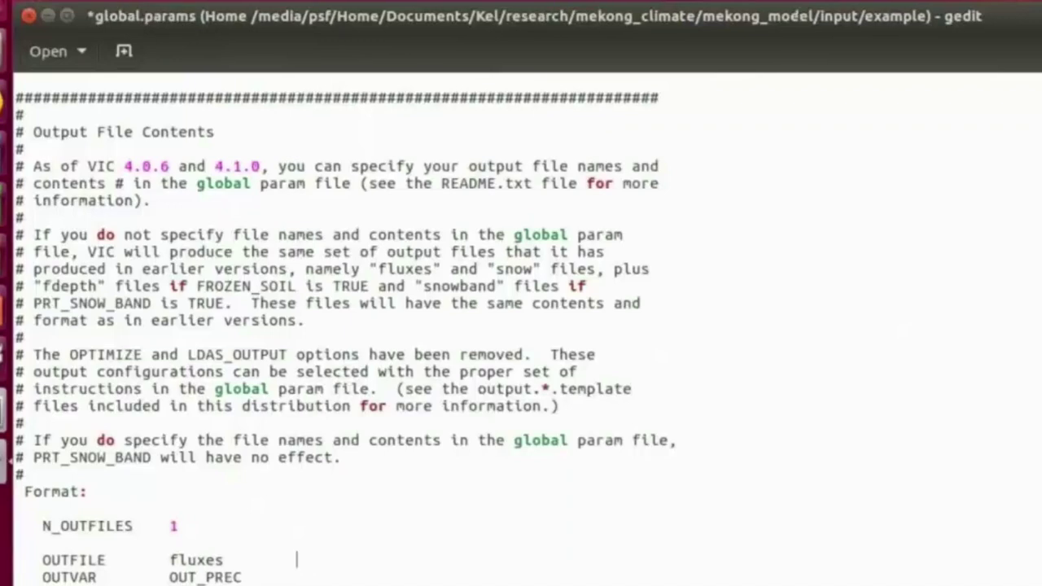
text(7)
key(ctrl+s)
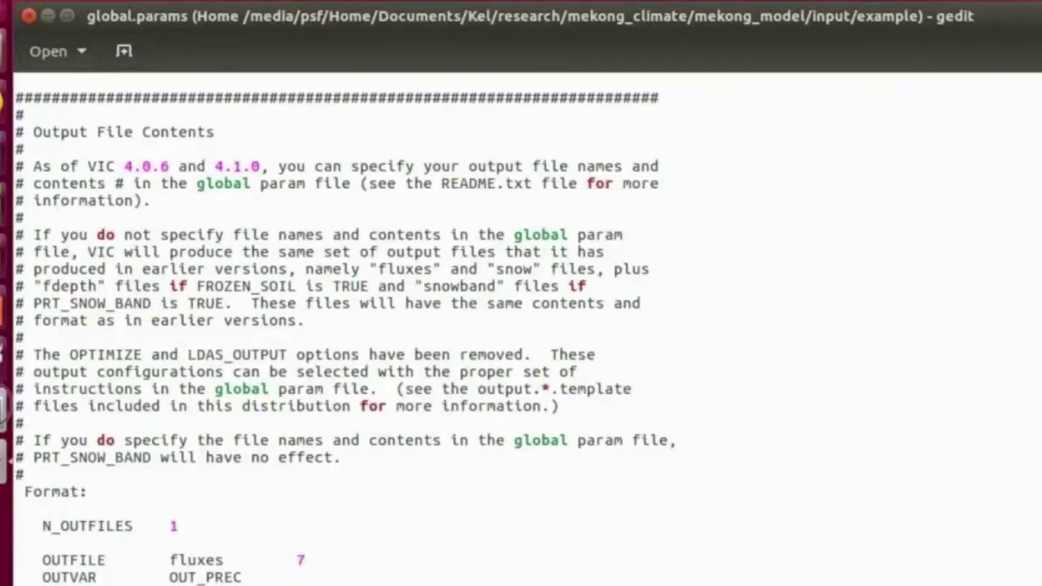
click(7, 405)
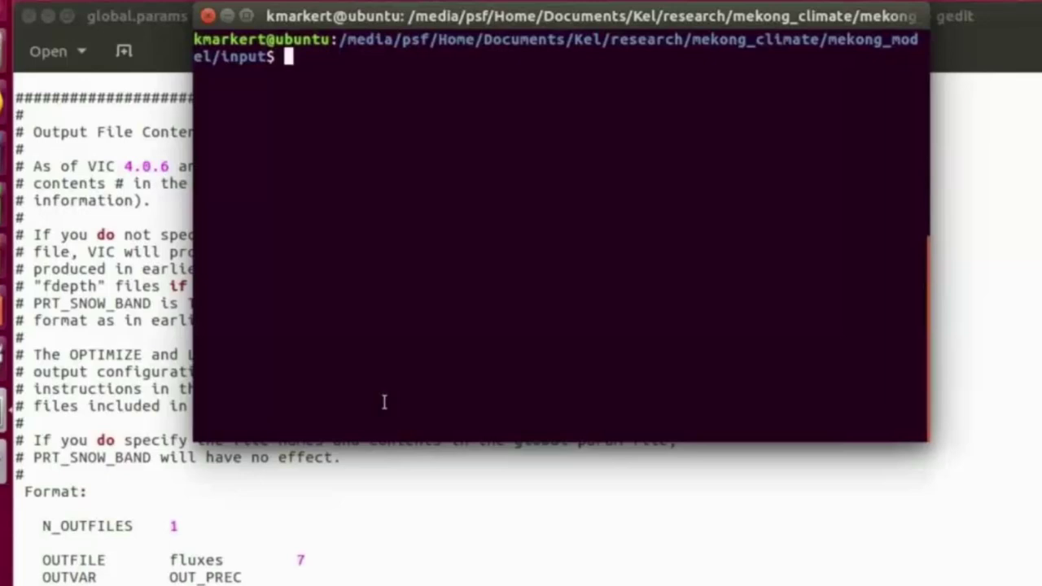
Run ./vicNl -g ./example/global.params to start the VIC model, then return to Files
text(./)
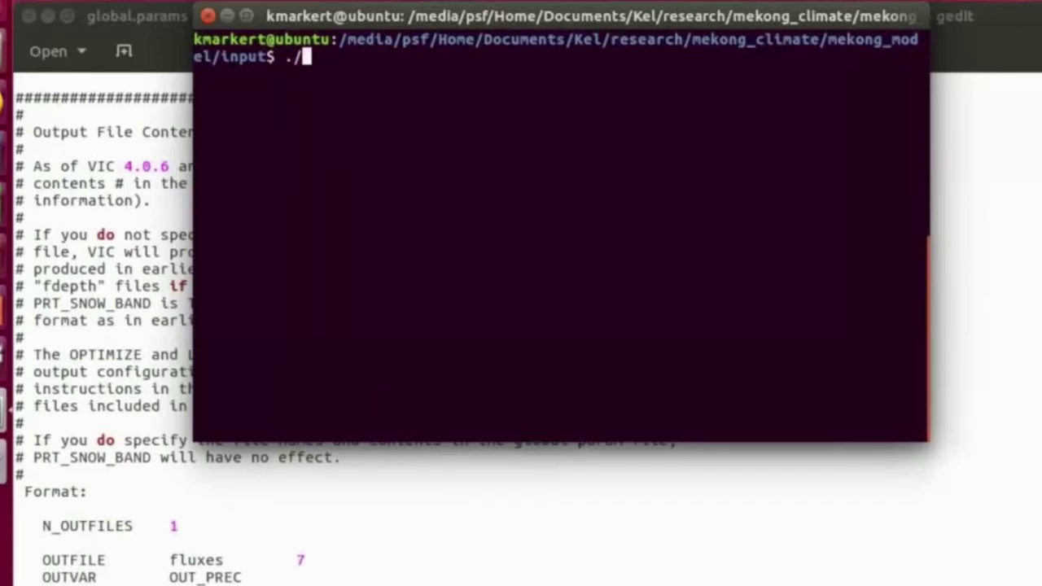
text(vicNl -)
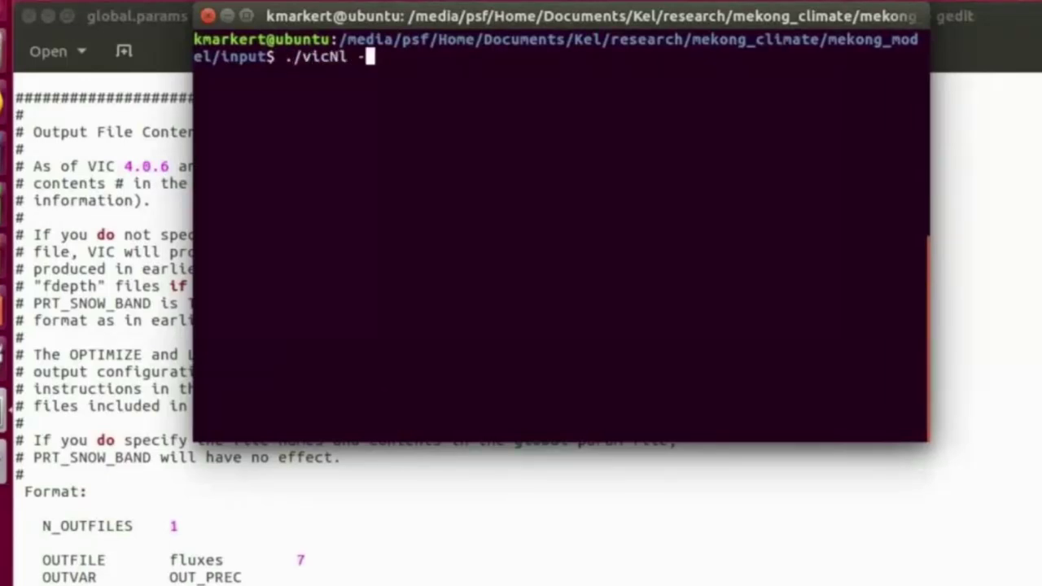
text(g ./em)
key(BackSpace)
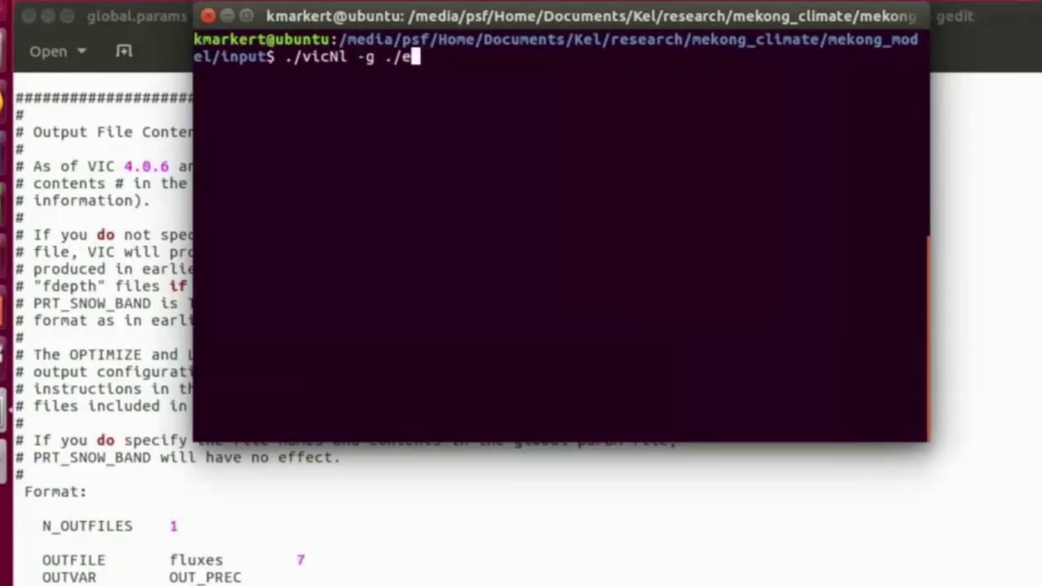
text(xa)
key(Tab)
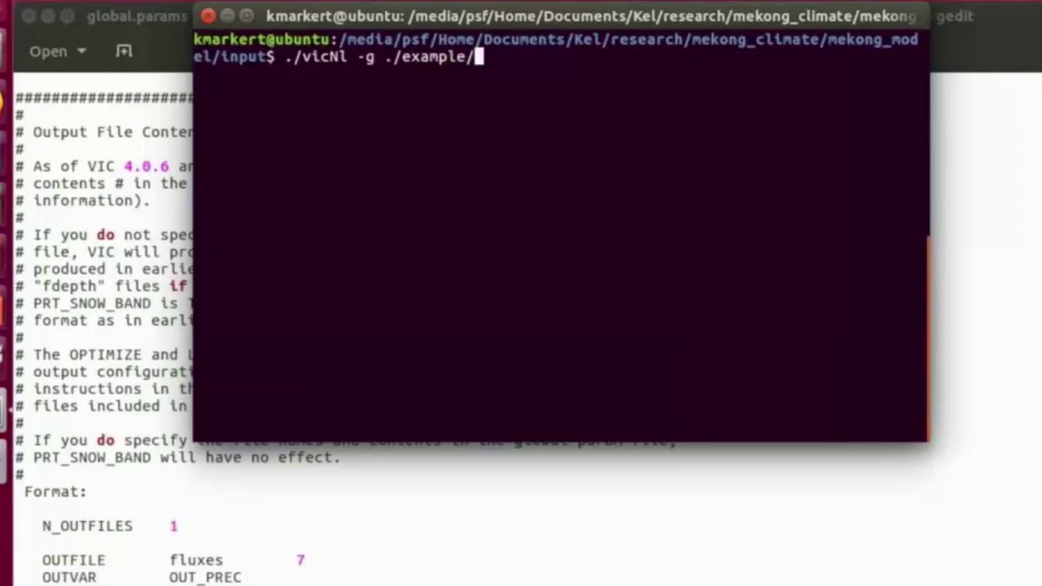
text(glo)
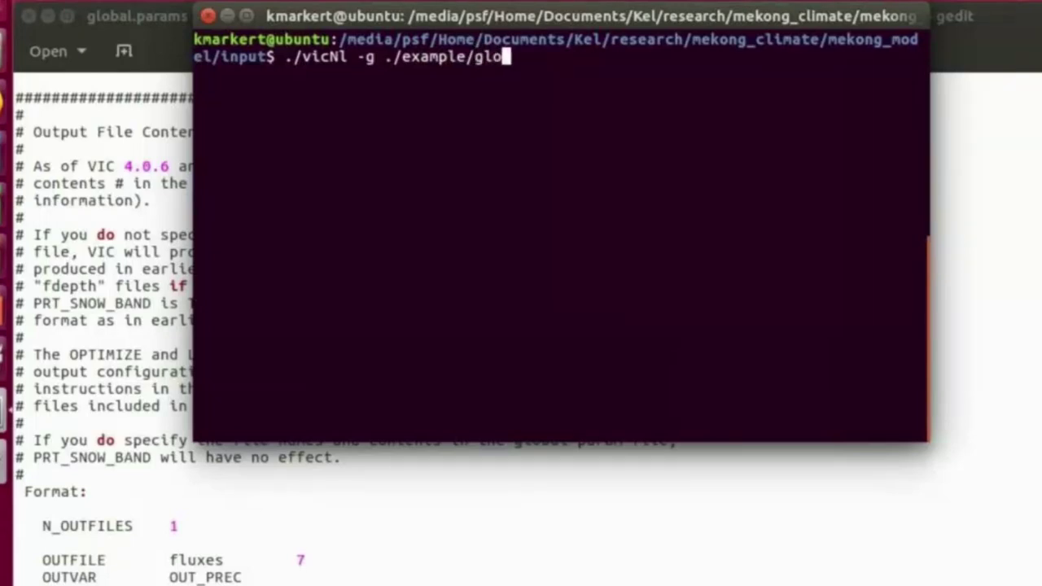
text(b)
key(Tab)
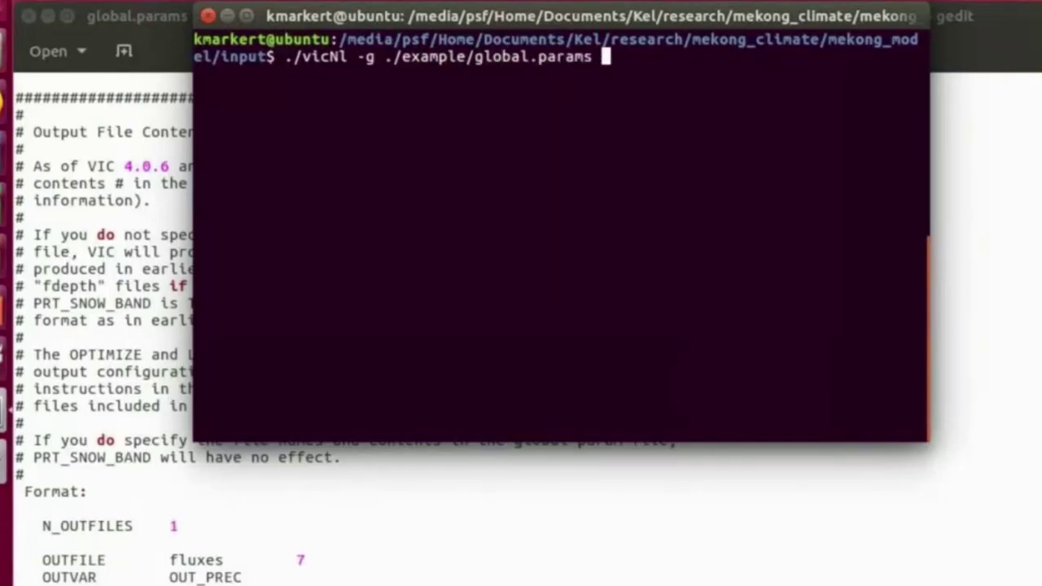
key(Return)
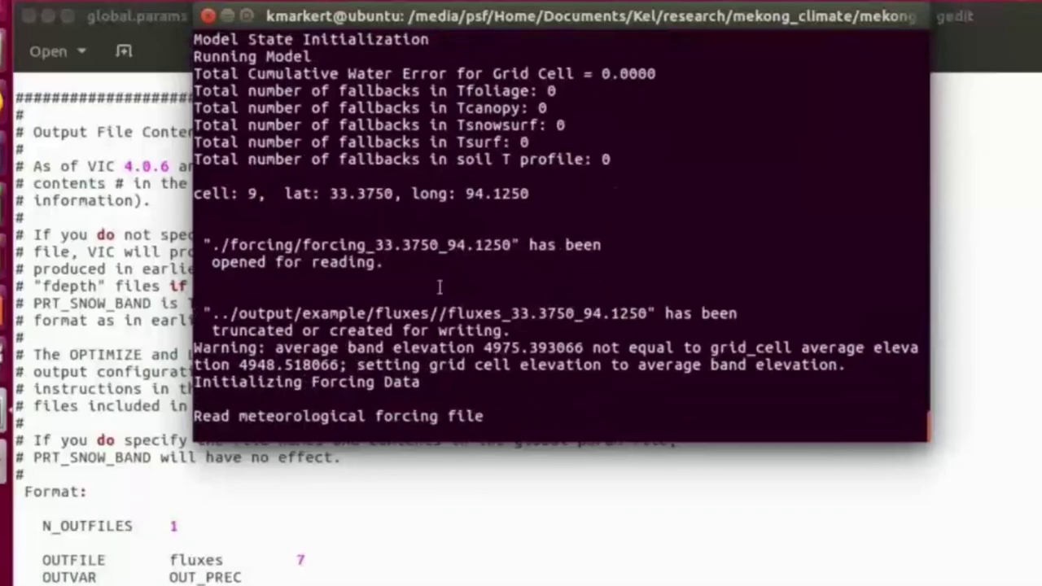
key(alt+Tab)
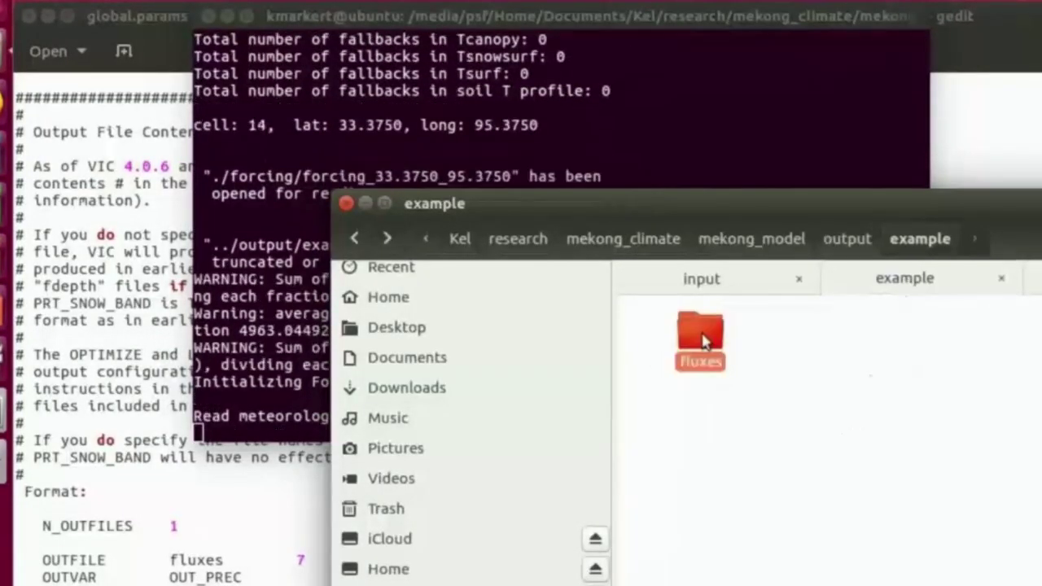
Browse into output/example/fluxes and open fluxes_8.6250_104.8750 in gedit
double_click(697, 330)
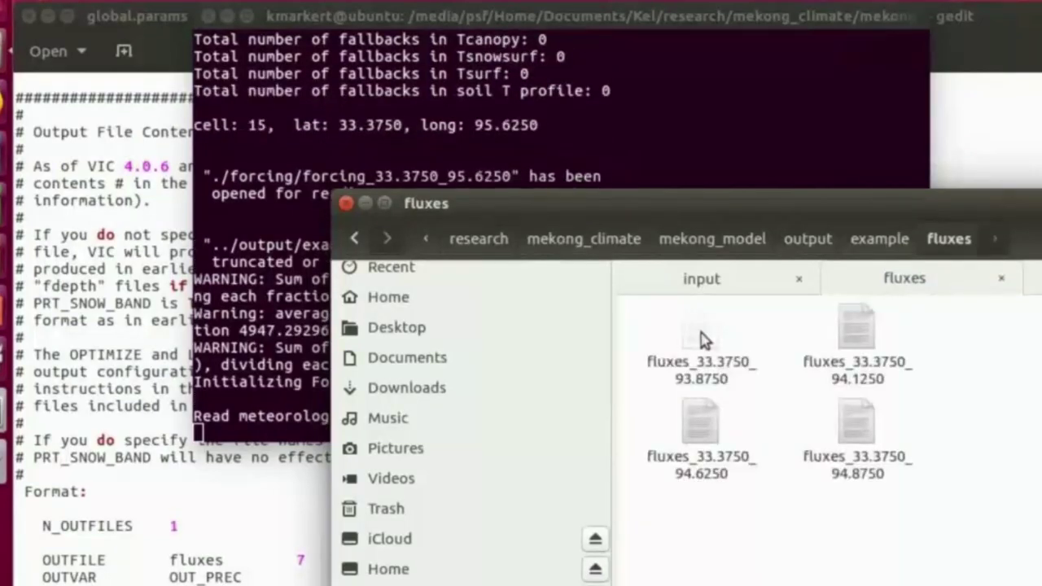
scroll(781, 540, down, 3)
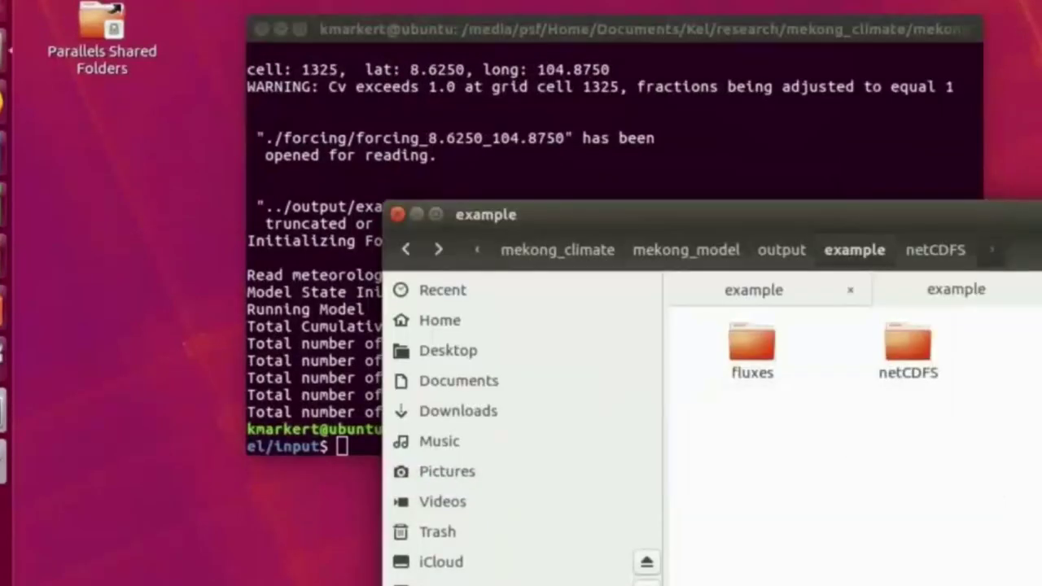
click(753, 336)
double_click(753, 336)
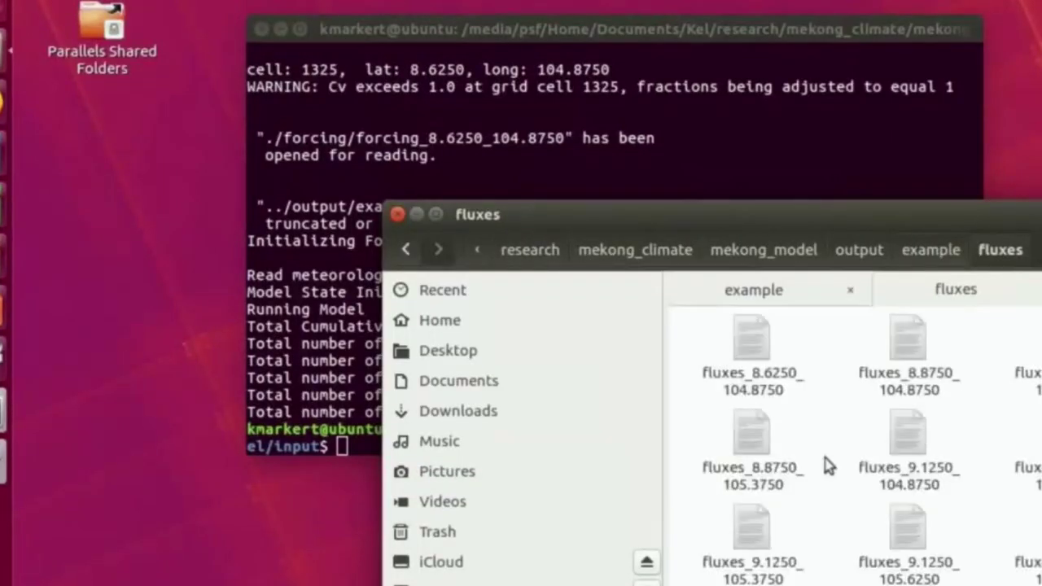
scroll(862, 570, down, 15)
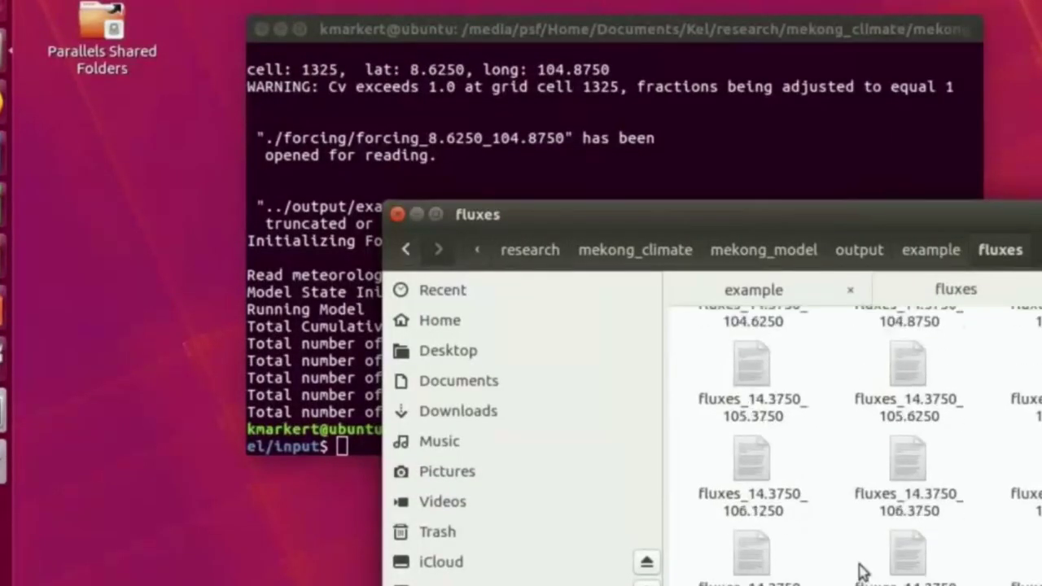
scroll(863, 570, up, 15)
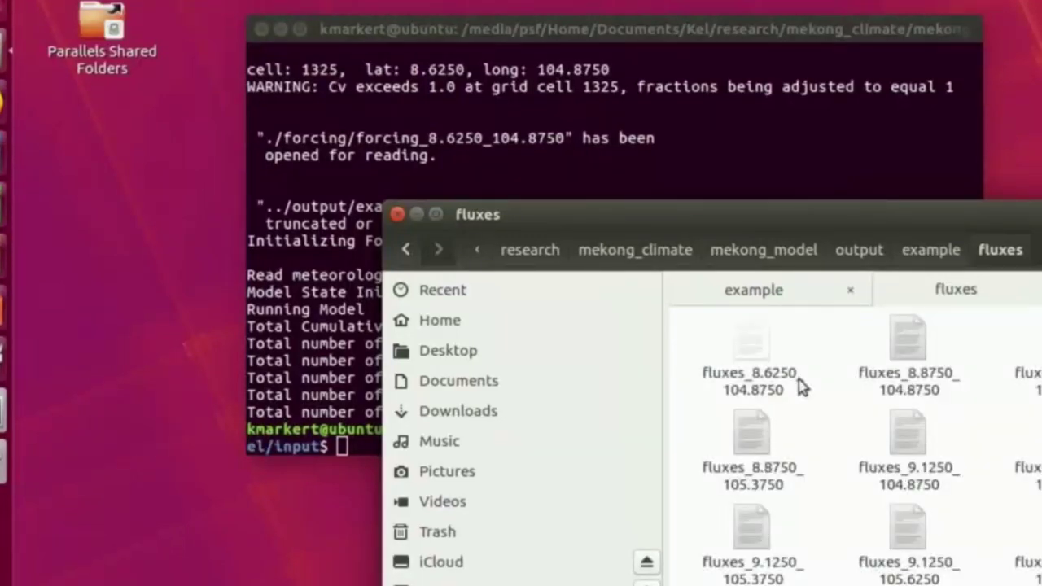
double_click(762, 351)
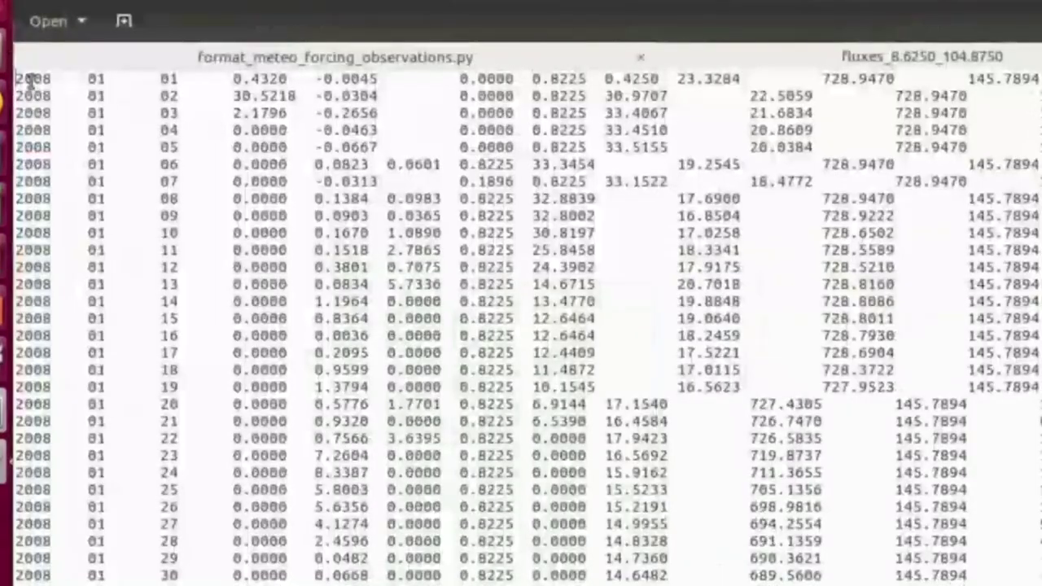
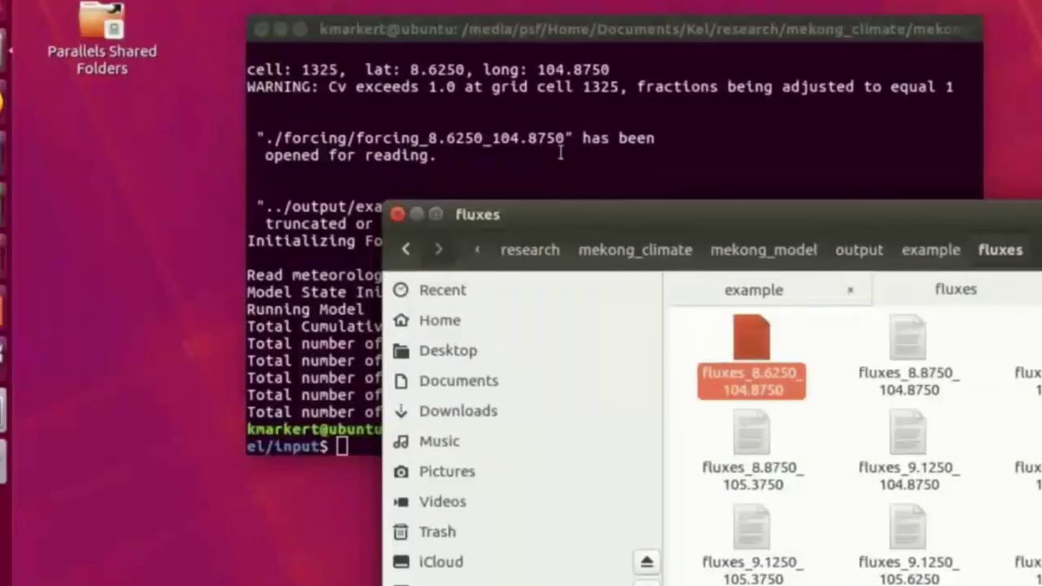
Change into the scripts folder in the terminal
click(561, 154)
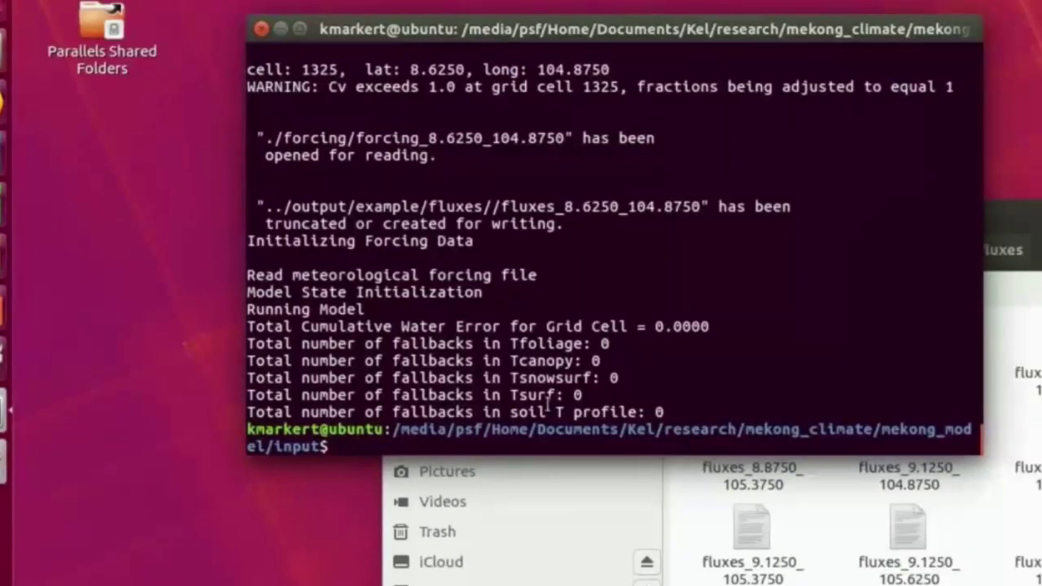
text(cd ../s)
key(Tab)
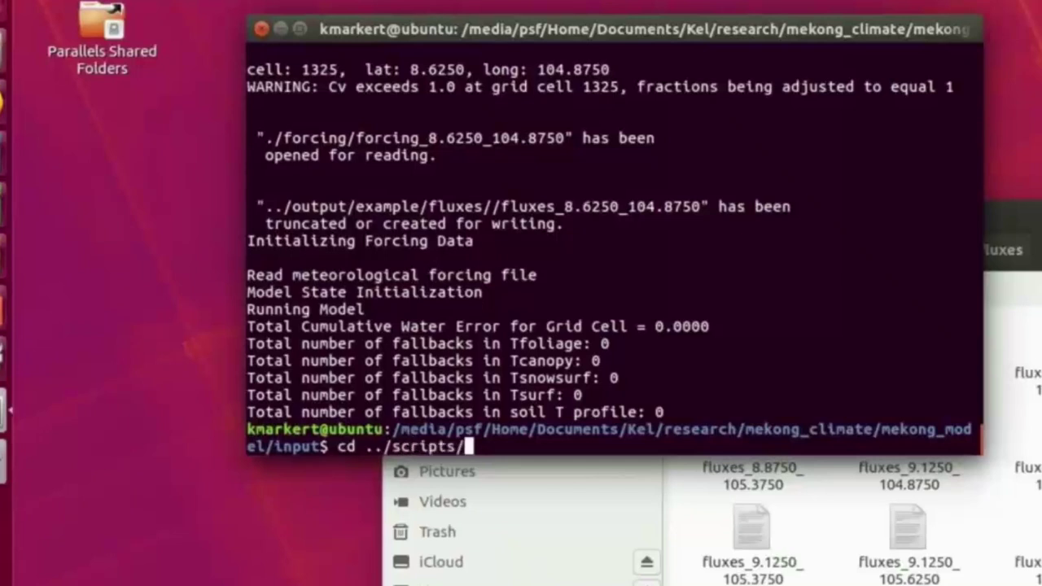
key(Return)
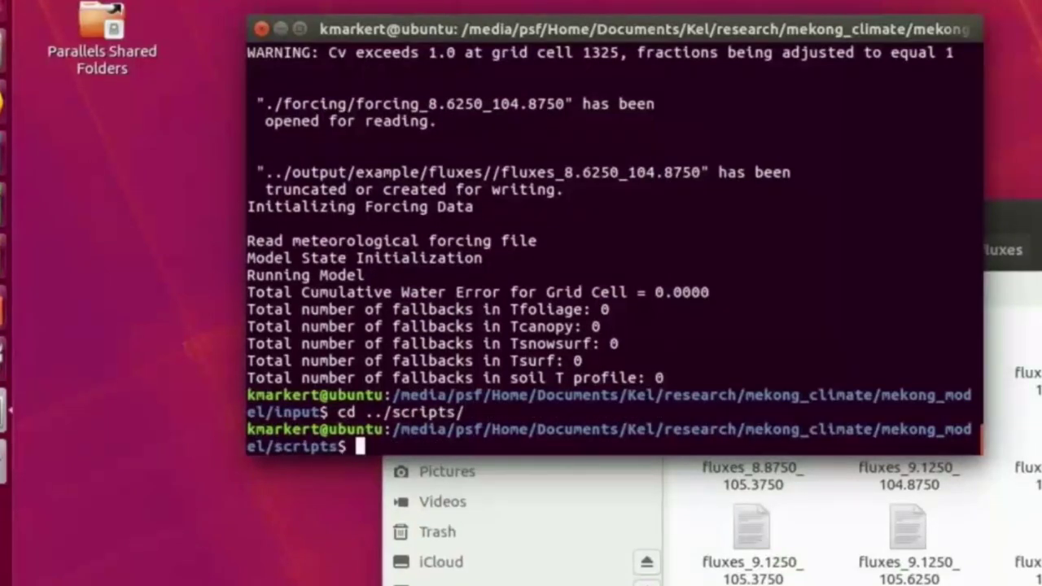
Run 'ogpy flux2nc.py ../output/example/fluxes/ ../output/example/netCDFS/'
text(ogpy )
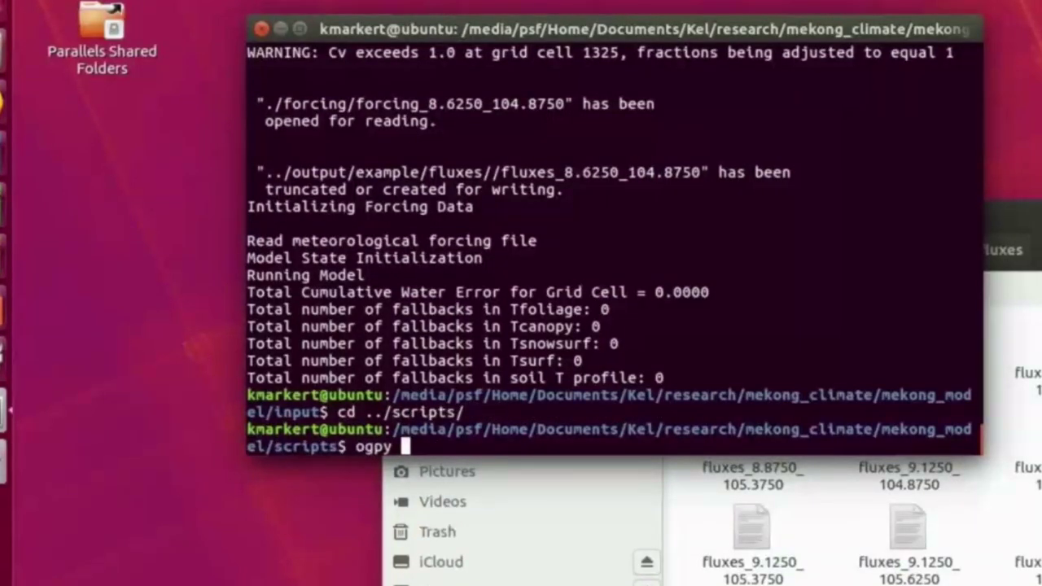
text(flux)
key(Tab)
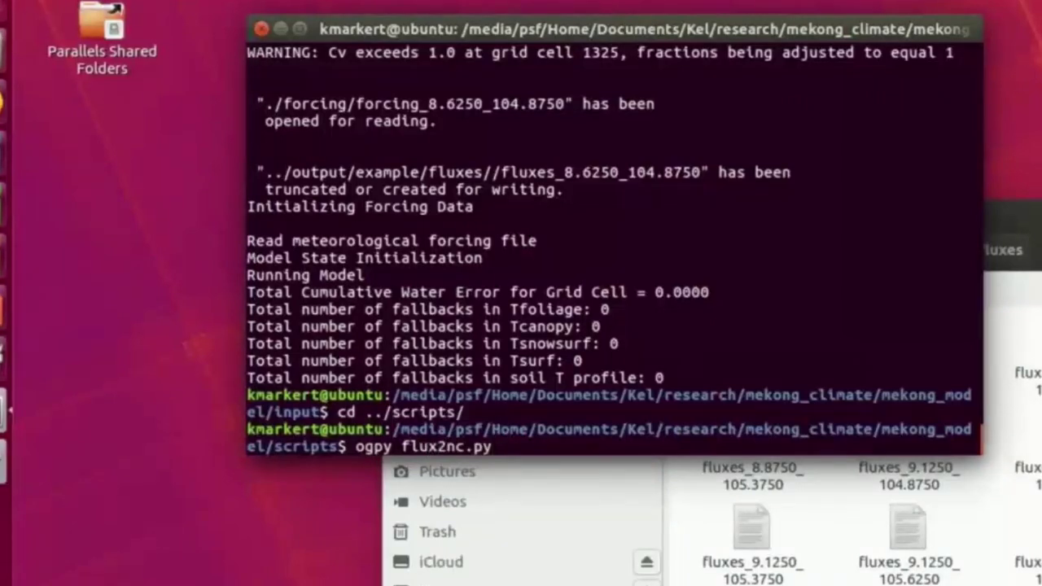
text(../output/example/)
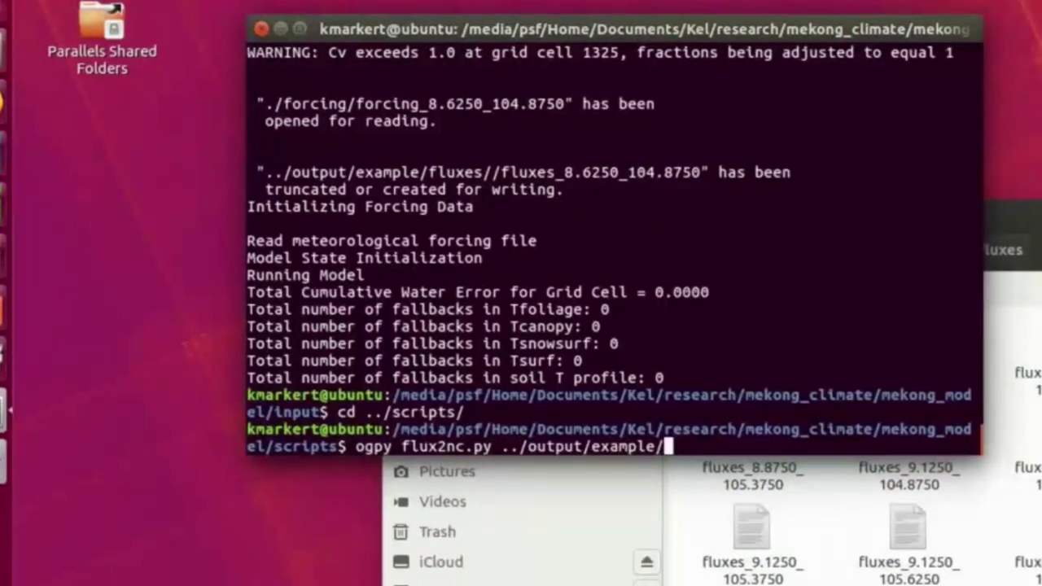
text(fluxes/ ..)
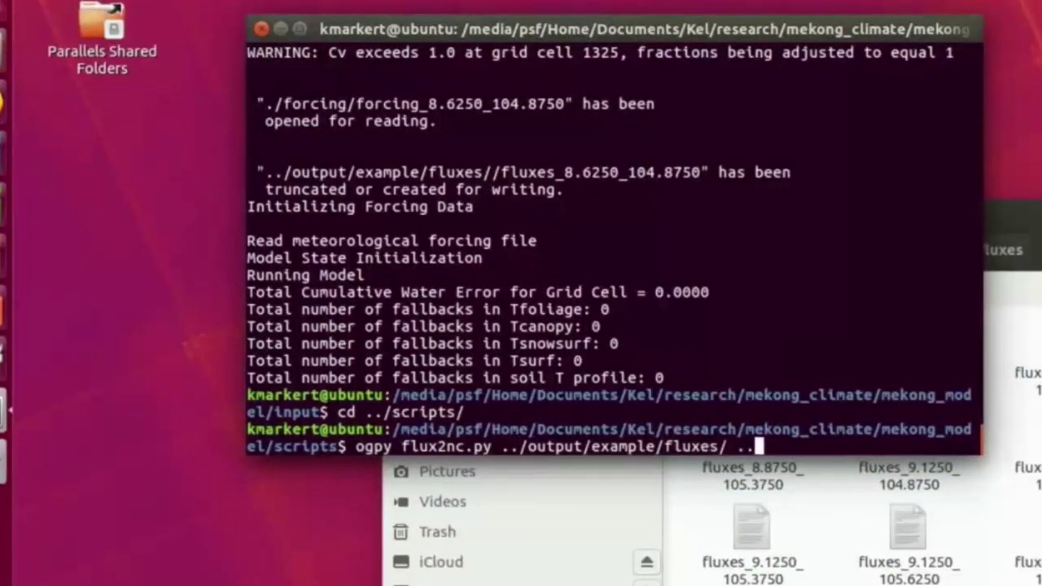
text(/output/ex)
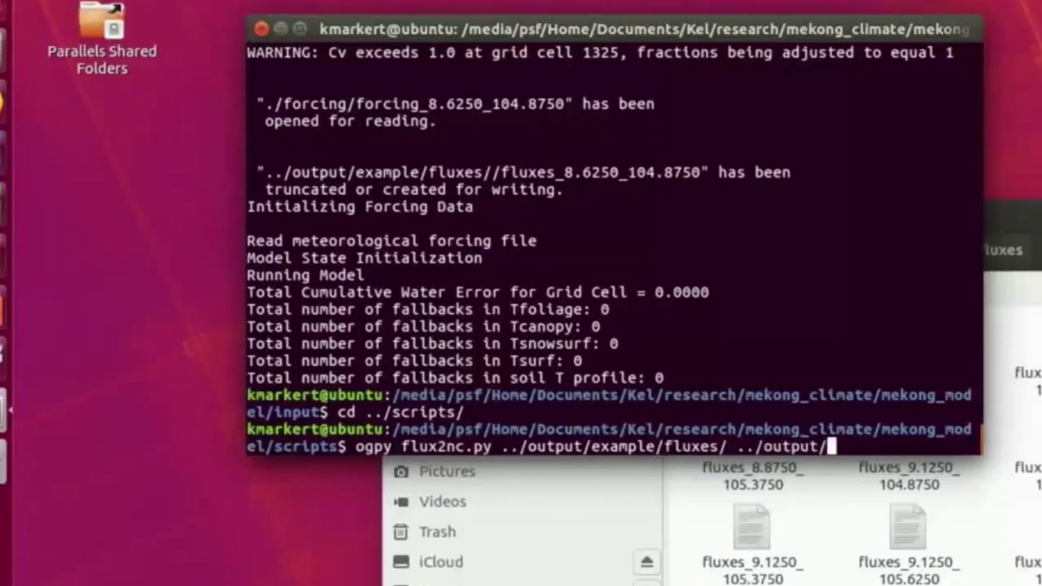
key(Tab)
text(ne)
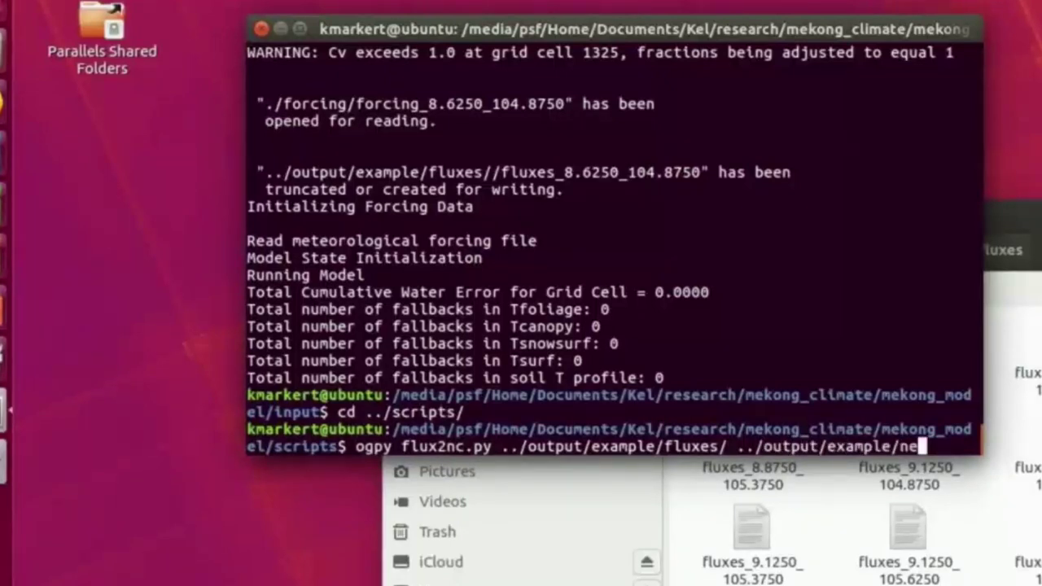
key(Tab)
key(Return)
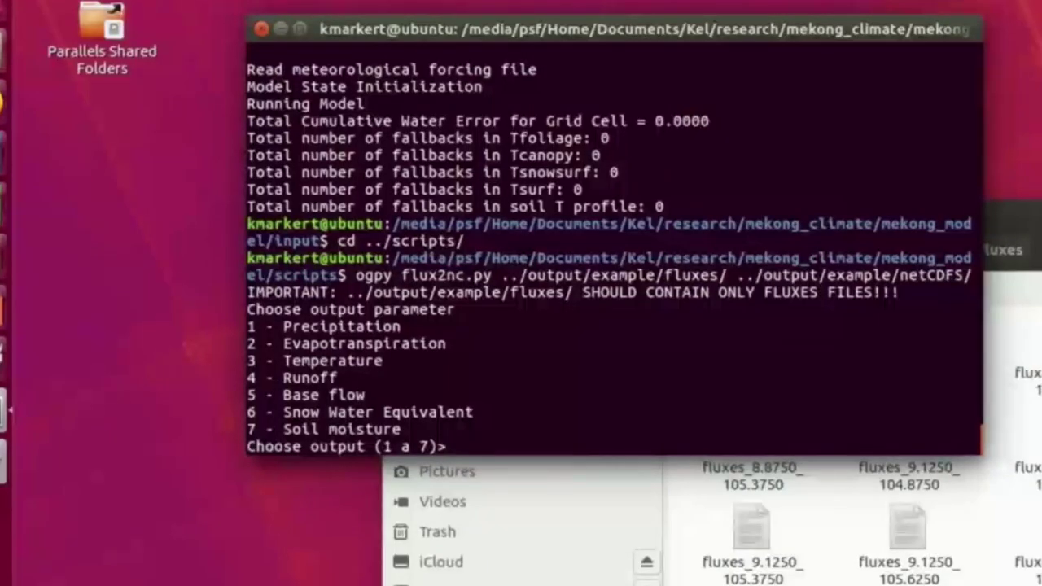
Choose Evapotranspiration (option 2) with start year 2008 and end year 2010
text(2)
key(Return)
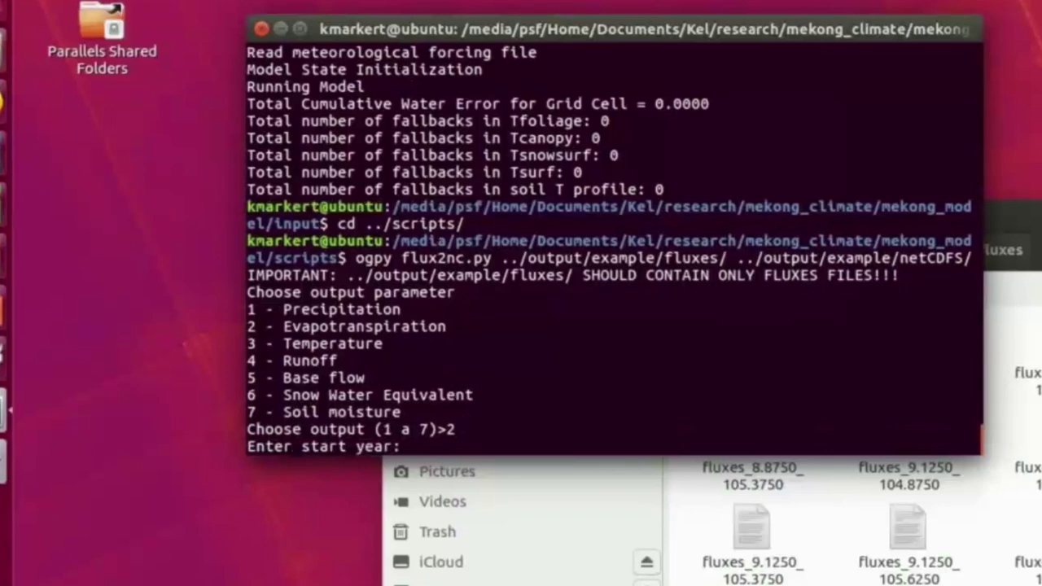
text(2008)
key(Return)
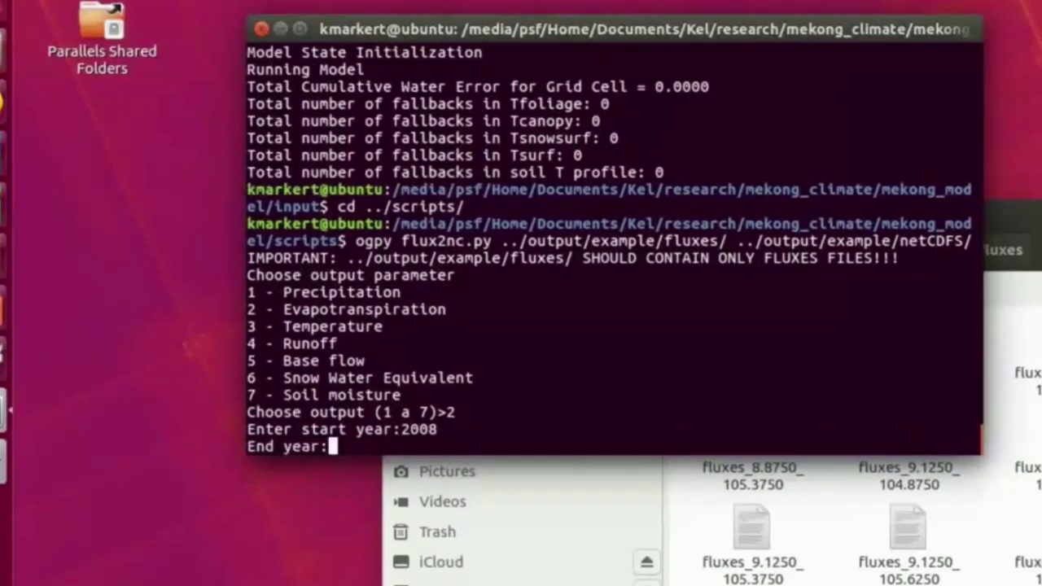
text(2010)
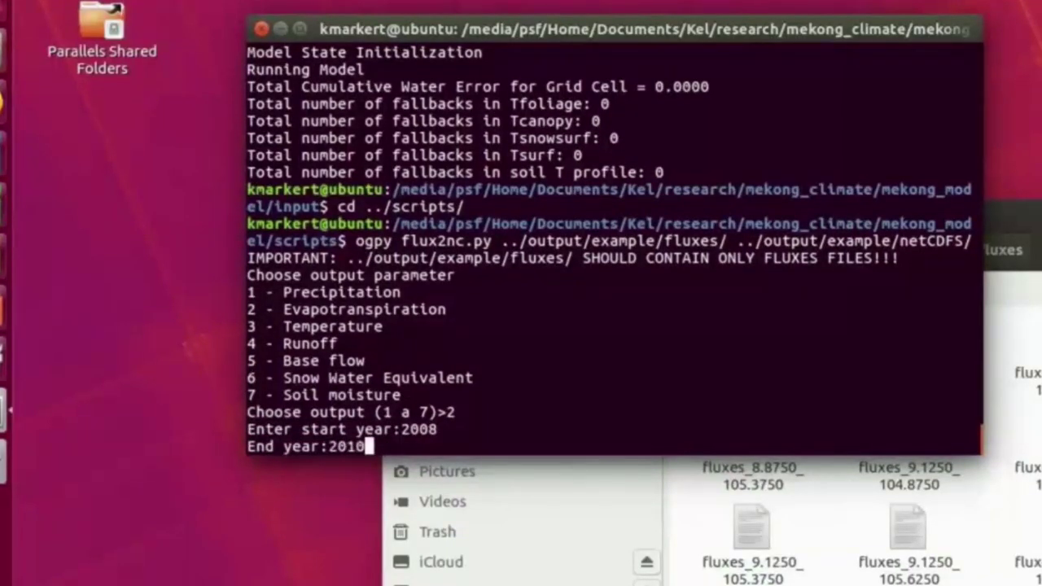
key(Return)
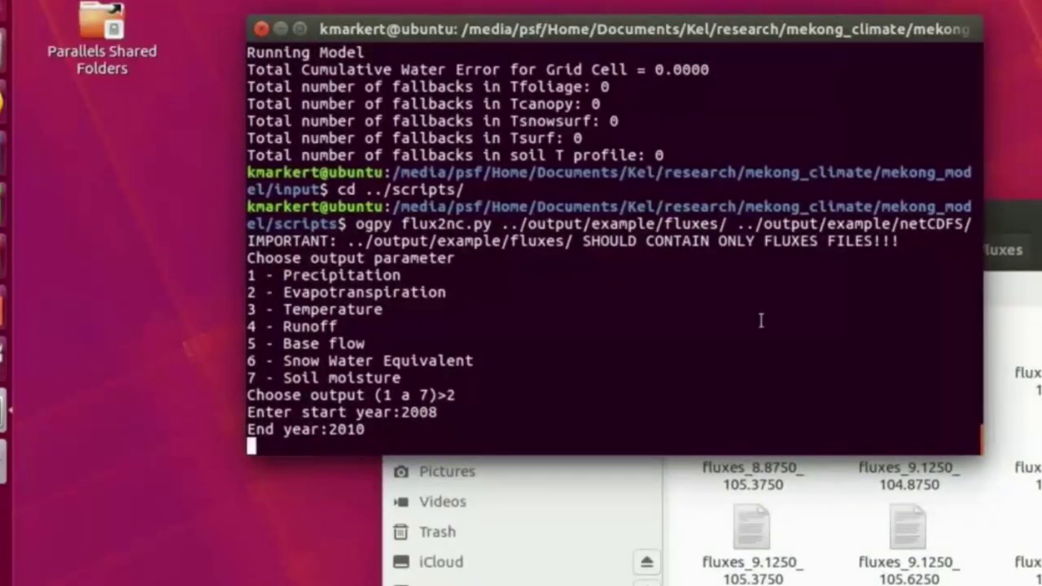
Confirm evap_2008.nc exists in example/netCDFS, declining to open it, then return to Terminal
click(1009, 342)
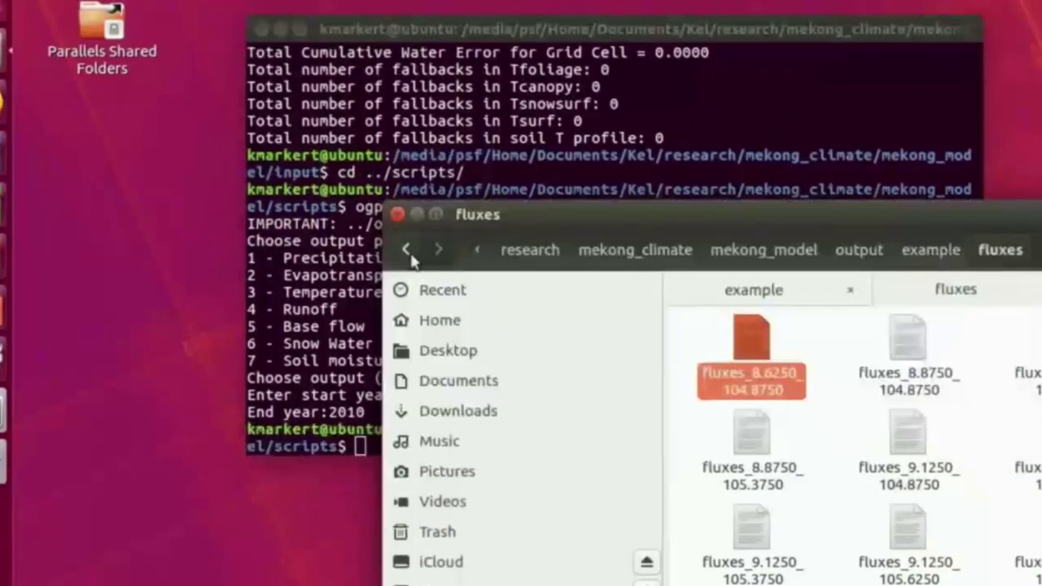
click(930, 251)
double_click(902, 366)
click(732, 338)
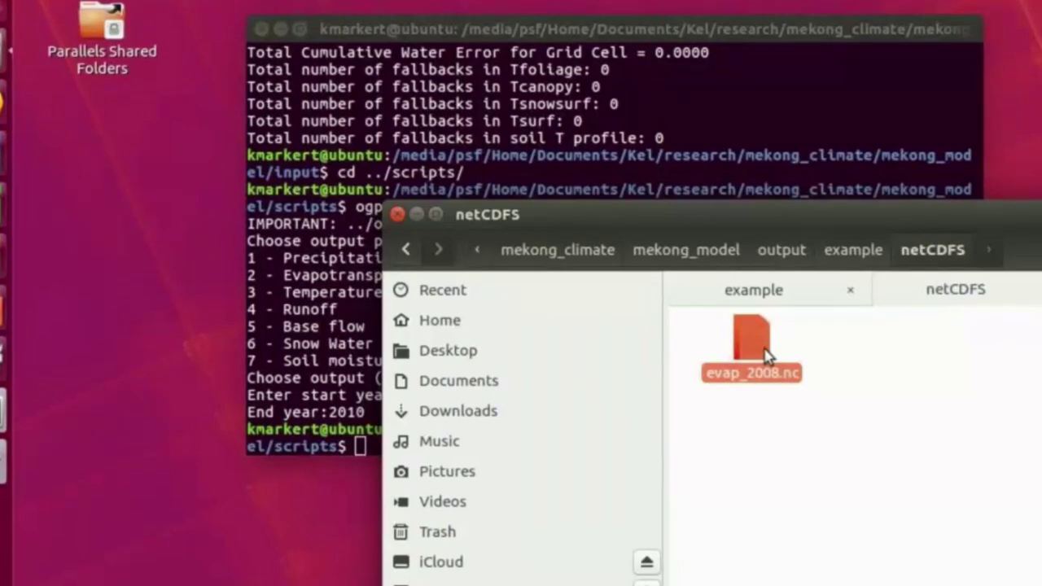
double_click(765, 355)
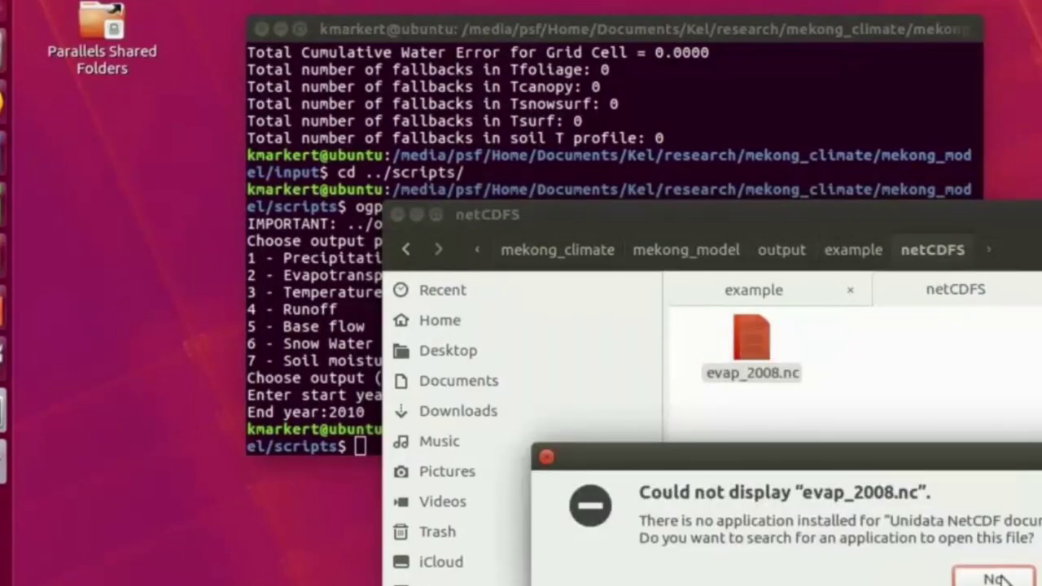
click(995, 577)
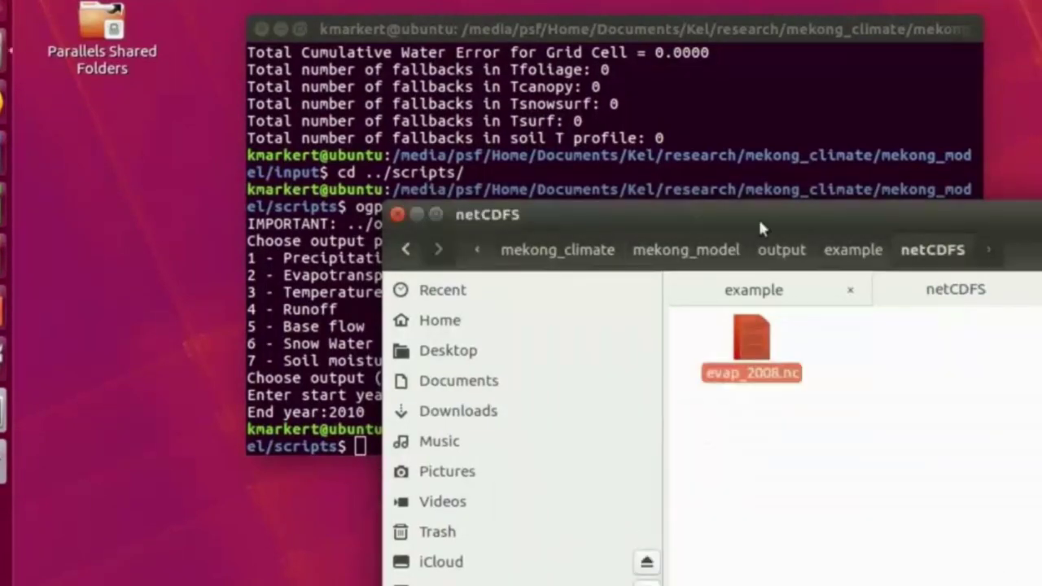
click(735, 165)
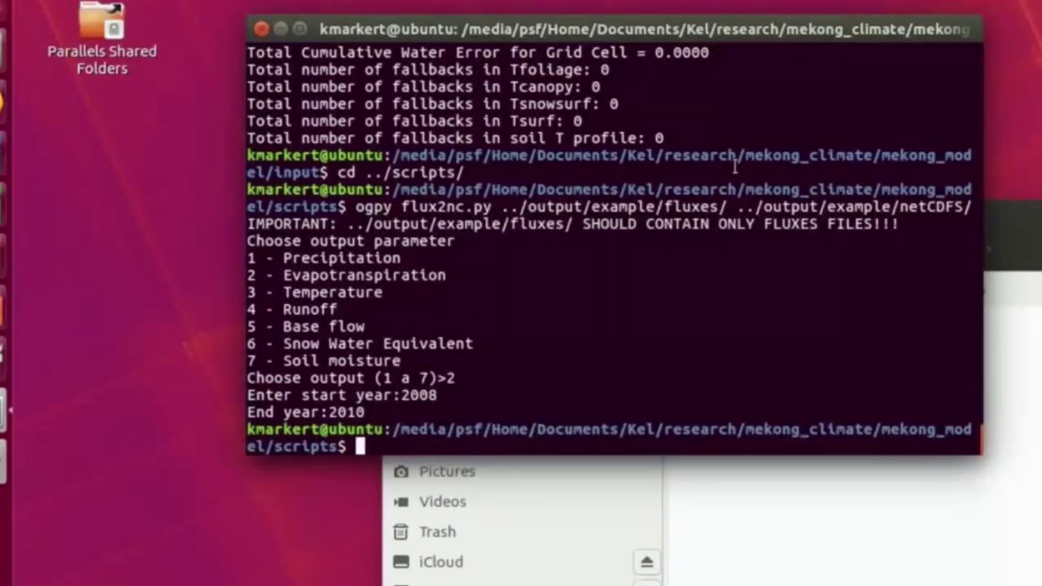
Attempt ./panoply from scripts, then open a new terminal and list the home folder
text(./panoply)
key(Return)
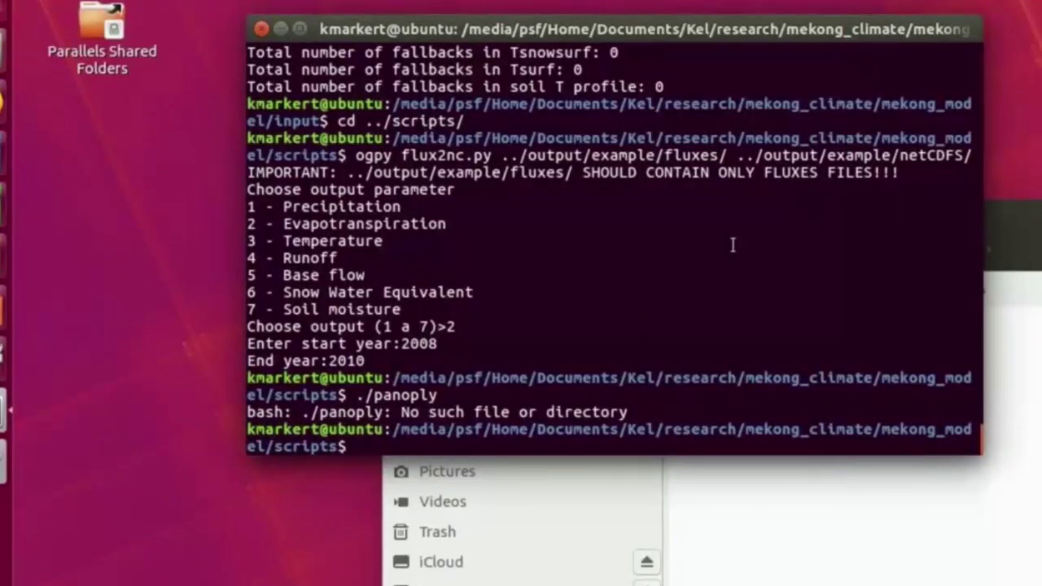
key(ctrl+alt+t)
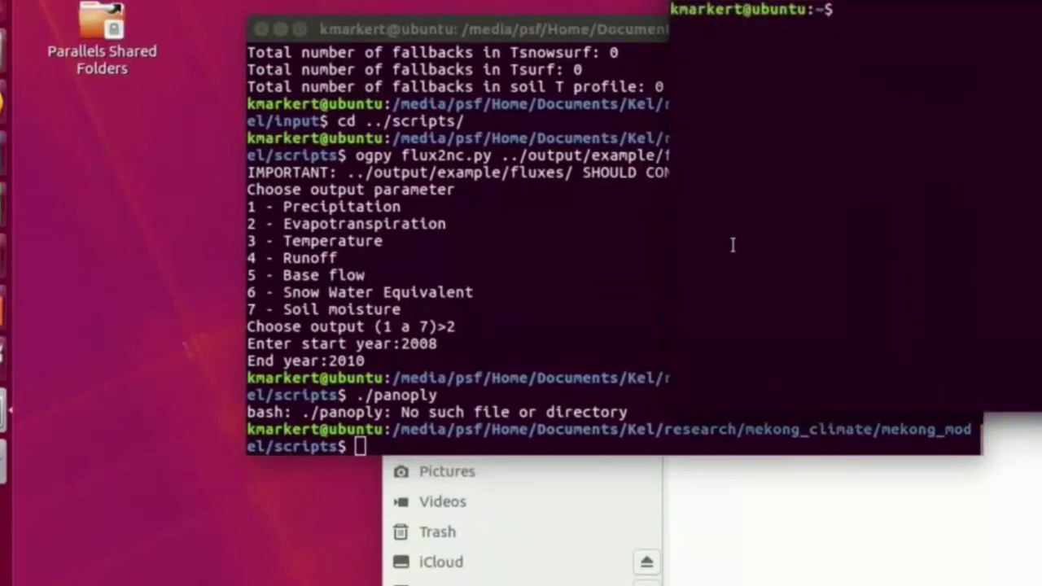
text(cd)
key(BackSpace)
key(BackSpace)
key(BackSpace)
text(ls)
key(Return)
Move into the Documents/PanoplyJ folder
text(cd)
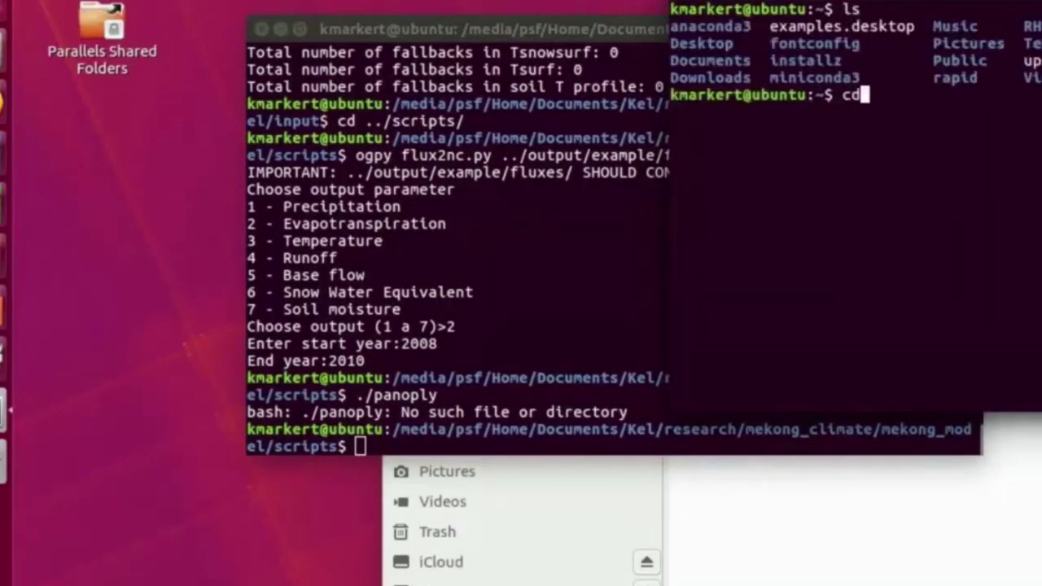
text( Do)
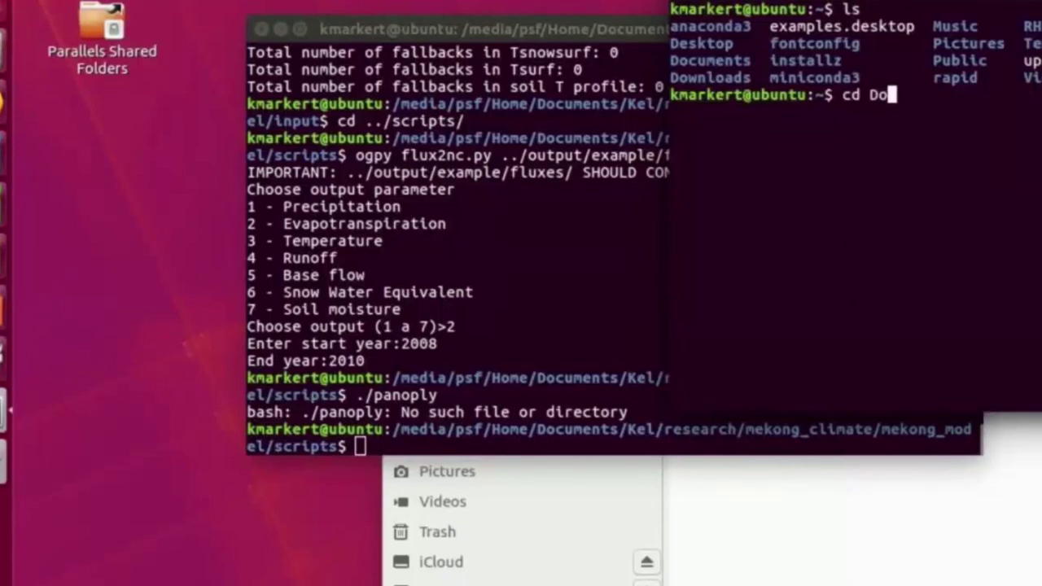
key(Tab)
key(Return)
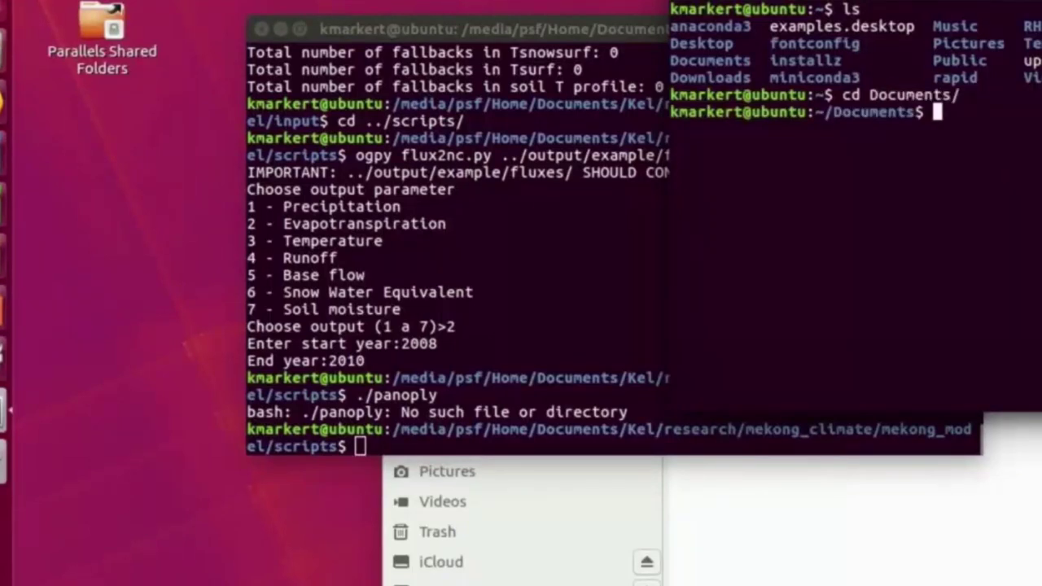
text(ls)
key(Return)
text(cd Pan)
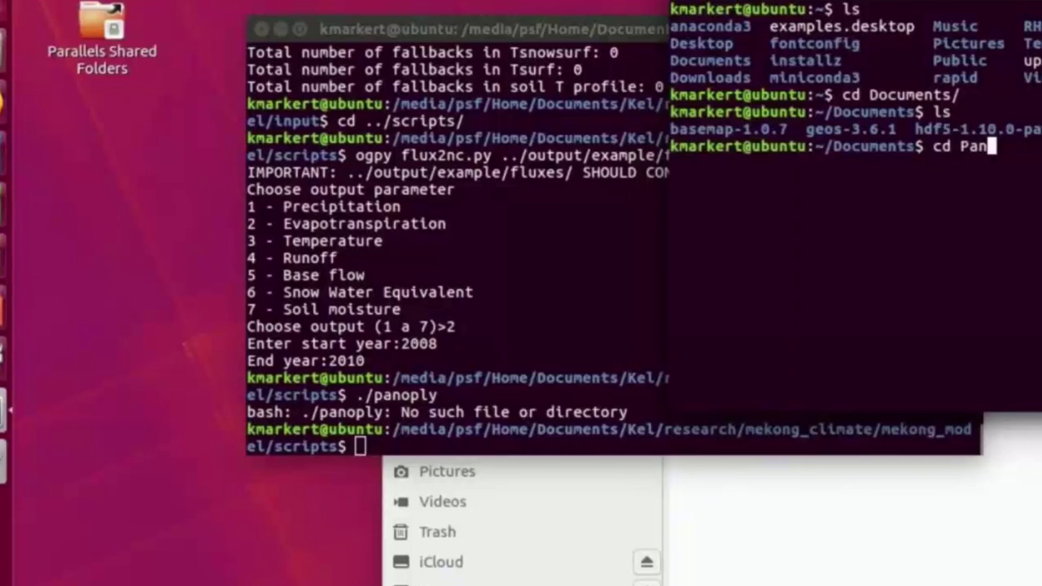
key(Tab)
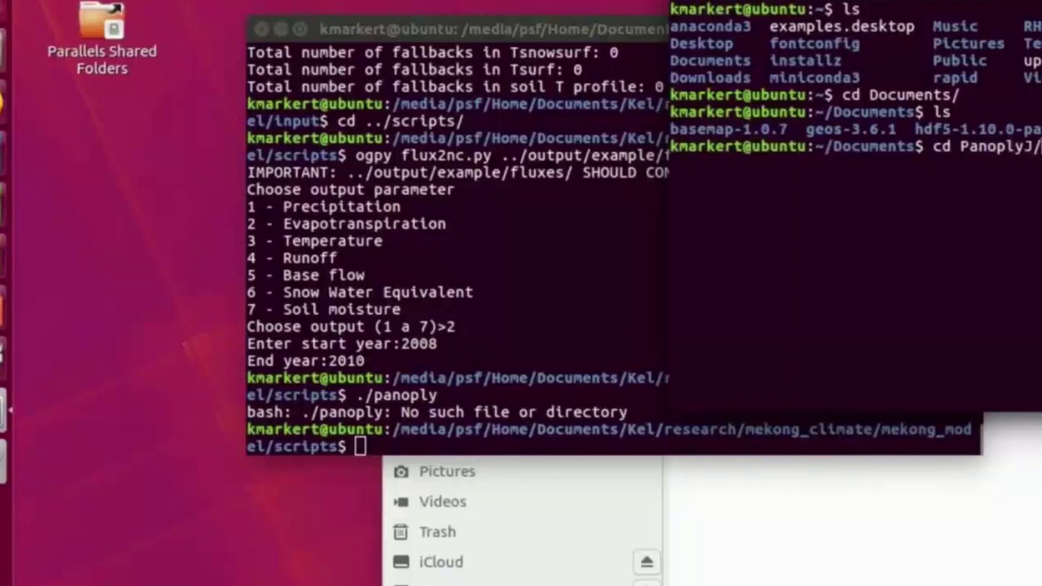
key(Return)
Launch Panoply with ./panoply.sh from the PanoplyJ folder
text(./p)
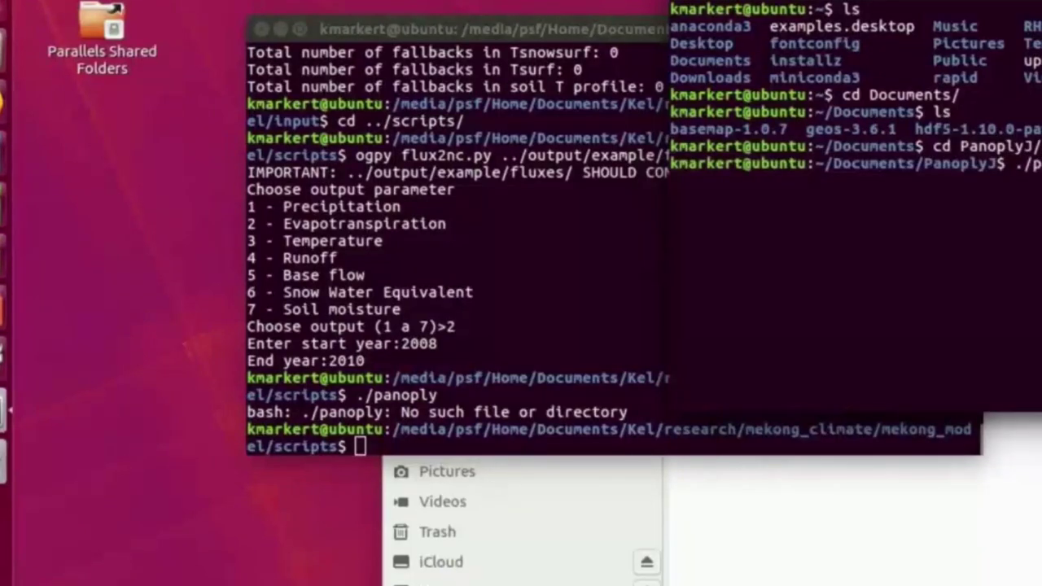
text(anoply)
key(Return)
text(ls)
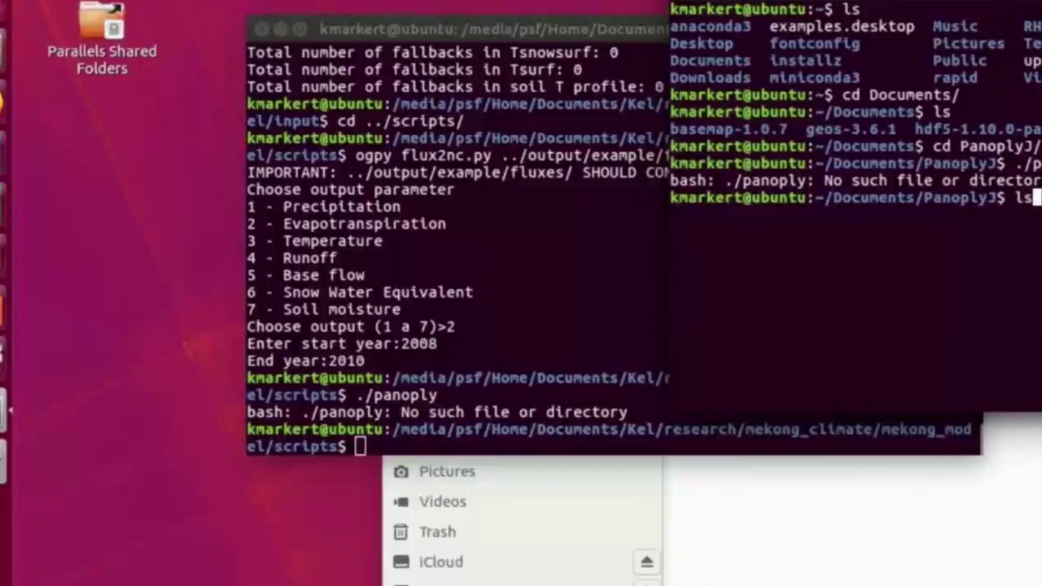
key(Return)
text(ls)
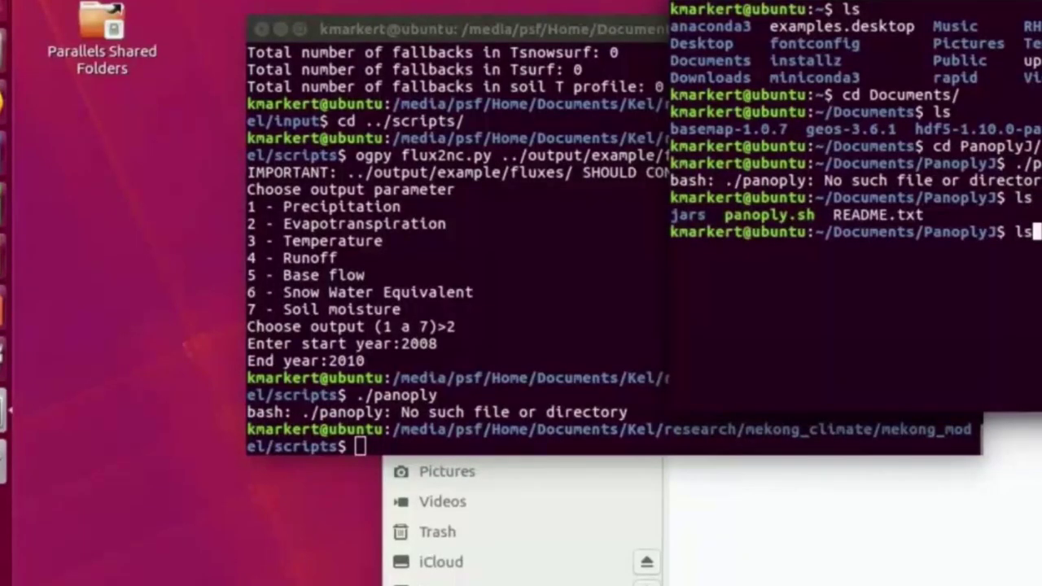
key(BackSpace)
key(BackSpace)
text(./p)
key(Return)
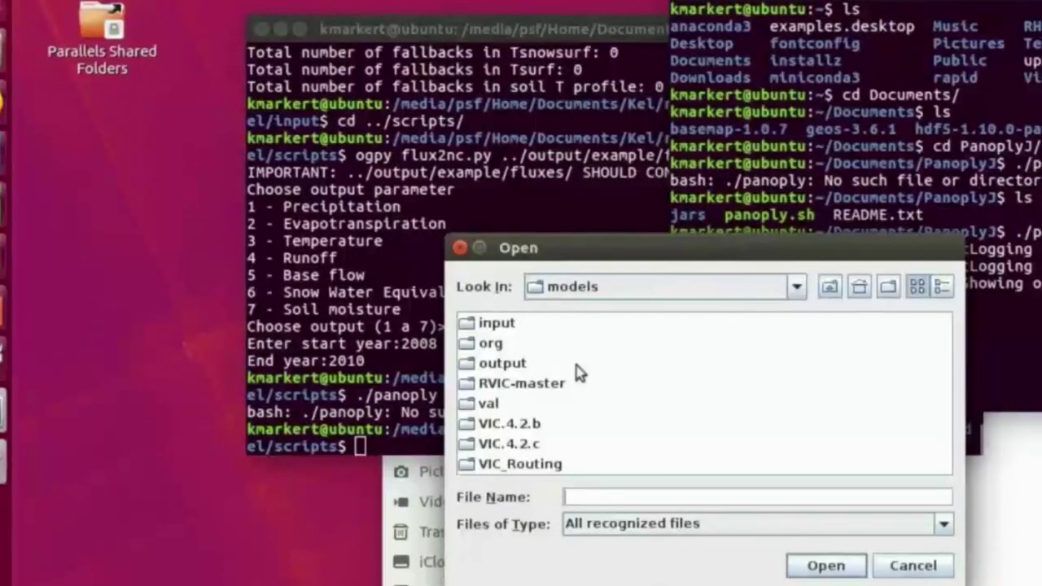
Browse the Open dialog from Kel to research/mekong_climate/mekong_model
click(795, 289)
scroll(790, 378, up, 2)
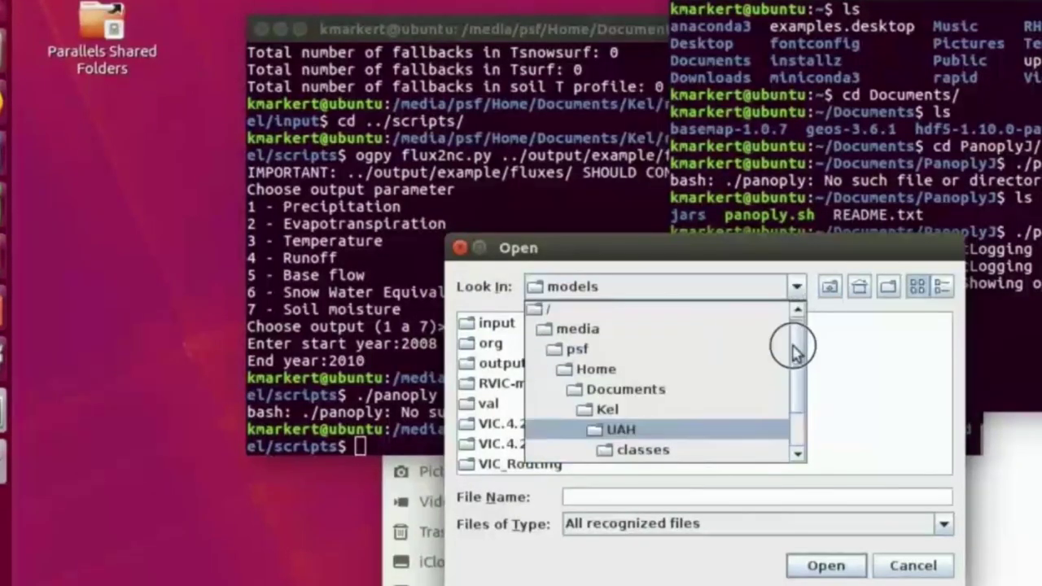
click(609, 413)
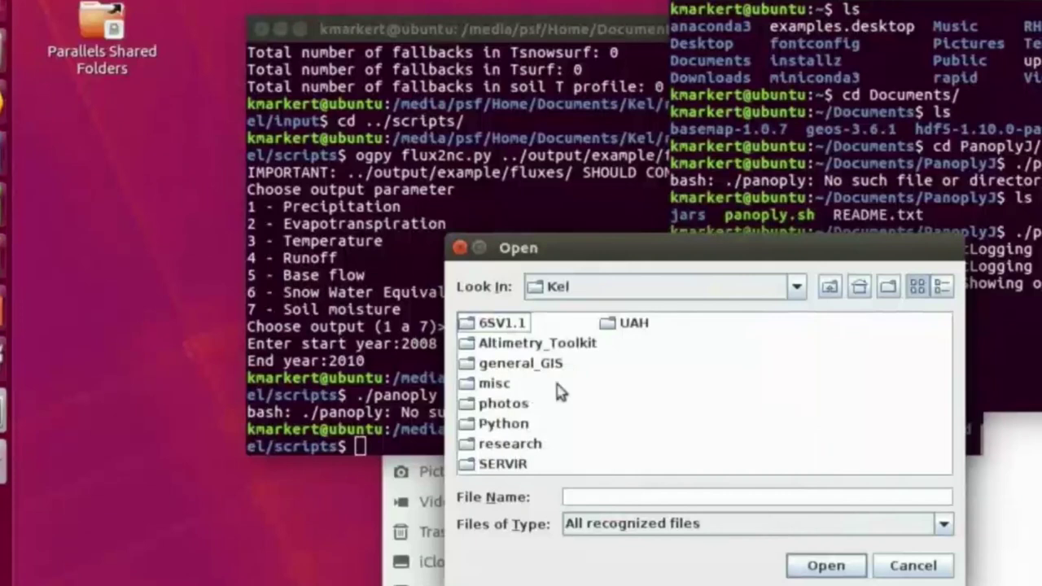
double_click(498, 444)
double_click(550, 324)
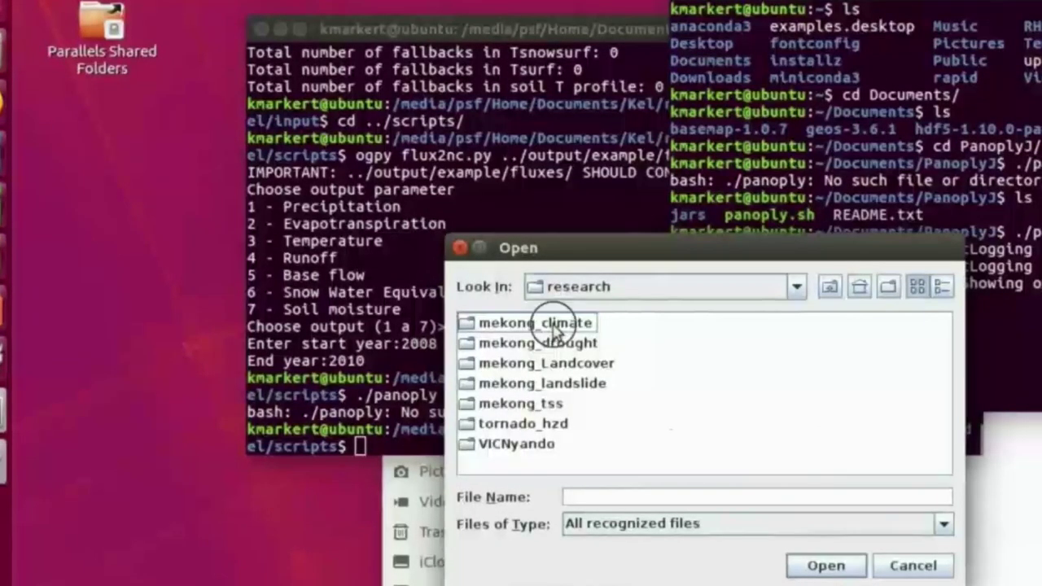
double_click(528, 390)
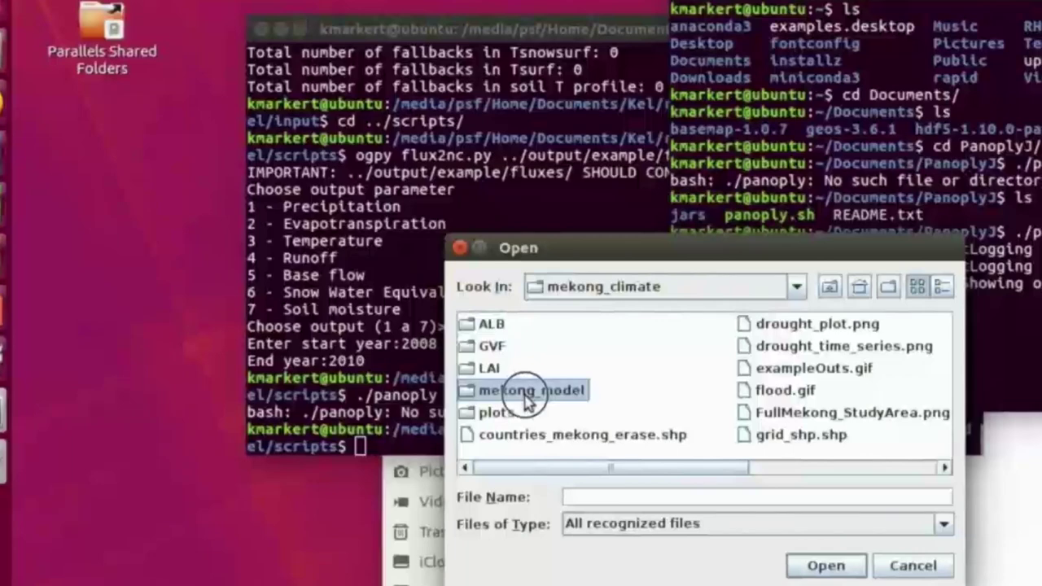
Open evap_2008.nc from output/example/netCDFS and select the evap variable
click(511, 349)
double_click(512, 348)
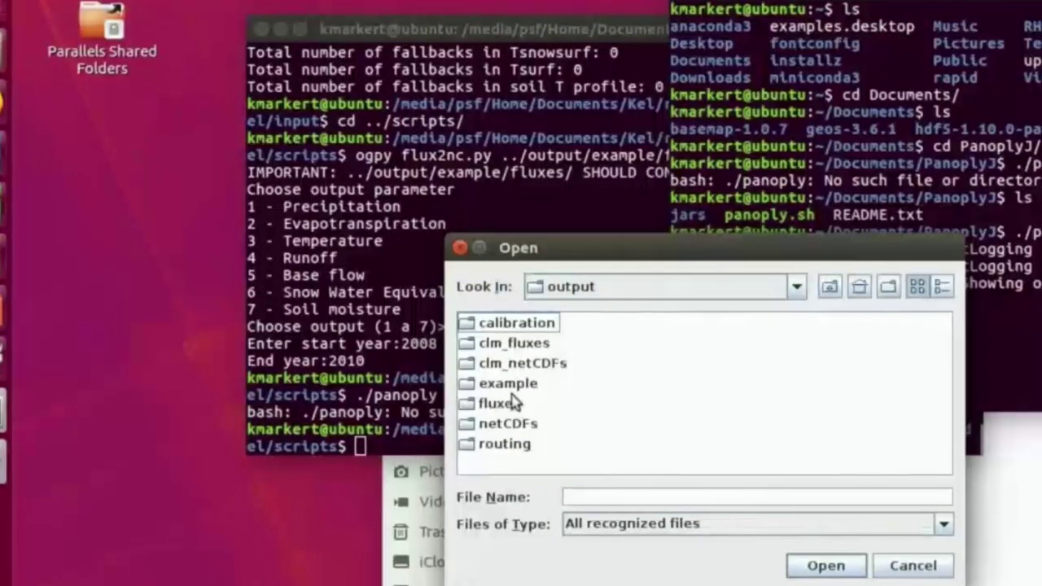
double_click(509, 383)
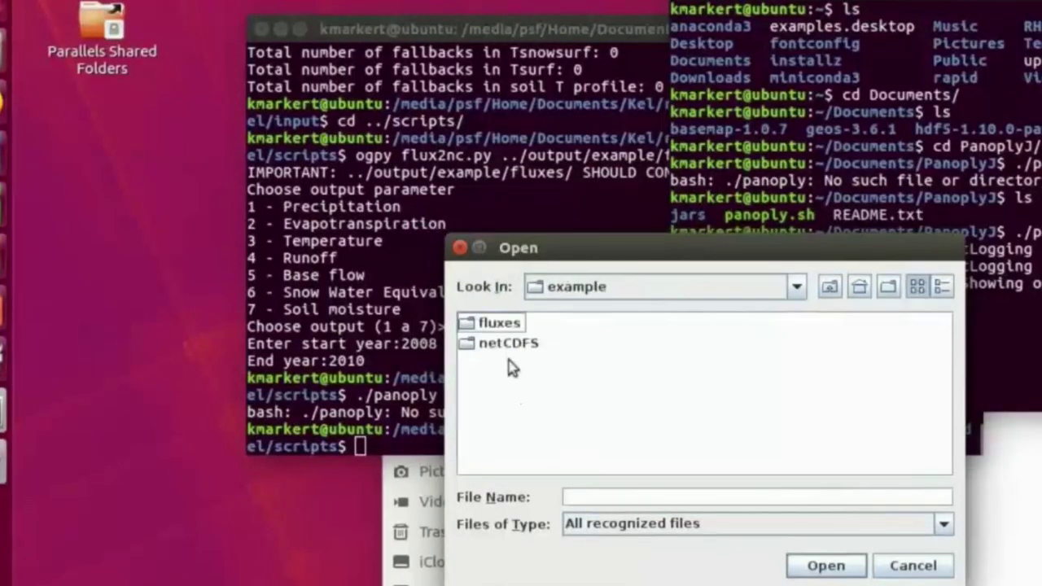
click(509, 344)
double_click(509, 344)
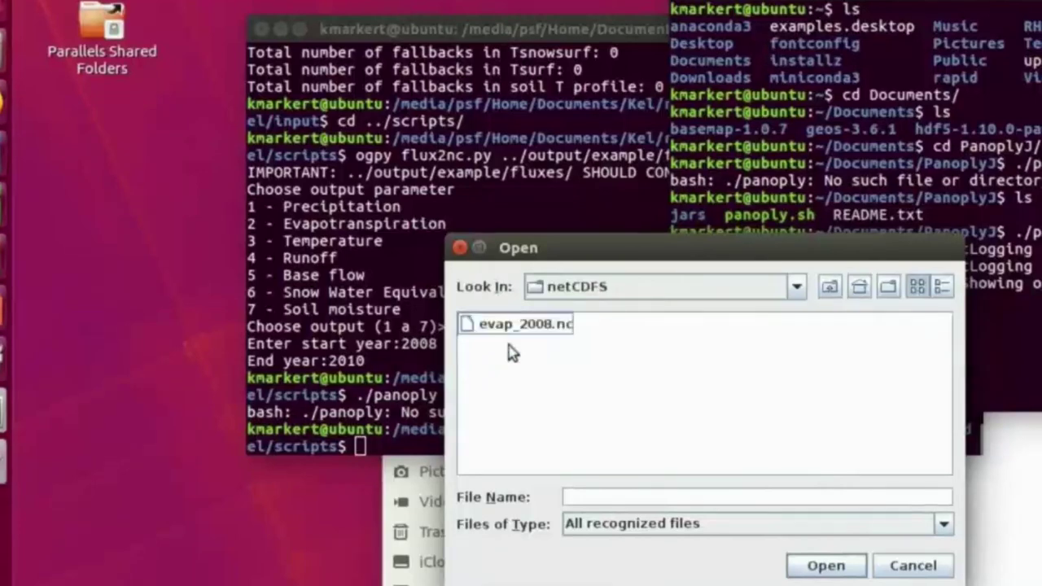
double_click(514, 324)
click(407, 259)
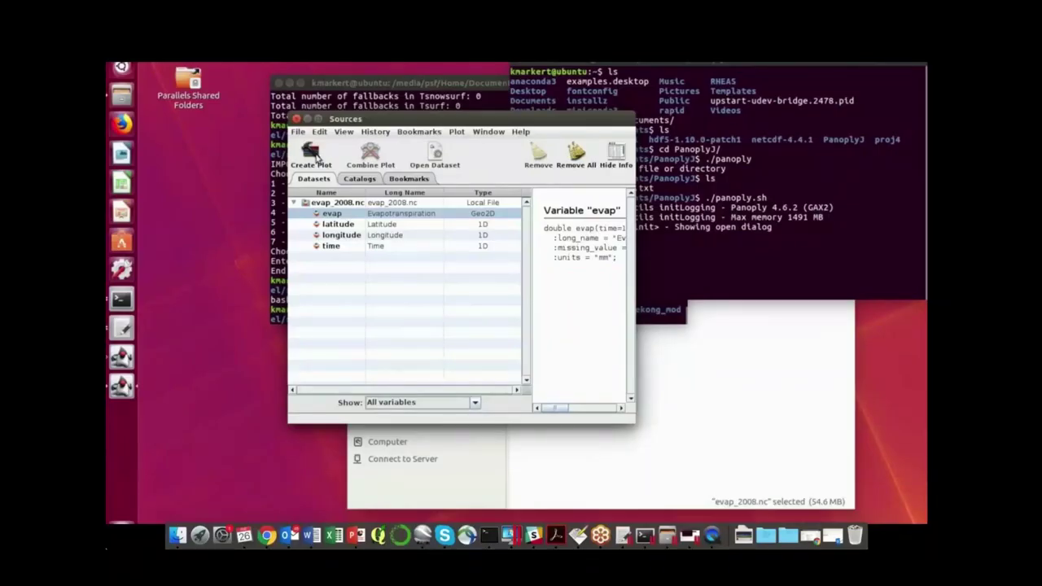
Create a longitude-latitude map of evap zoomed on the Mekong with fixed proportions
click(313, 155)
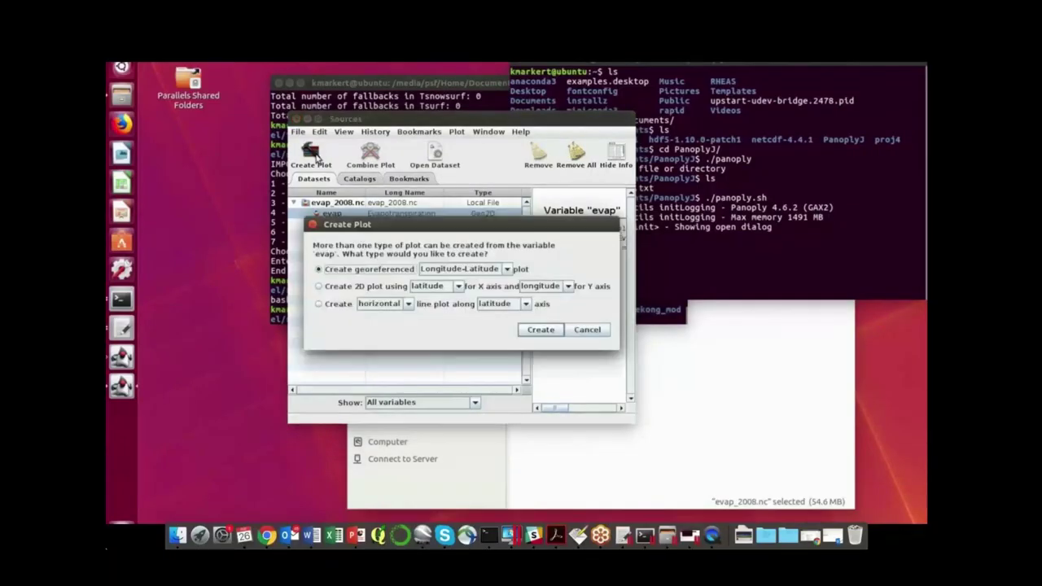
click(542, 329)
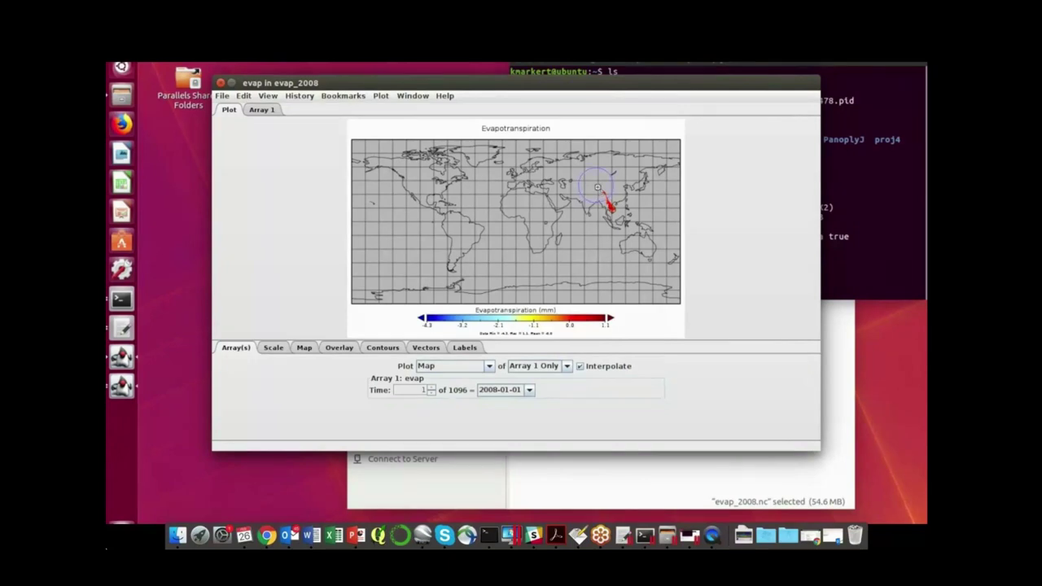
click(618, 214)
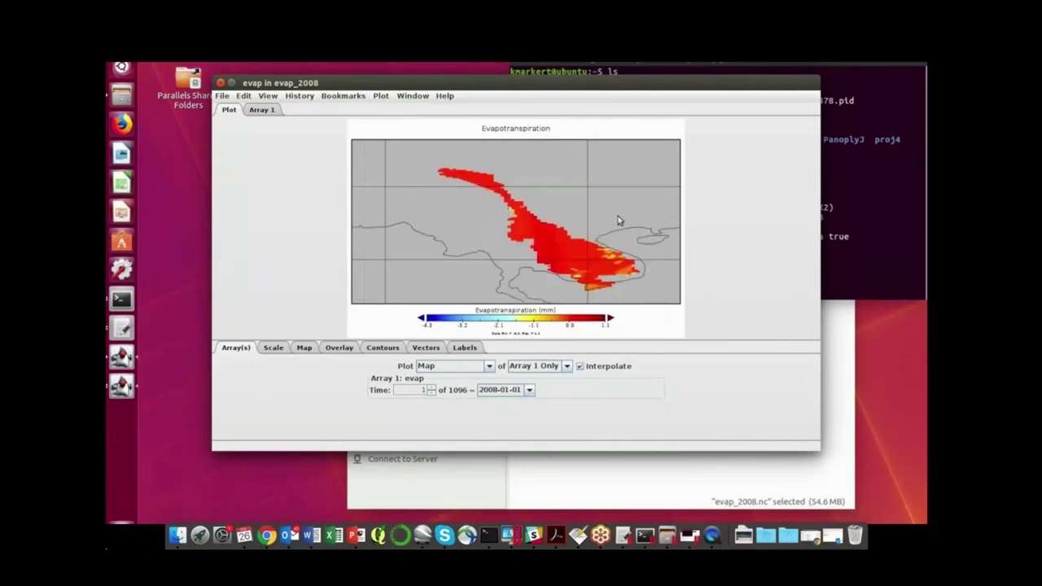
click(304, 347)
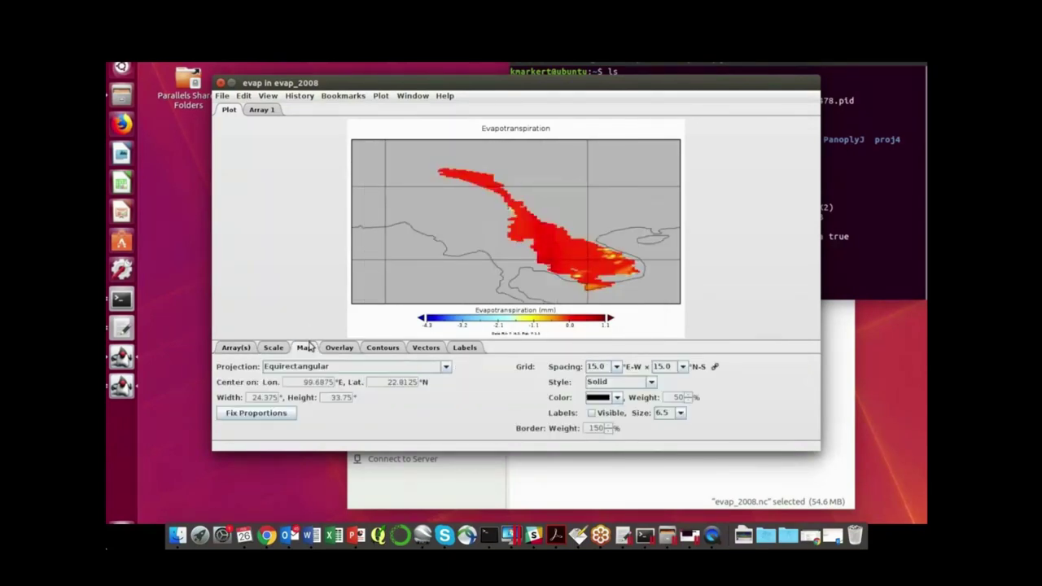
click(289, 416)
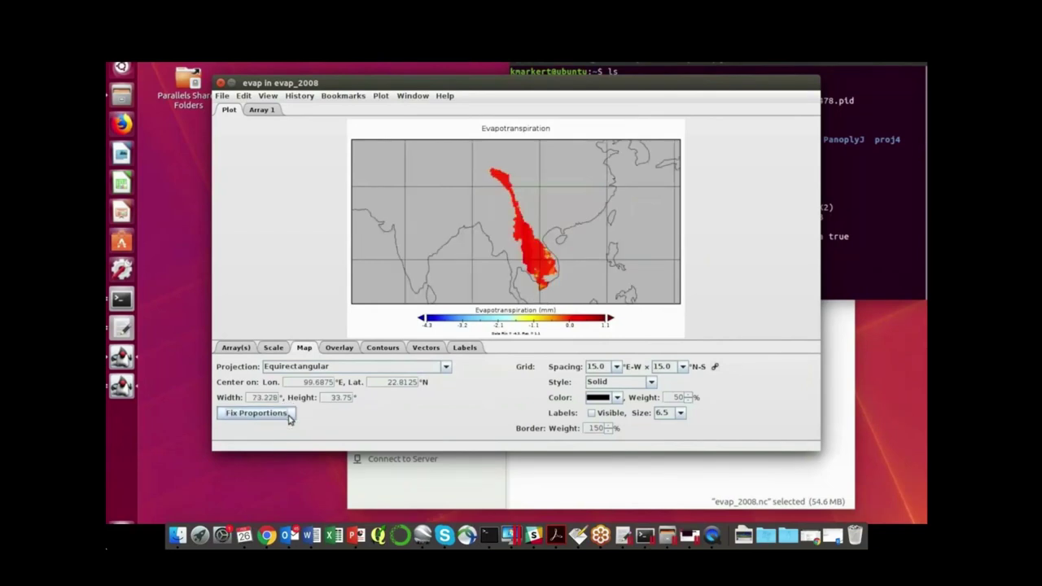
Set the colour scale minimum to 0
click(277, 350)
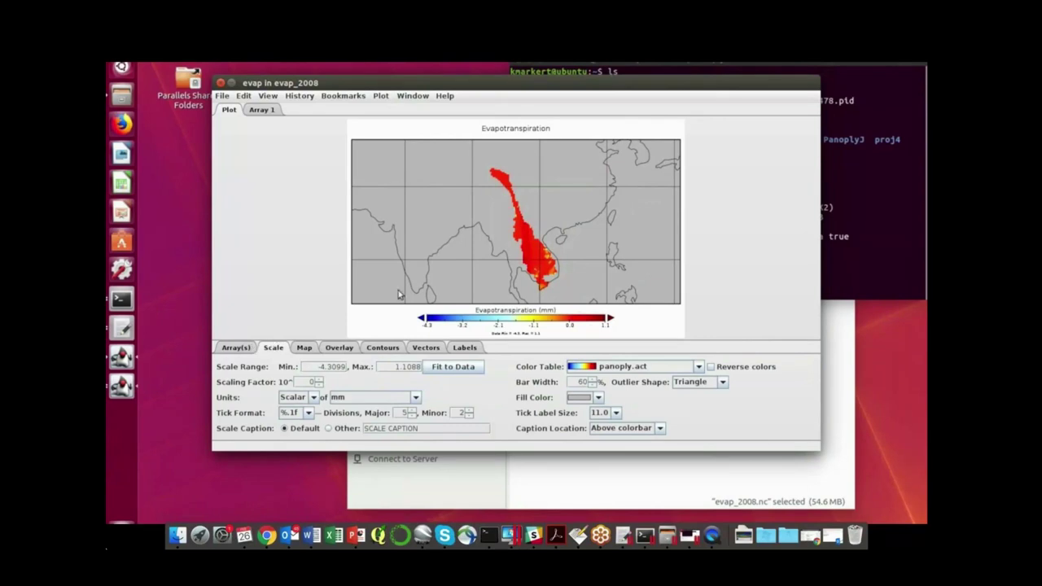
triple_click(324, 366)
text(0)
Disable interpolation, step the map to 2008-01-10, and fit the colour scale to the data
click(236, 347)
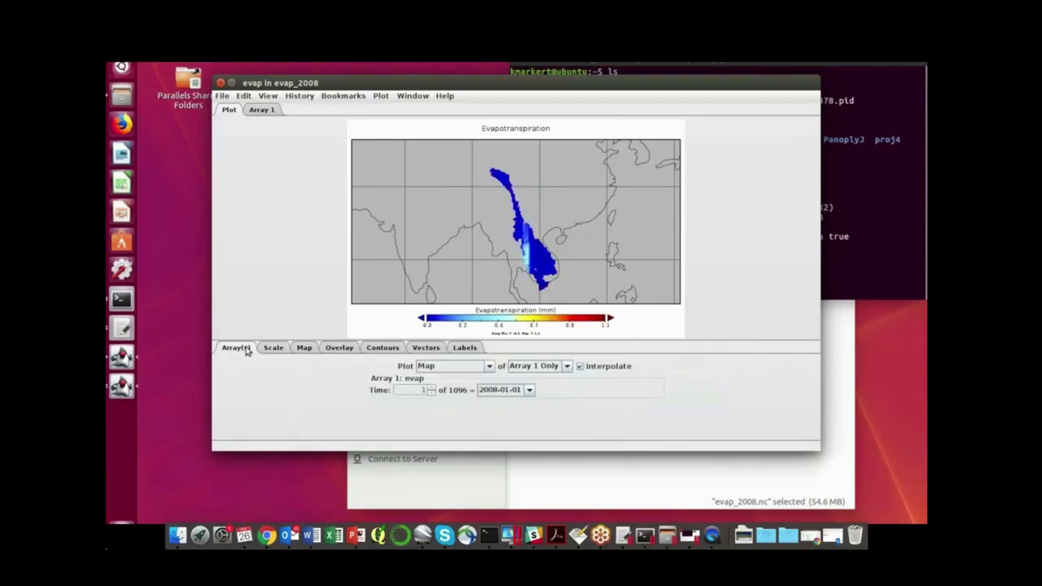
click(580, 367)
click(432, 388)
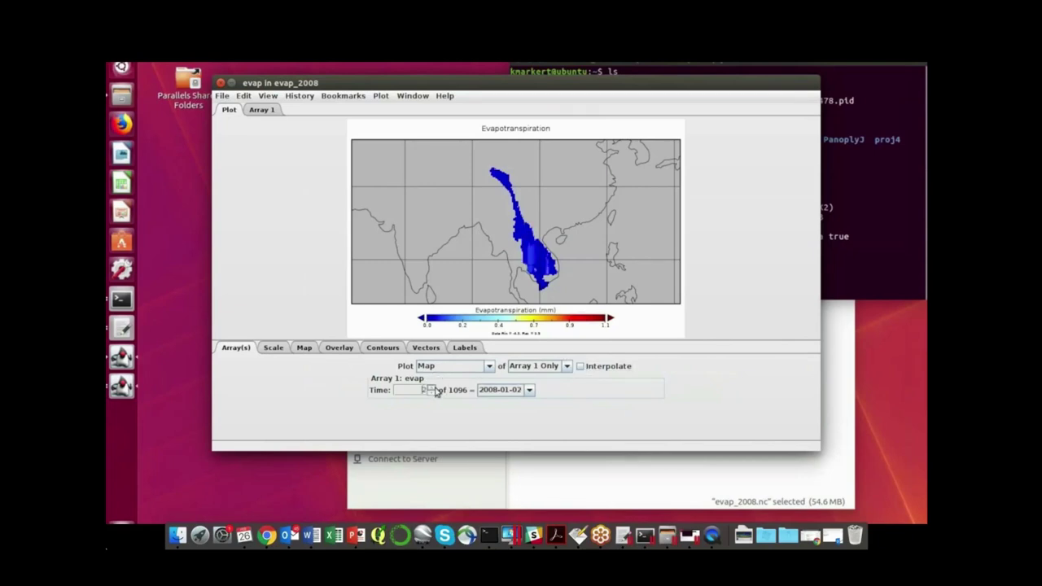
click(432, 388)
click(432, 387)
click(432, 388)
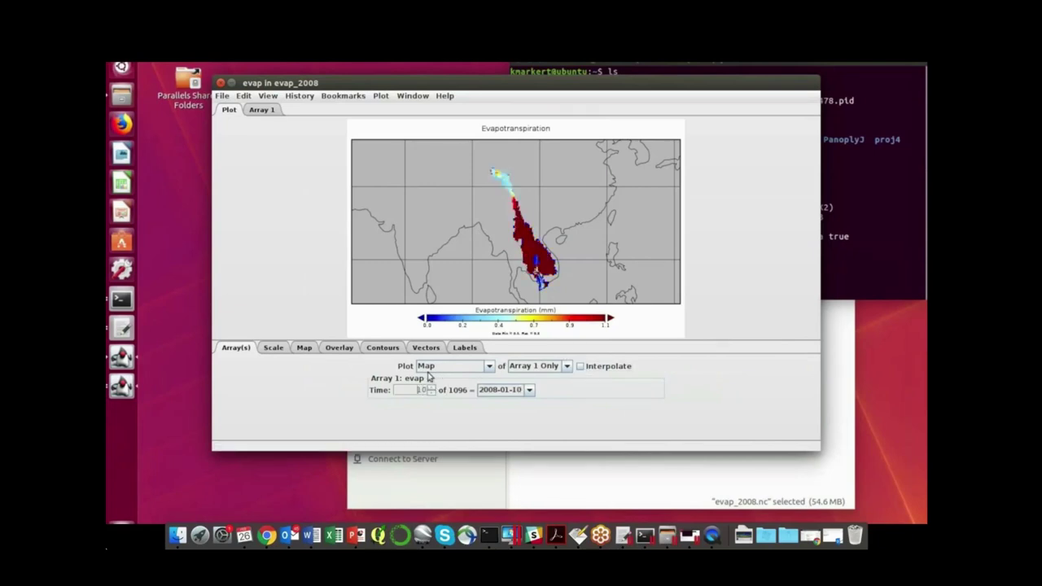
click(277, 349)
click(456, 365)
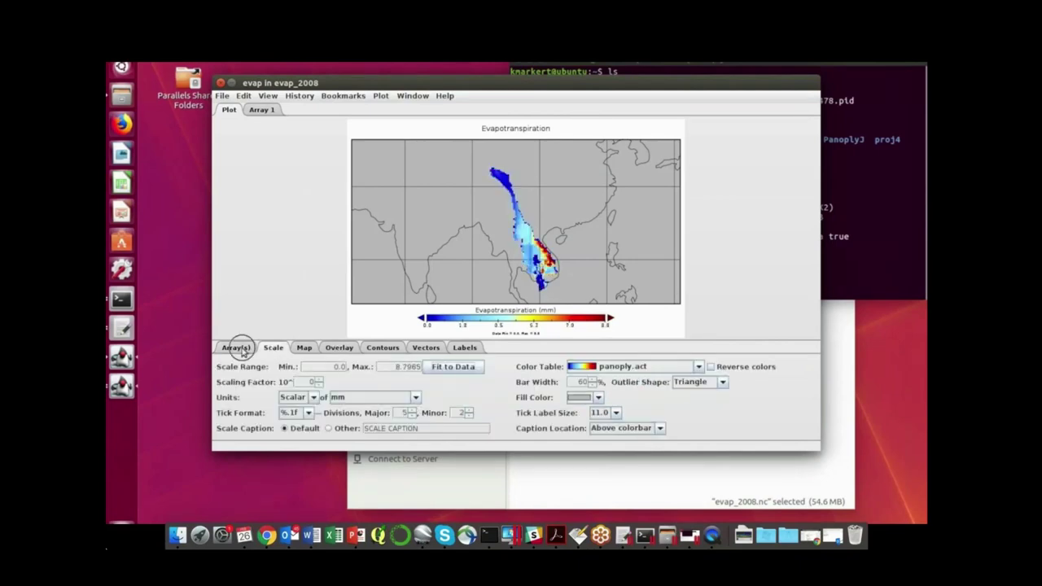
Step the evap map forward to 2008-02-14, then close the plot
click(236, 347)
click(433, 388)
click(432, 388)
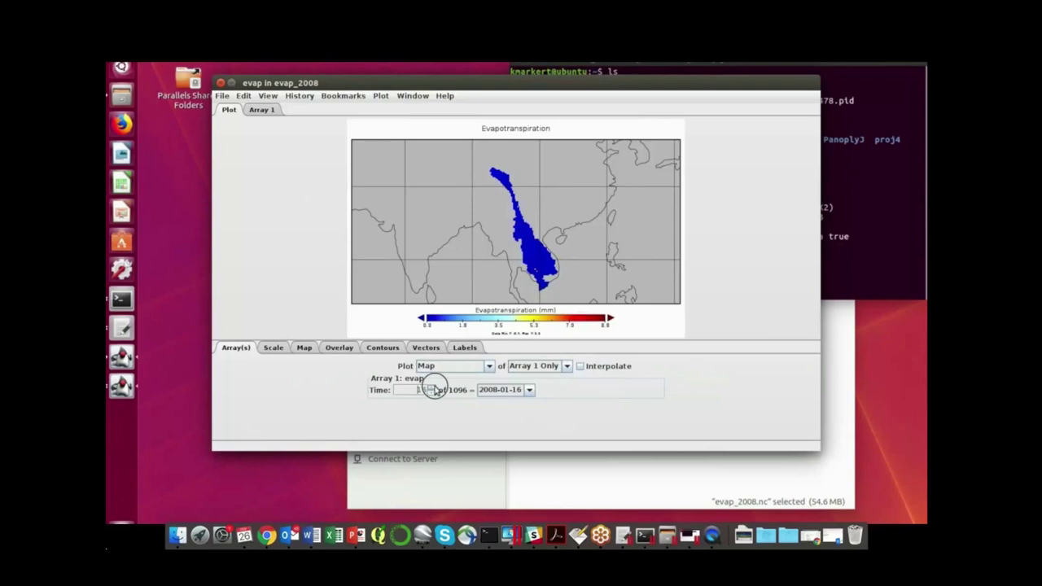
click(432, 387)
click(433, 387)
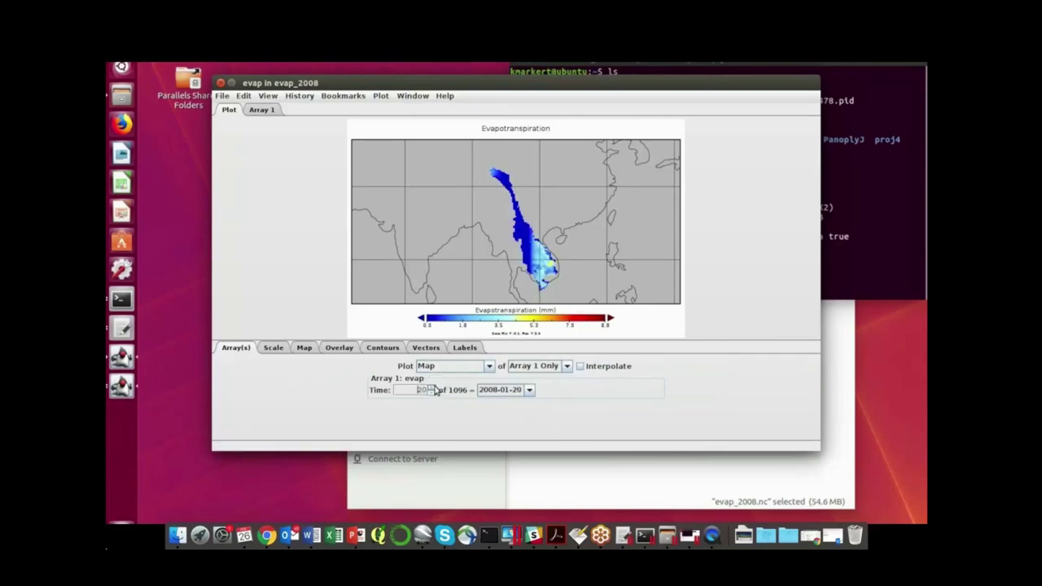
click(432, 388)
click(432, 387)
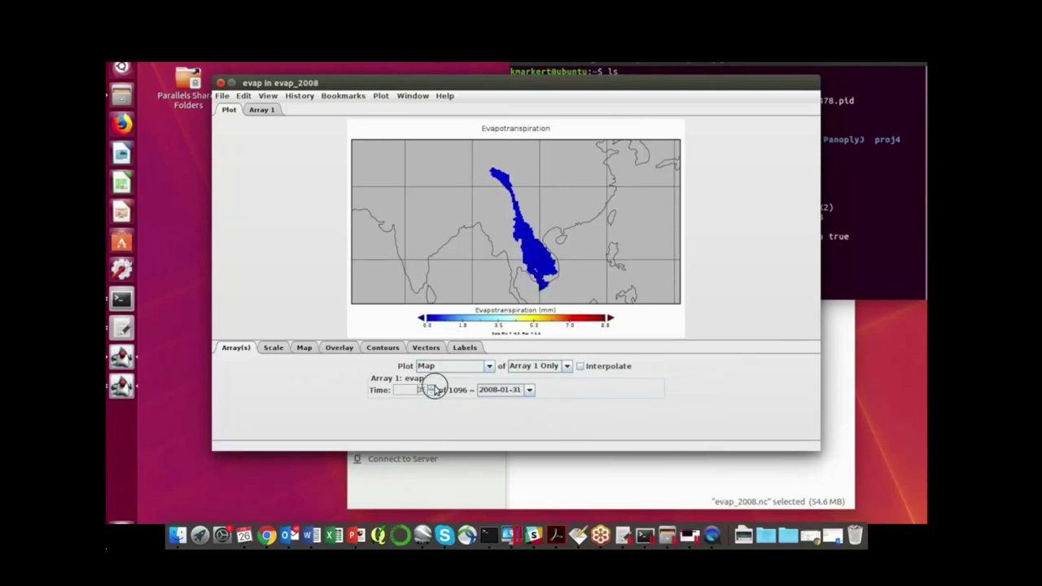
click(432, 388)
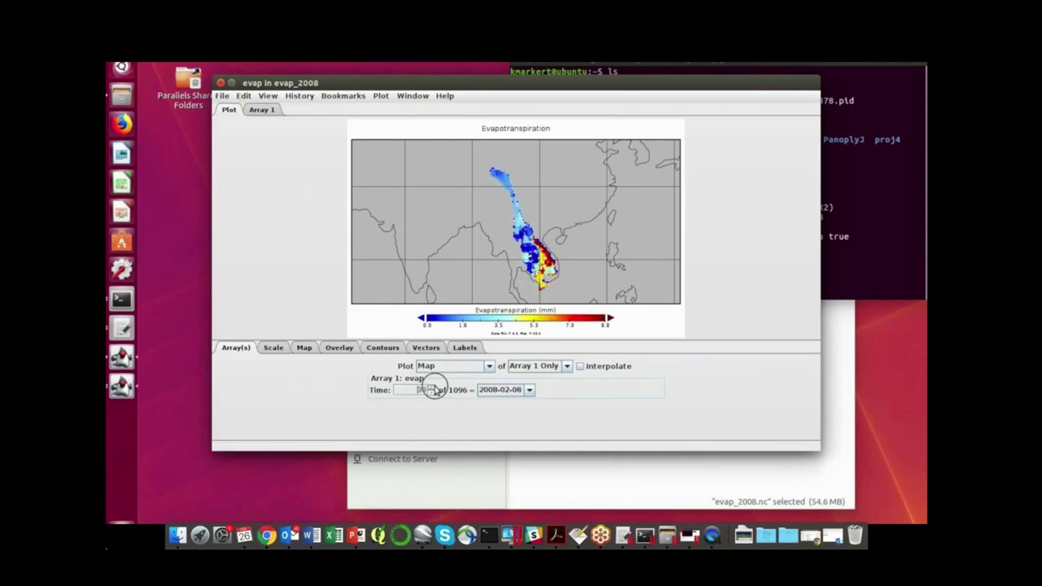
click(432, 388)
click(433, 387)
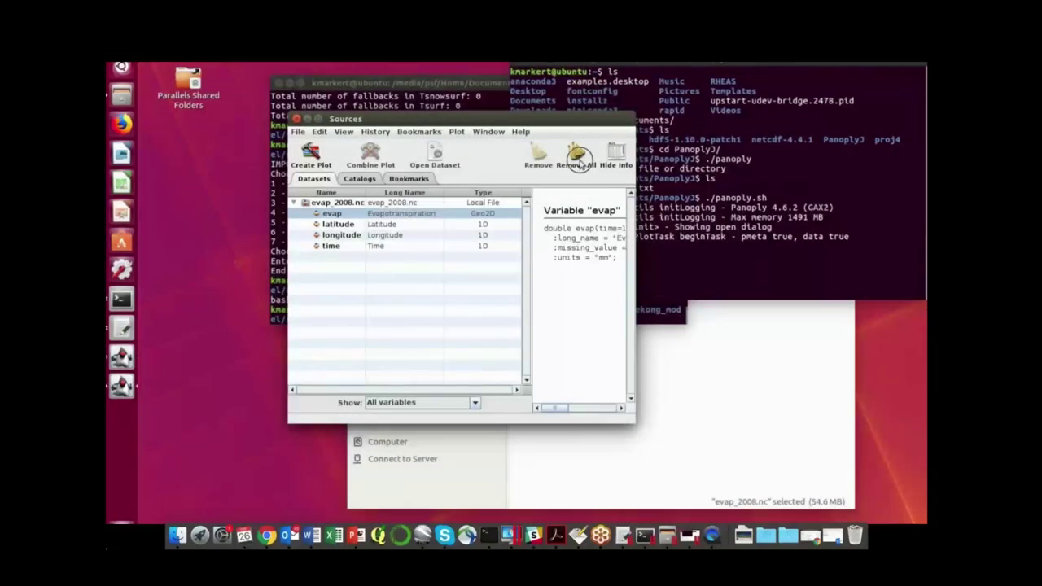
click(580, 162)
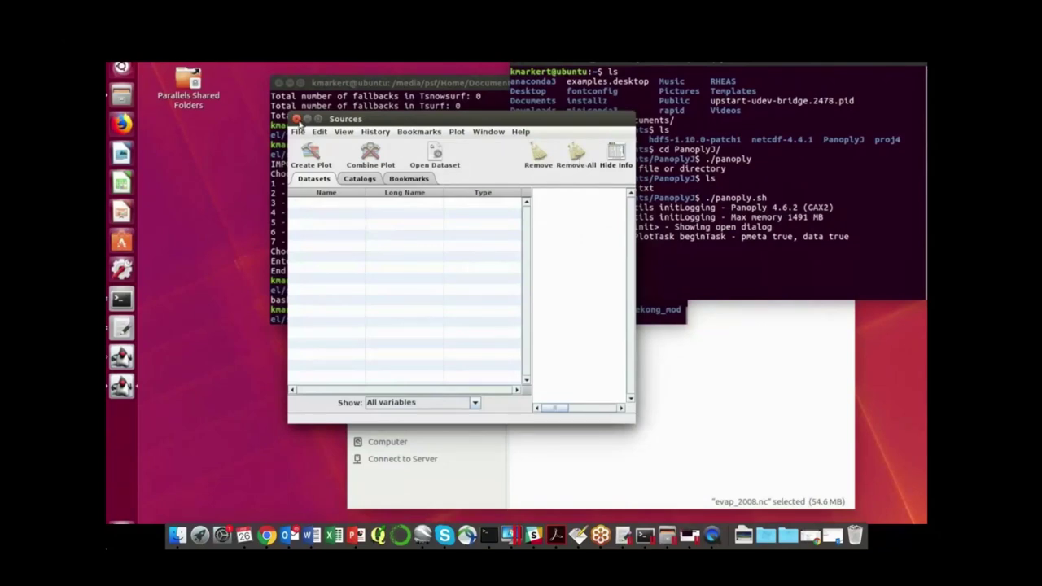
Close Panoply and check base_1980.nc and runoff_1980.nc in the netCDFS folder
click(296, 119)
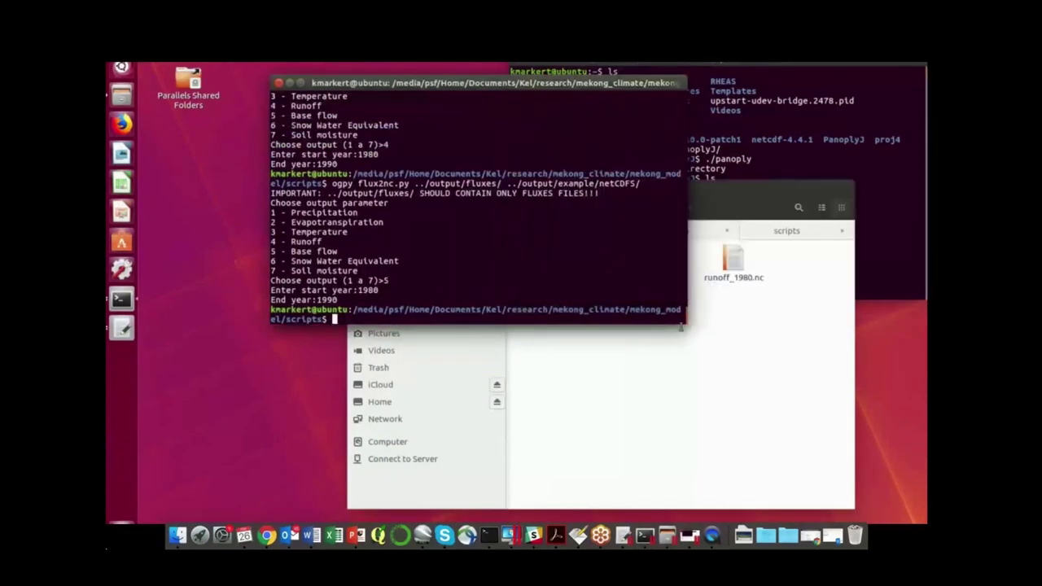
click(681, 333)
click(556, 260)
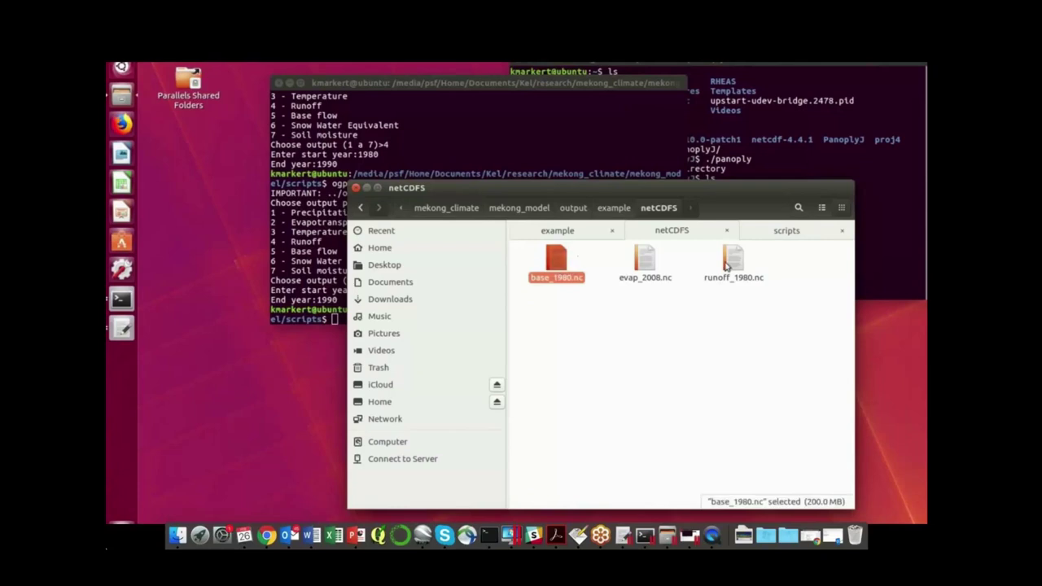
click(727, 265)
click(560, 91)
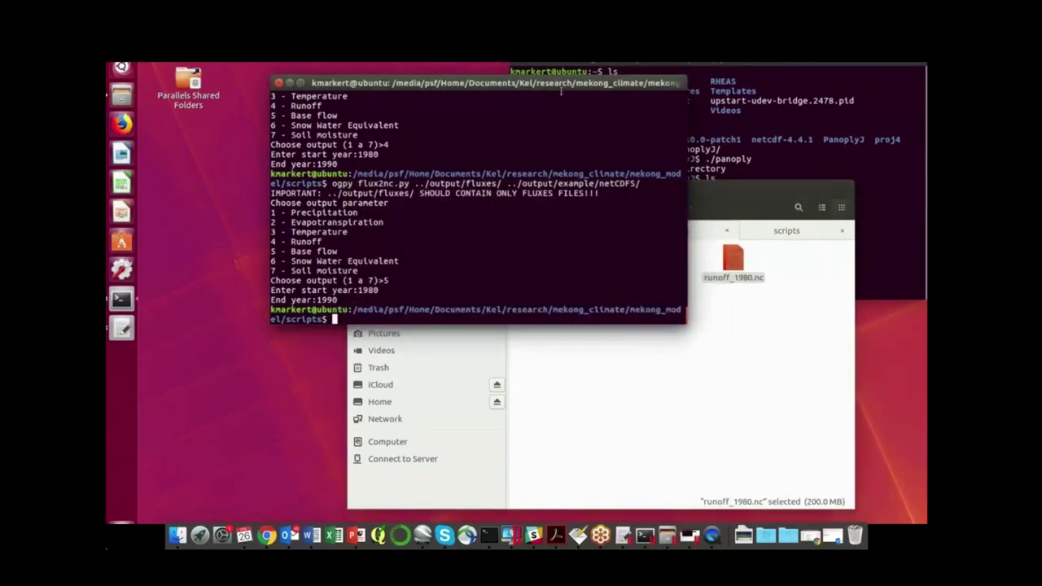
Type 'ogpy rout_vic.py' with Stn10501_UHFile.csv and Stn10501_Gauge_Frac.tif as arguments
text(ogpy rout_vic.py ../input/routing/)
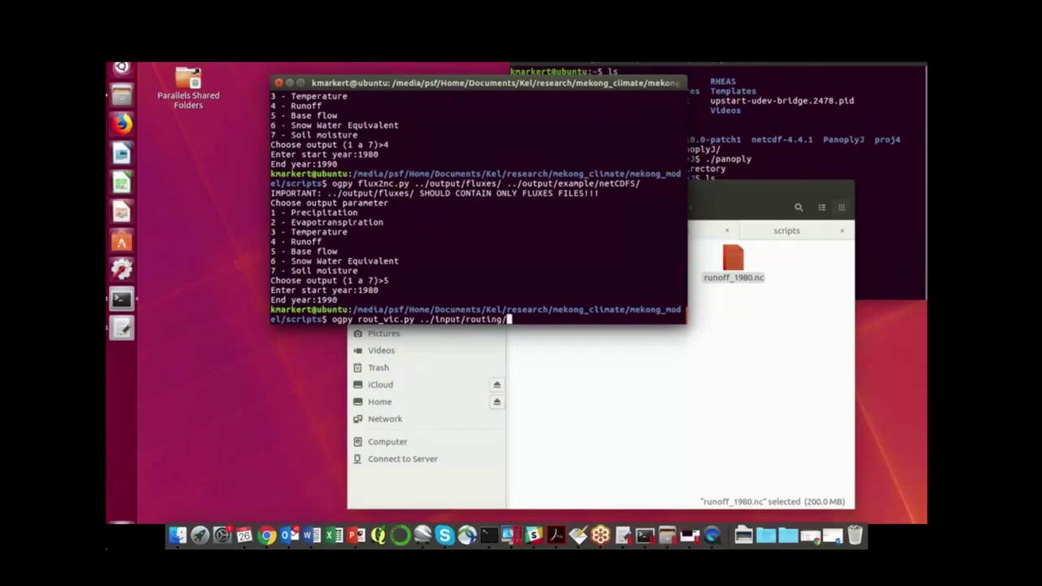
text(Stn10501_UH)
key(Tab)
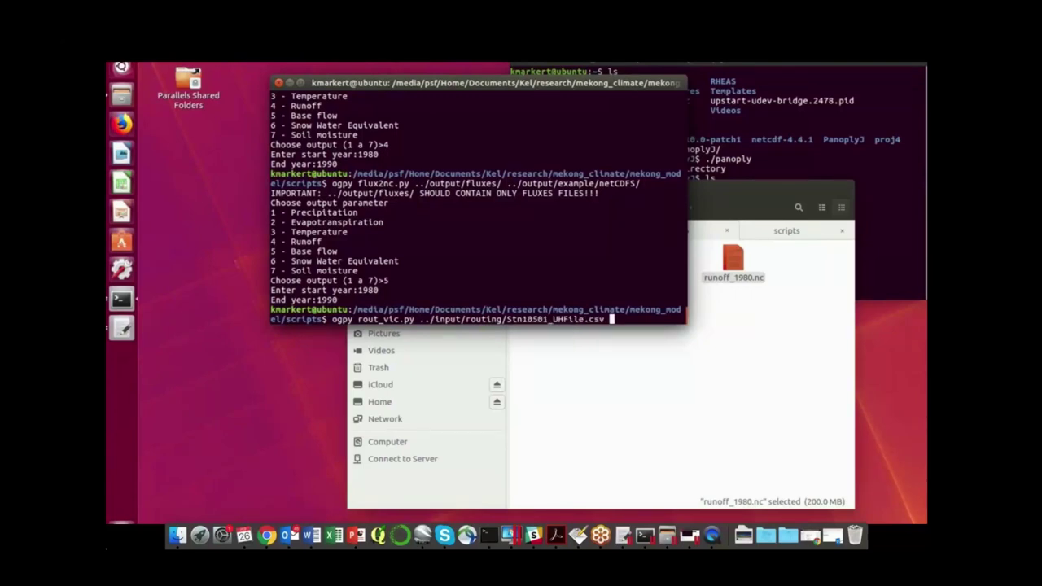
text(../in)
key(Tab)
text(rou)
key(Tab)
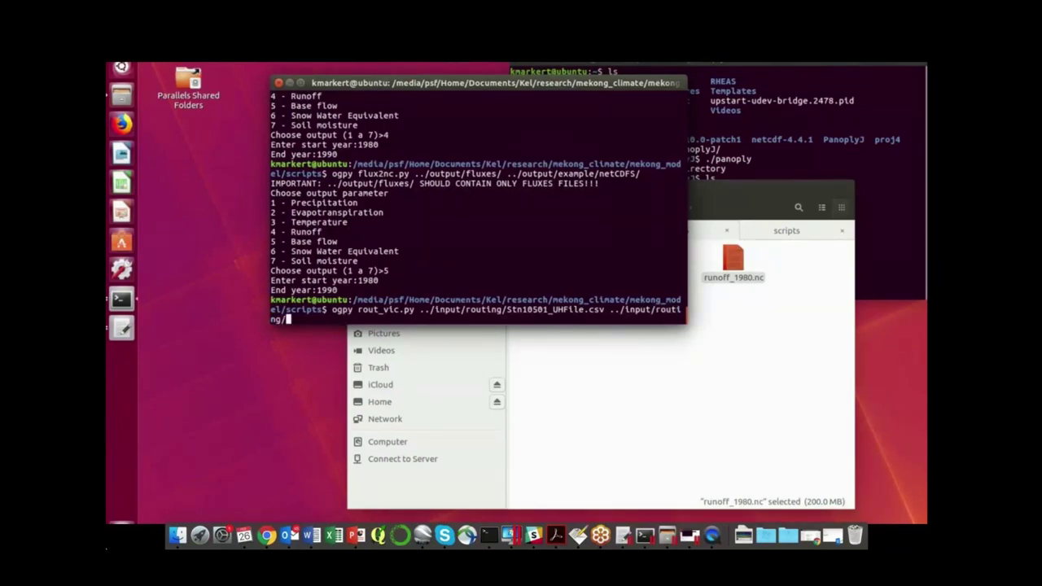
text(Stn10501_fra)
key(BackSpace)
key(BackSpace)
key(BackSpace)
text(ga)
key(BackSpace)
key(BackSpace)
text(G)
key(Tab)
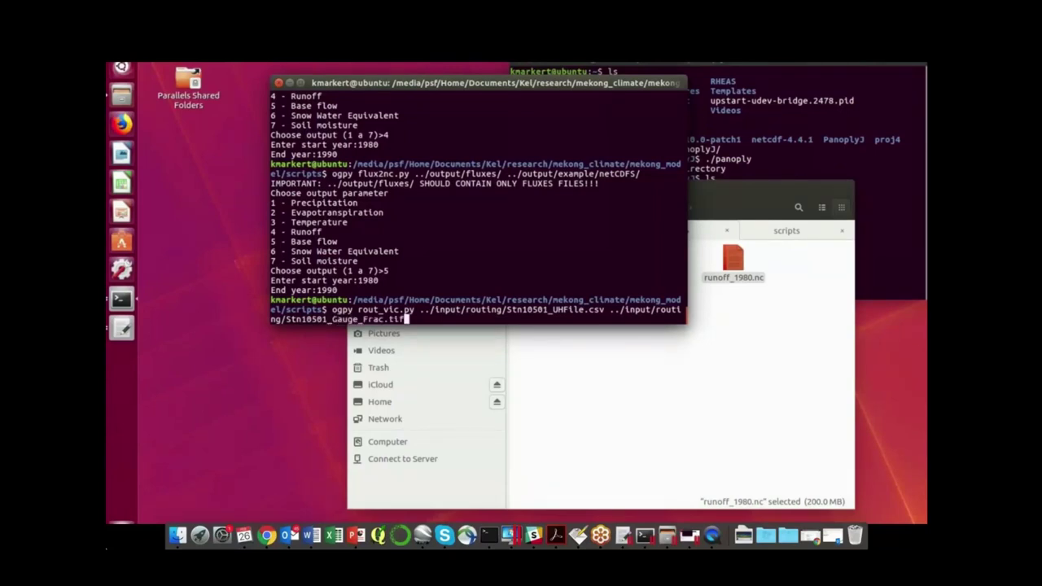
Add the ../output/example/netCDFS/ folder path to the command
text(../ou)
key(Tab)
text(exa)
key(Tab)
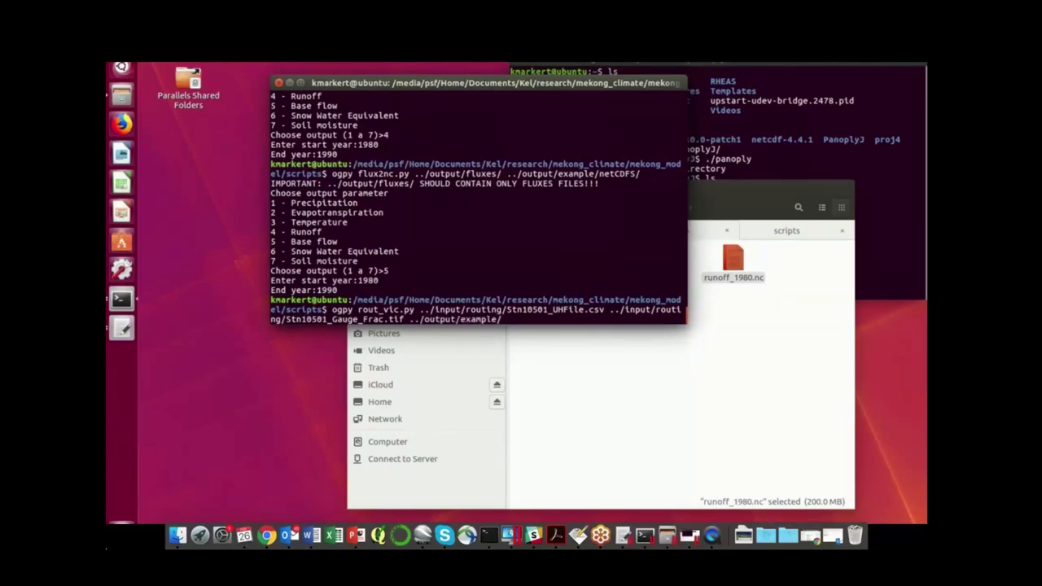
text(net)
key(Tab)
Append runoff_1980.nc, base_1980.nc, Stn10501_rout_out.csv, 1980–1990 dates, True, Mekong_grid_subbasin.tif and run
text(runoff_1980.)
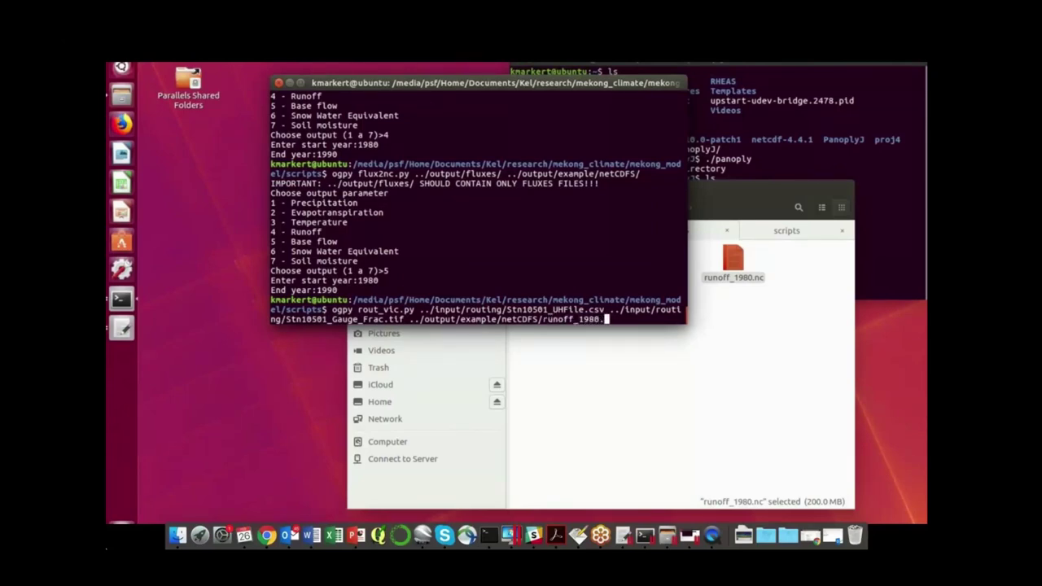
text(nc ../output/exam)
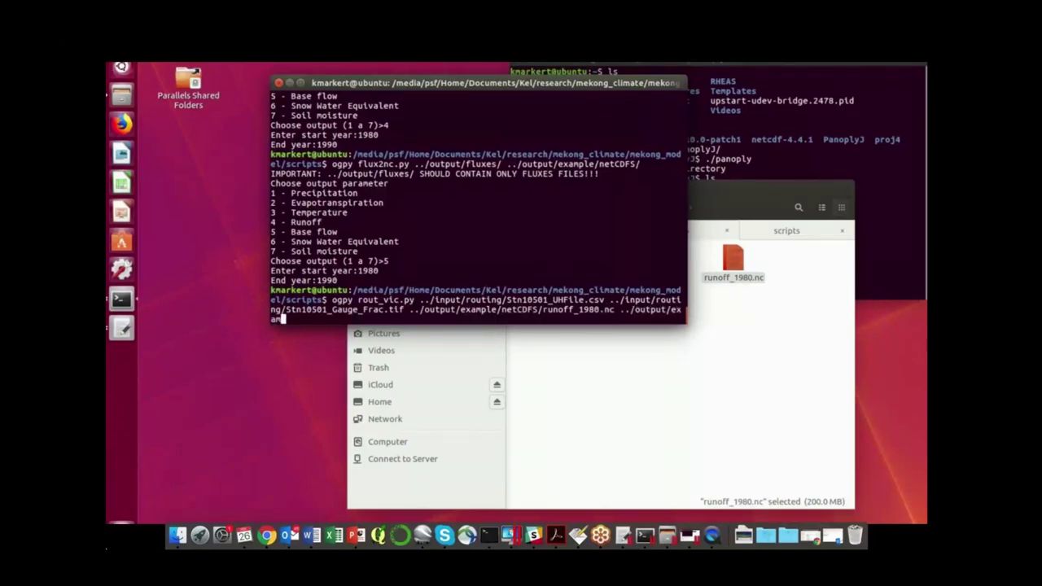
text(ple/netCDFs/base)
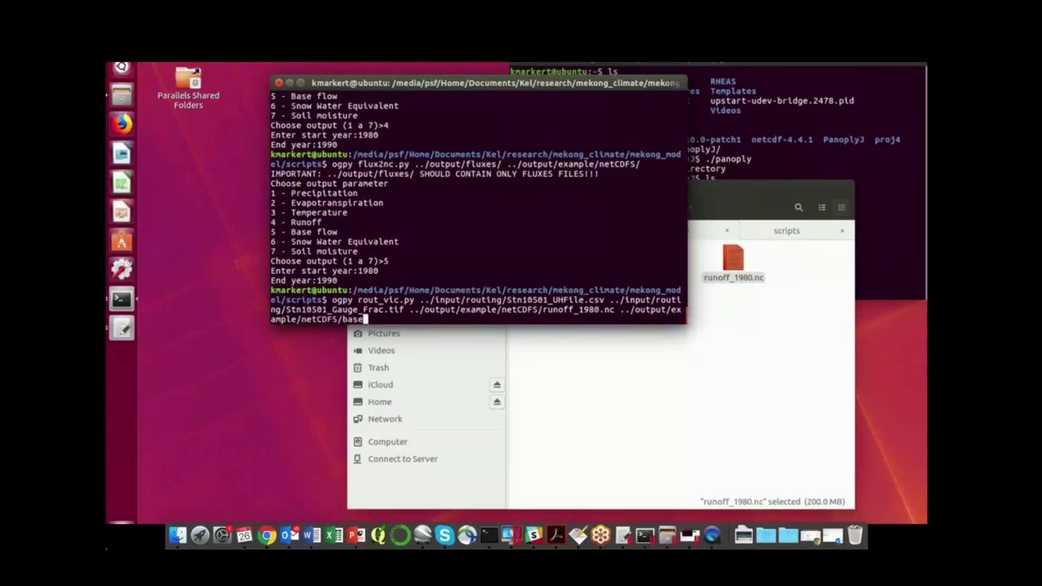
key(Tab)
text(../output/)
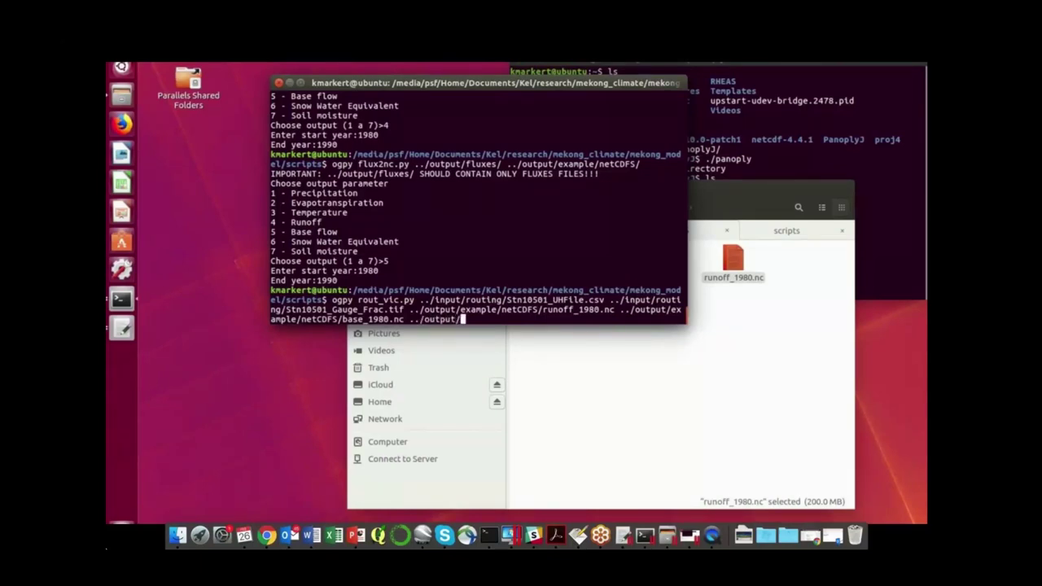
text(exm)
key(Tab)
text(Stn10501)
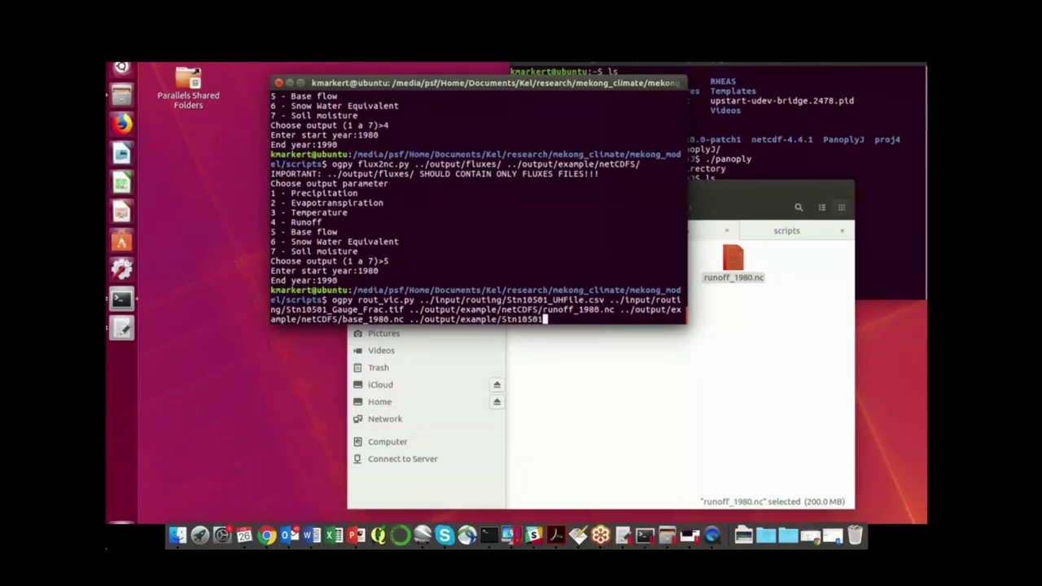
text(_rout_out.csv 2)
key(BackSpace)
text(1980)
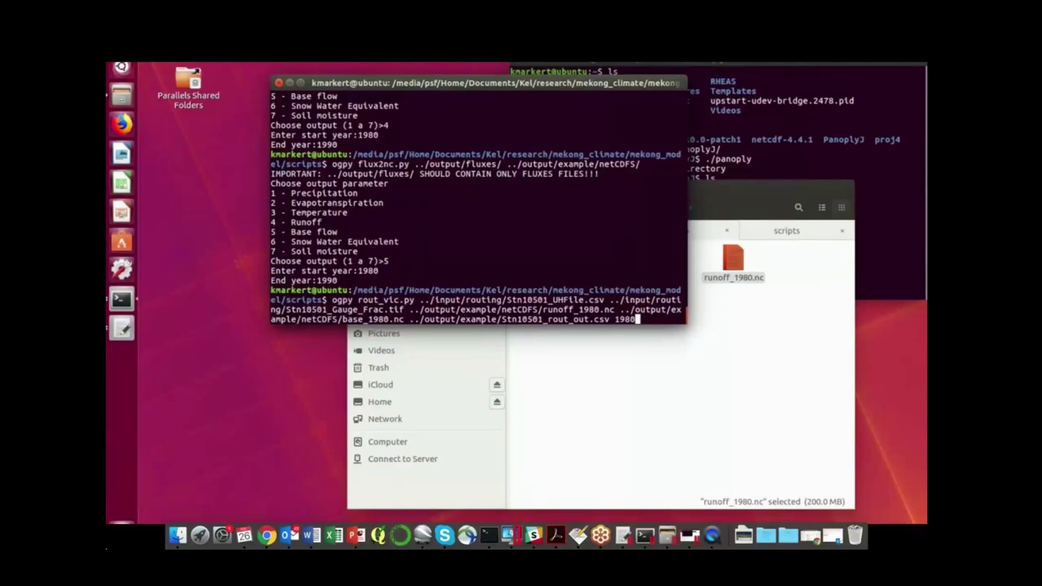
text(0101 19901231)
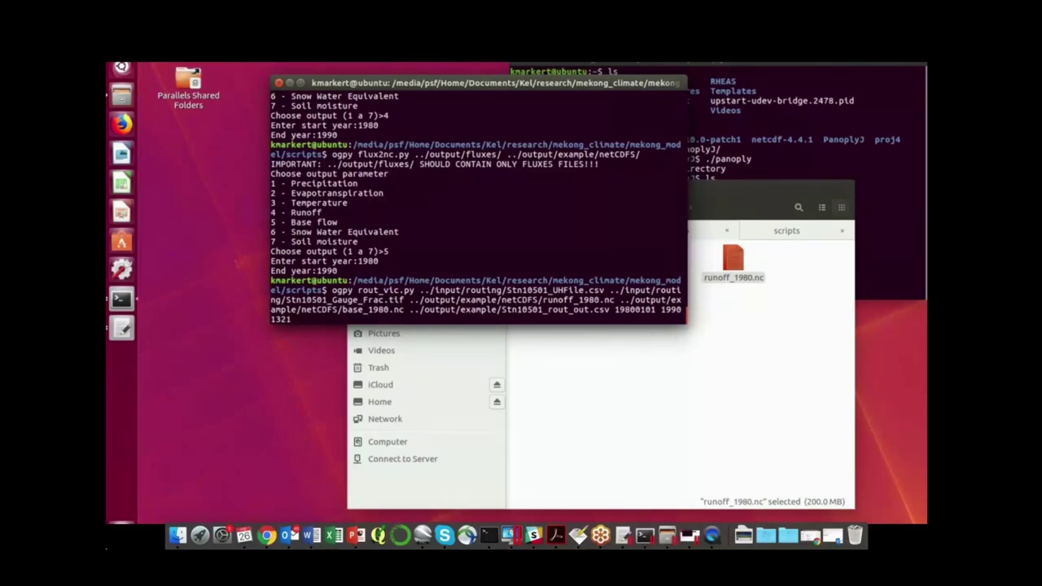
text( True ../input/gis/)
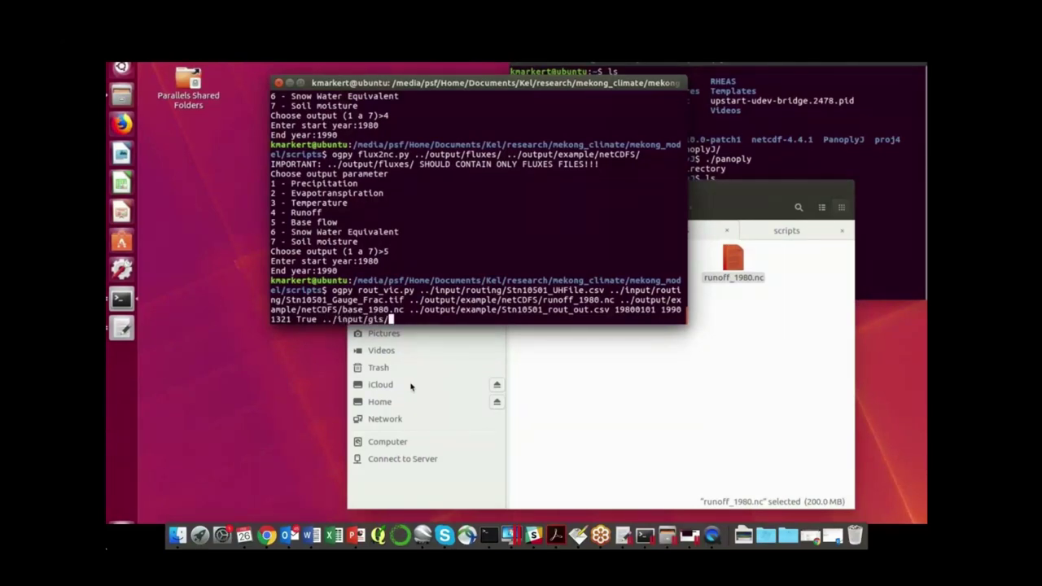
text(Mekong_grid_subbasin.t)
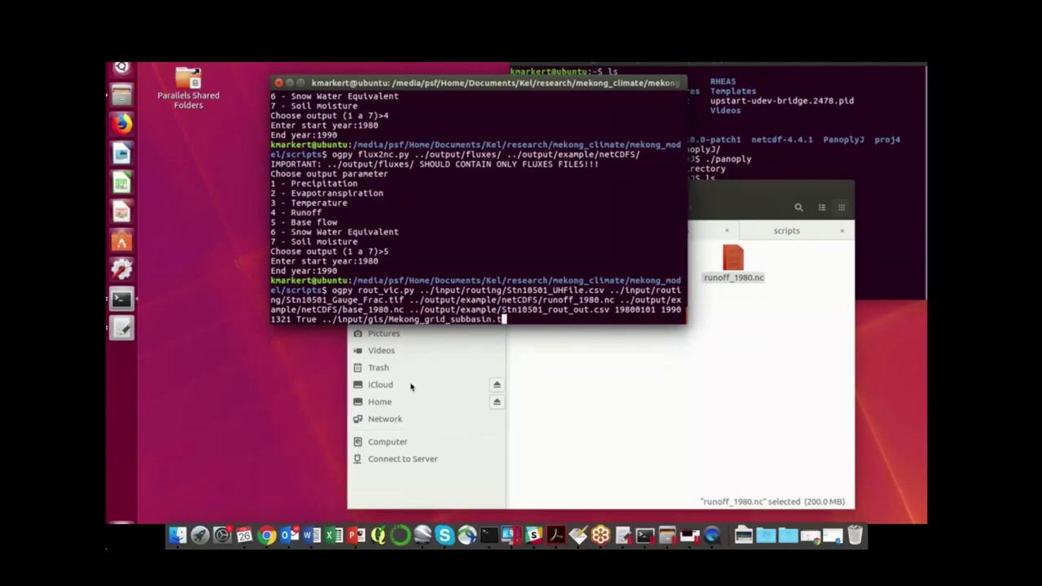
text(if)
key(Return)
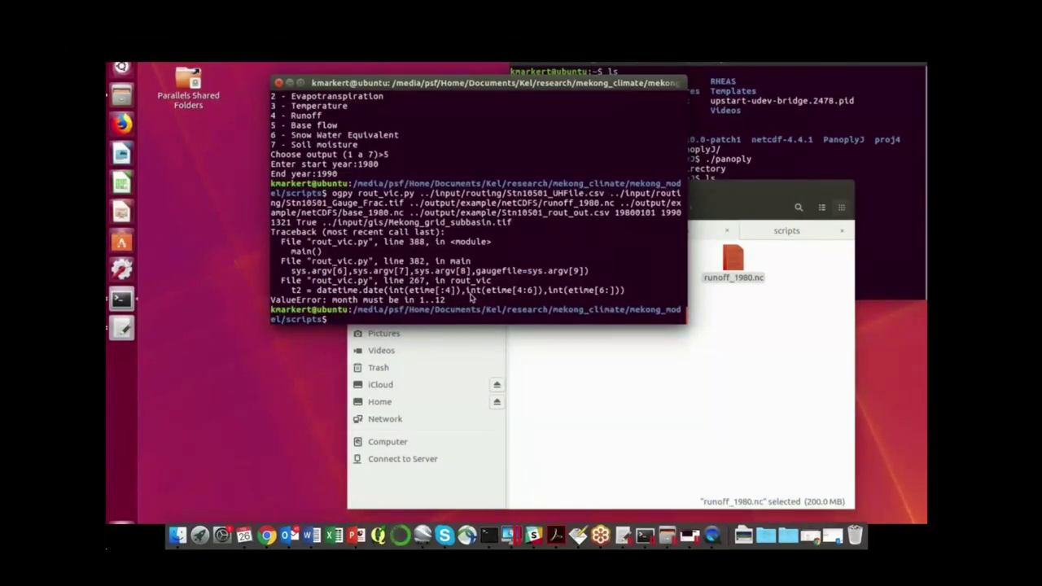
Rerun rout_vic.py with end date 19901231, then open a new Files tab of netCDFS
key(ctrl+Left)
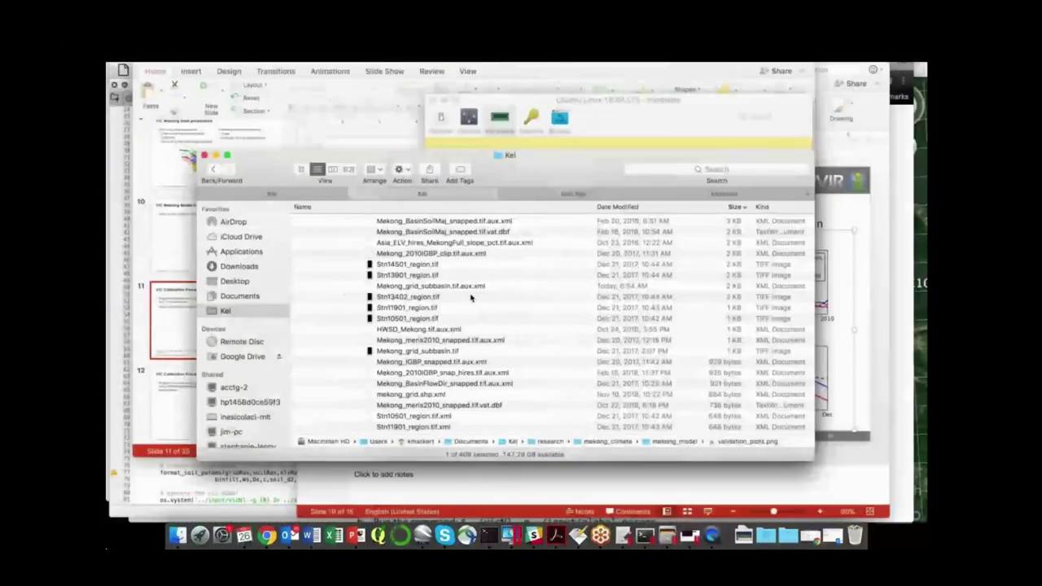
key(ctrl+Right)
key(Up)
key(Left)
key(Left)
key(Left)
key(Left)
key(Left)
key(Left)
key(Left)
key(Left)
key(Left)
key(Left)
key(Left)
key(Left)
key(Left)
key(Left)
key(Left)
key(Left)
key(Left)
key(Left)
key(Left)
key(Left)
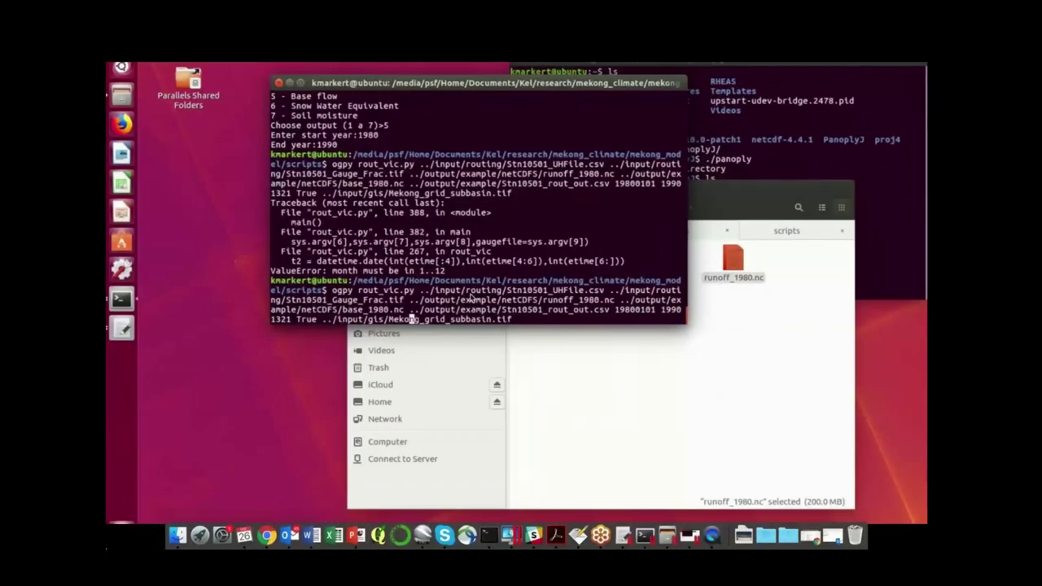
key(Left)
key(Left)
key(Left)
key(Left)
key(Left)
key(Left)
key(Left)
key(Left)
key(Left)
key(Left)
key(Left)
key(Left)
key(Left)
key(Left)
key(Left)
key(Left)
key(Left)
key(Left)
key(Left)
key(Left)
key(BackSpace)
key(BackSpace)
key(BackSpace)
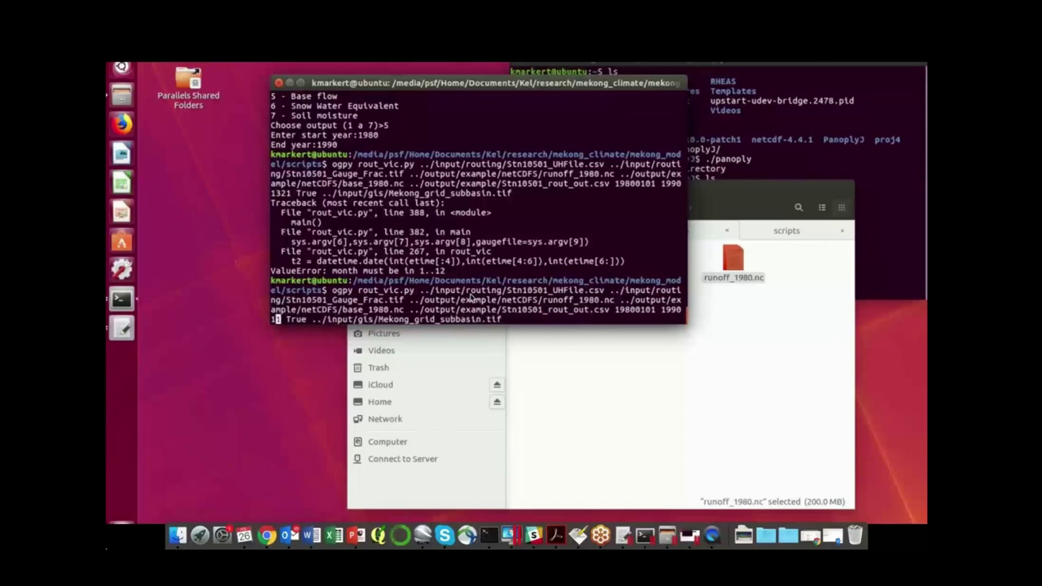
key(Return)
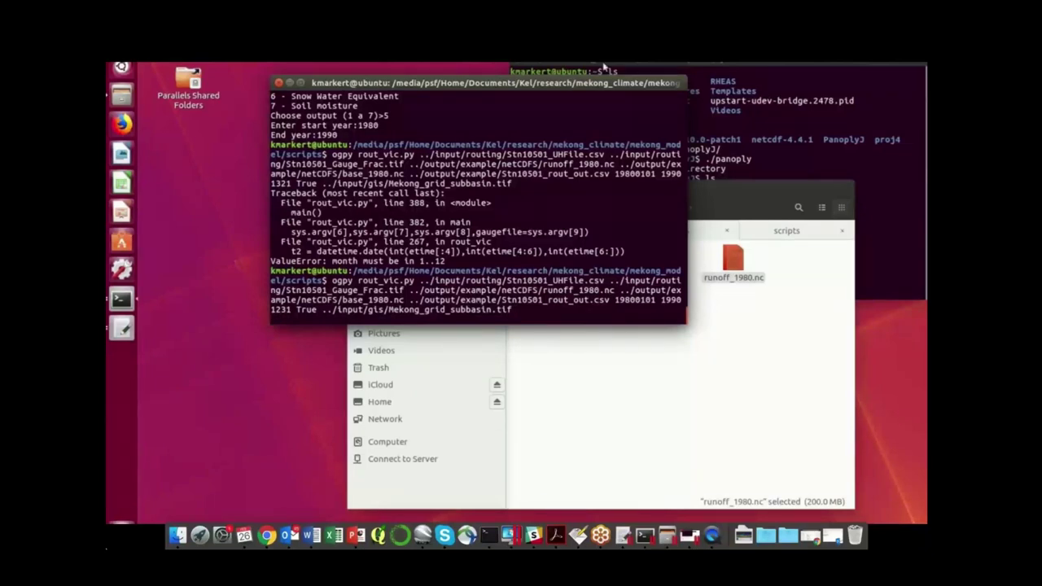
click(824, 444)
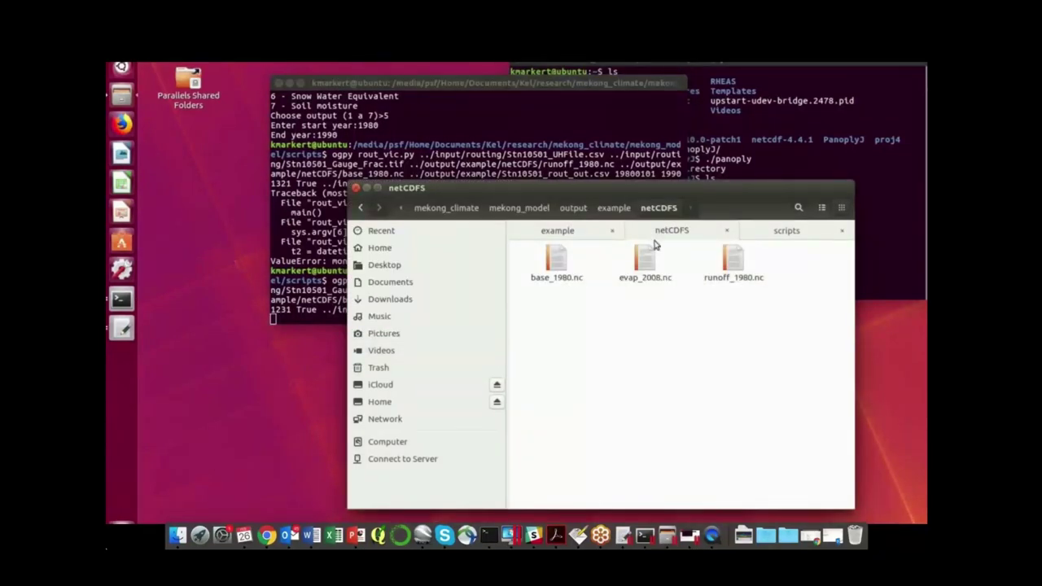
key(ctrl+t)
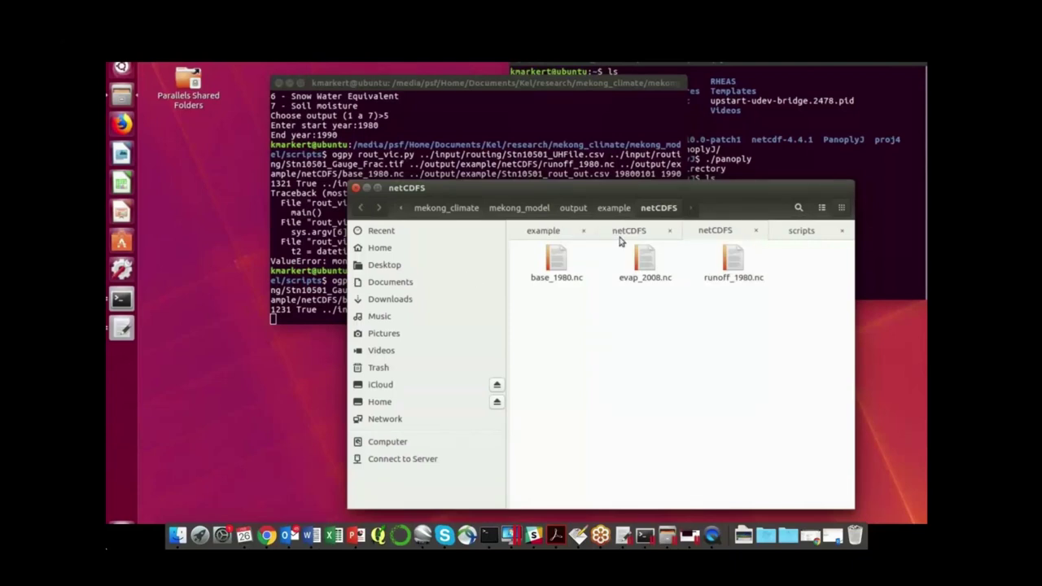
Open Stn10501_UHFile.csv from the routing folder and accept the Text Import settings
double_click(653, 302)
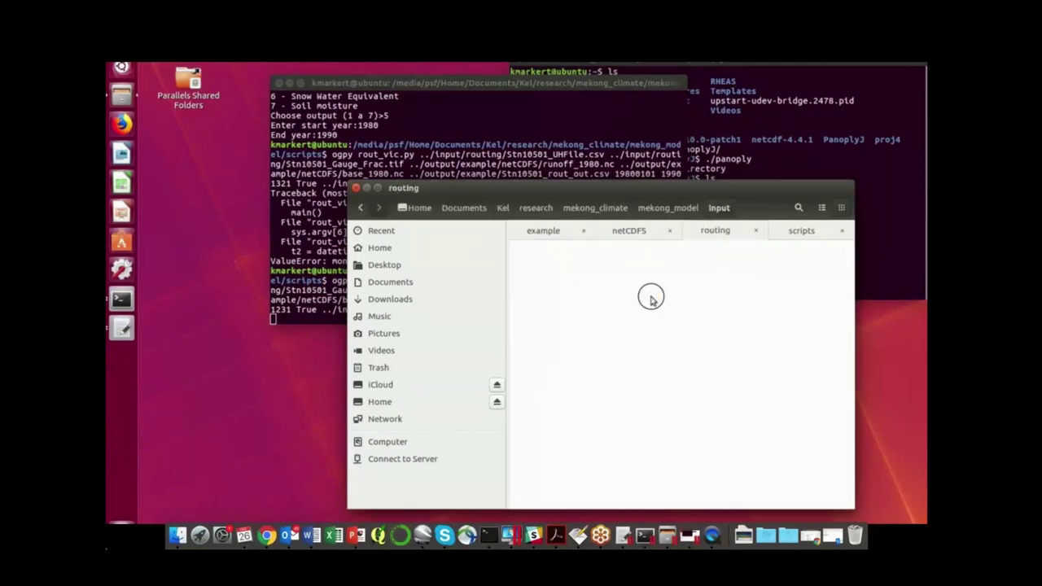
scroll(607, 329, down, 3)
scroll(608, 334, down, 5)
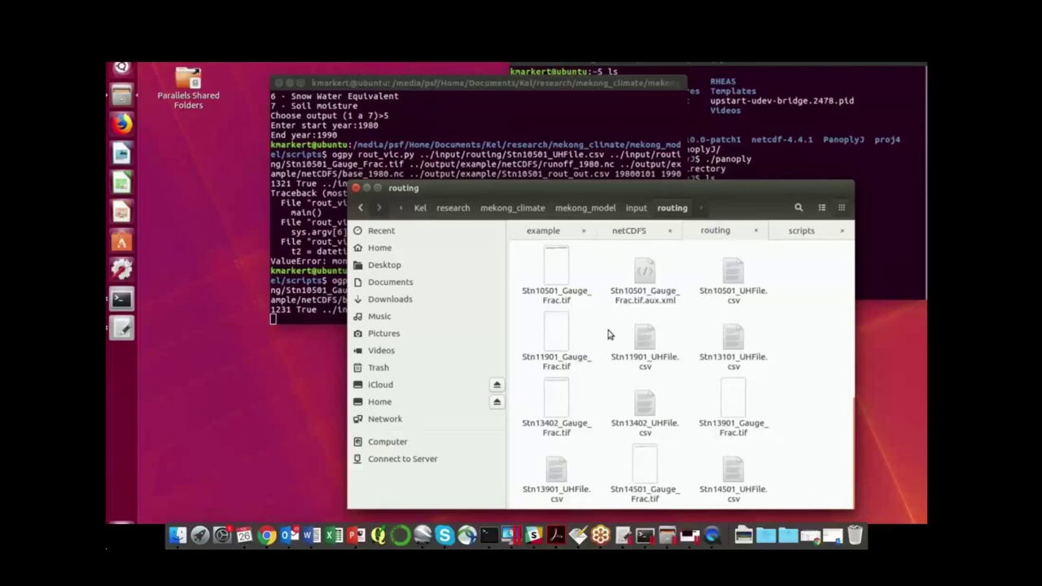
double_click(733, 273)
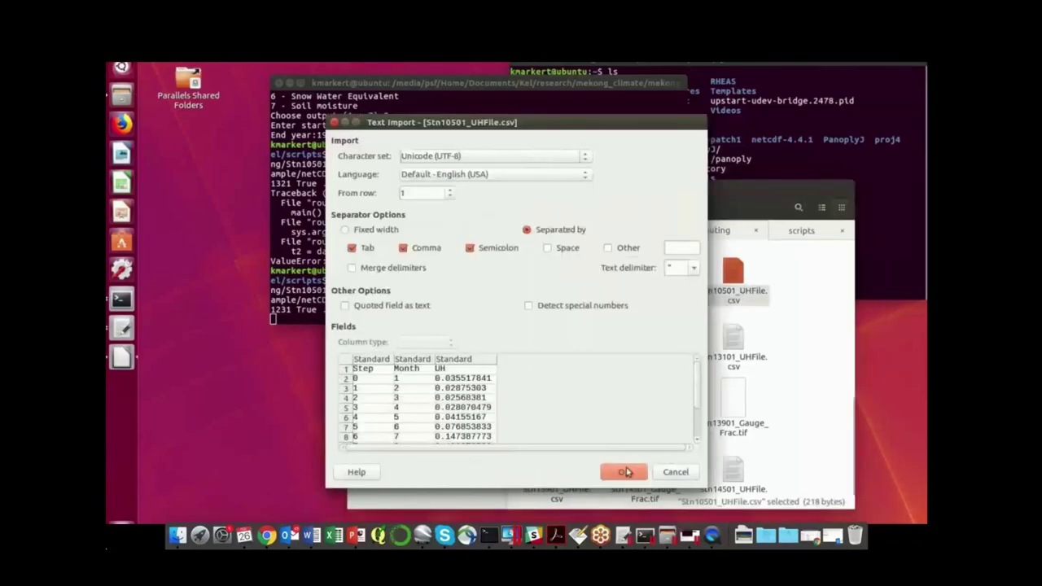
click(623, 471)
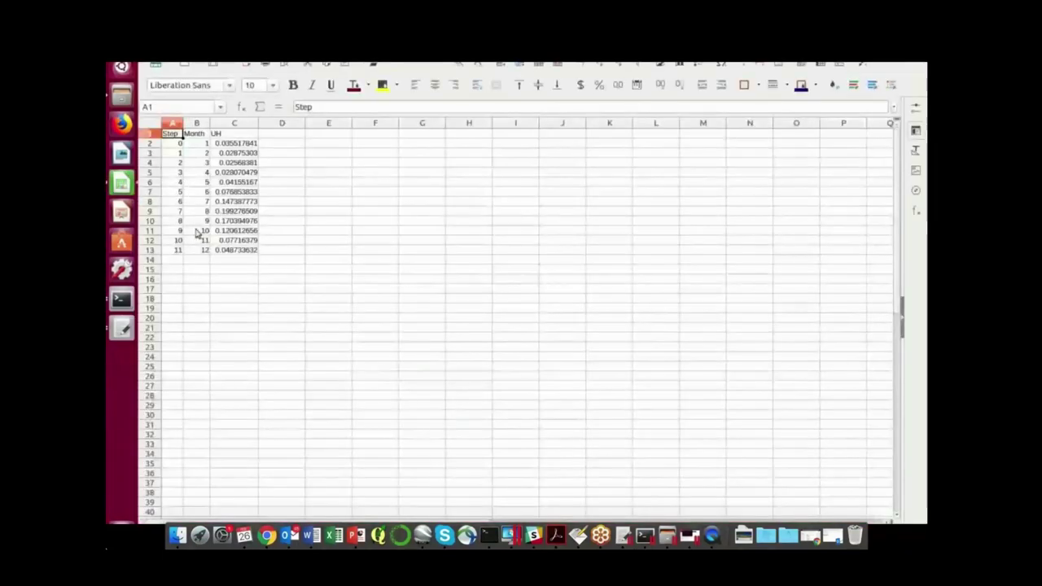
Select the UH values in column C from C2 down to inspect the 12 monthly values
drag(234, 143, 238, 253)
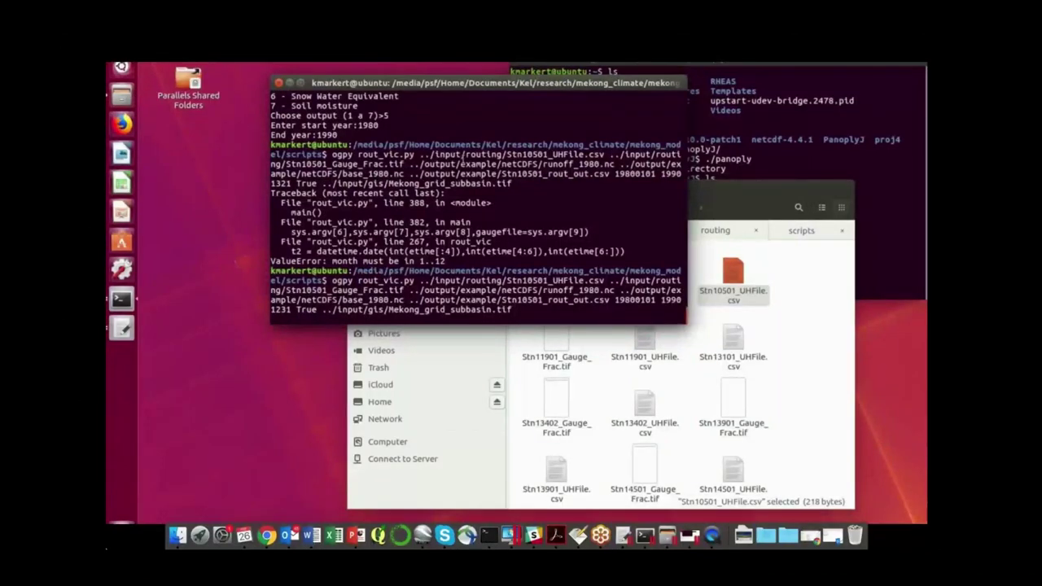
Browse the Files window through the routing, example and netCDFS folders, ending in example
click(721, 225)
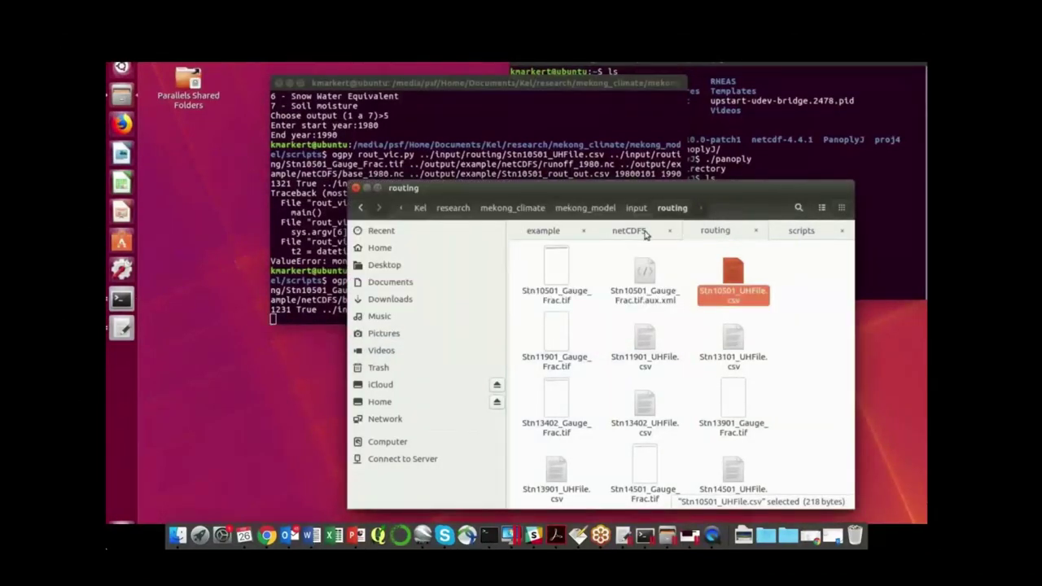
click(544, 231)
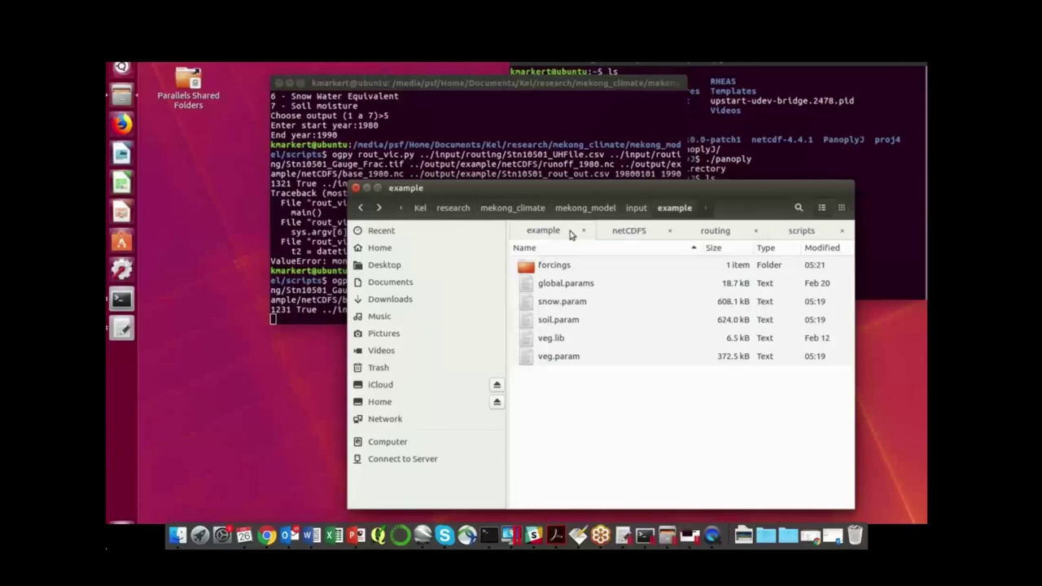
click(636, 234)
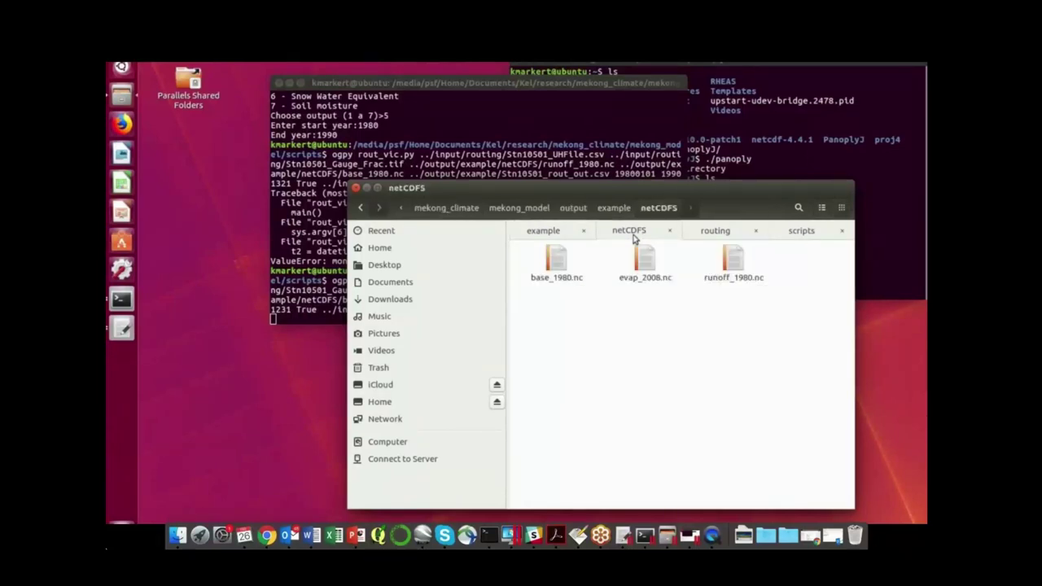
click(361, 207)
Move the Terminal window aside and open Stn10501_rout_out.csv from the example folder
click(479, 109)
drag(484, 83, 407, 70)
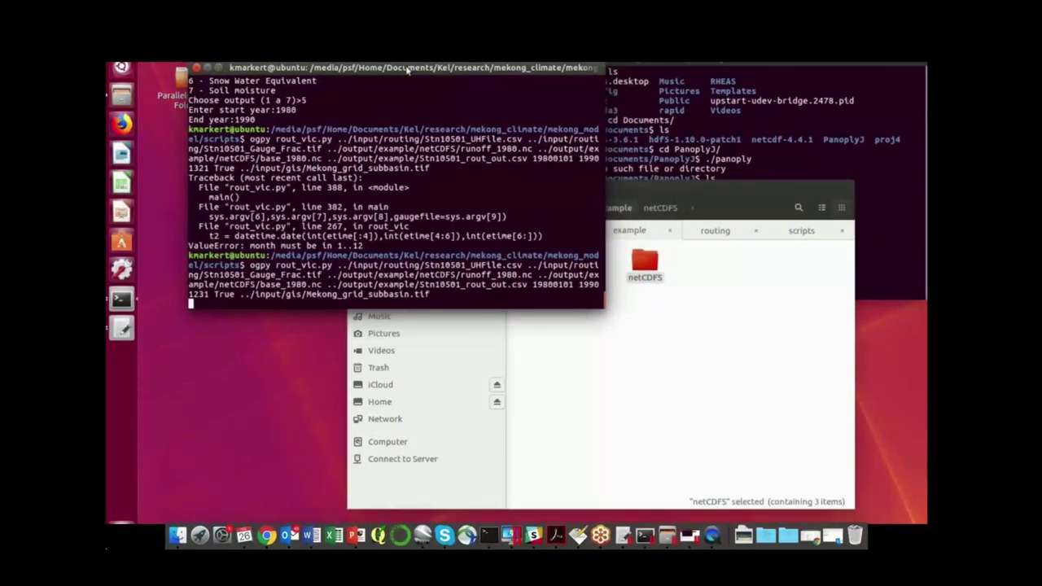
drag(407, 70, 417, 90)
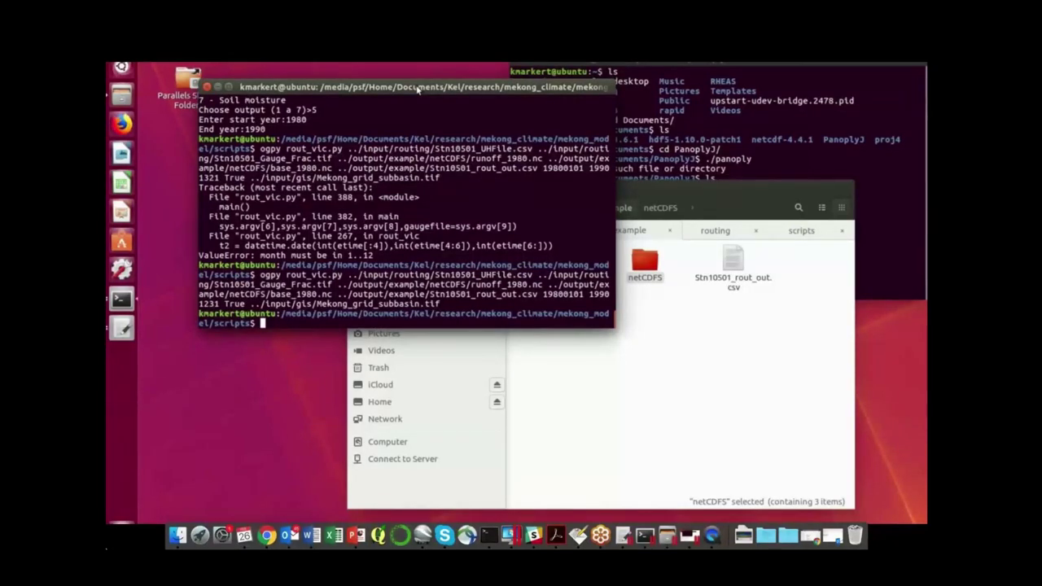
double_click(733, 261)
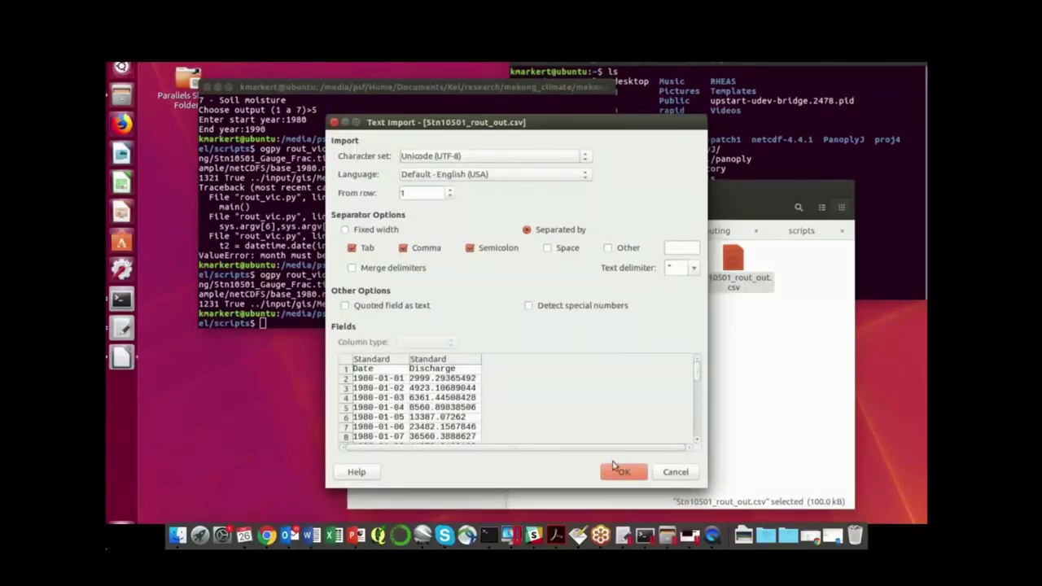
Import the routed CSV and add a lines-only Discharge line chart spanning about columns C–L
click(617, 471)
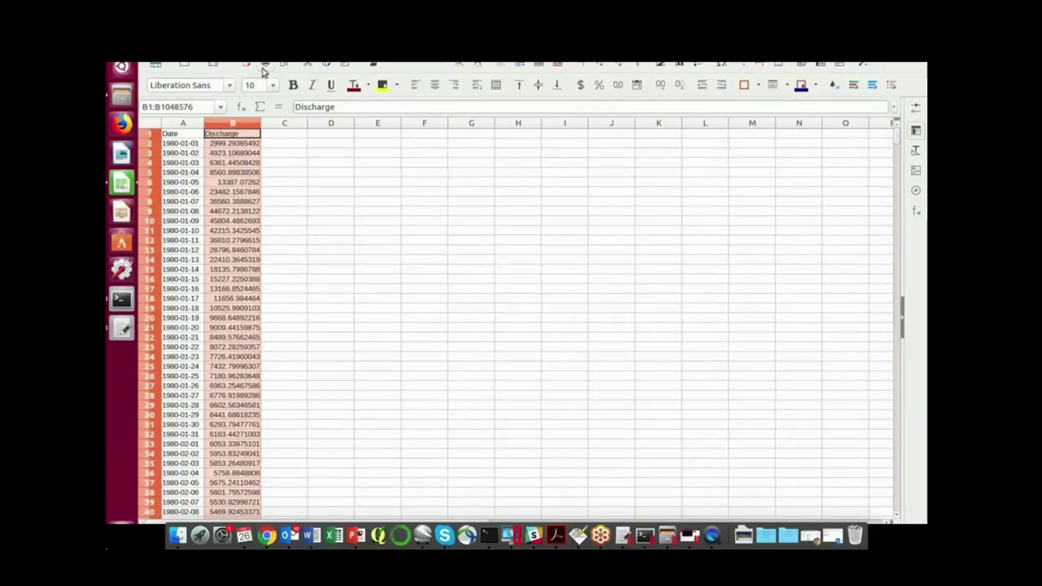
click(682, 69)
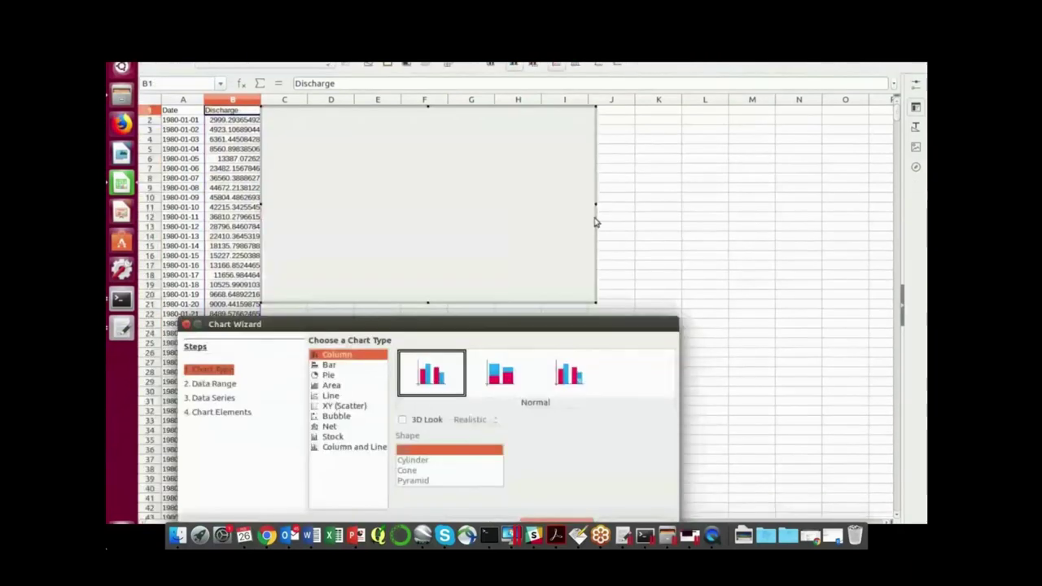
click(333, 395)
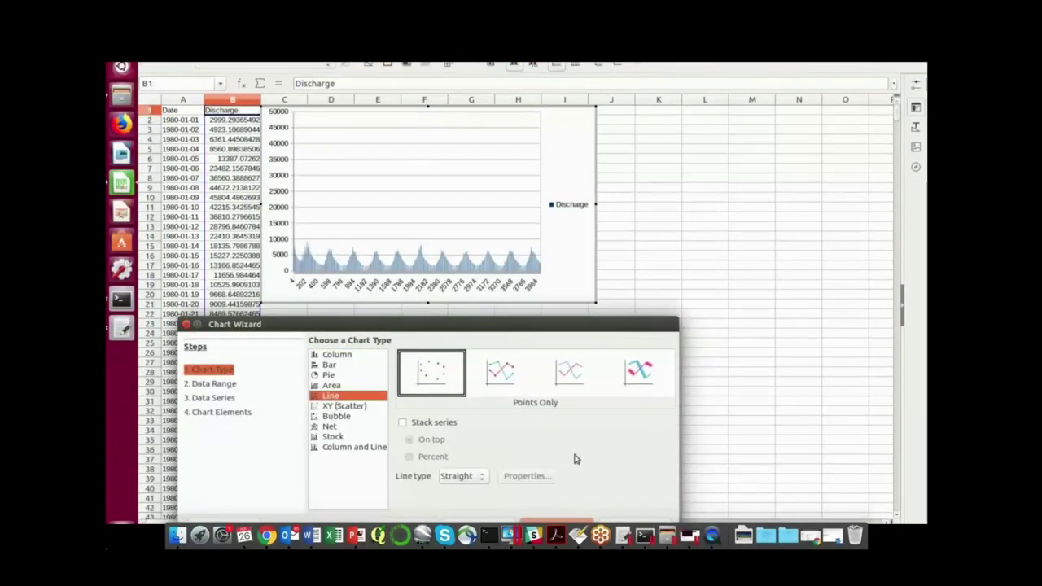
click(569, 373)
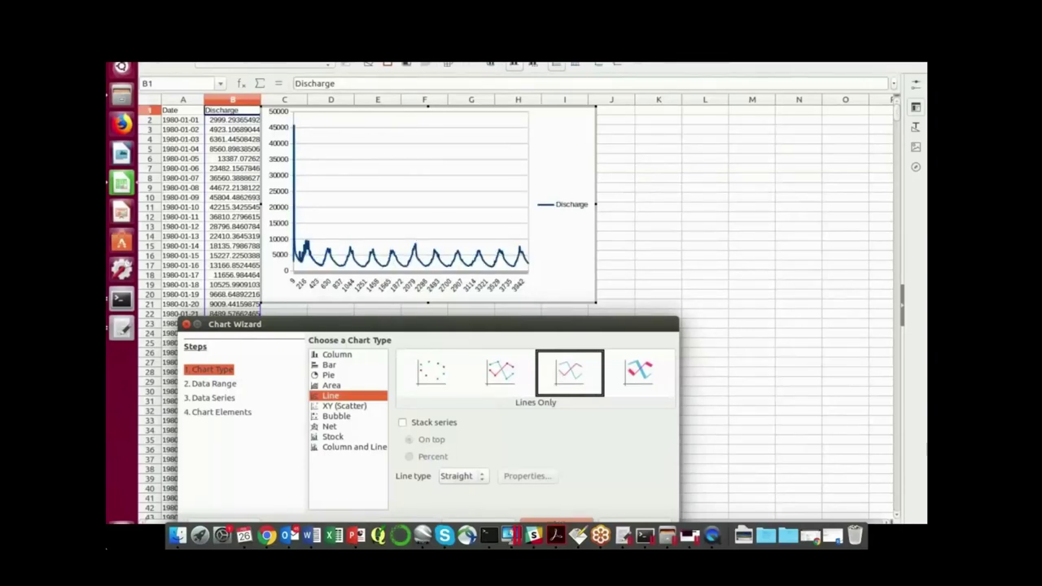
click(556, 522)
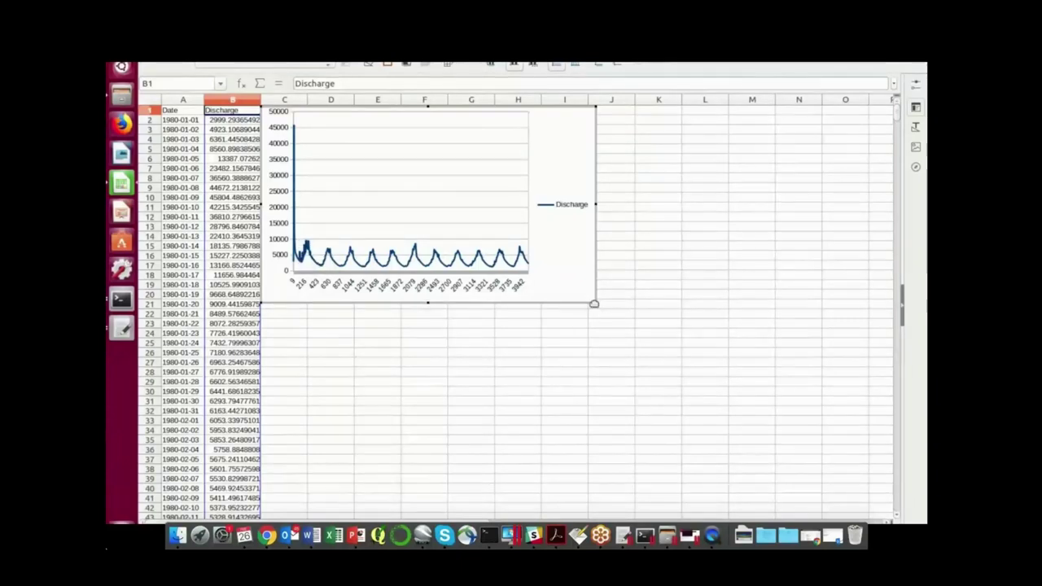
drag(590, 299, 786, 468)
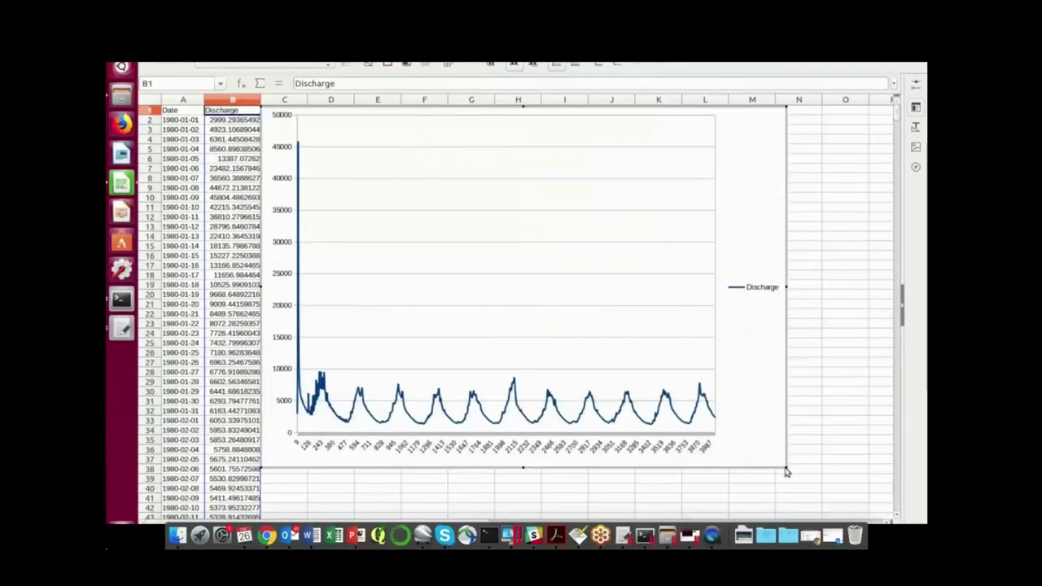
Delete the first discharge chart from the sheet
click(244, 355)
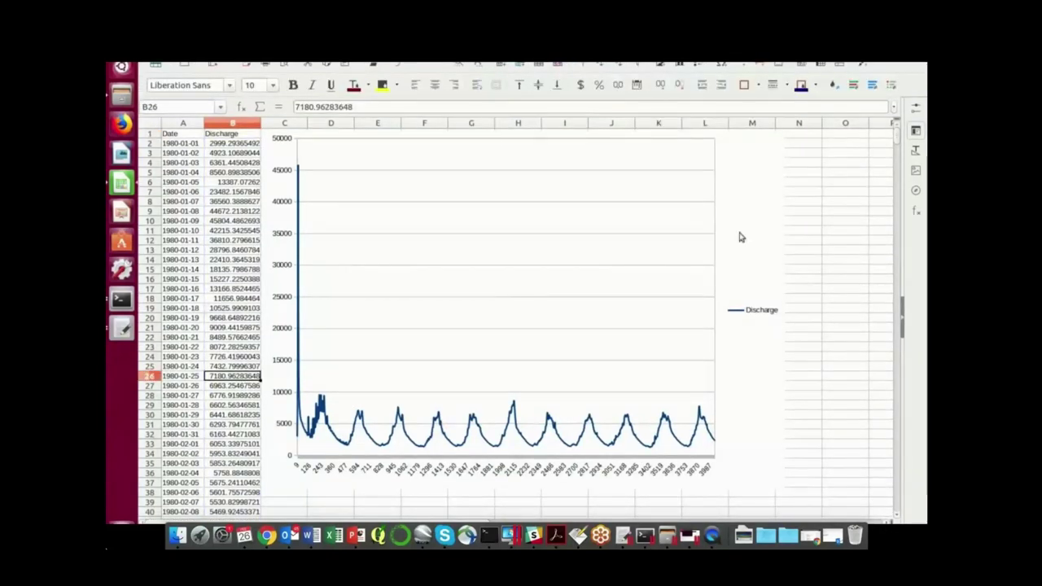
click(741, 235)
key(Delete)
scroll(251, 357, down, 20)
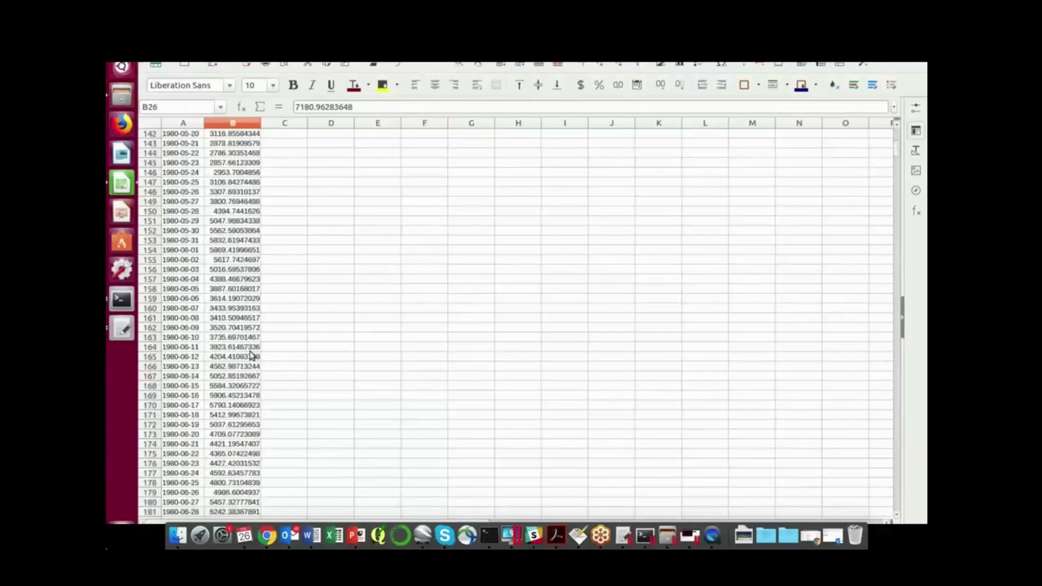
scroll(250, 356, up, 1)
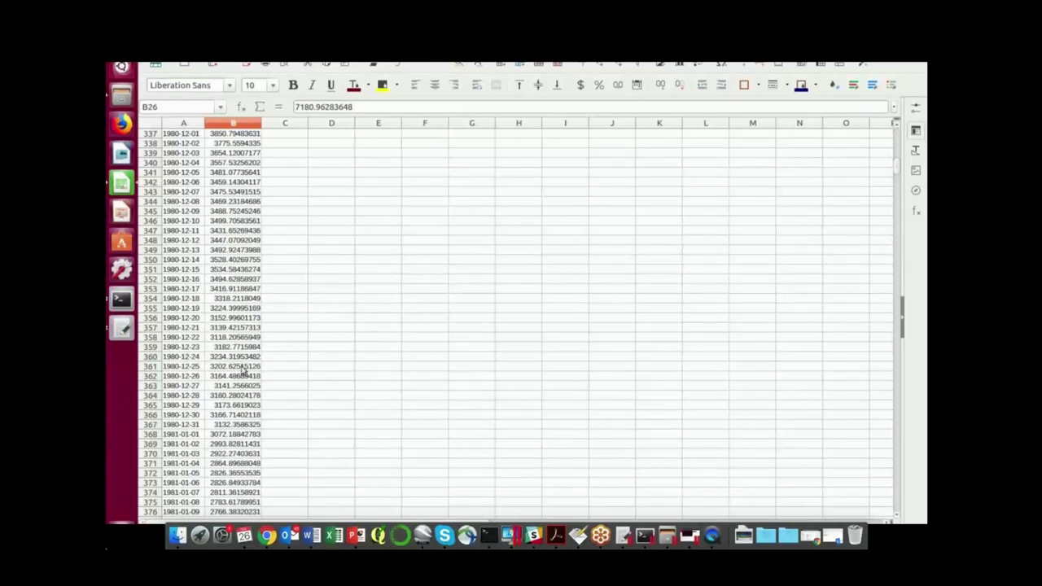
click(230, 434)
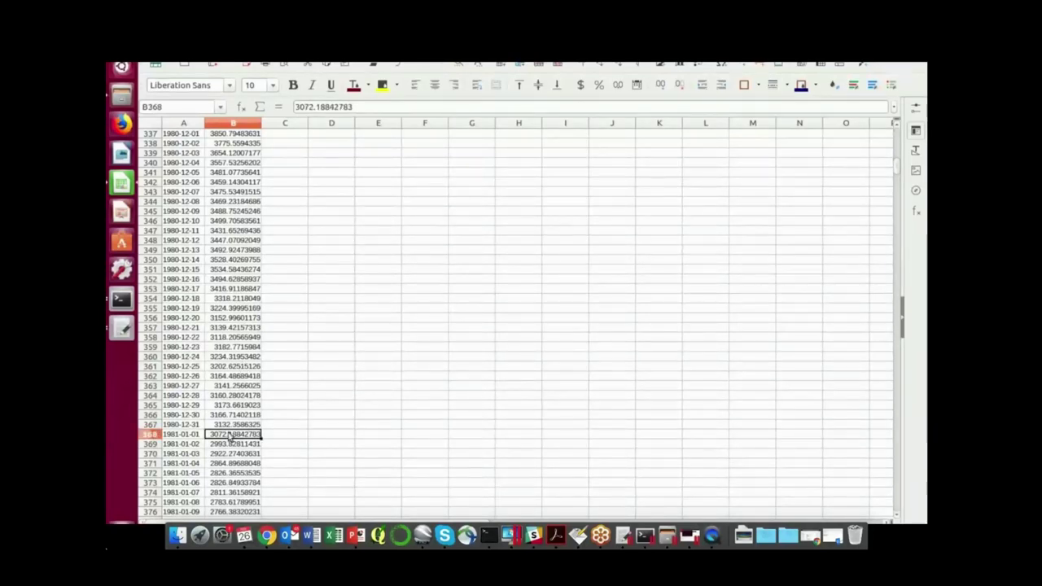
key(shift+Left)
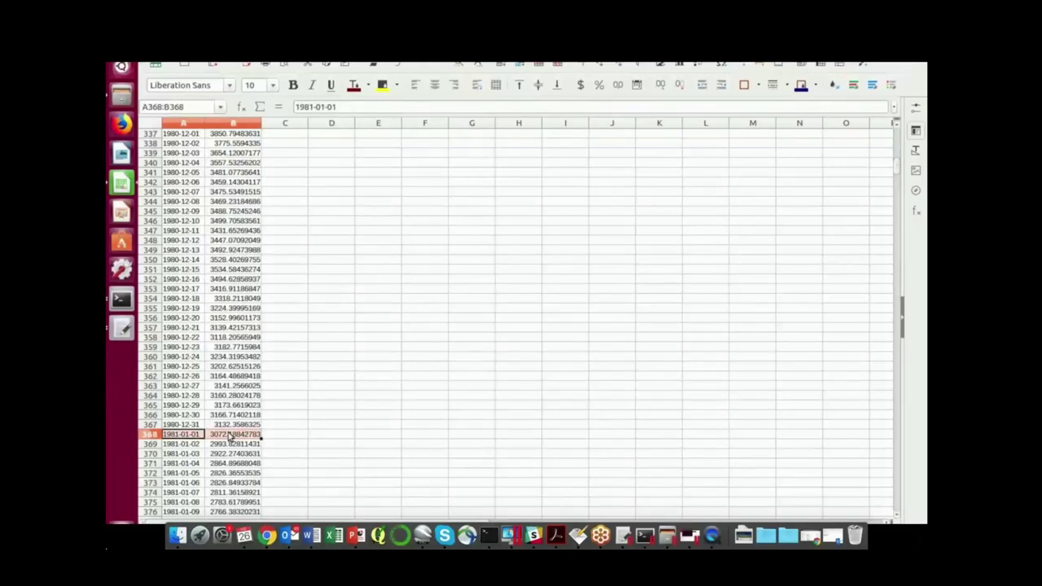
key(shift+Page_Down)
key(shift+Page_Down)
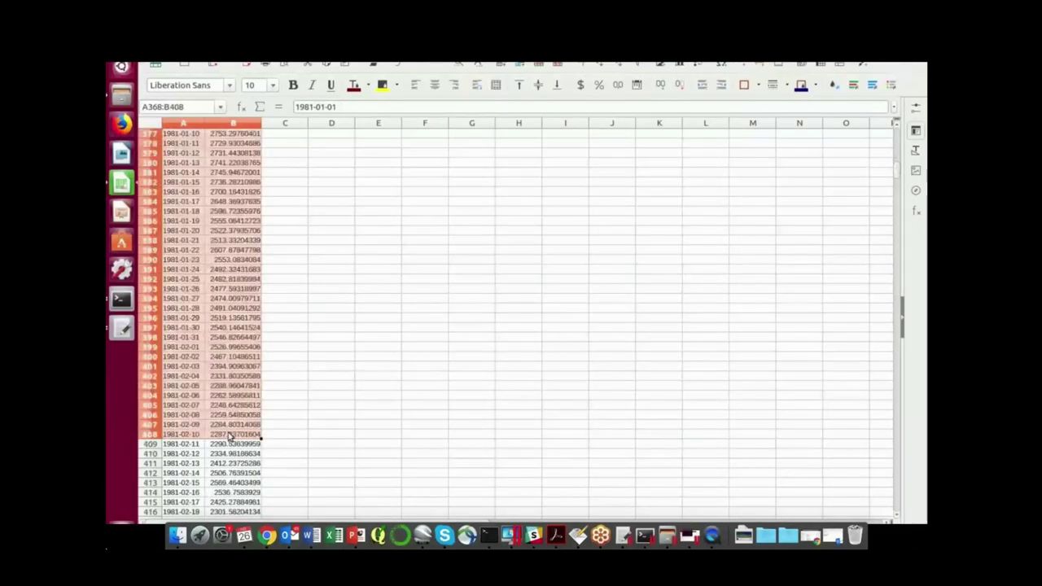
key(shift+Page_Down)
key(shift+Page_Down)
key(shift+Page_Down)
key(shift+Page_Down)
key(shift+Page_Down)
key(shift+Page_Down)
key(shift+Page_Down)
key(shift+Page_Down)
key(shift+Page_Down)
key(shift+Page_Down)
key(shift+Page_Down)
key(shift+Page_Down)
key(shift+Page_Down)
key(shift+Page_Down)
key(shift+Page_Down)
key(shift+Page_Down)
key(shift+Page_Down)
key(shift+Page_Down)
key(shift+Page_Down)
key(shift+Page_Down)
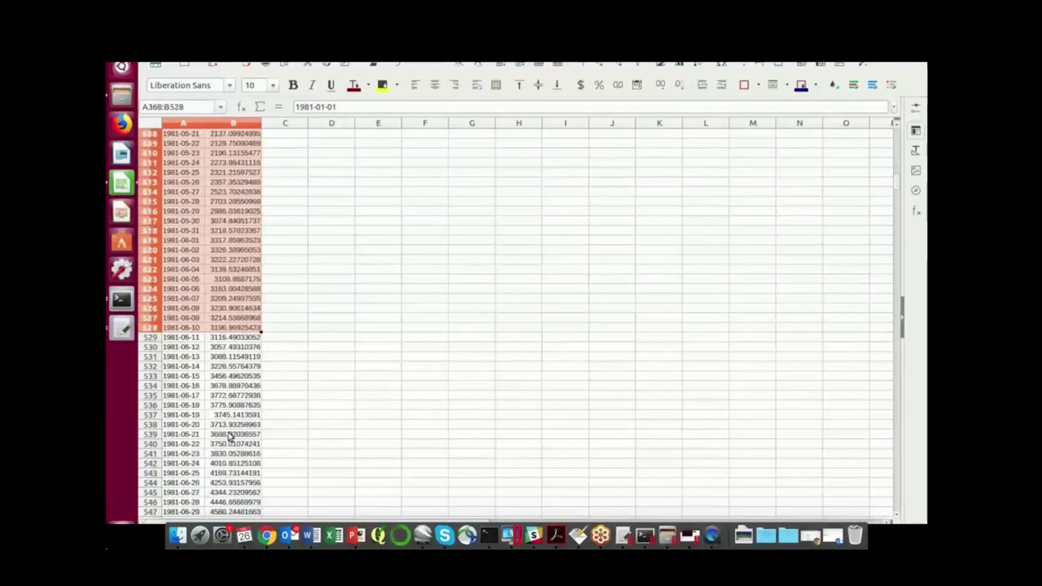
key(shift+Page_Down)
key(shift+Page_Down)
key(shift+Page_Down)
key(shift+Page_Down)
key(shift+Page_Down)
key(shift+Page_Down)
key(shift+Page_Down)
key(shift+Page_Down)
key(shift+Page_Down)
key(shift+Page_Down)
key(shift+Page_Down)
key(shift+Page_Down)
key(shift+Page_Down)
key(shift+Page_Down)
key(shift+Page_Down)
key(shift+Page_Down)
key(shift+Page_Down)
key(shift+Page_Down)
key(shift+Page_Down)
key(shift+Page_Down)
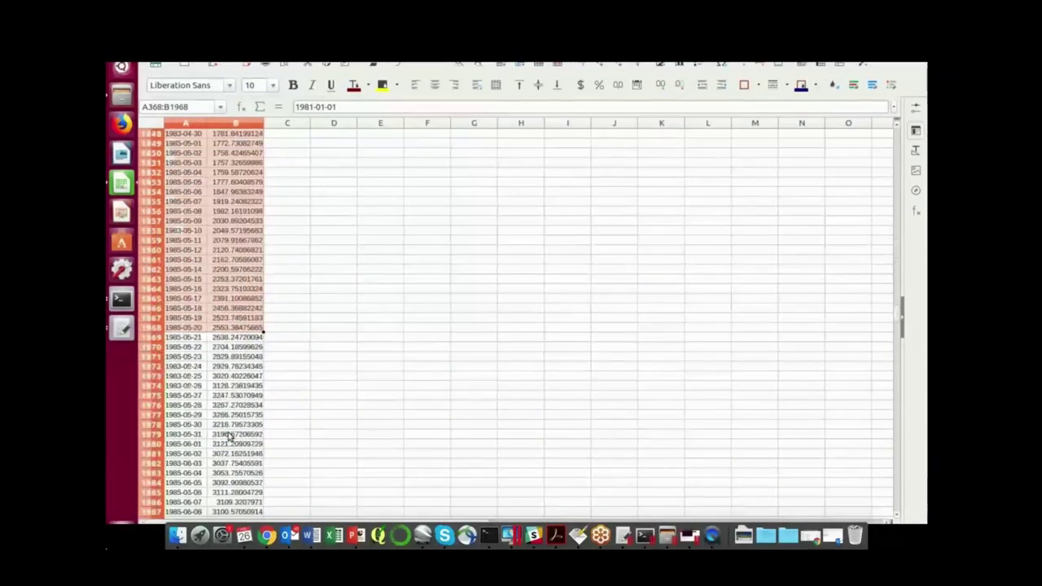
key(shift+Page_Down)
key(shift+Page_Down)
key(shift+Page_Down)
key(shift+Page_Down)
key(shift+Page_Down)
key(shift+Page_Down)
key(shift+Page_Down)
key(shift+Page_Down)
key(shift+Page_Down)
key(shift+Page_Down)
key(shift+Page_Down)
key(shift+Page_Down)
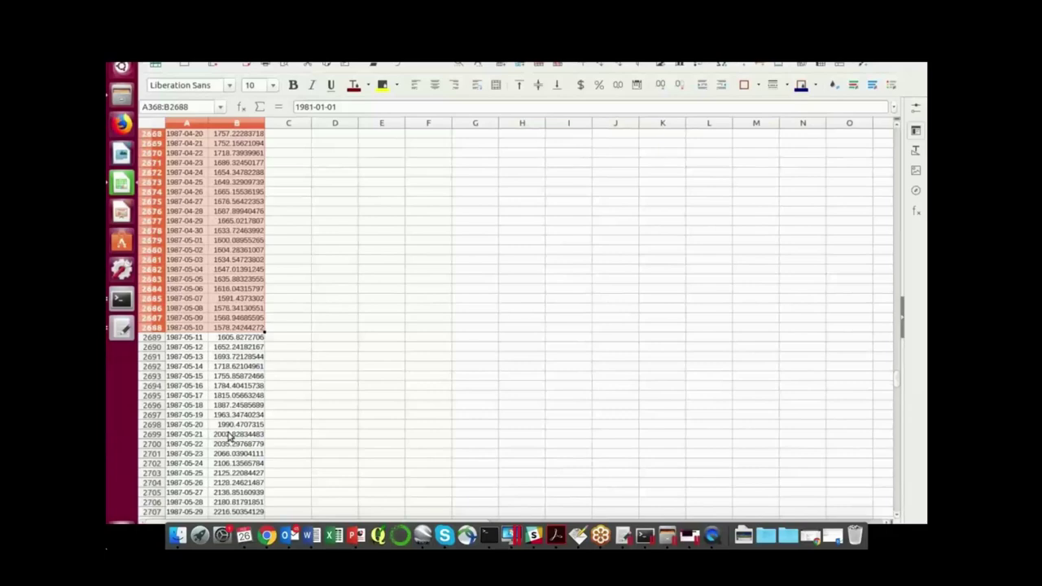
key(shift+Page_Down)
key(shift+Page_Down)
key(shift+Page_Down)
key(shift+Page_Down)
key(shift+Page_Down)
key(shift+Page_Down)
key(shift+Page_Down)
key(shift+Page_Down)
key(shift+Page_Down)
key(shift+Page_Down)
key(shift+Page_Down)
key(shift+Page_Down)
key(shift+Page_Down)
key(shift+Page_Down)
key(shift+Page_Down)
key(shift+Page_Down)
key(shift+Page_Down)
key(shift+Page_Down)
key(shift+Page_Down)
key(shift+Page_Down)
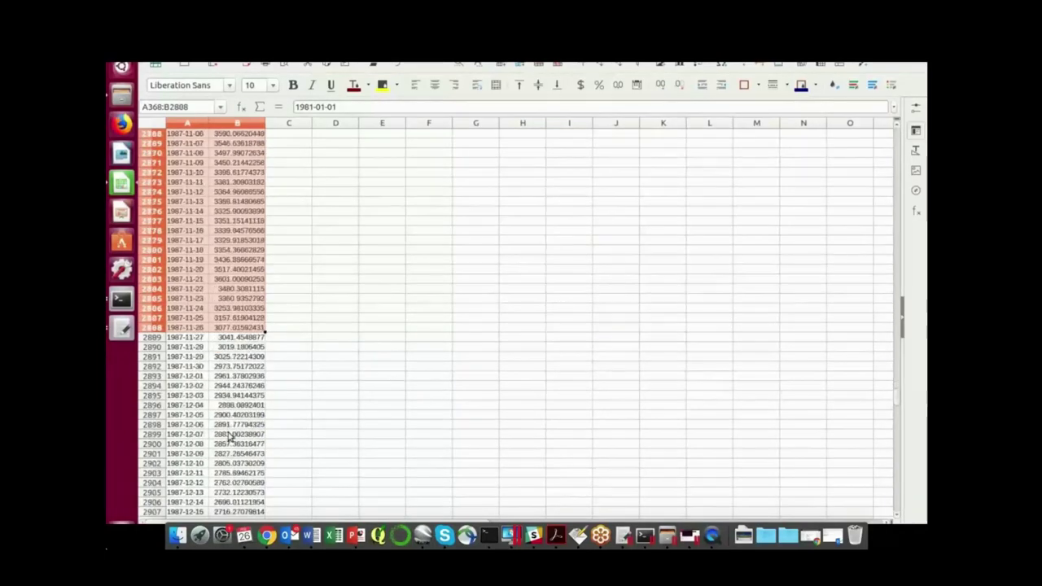
key(shift+Page_Down)
key(shift+Page_Down)
key(shift+Page_Down)
key(shift+Page_Down)
key(shift+Page_Down)
key(shift+Page_Down)
key(shift+Page_Down)
key(shift+Page_Down)
key(shift+Page_Down)
key(shift+Page_Down)
key(shift+Page_Down)
key(shift+Page_Down)
key(shift+Page_Down)
key(shift+Page_Down)
key(shift+Page_Down)
key(shift+Page_Down)
key(shift+Page_Down)
key(shift+Page_Down)
key(shift+Page_Down)
key(shift+Page_Down)
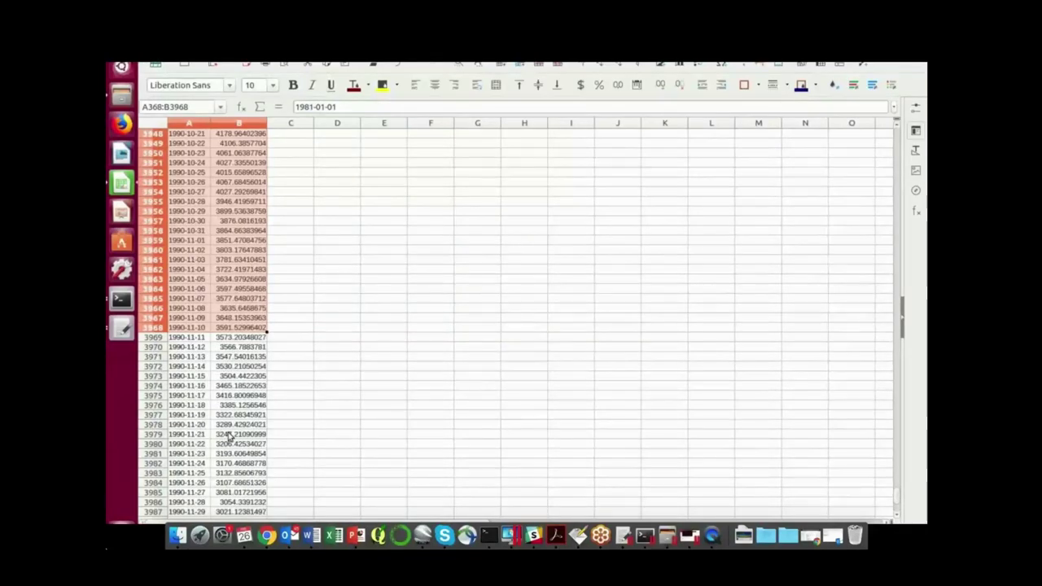
key(shift+Page_Down)
key(shift+Page_Down)
key(shift+Down)
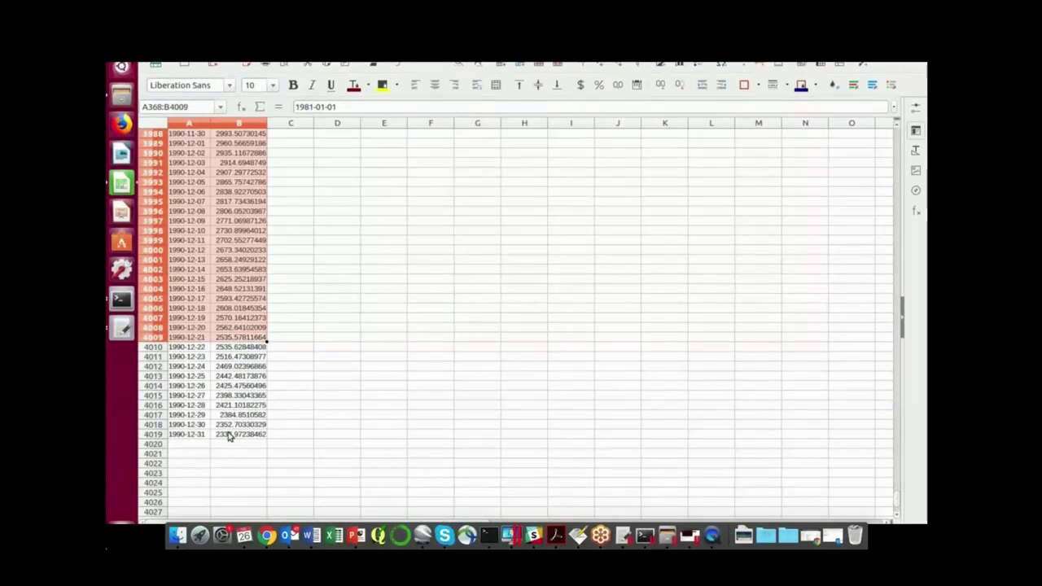
key(shift+Down)
key(shift+Down)
key(shift+Down)
key(shift+Down)
key(shift+Down)
key(shift+Down)
key(shift+Down)
key(shift+Down)
key(shift+Down)
key(shift+Down)
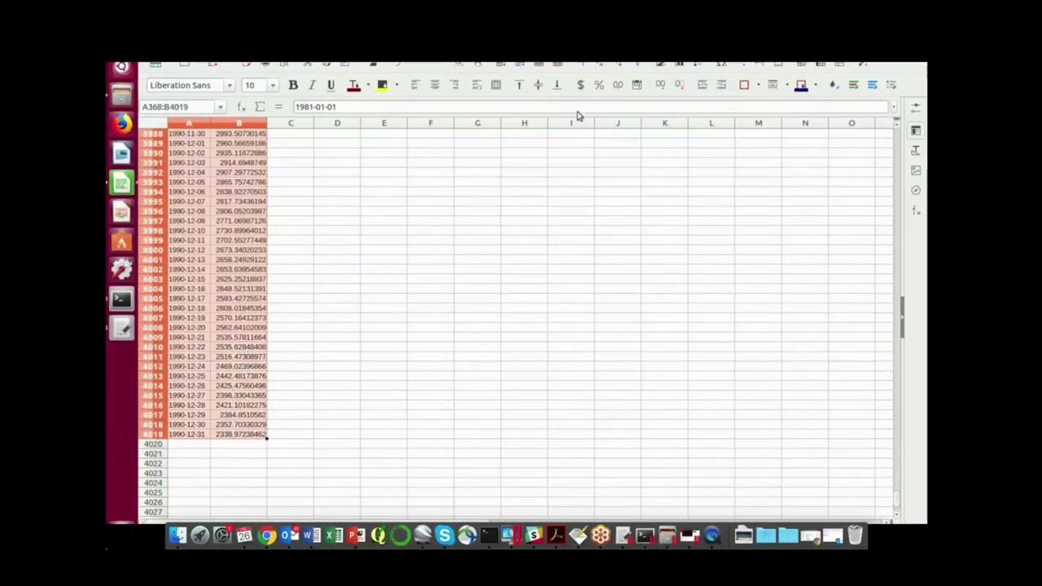
click(681, 64)
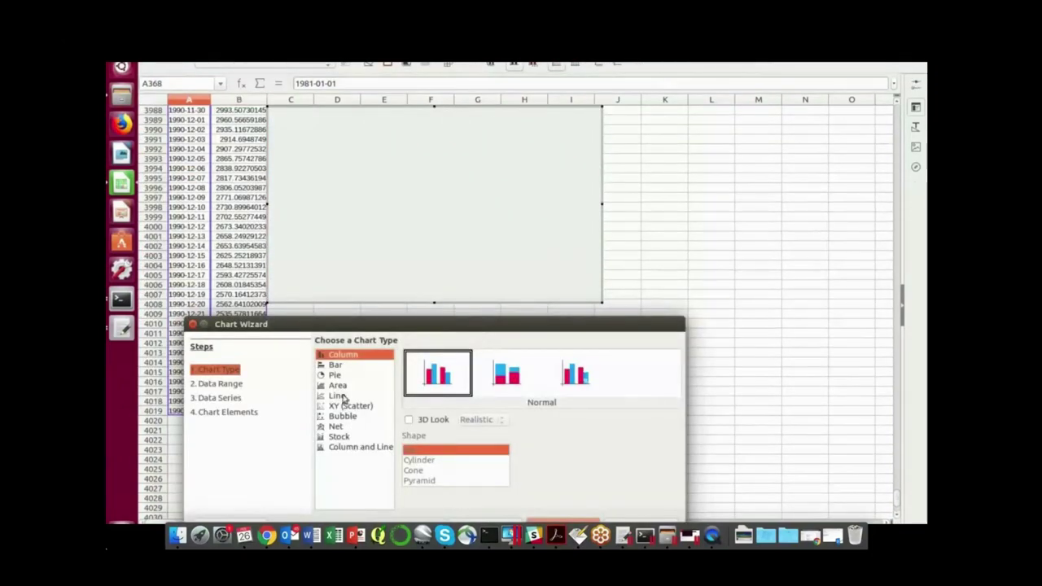
Make the 1981–1990 discharge a lines-only line chart and select its chart area
click(343, 397)
click(564, 381)
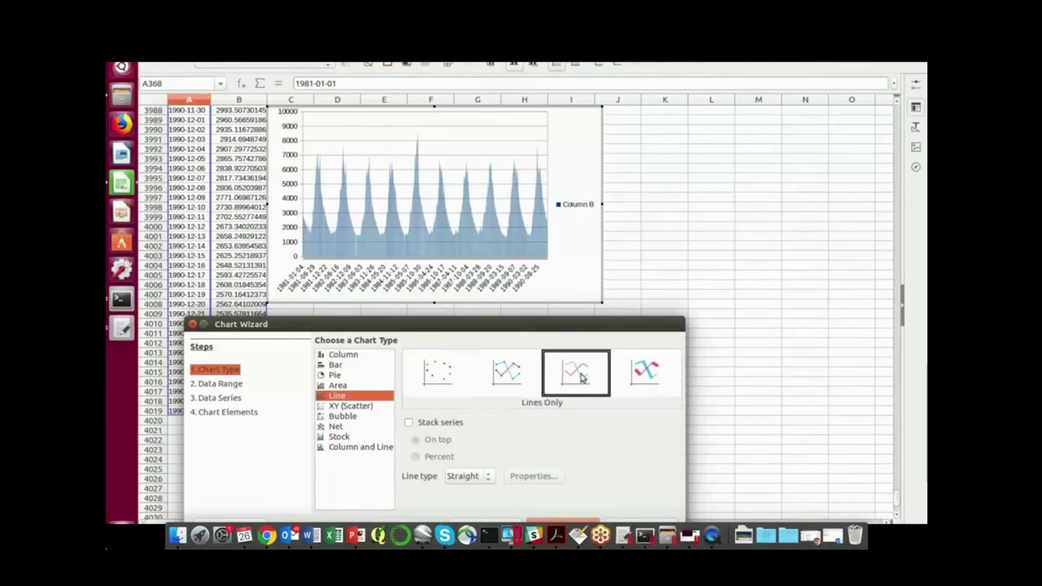
click(578, 520)
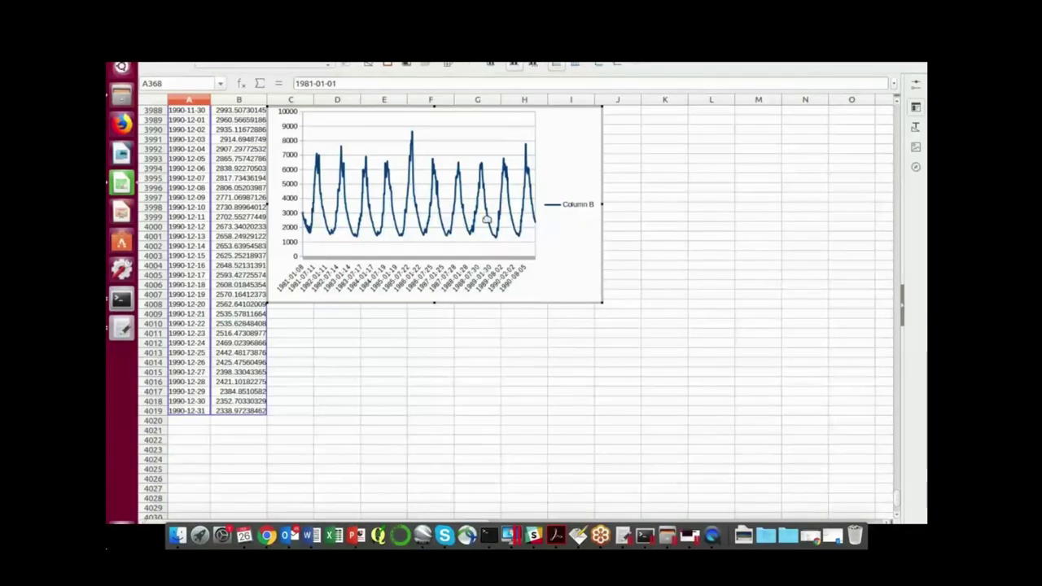
click(615, 246)
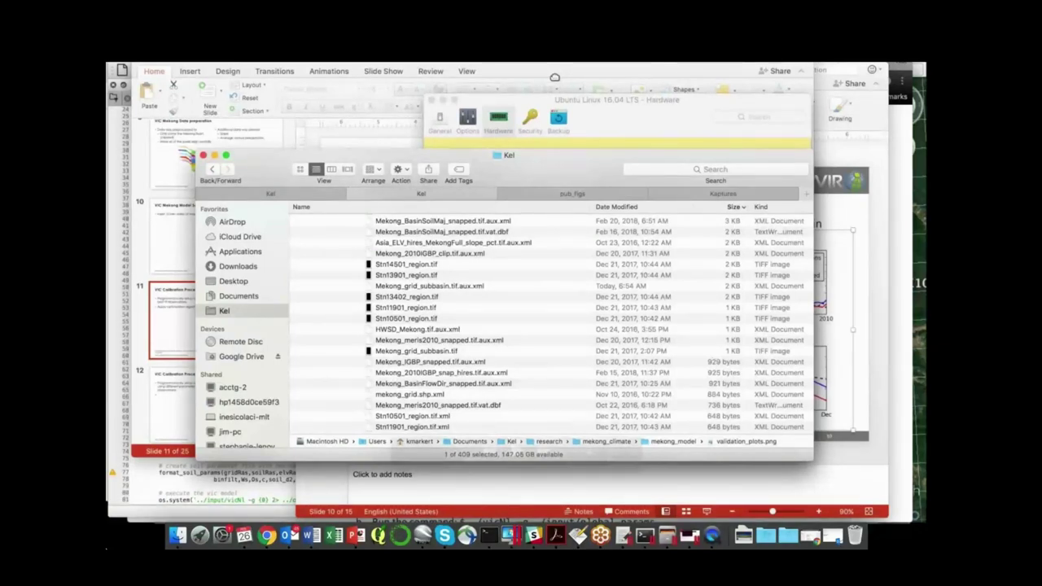
Advance the presentation to slide 12, 'VIC Calibration Process'
mouse_move(544, 387)
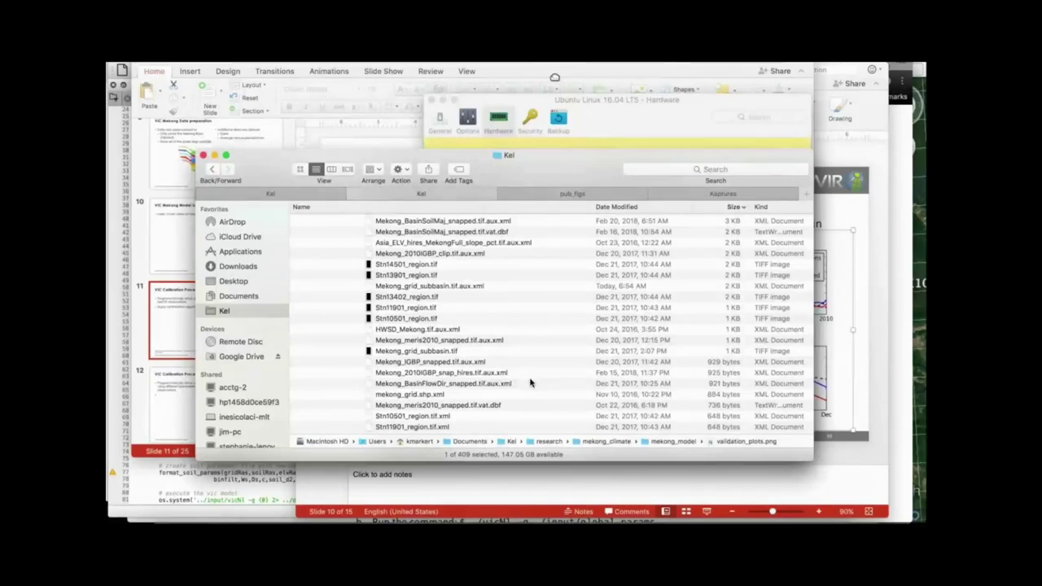
key(Right)
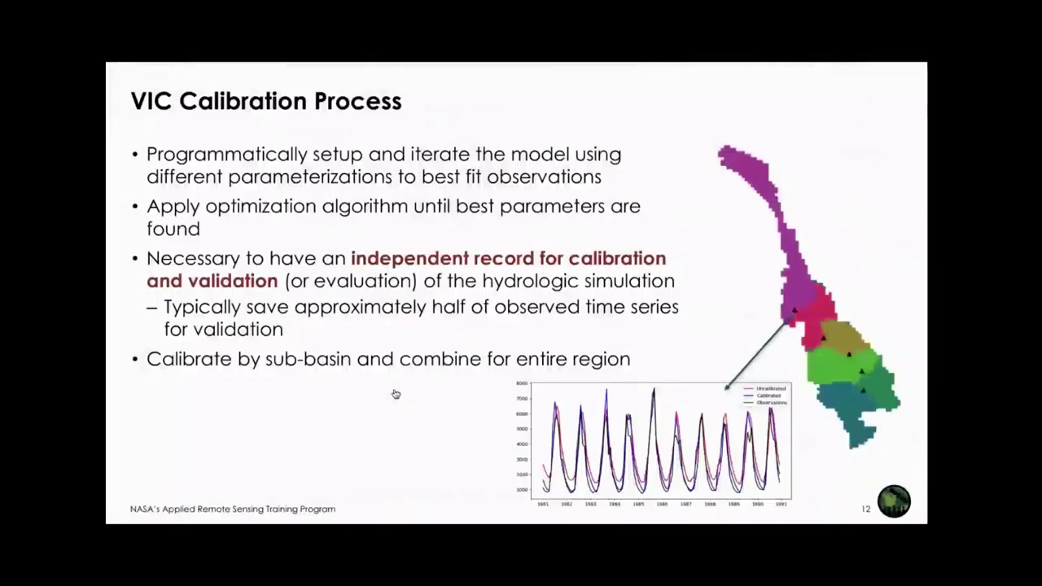
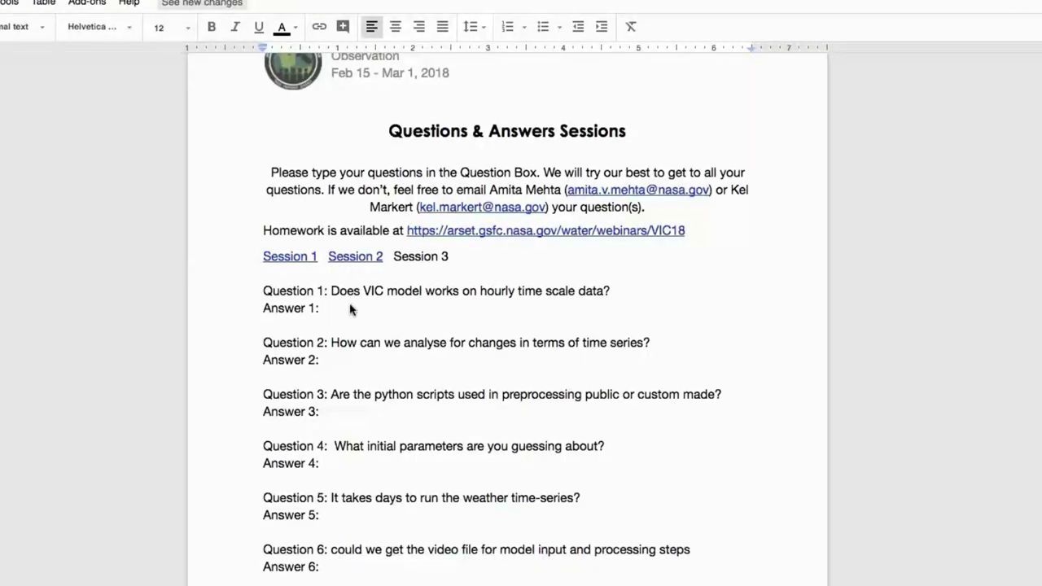
Write Answer 1: VIC can simulate any time step under 1 day, with the minimum being daily data
text(Yes - the VIC mode)
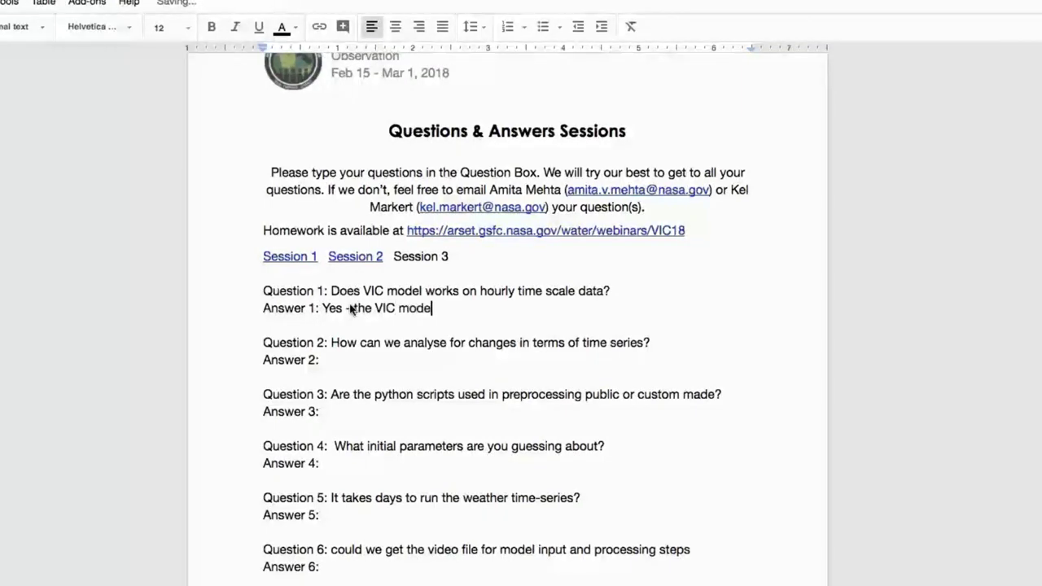
text(l can simulate an)
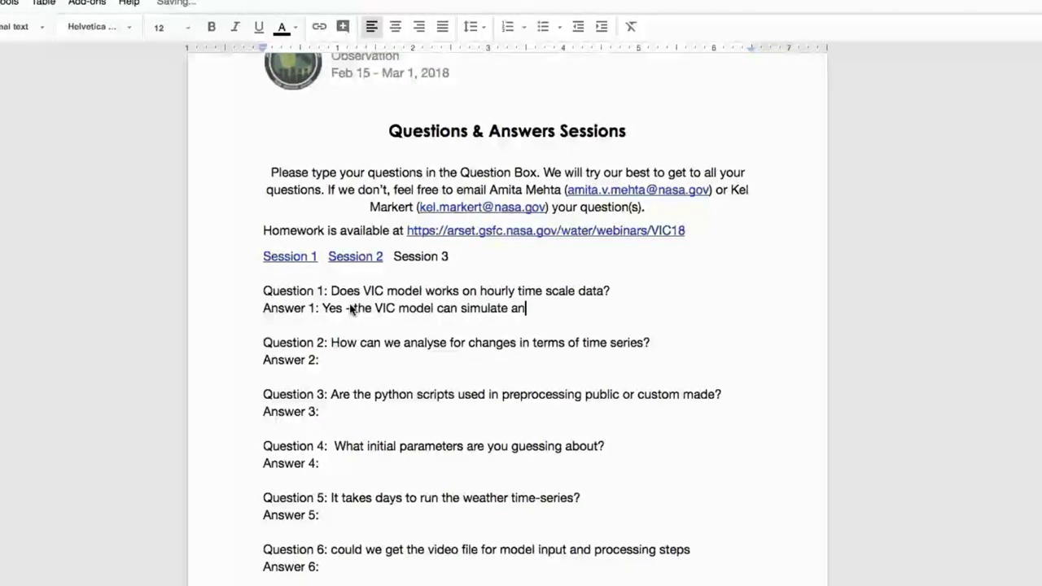
text(y time step <1 )
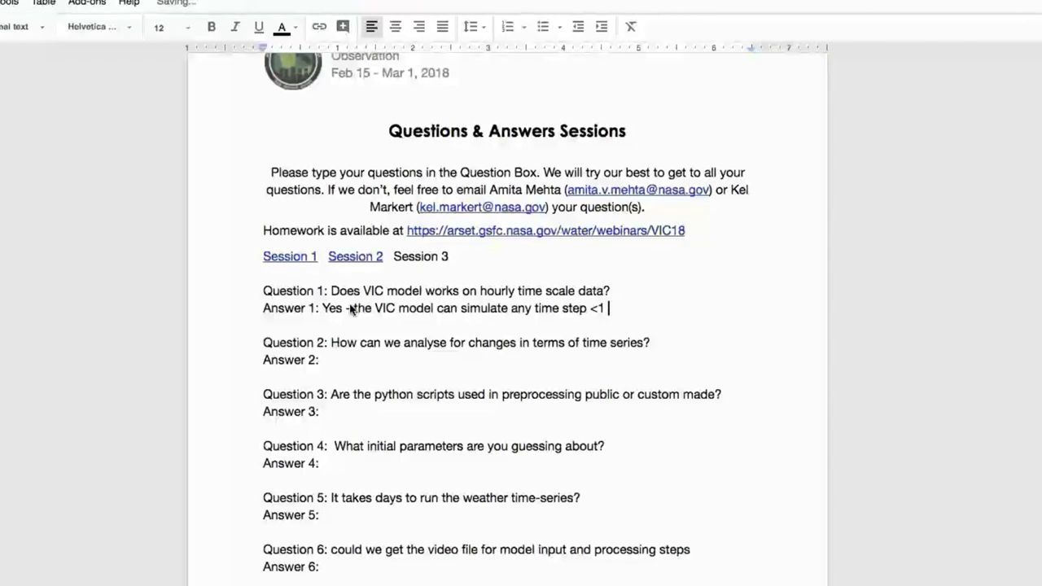
text(day. The maximum)
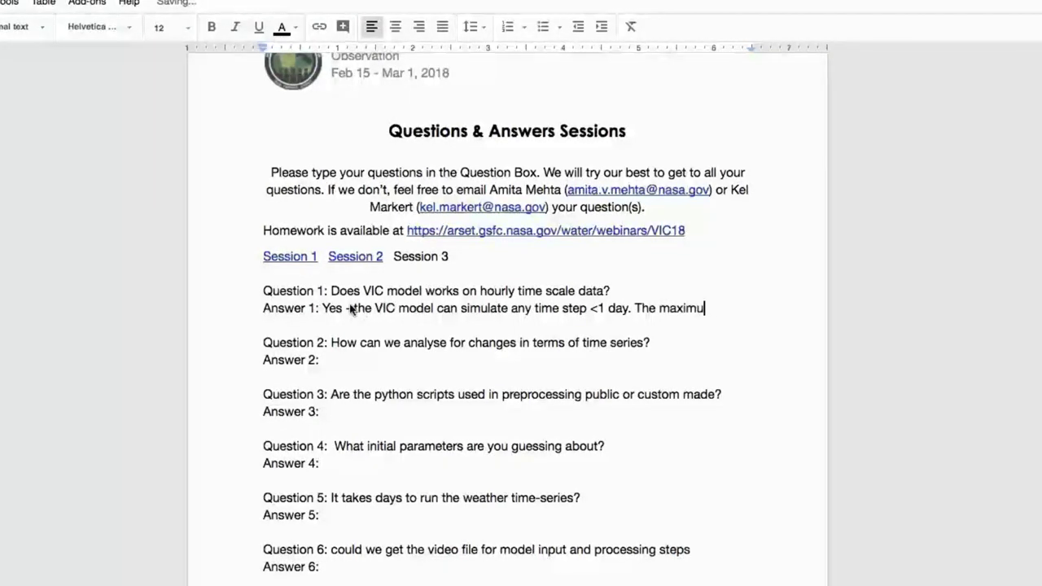
key(BackSpace)
key(BackSpace)
key(BackSpace)
key(BackSpace)
text(nimum time step is daily )
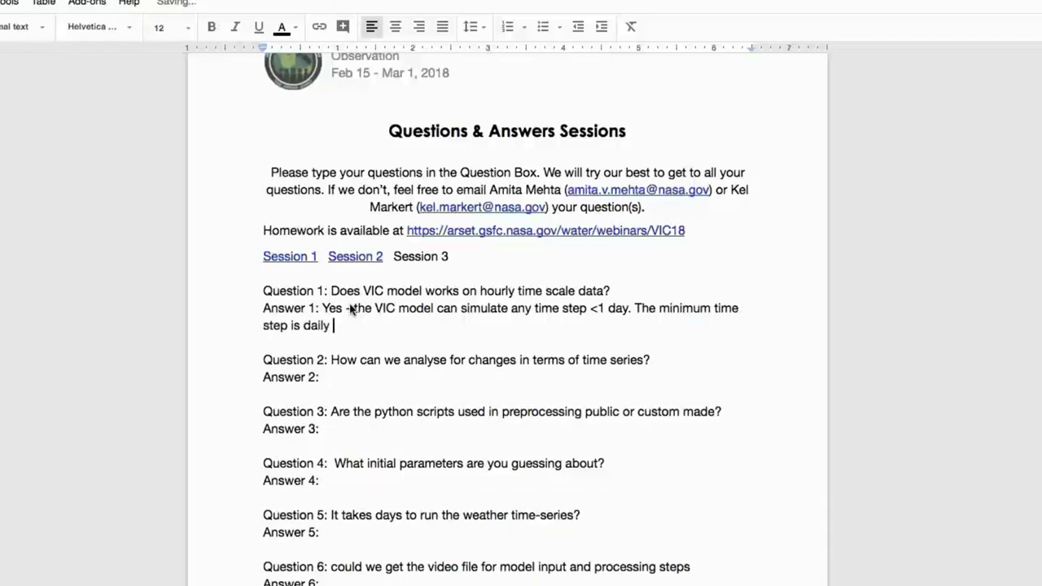
text(data. Any ki)
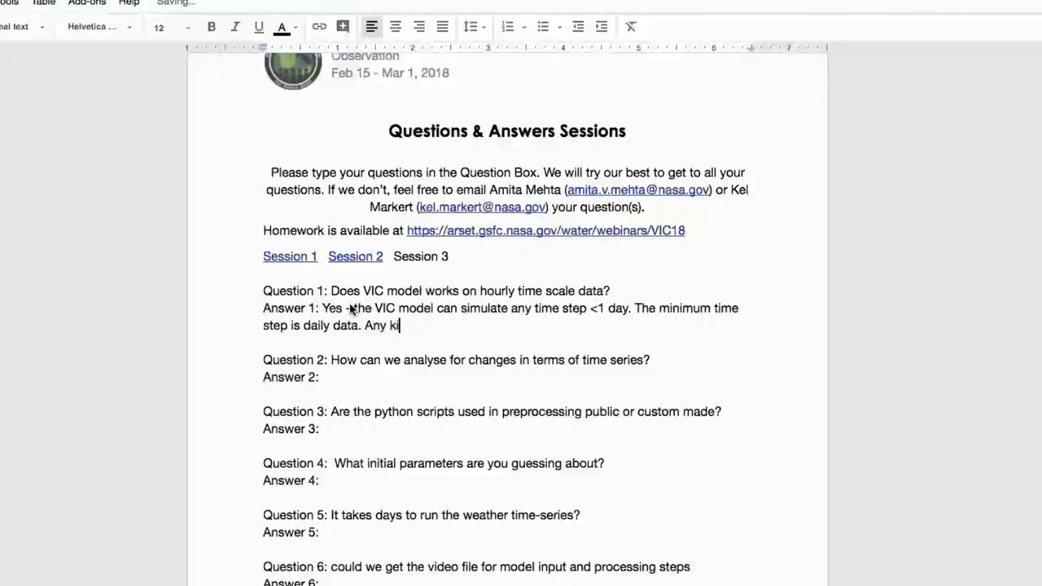
text(nd of data after that)
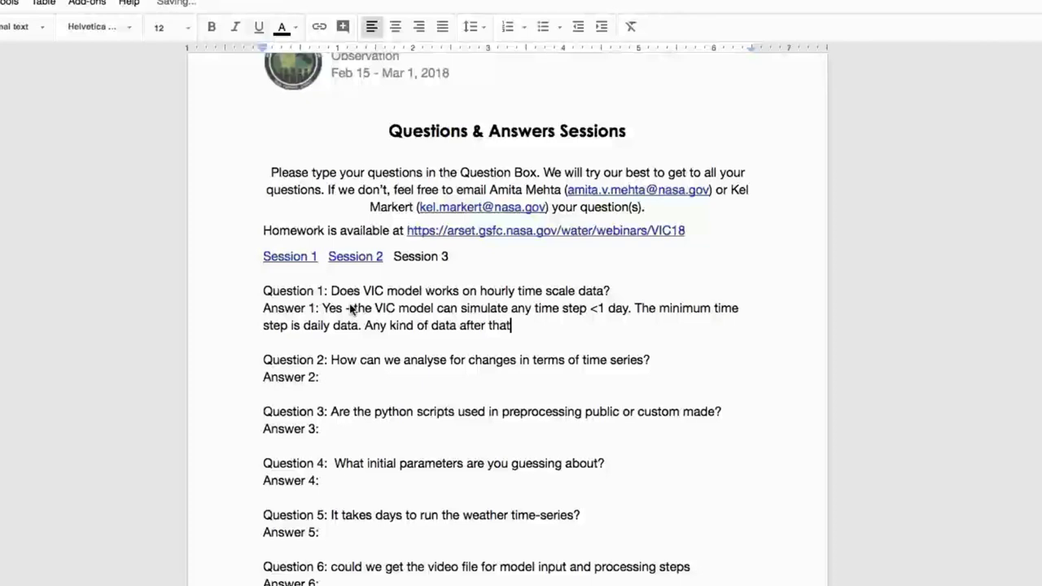
text(, the VIC model will be able to run.)
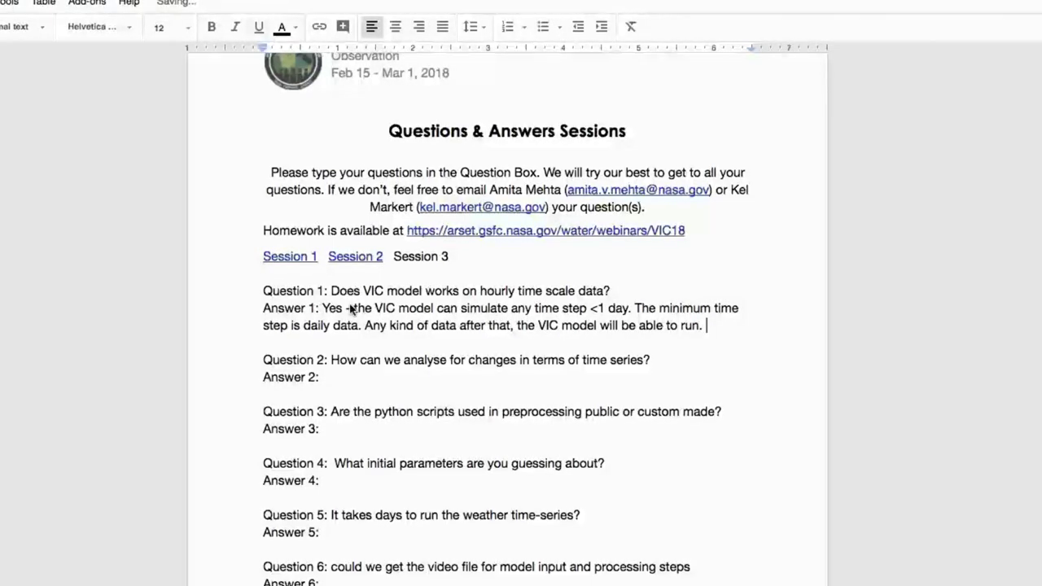
key(BackSpace)
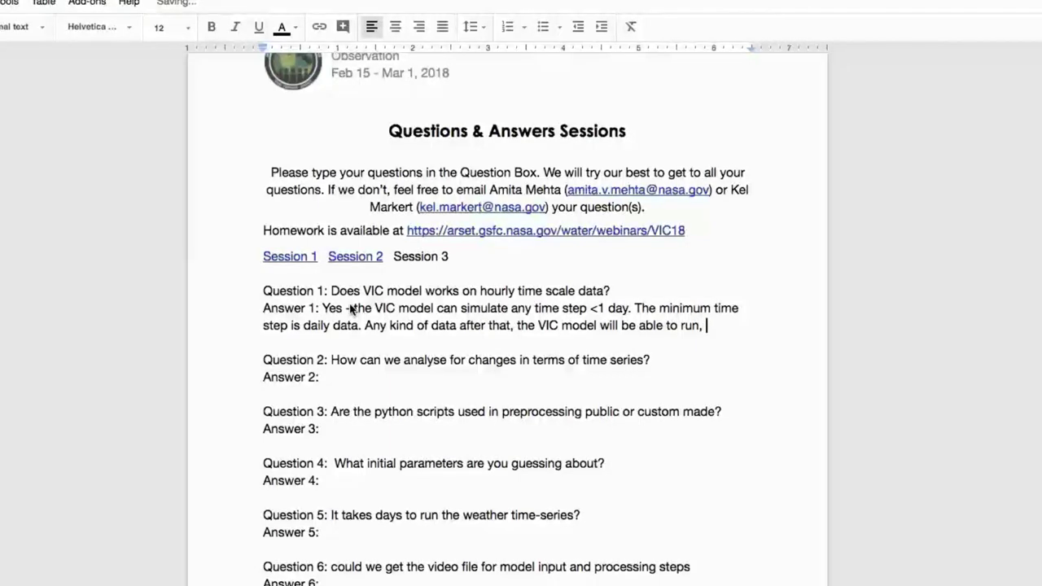
text(as long as you specify what time step that is.)
key(Down)
key(Down)
key(Down)
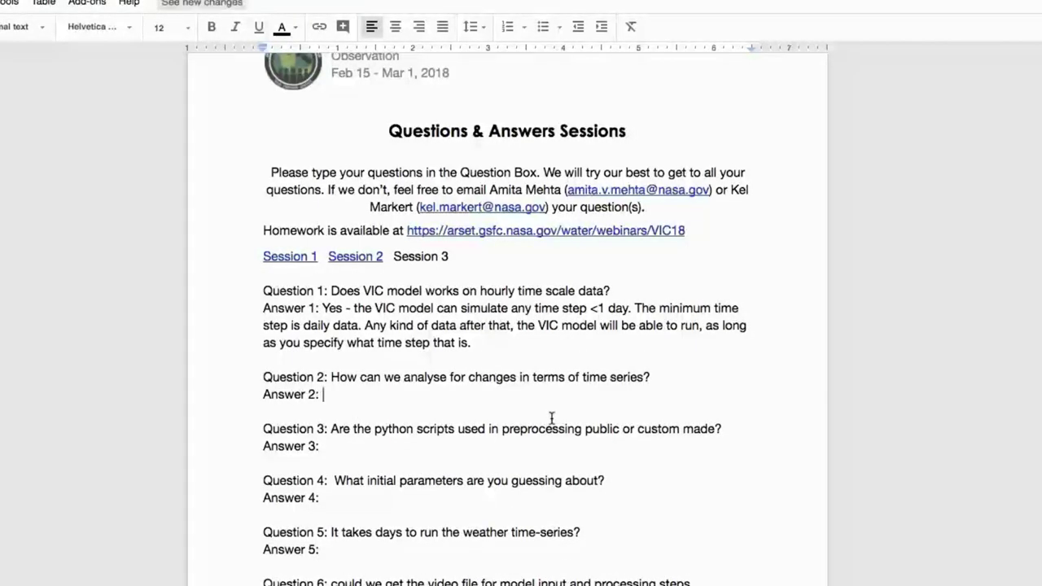
Finish Answer 2 on time-series analyses, ending with 'searching literature for what other people have done.'
scroll(609, 307, down, 2)
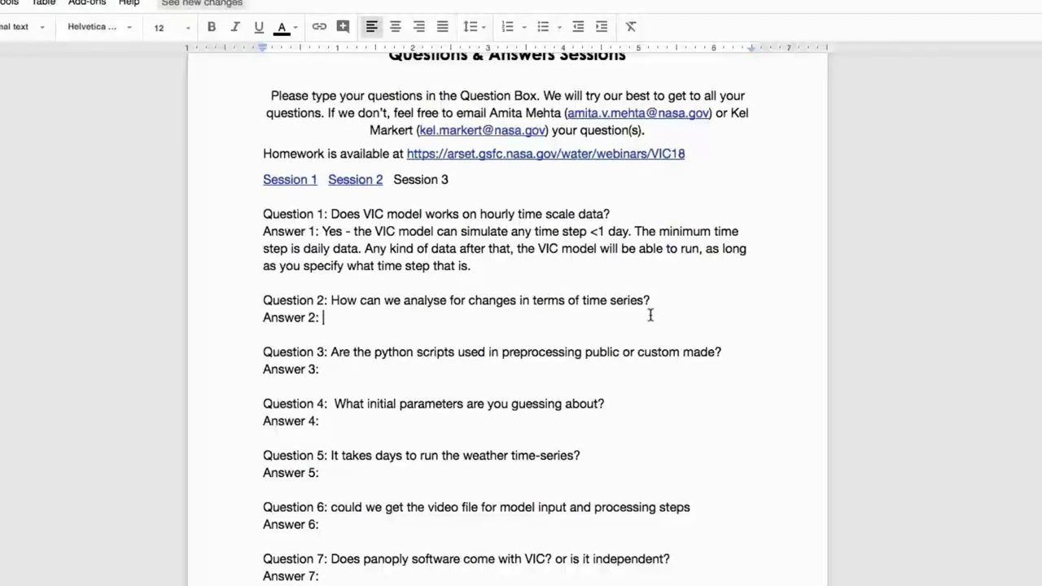
text(There)
text('s a lot of research that has bee)
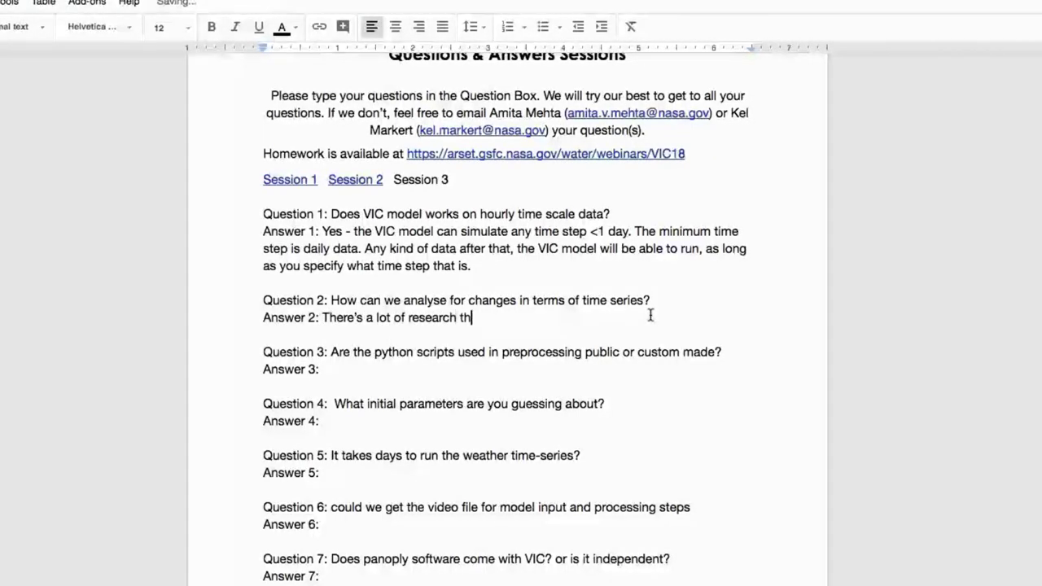
text(n conducted looking at time )
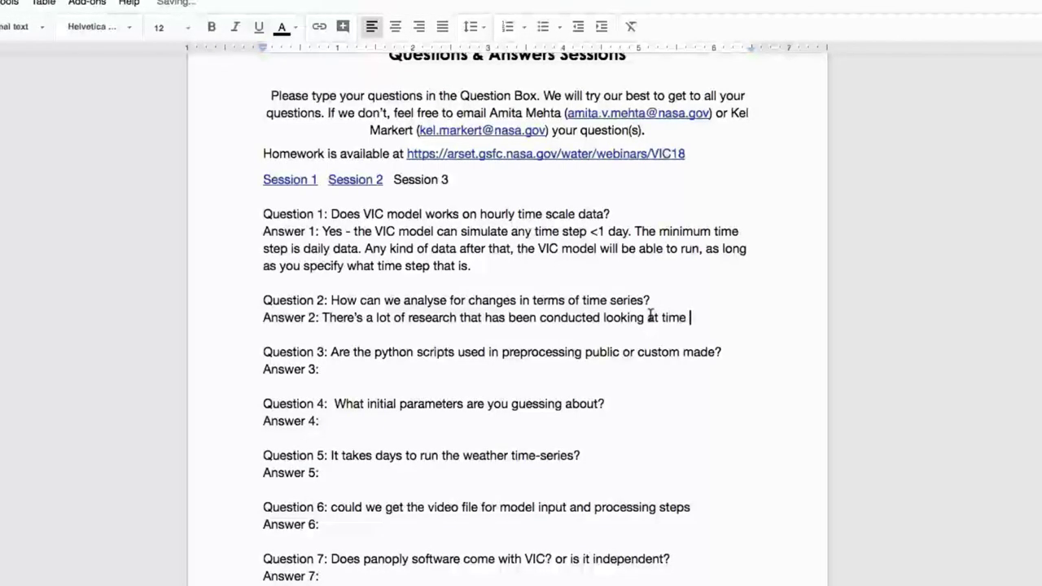
text(series analyses. I)
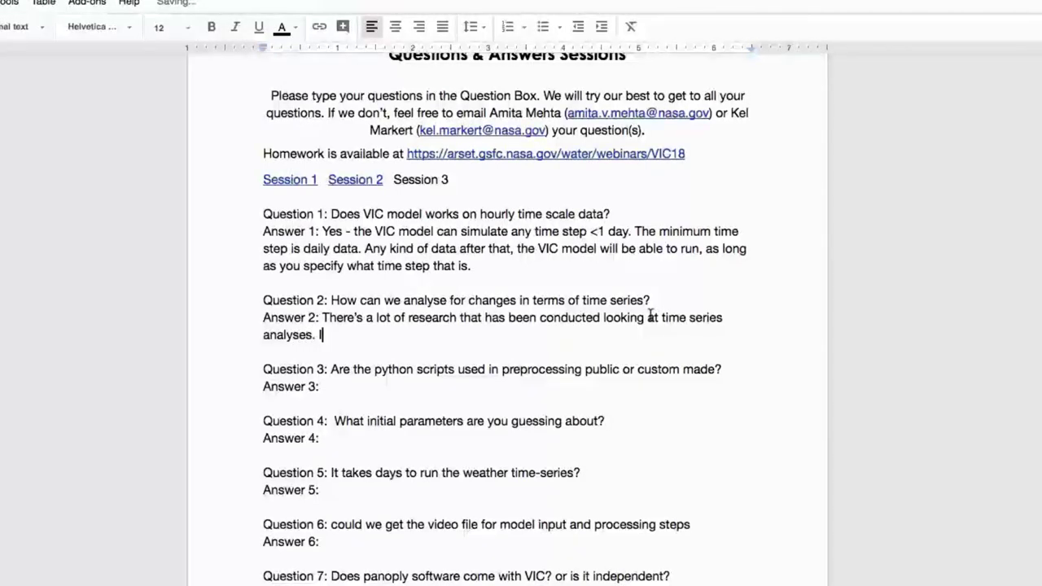
text(t really depends on how yo)
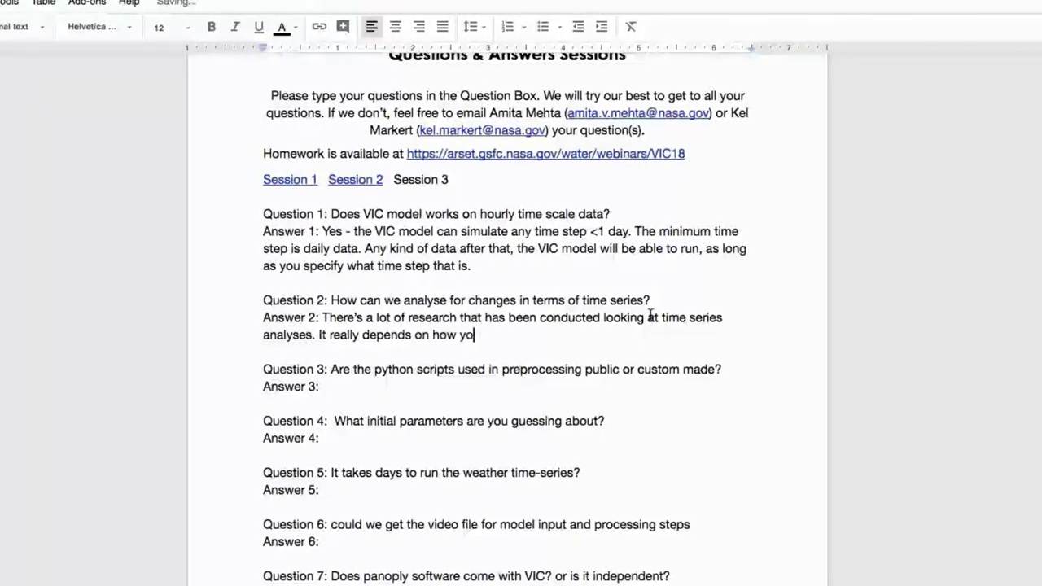
text(u want to - what kind of info you're trying to get from)
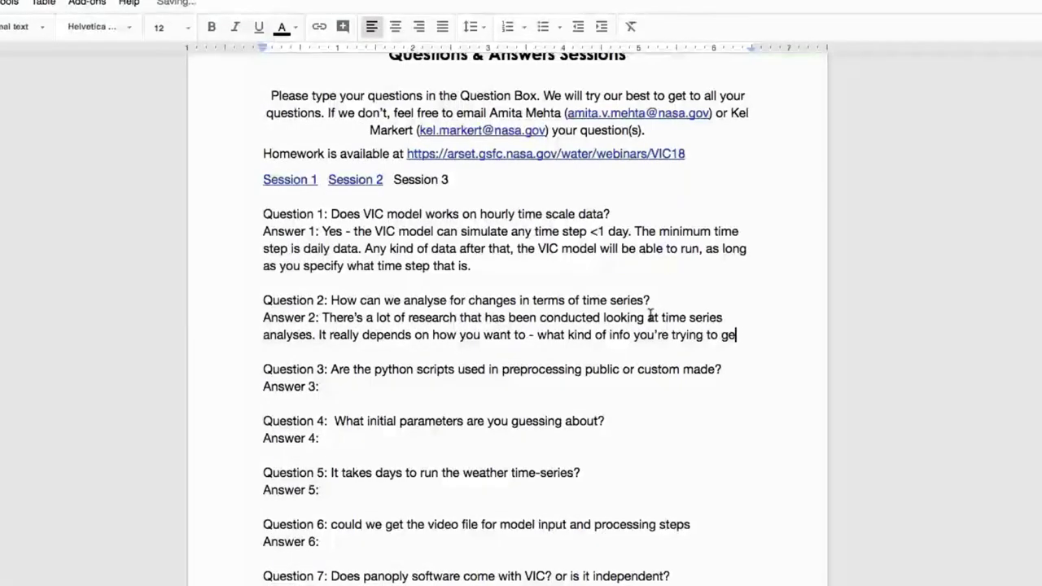
text( your analysis. I)
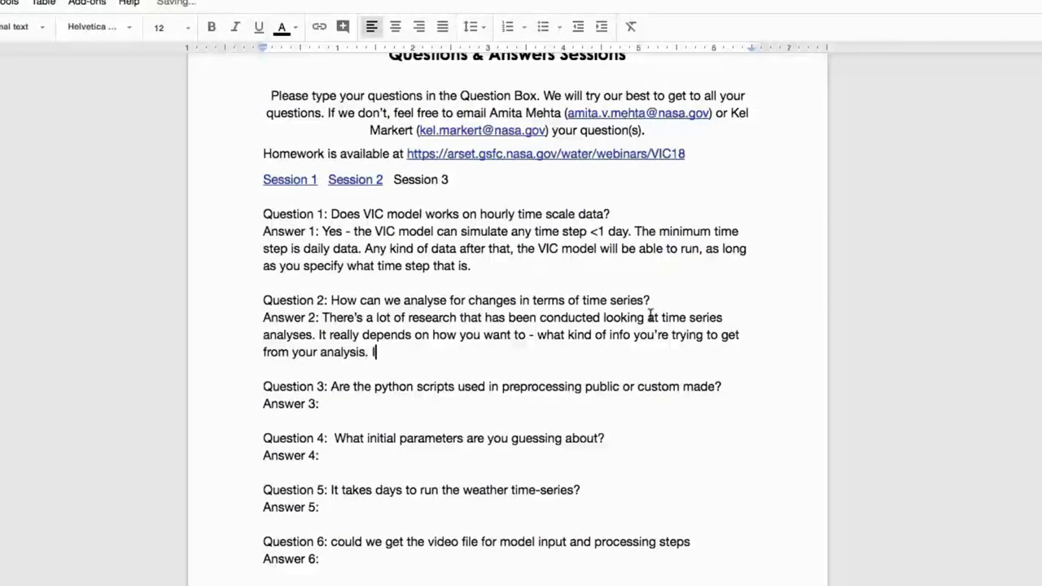
text(f you're looking at, s)
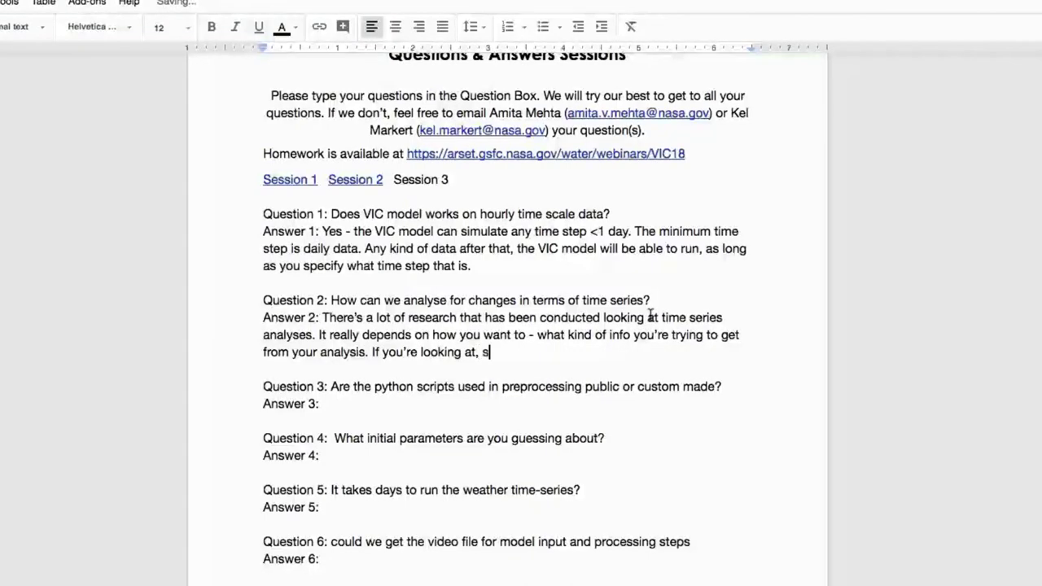
text(ay, long-term changes, just looking at %)
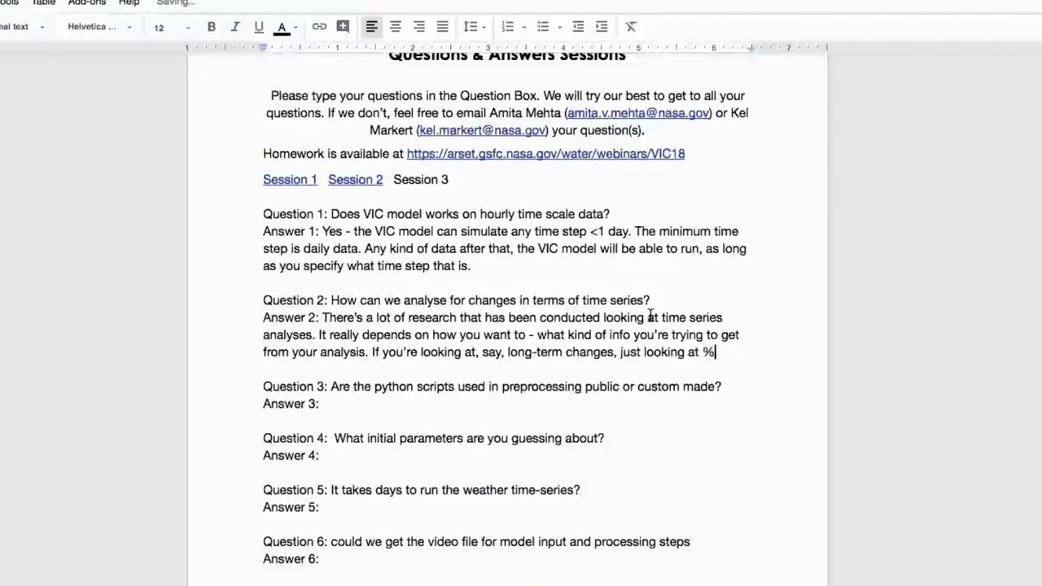
text( cahnge from a c)
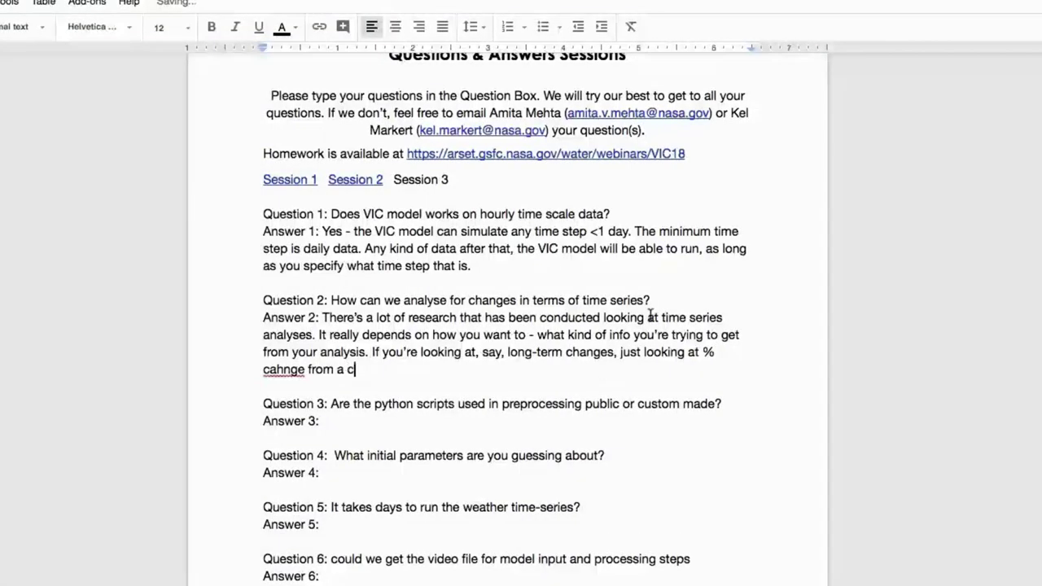
text(limatology would )
text(surfice. Or if you want to look at tren)
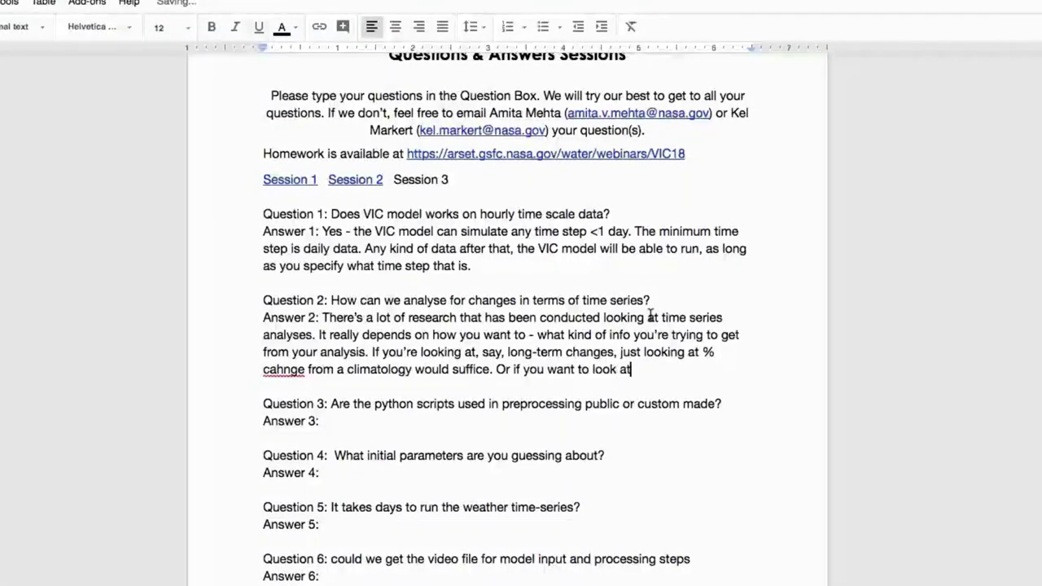
text(ds, you can use )
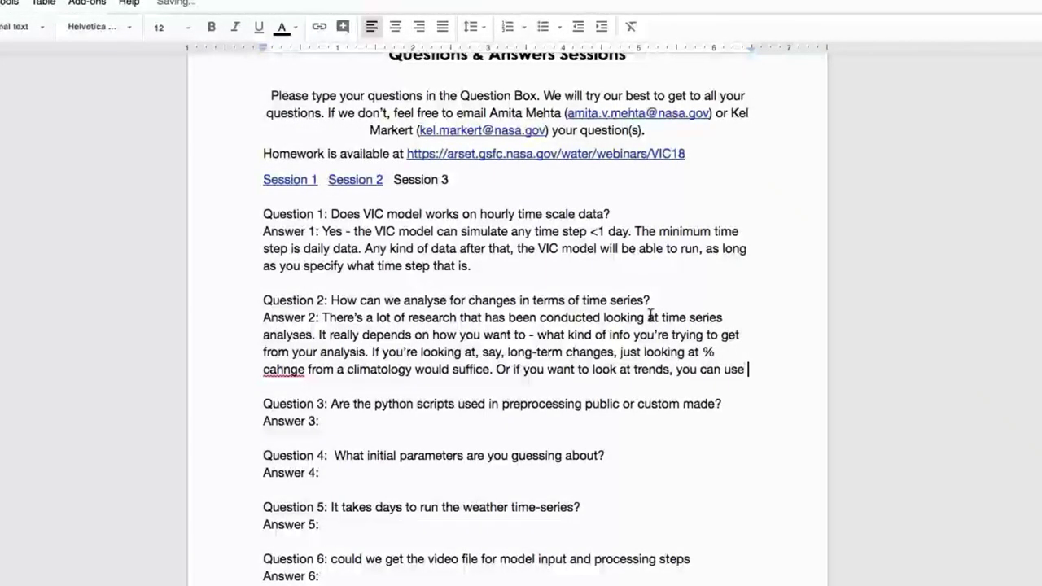
text(your time series to calcul)
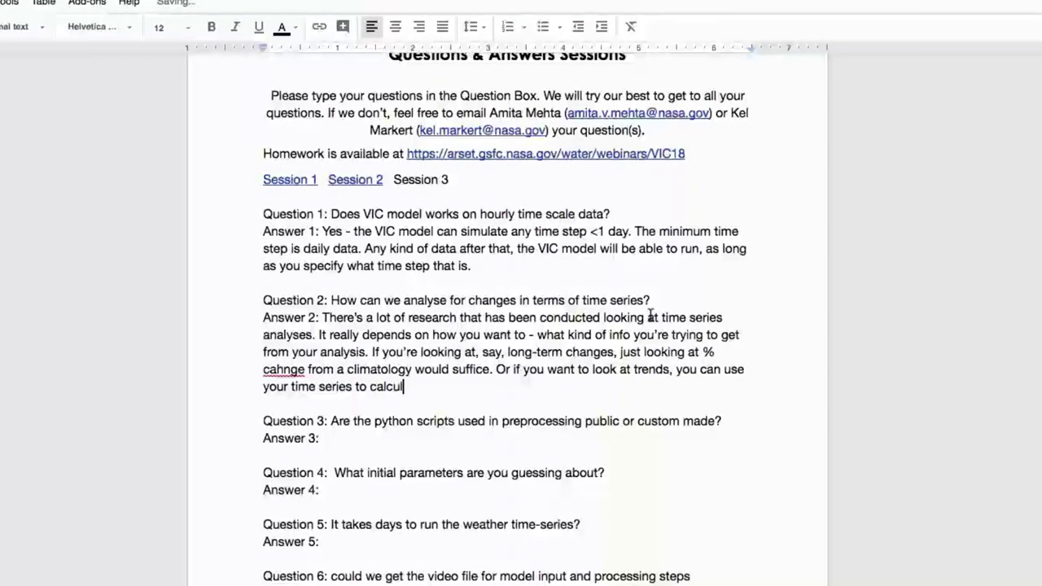
text(ate the change per y)
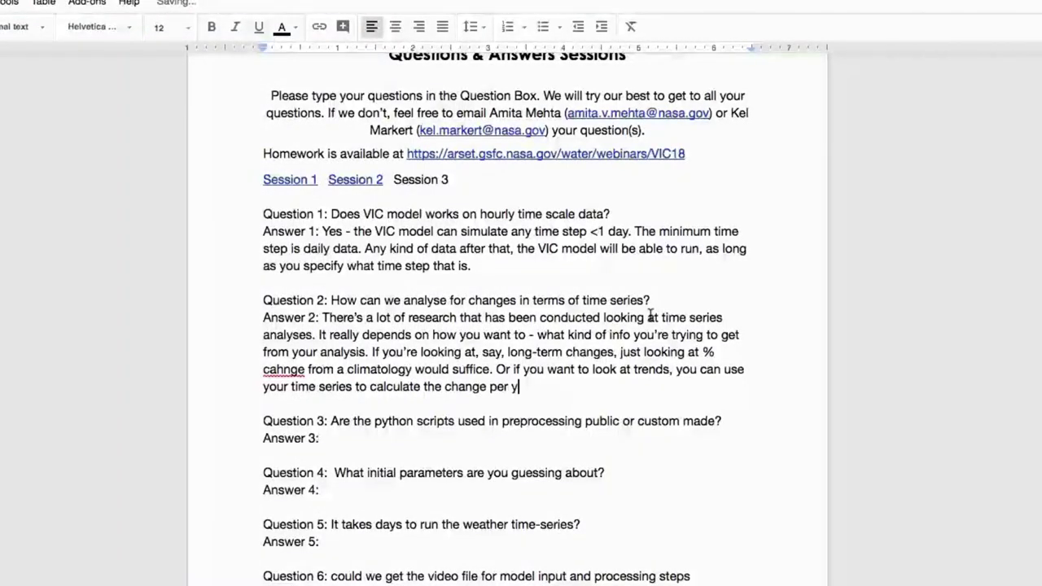
text(ear (or time step). It depends on you)
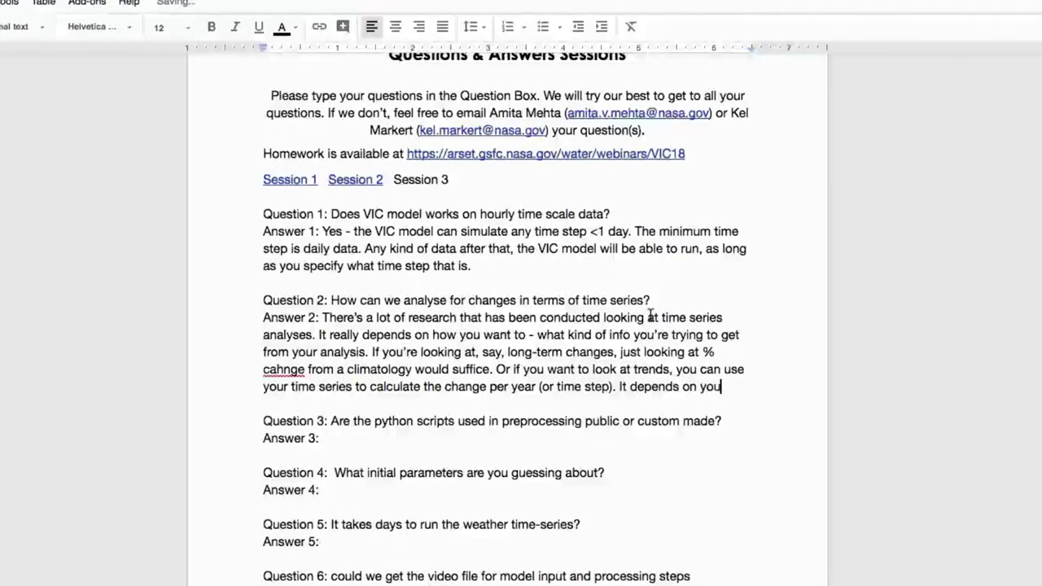
text(r analysis, but I would)
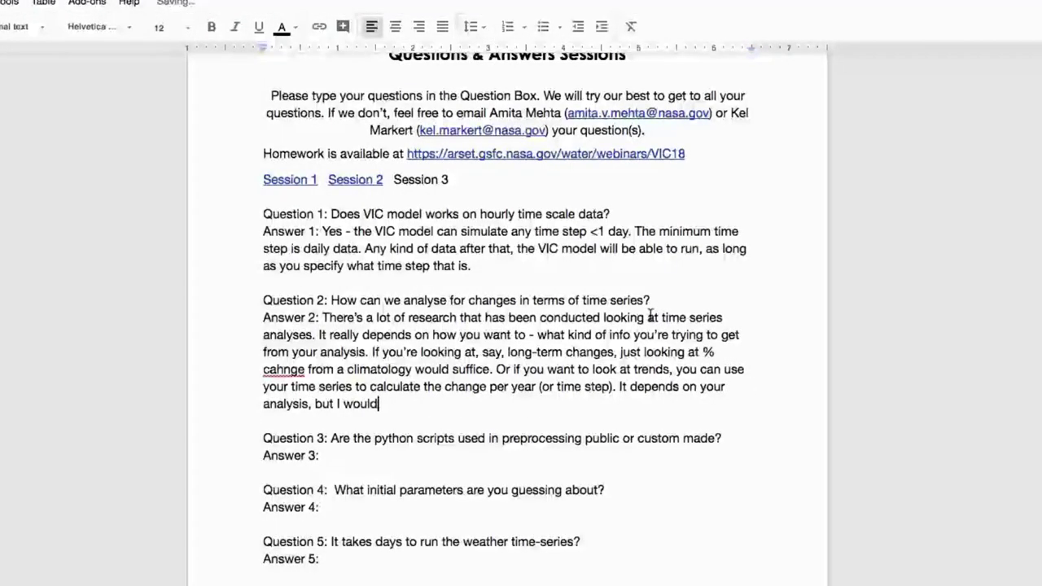
text( suggest get)
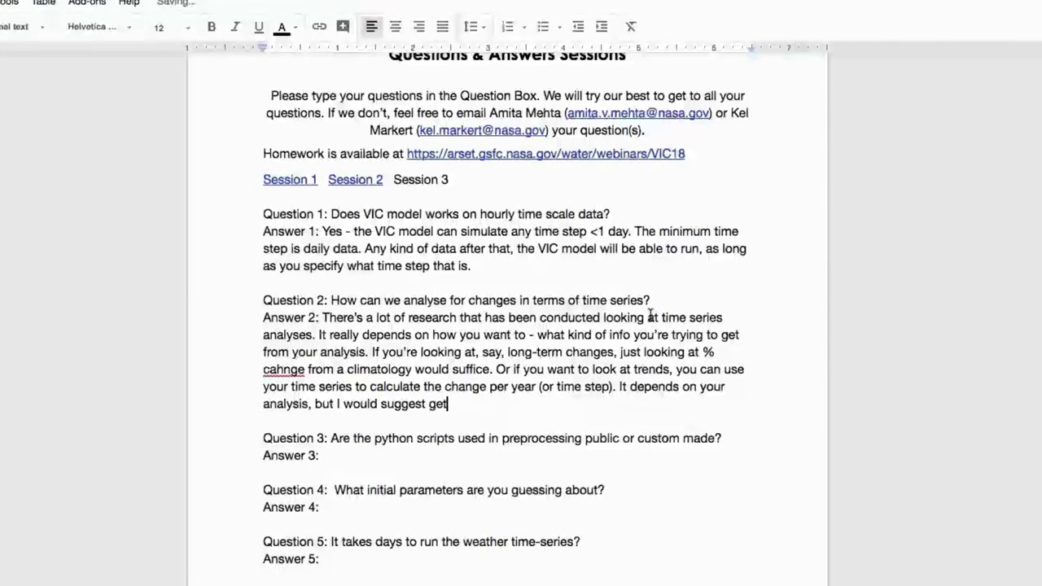
text(ting an)
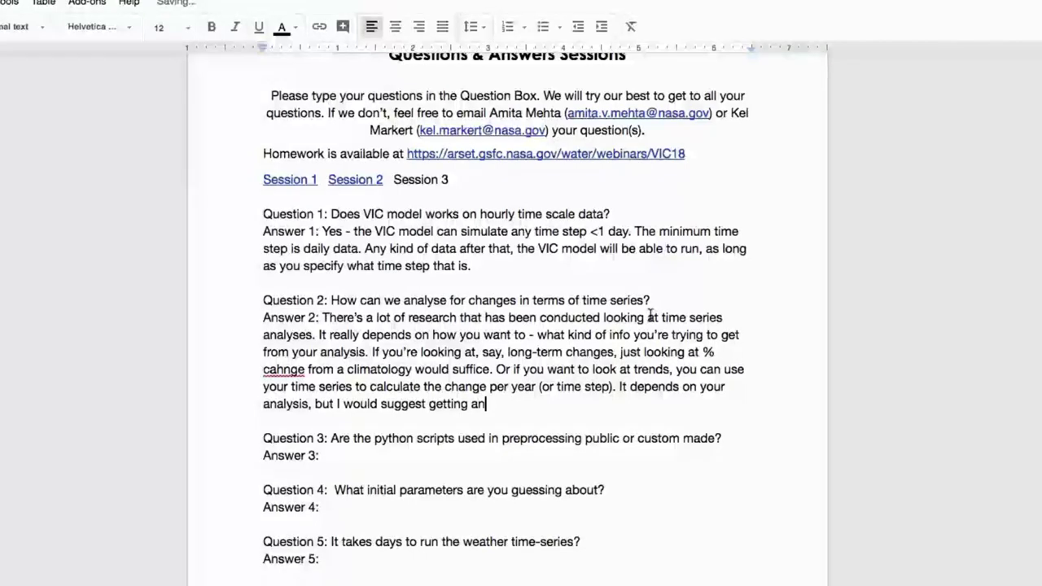
text( idea of what you want to present as results and then sear)
key(BackSpace)
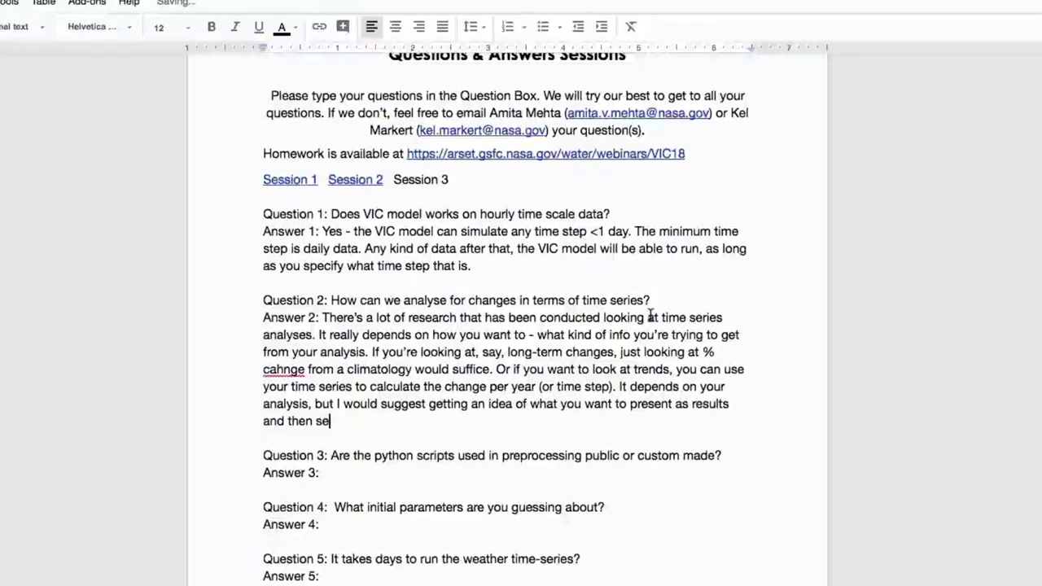
text(o)
key(BackSpace)
key(BackSpace)
text(search)
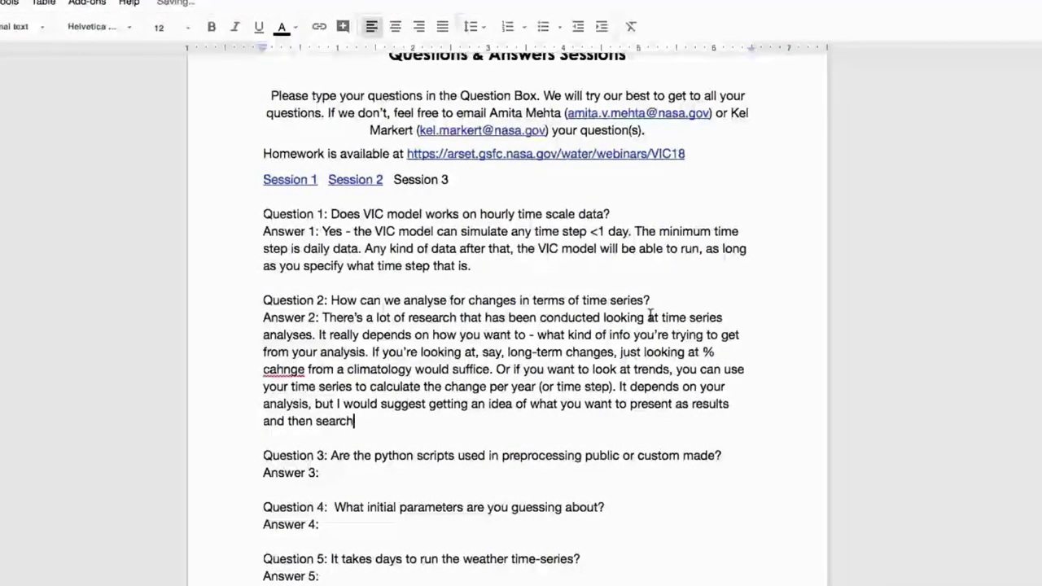
text(ing literature for what)
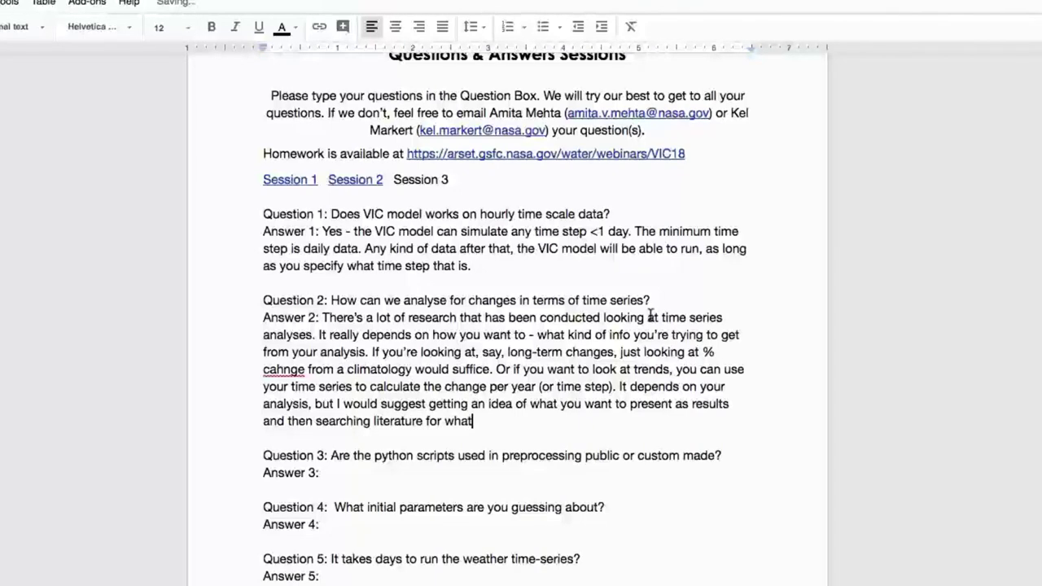
text( other people have done.)
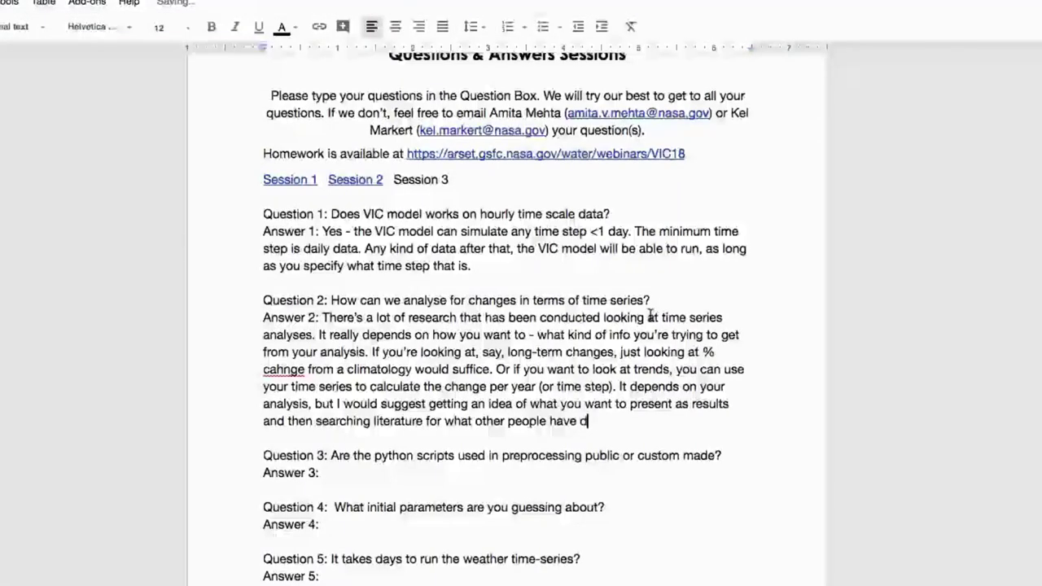
Start a co-presenter note below Answer 2 suggesting the Panoply tool for quickly viewing time evolution
key(Return)
text(Amita: w)
text(e)
key(BackSpace)
key(BackSpace)
key(BackSpace)
text(if you want)
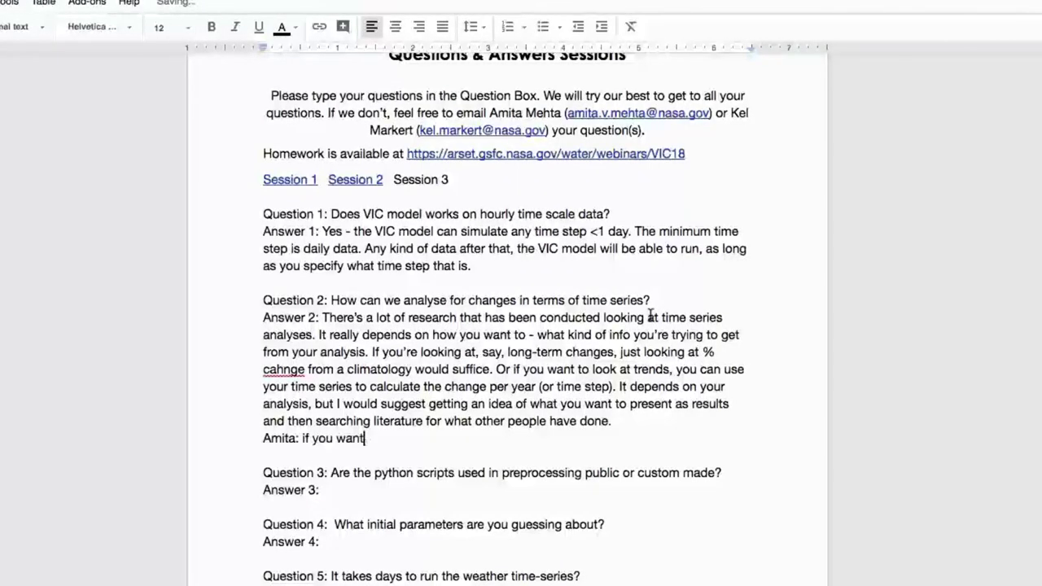
text( to quickly view time)
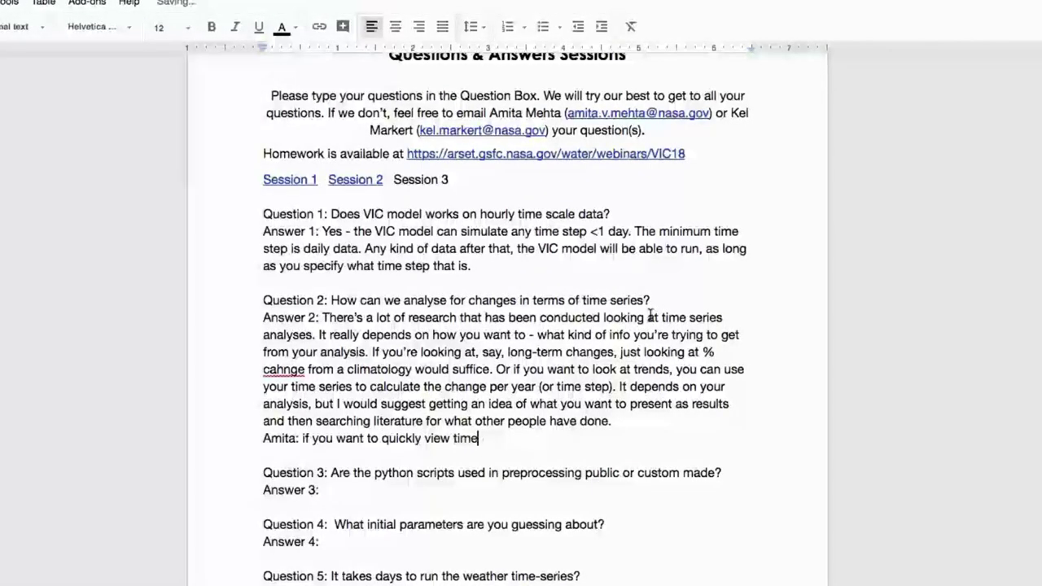
text( evolution, you can use )
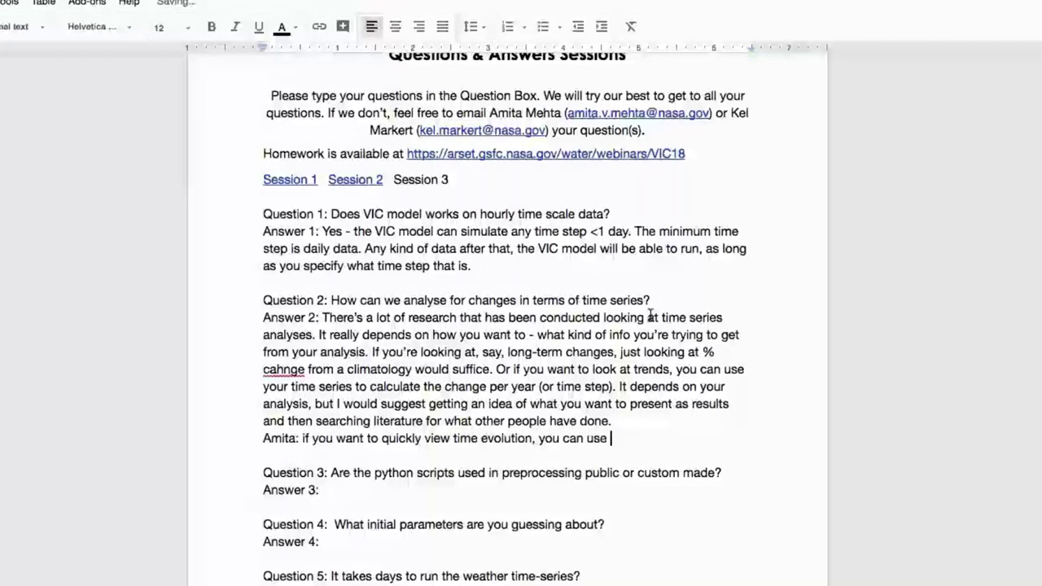
text(Panoply tool B)
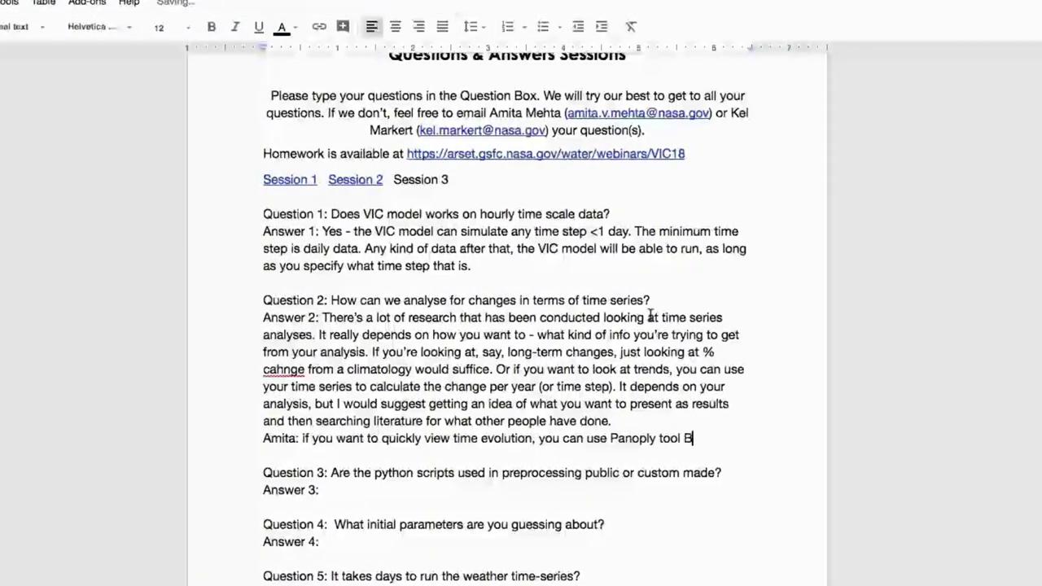
text(rock mentioned. That's easy )
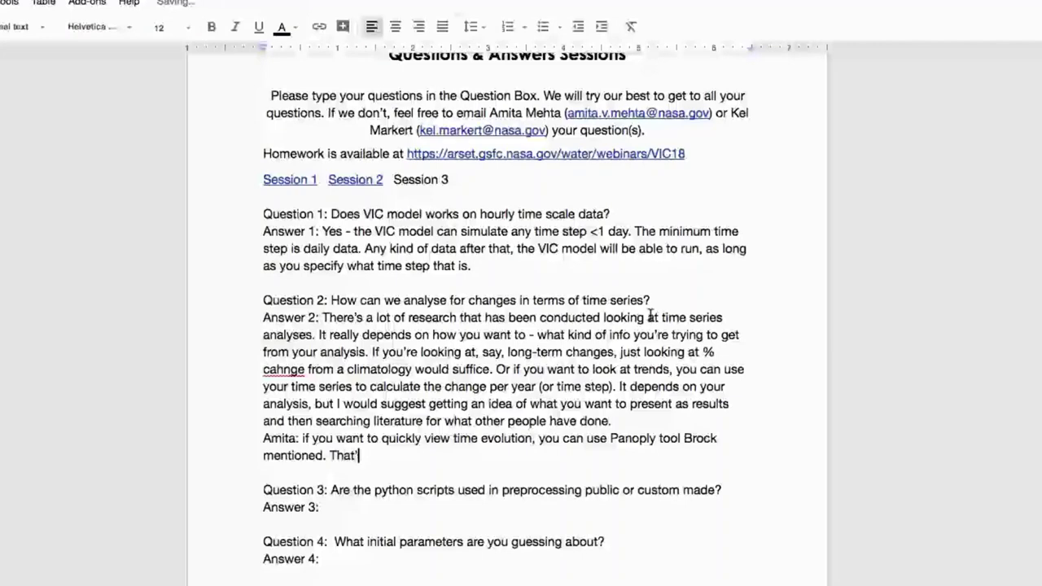
text(to install on you)
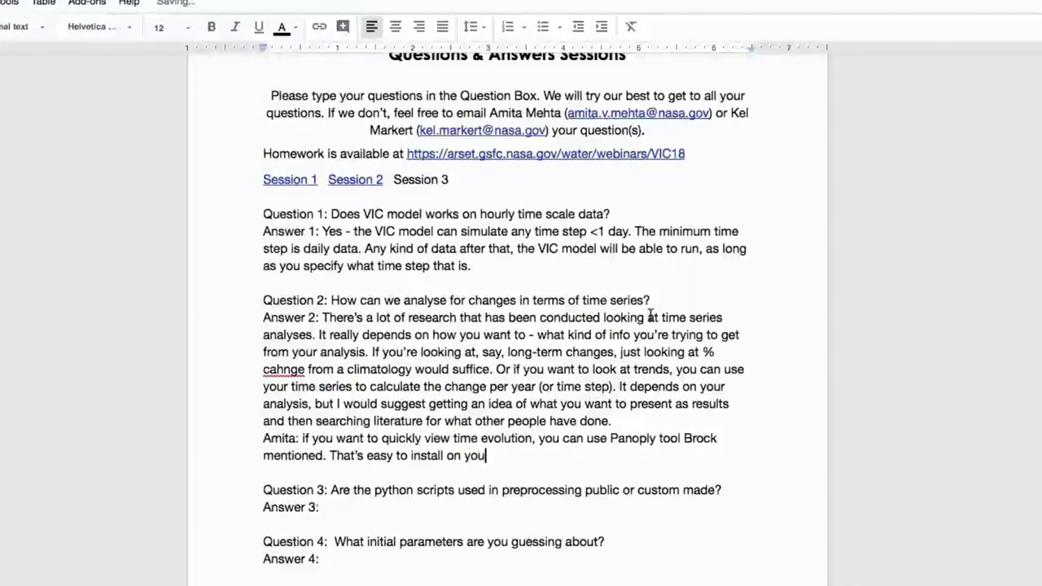
text(r computer for an)
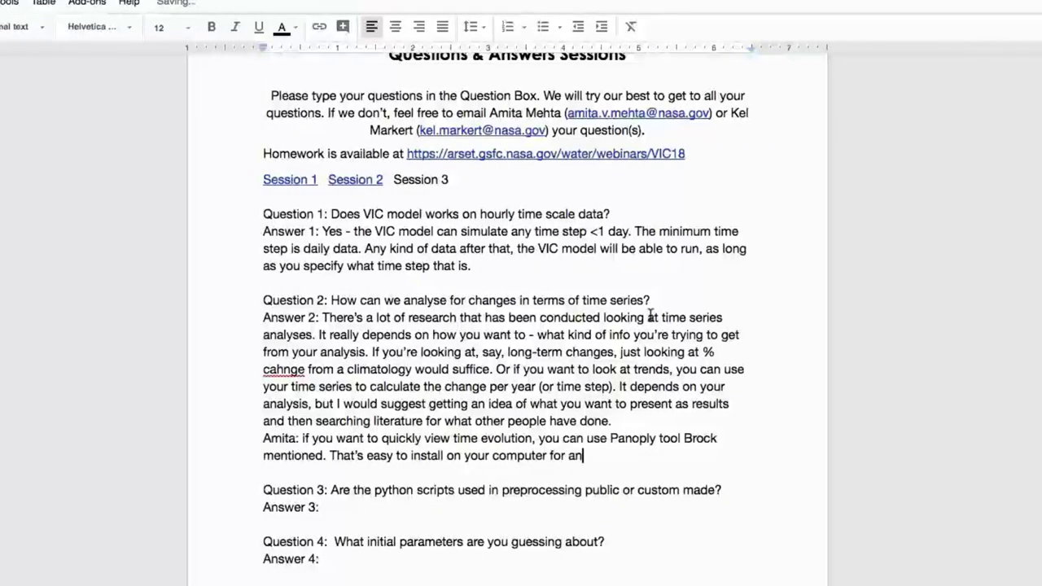
text(alysis.)
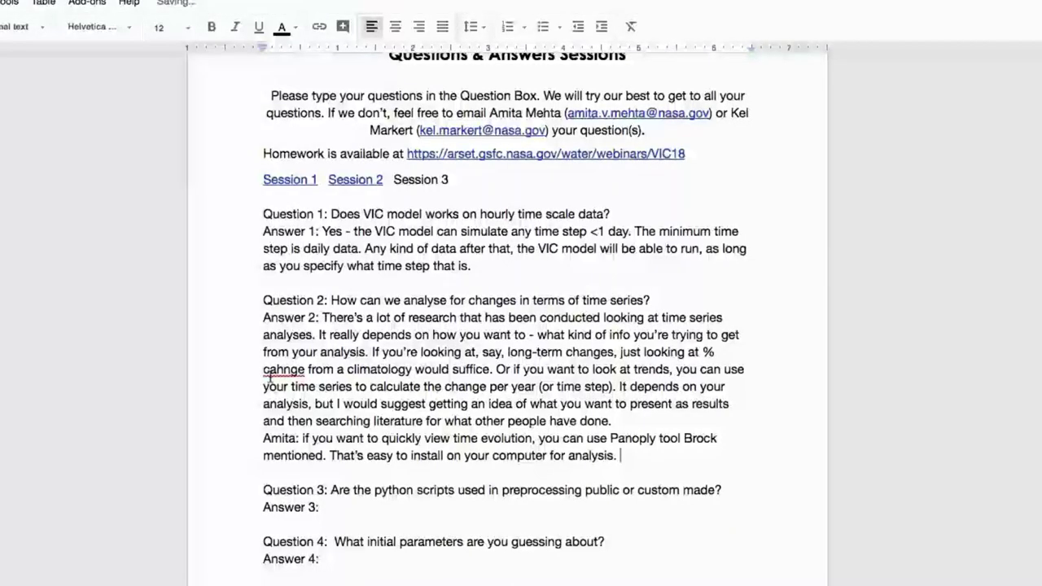
Correct 'cahnge' to 'change' and add '(Instructions for installation are available on ARSET website)' to the note
right_click(269, 370)
click(293, 383)
click(660, 461)
text((Instructions for)
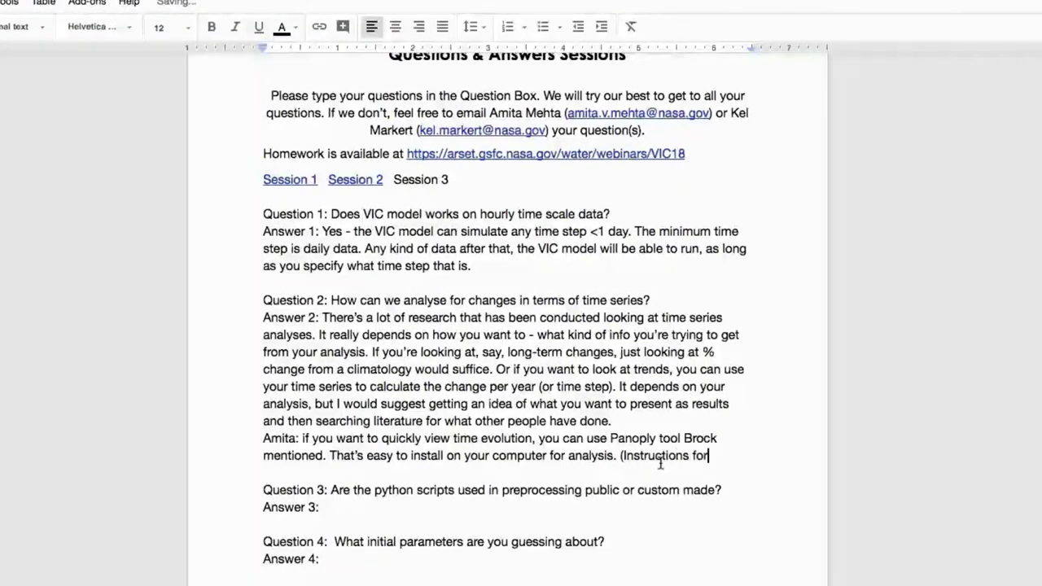
text( installation are ava)
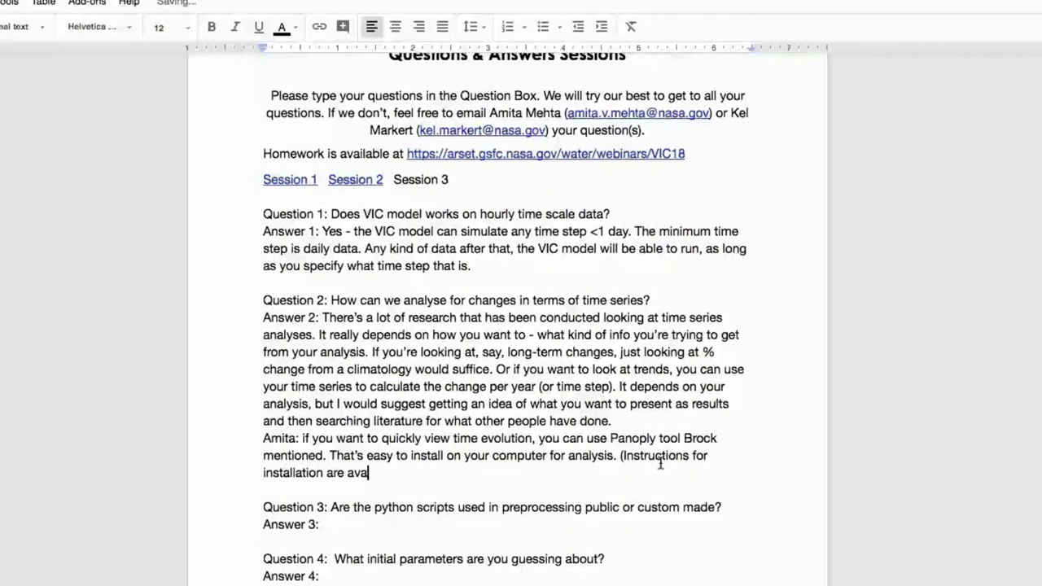
text(ilable on ARSET website))
key(Down)
key(Down)
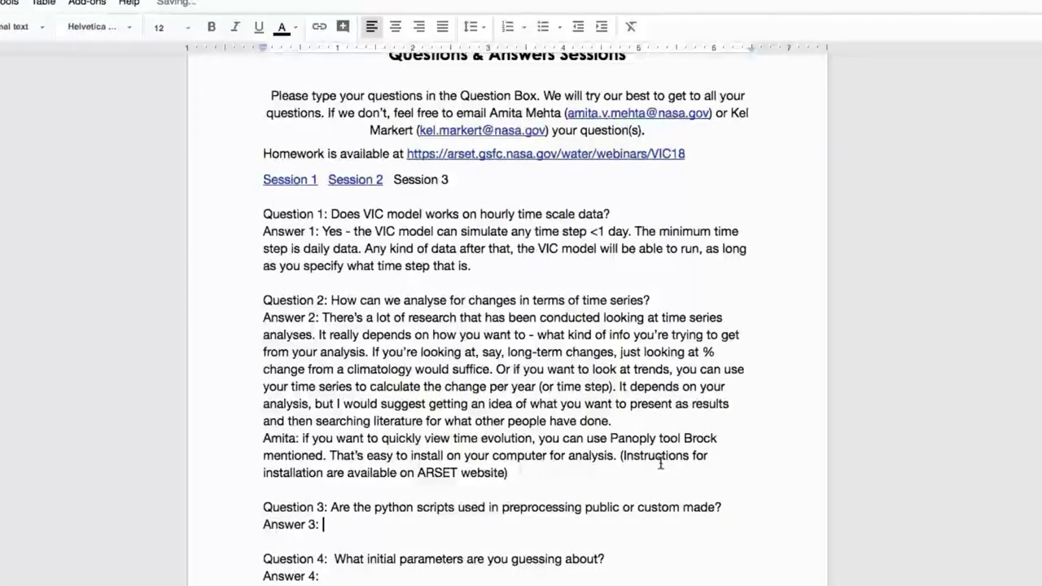
Write Answer 3: 'Both!', custom scripts from graduate research, publicly available, with the link in the chatbox
text(Both!)
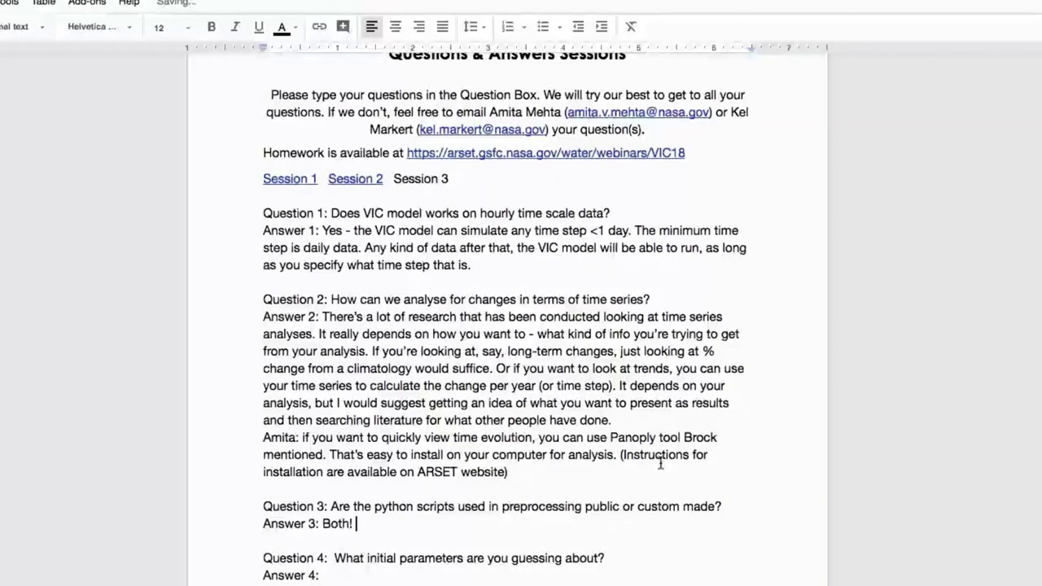
scroll(661, 464, down, 5)
text(Kel r)
text(r)
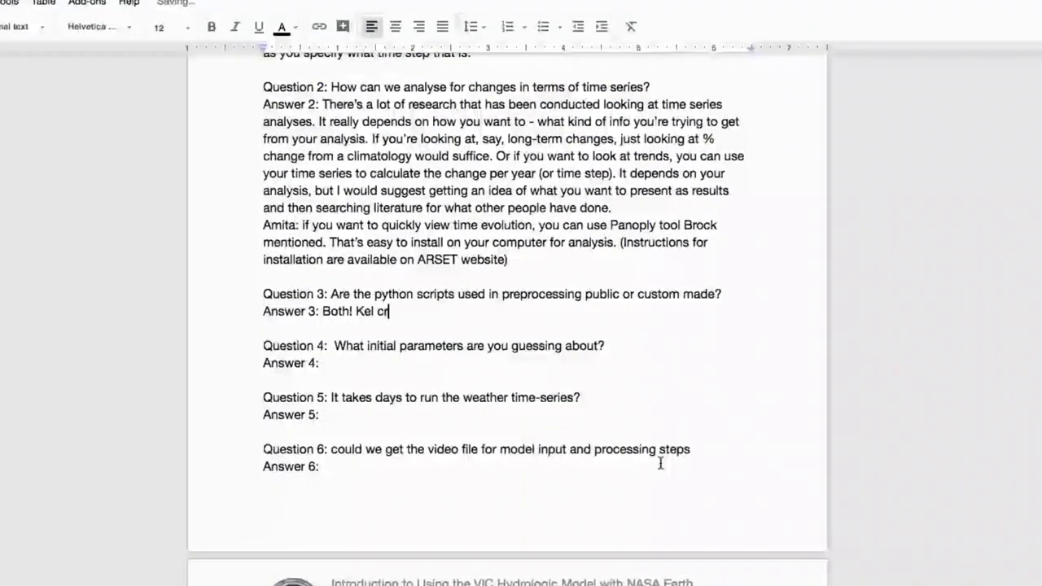
text(eated the scripts as part of graduate research )
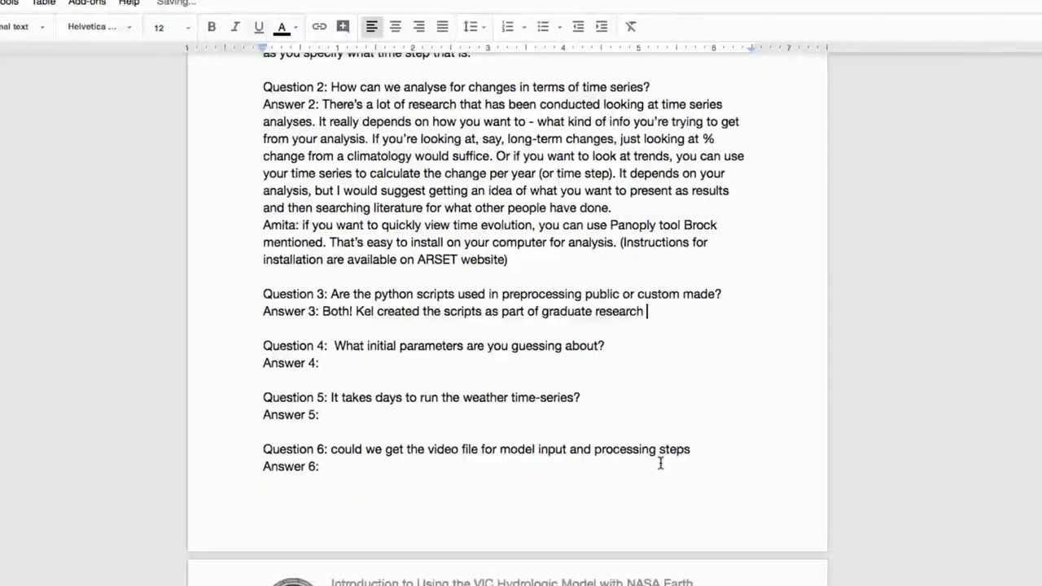
text(to make model setup easie)
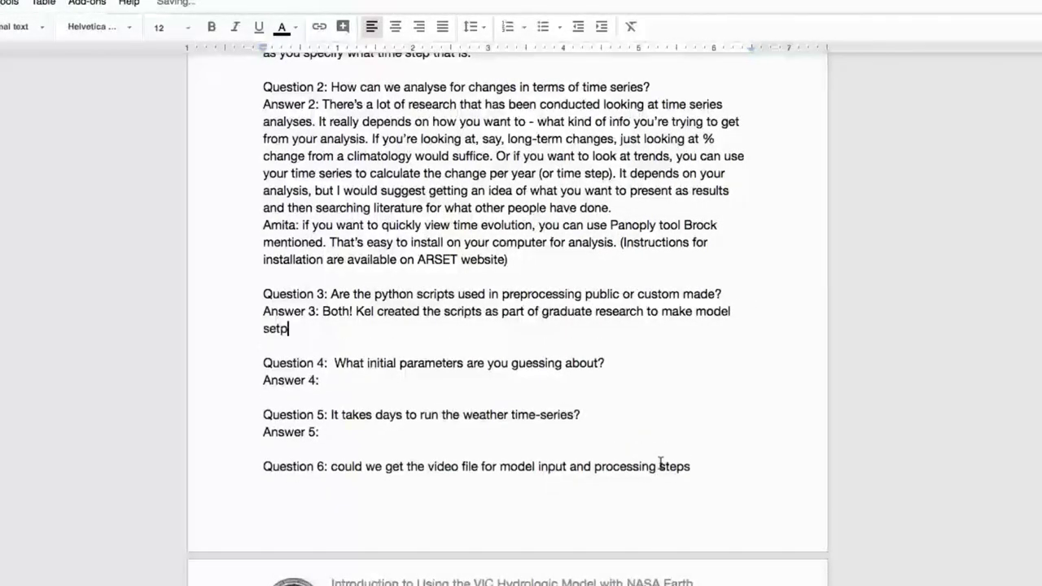
text(r, at lea)
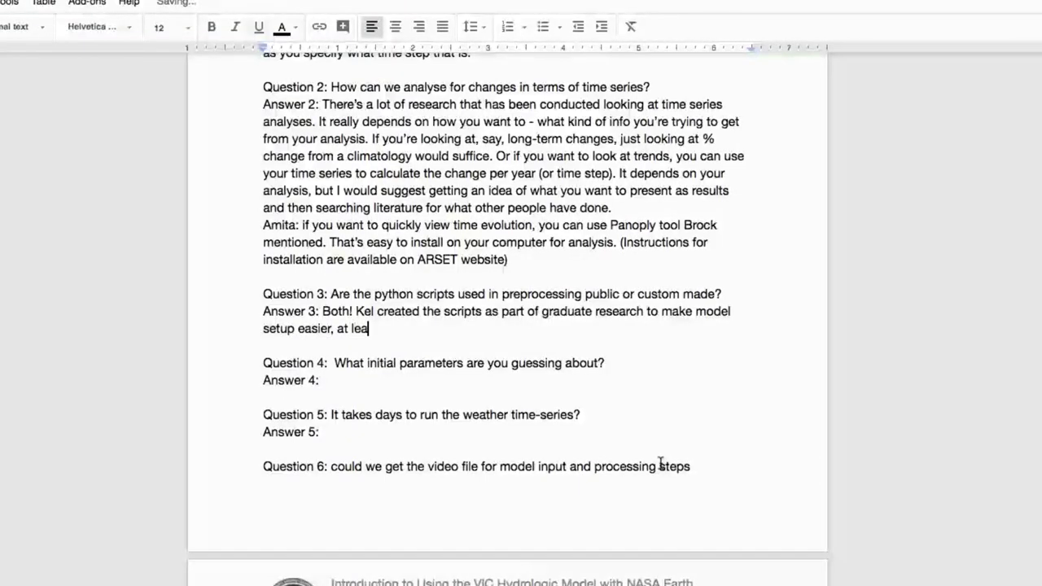
text(st from my perspective. So in tha)
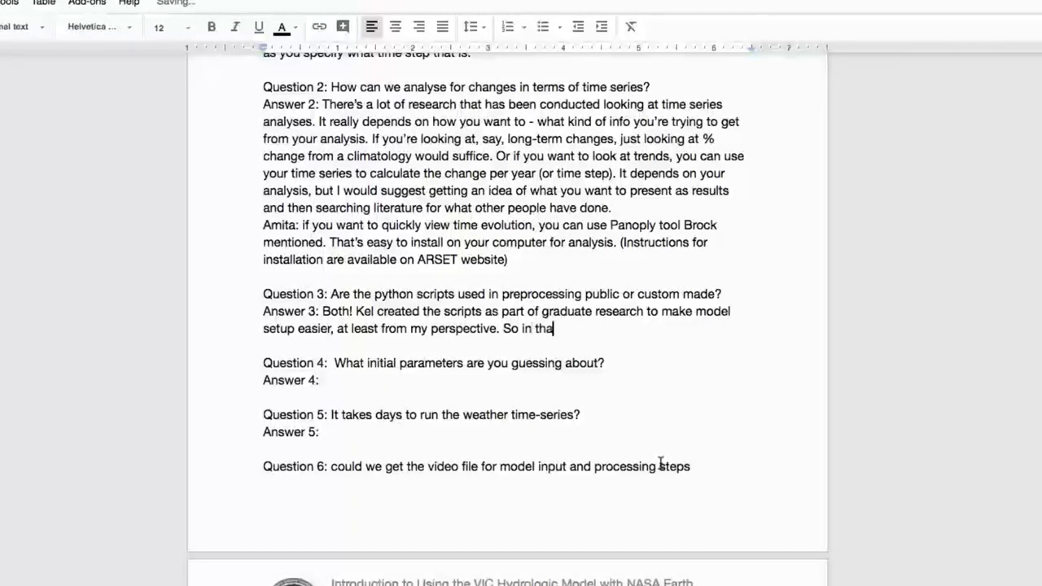
text(t case they're custom made)
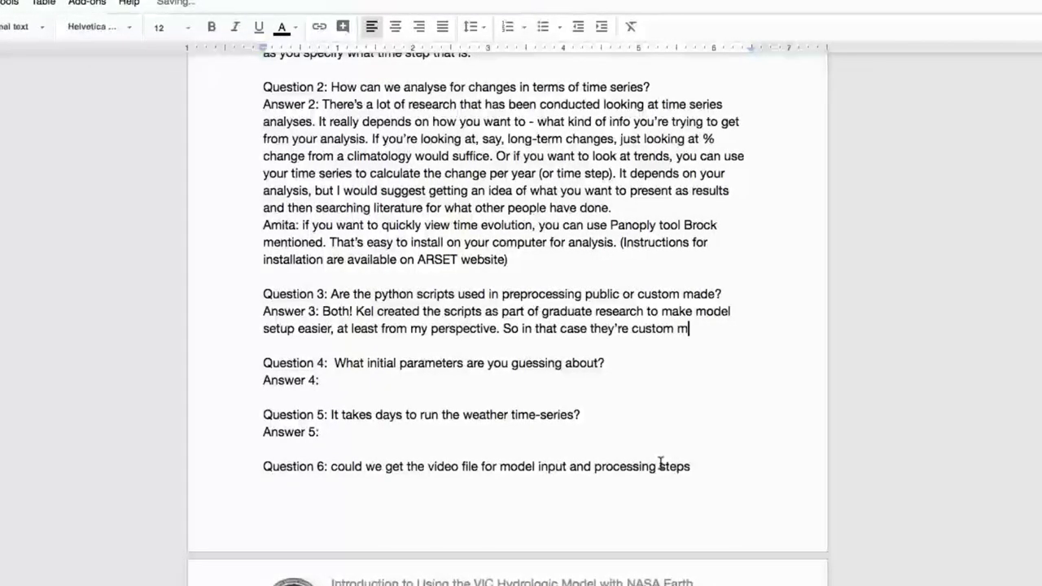
key(BackSpace)
text(- they)
key(BackSpace)
key(BackSpace)
key(BackSpace)
key(BackSpace)
key(BackSpace)
key(BackSpace)
key(BackSpace)
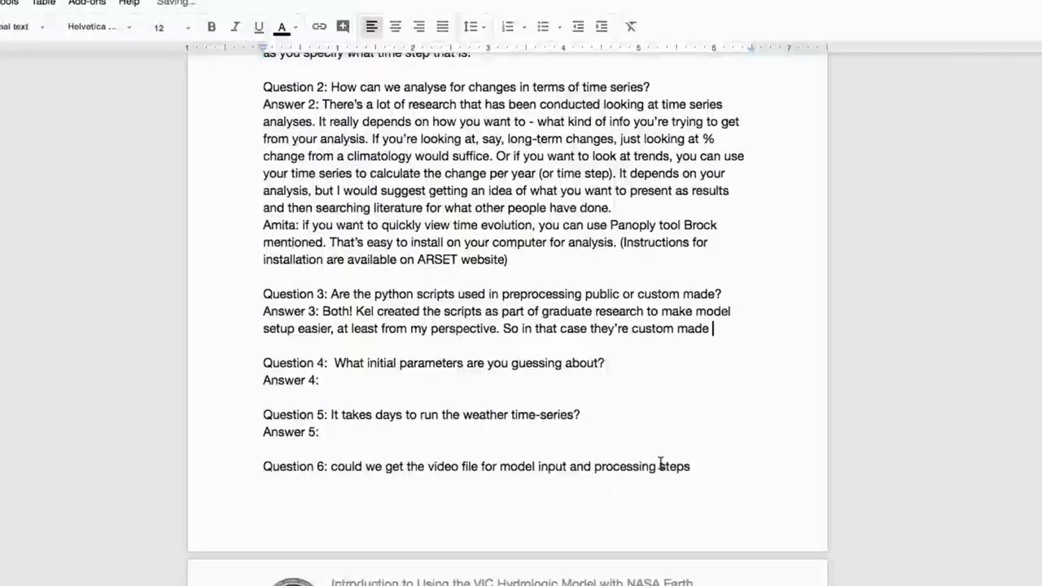
text(, but publi)
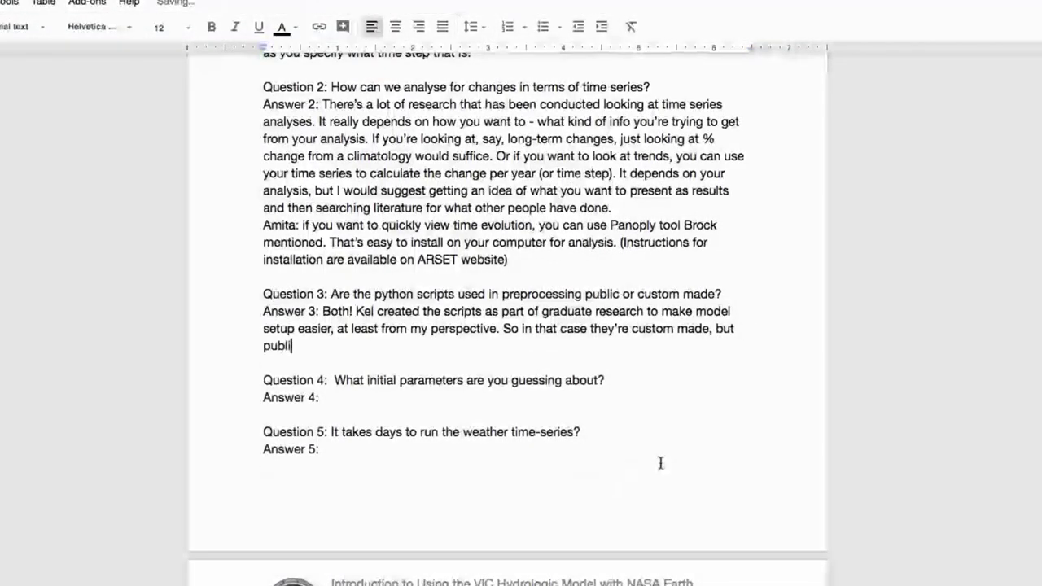
text(cly available. The )
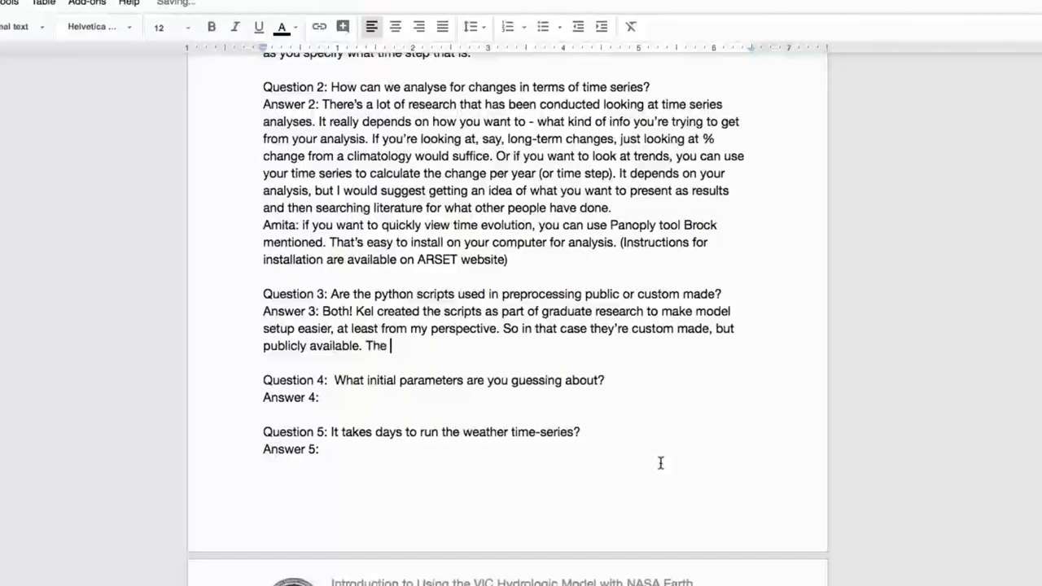
text(link is in the chatbox)
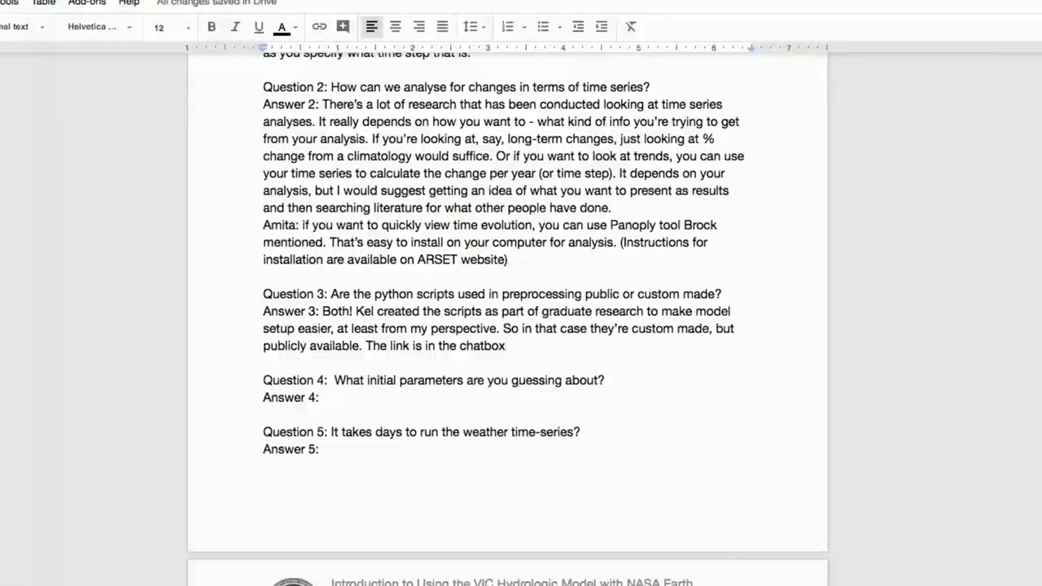
Replace 'ARSET website' in the installation note with a colon and the pasted Panoply link
click(546, 258)
double_click(547, 258)
key(ctrl+shift+Left)
key(ctrl+shift+Left)
key(ctrl+shift+Left)
key(ctrl+shift+Left)
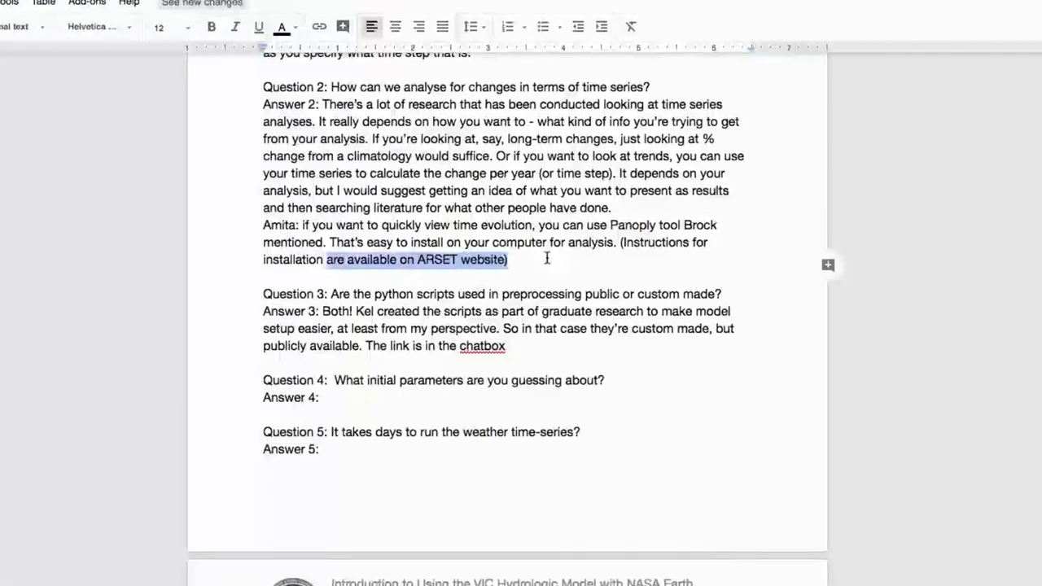
key(BackSpace)
key(BackSpace)
text(:)
text(https://www.giss.nasa.gov/tools/panoply/)
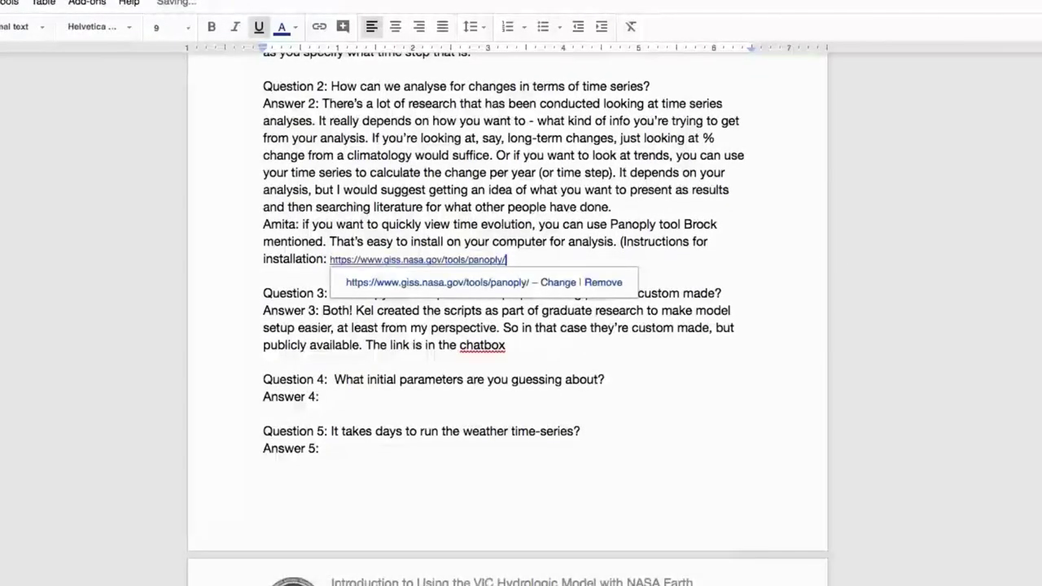
Paste the link after 'chatbox:' and finish Answer 3 inviting users to report script trouble
click(573, 345)
text(a)
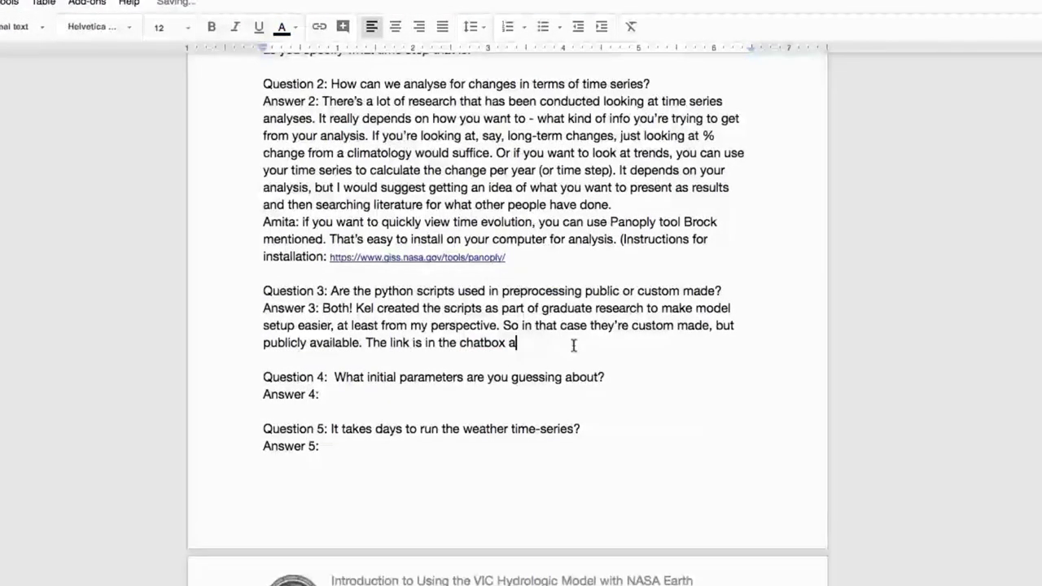
text(:)
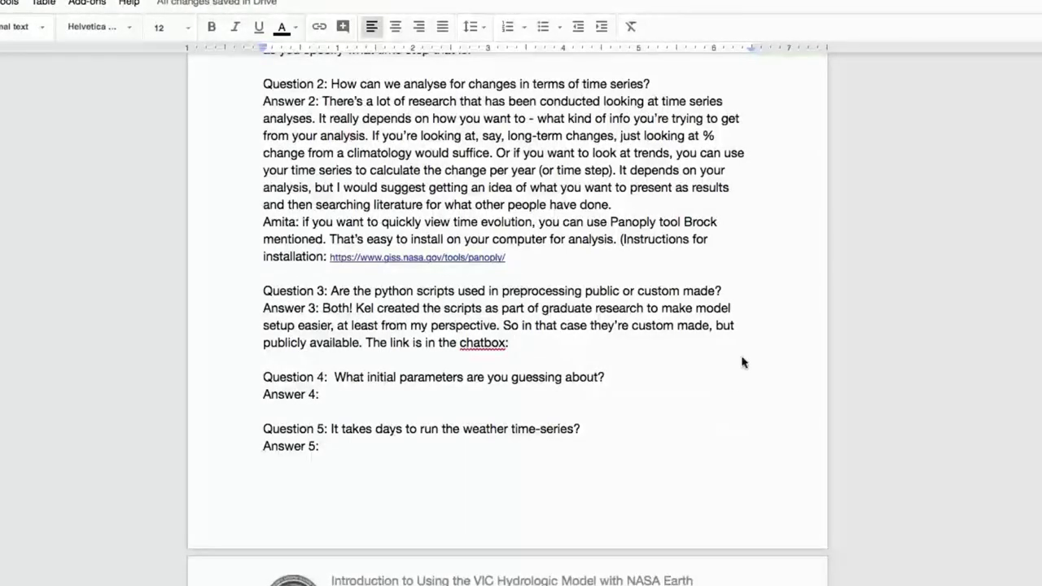
text(<https://www.giss.nasa.gov/tools/panoply/>)
text(and)
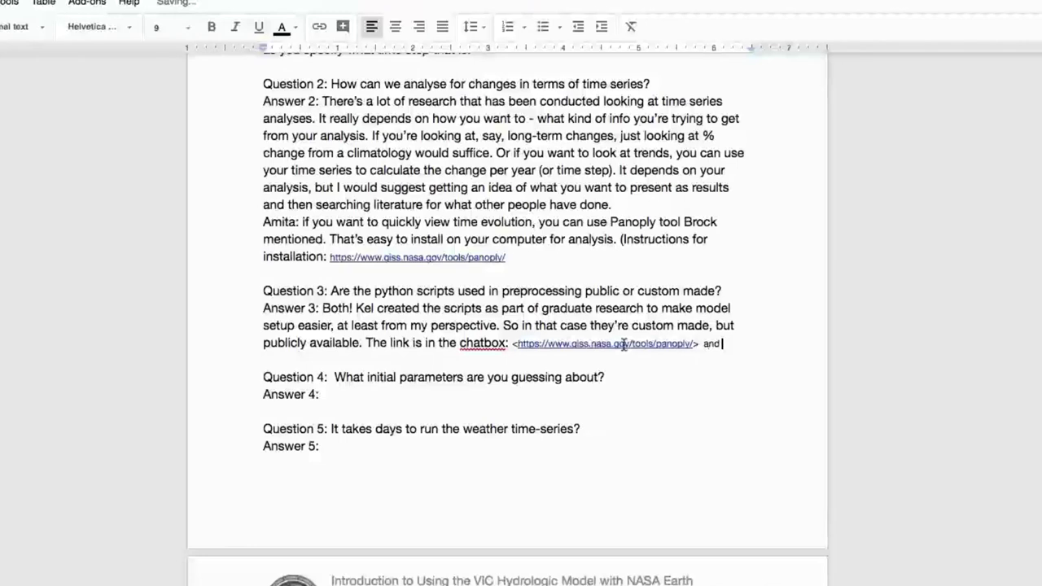
text( some are specific to mete)
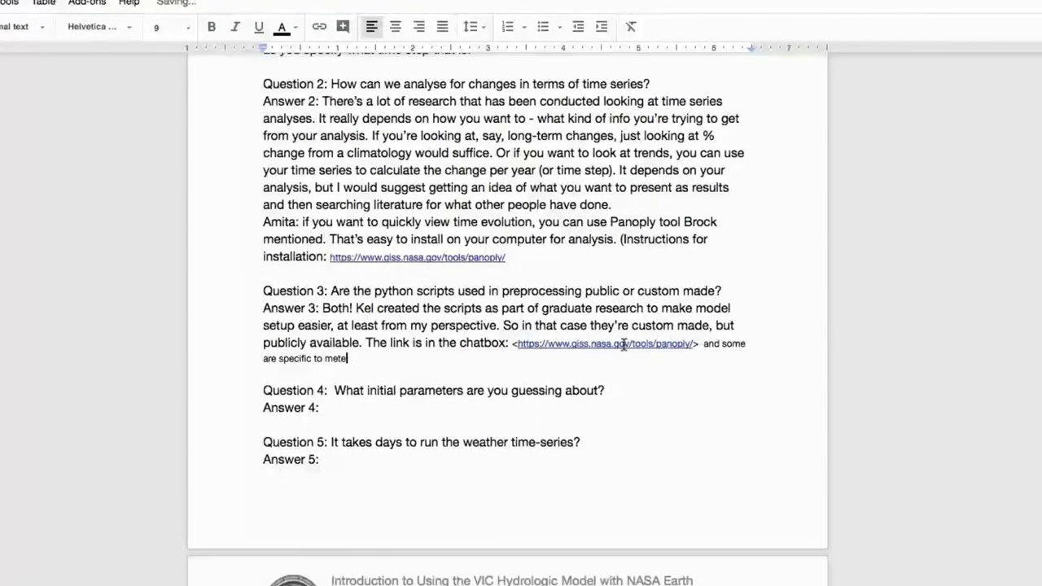
key(BackSpace)
key(BackSpace)
key(BackSpace)
key(BackSpace)
key(BackSpace)
key(BackSpace)
key(BackSpace)
text(. If you have troubl)
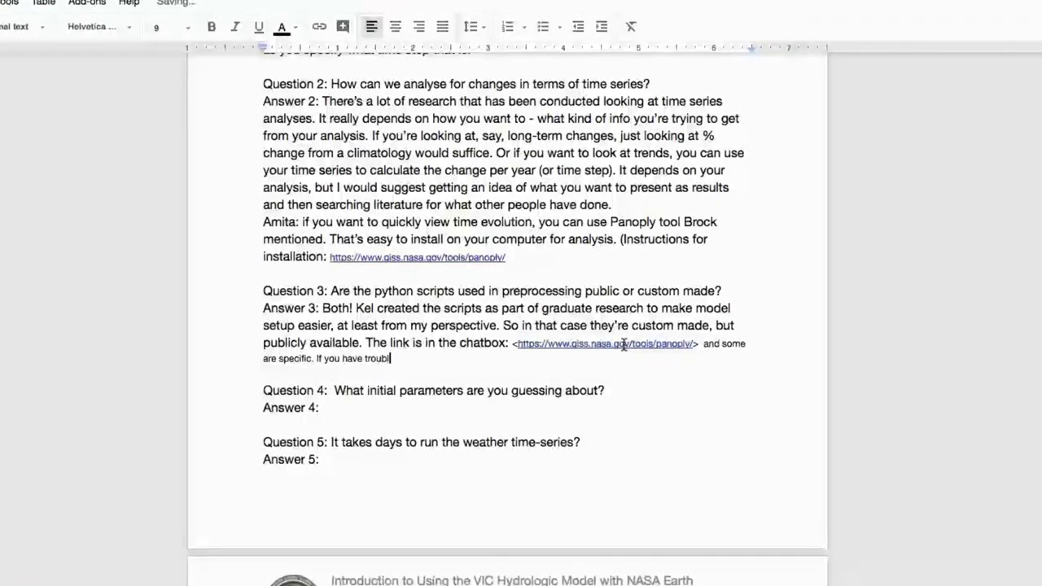
text(e, let Kel know so )
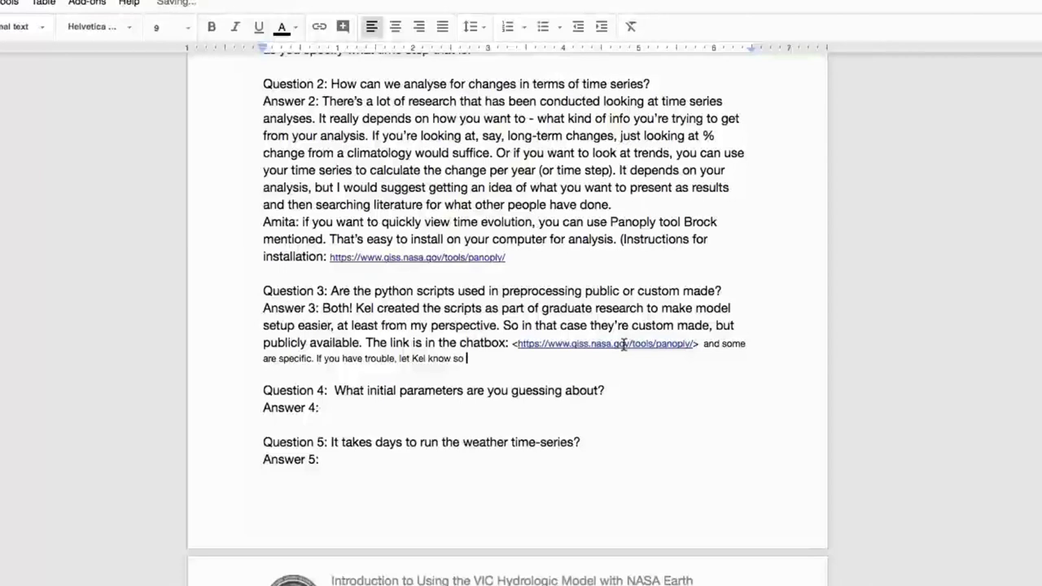
text(he can make it better and fix any issues )
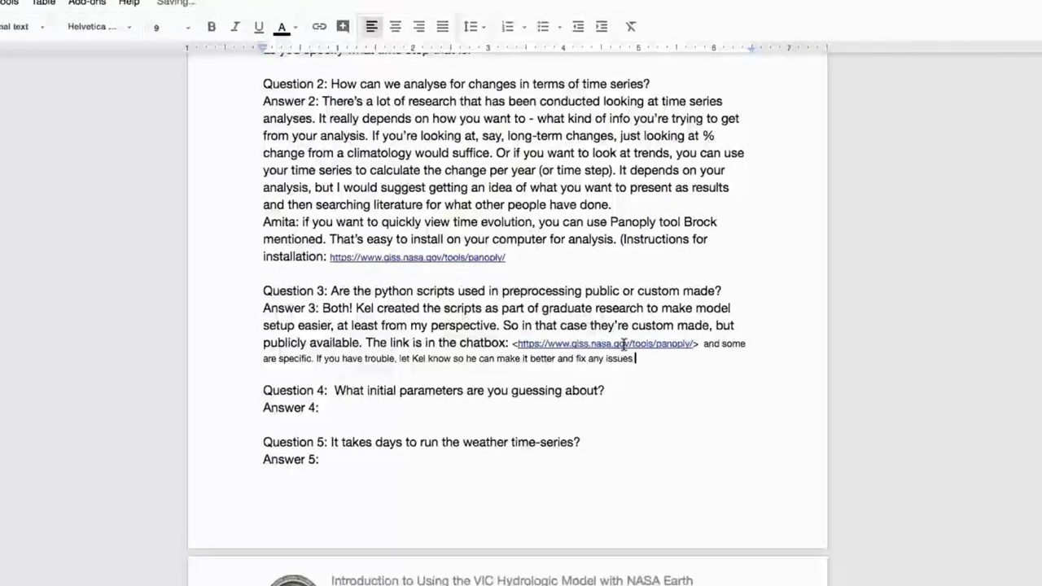
text(that come up.)
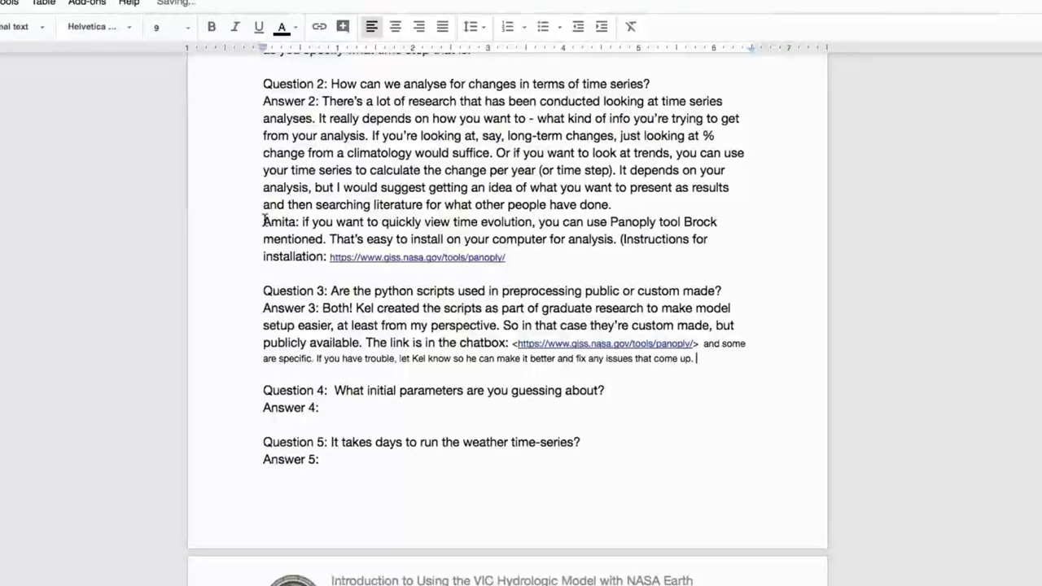
Apply the Normal text style to the installation note through the end of Answer 3
shift+click(263, 221)
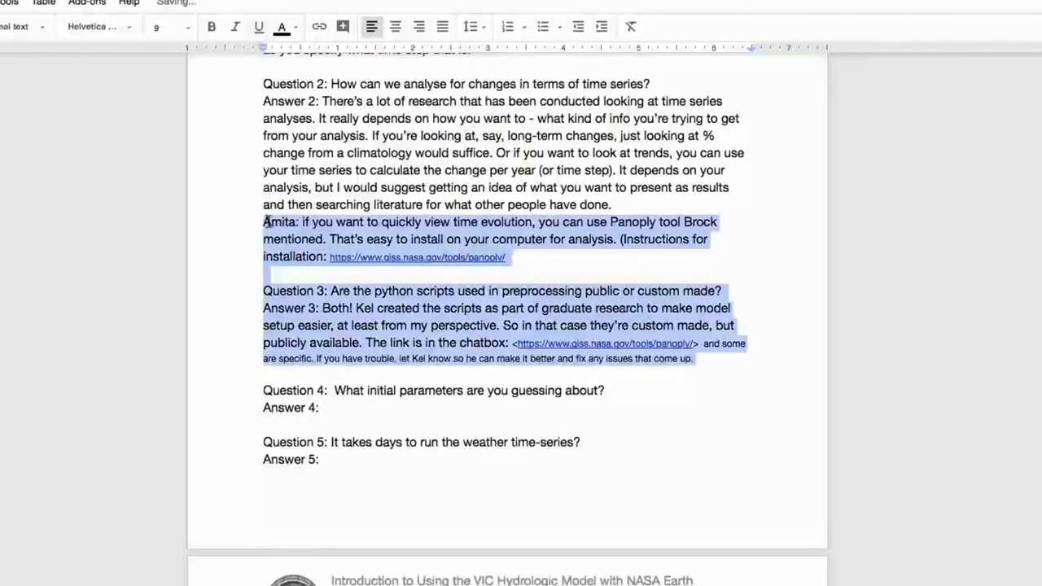
click(21, 26)
click(33, 63)
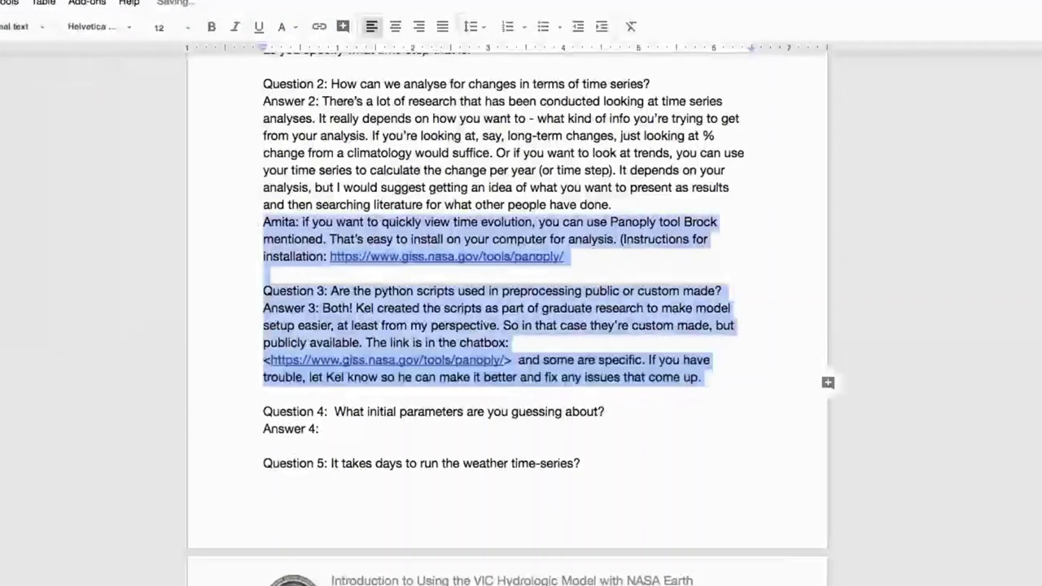
click(581, 394)
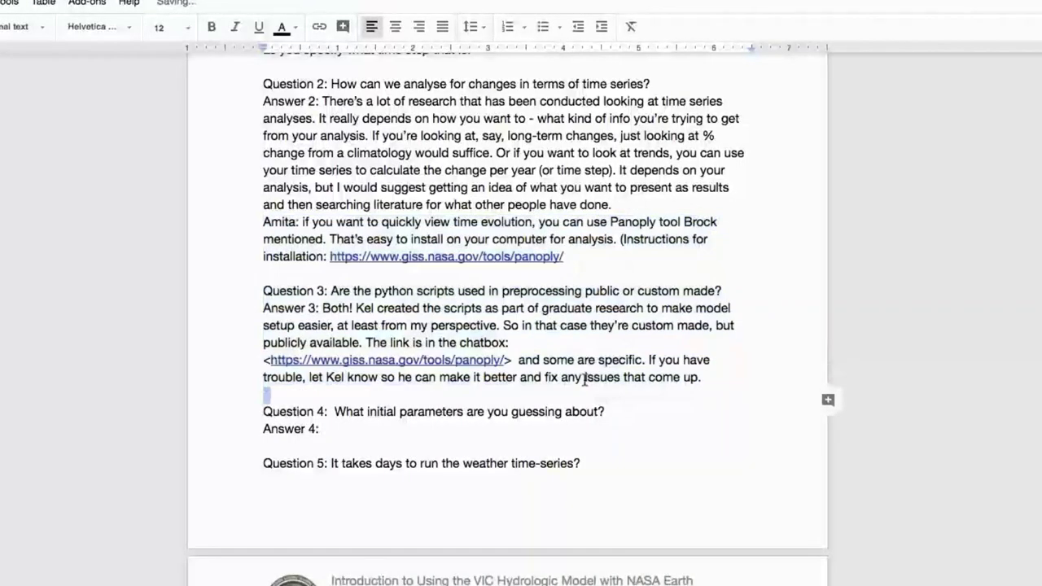
click(440, 437)
click(417, 427)
Begin Answer 4 with 'Quite a bit' and delete the bracketed Panoply link from Answer 3
scroll(746, 441, down, 1)
scroll(746, 442, down, 5)
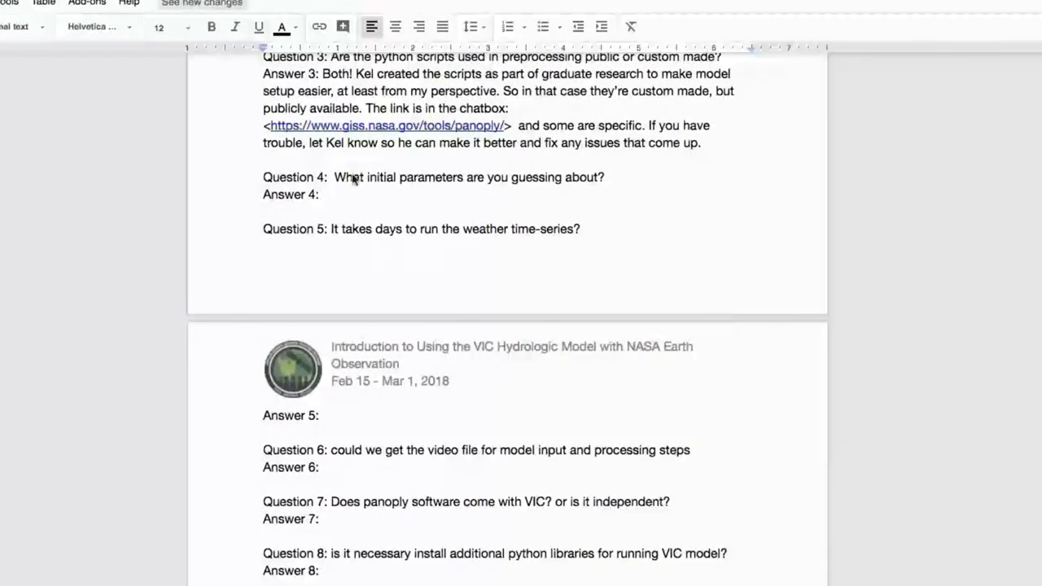
text(Quite a bit)
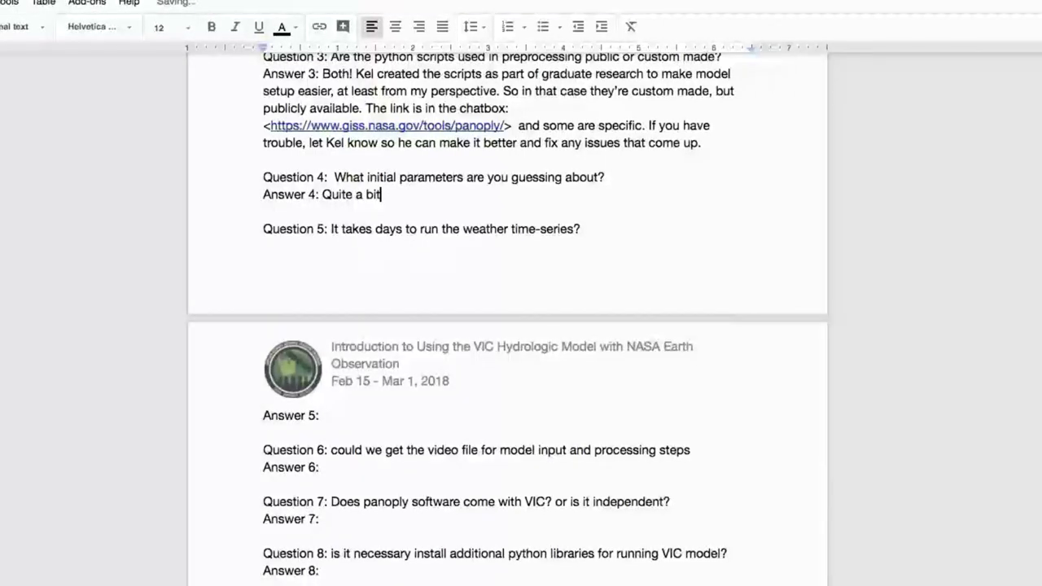
drag(515, 126, 263, 125)
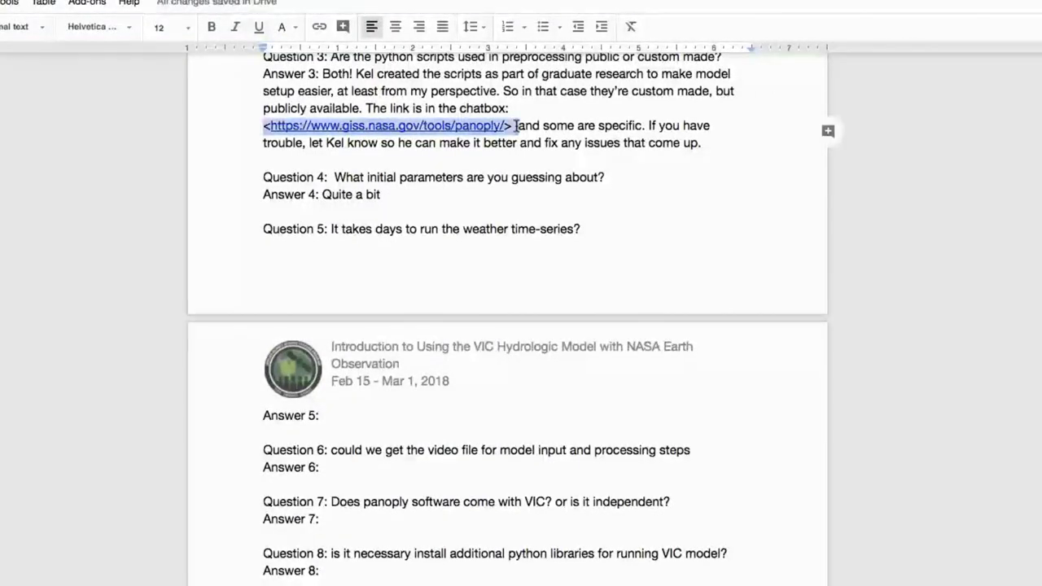
key(BackSpace)
Continue Answer 4 on the guessed soil parameters, ending 'Specific, local data would be best to insert into the model.'
click(416, 182)
text(- the soil )
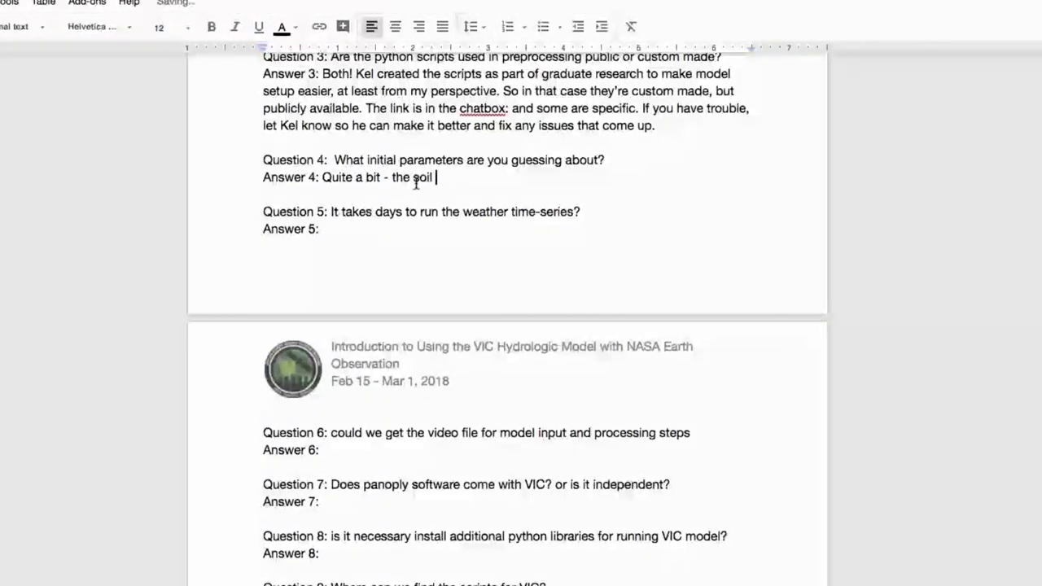
text(parameters we guess about are the infiltration curve, the fraction of max soil moisture wh)
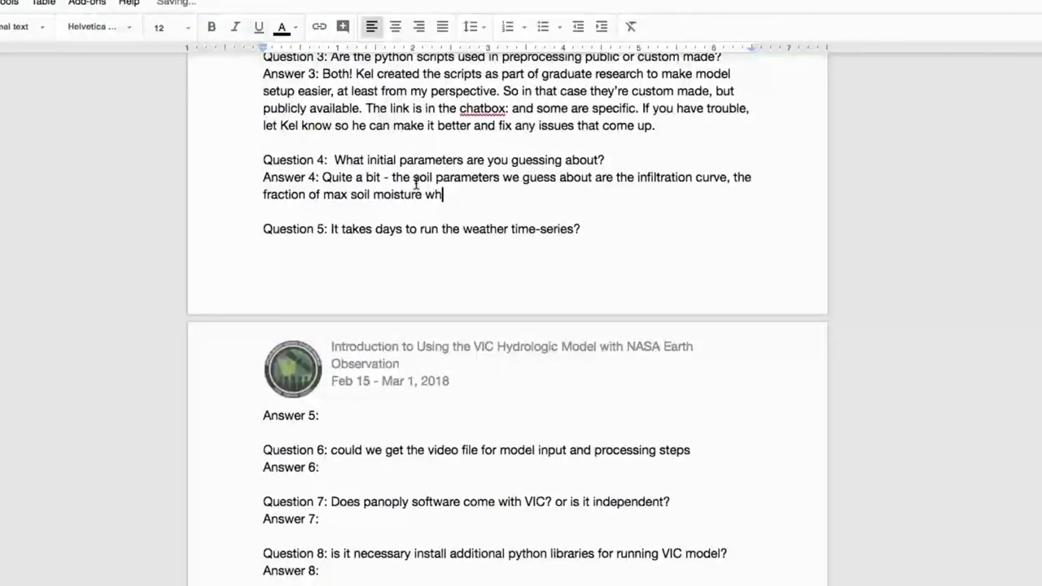
text(ere non-linear base soi)
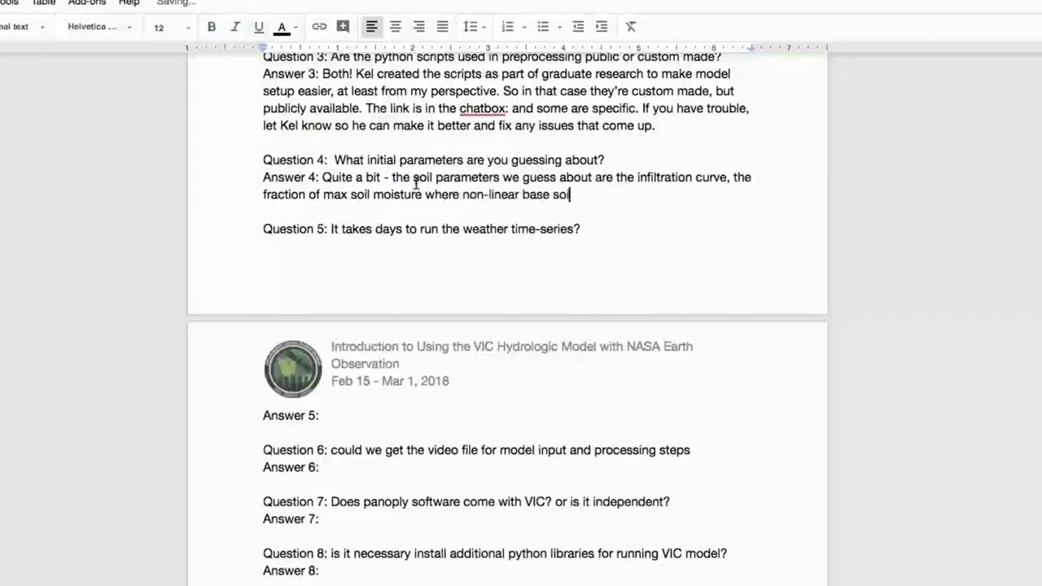
text(l occurs, the fraction of maximum base flow)
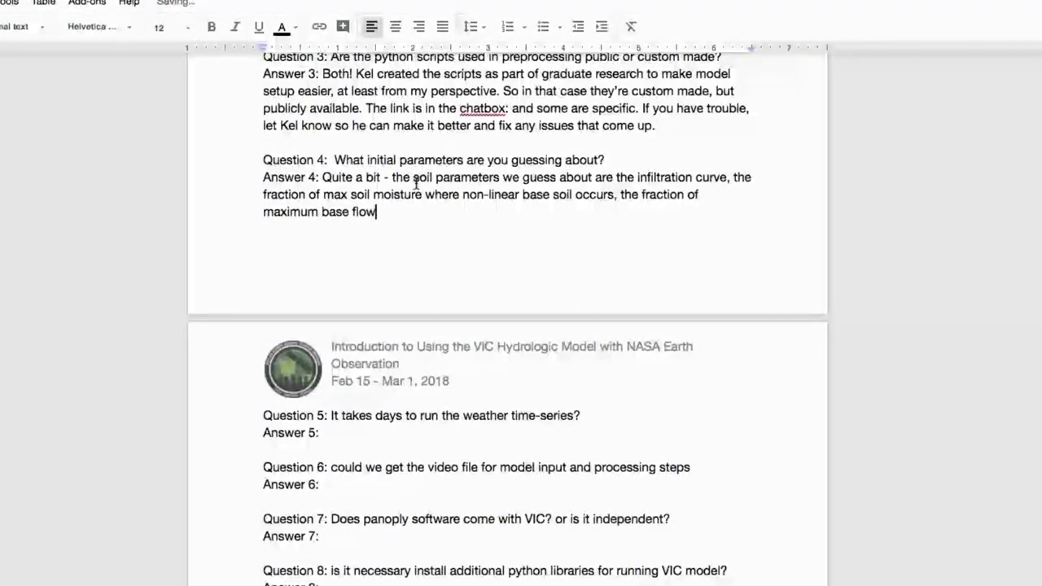
text( where non-linear b)
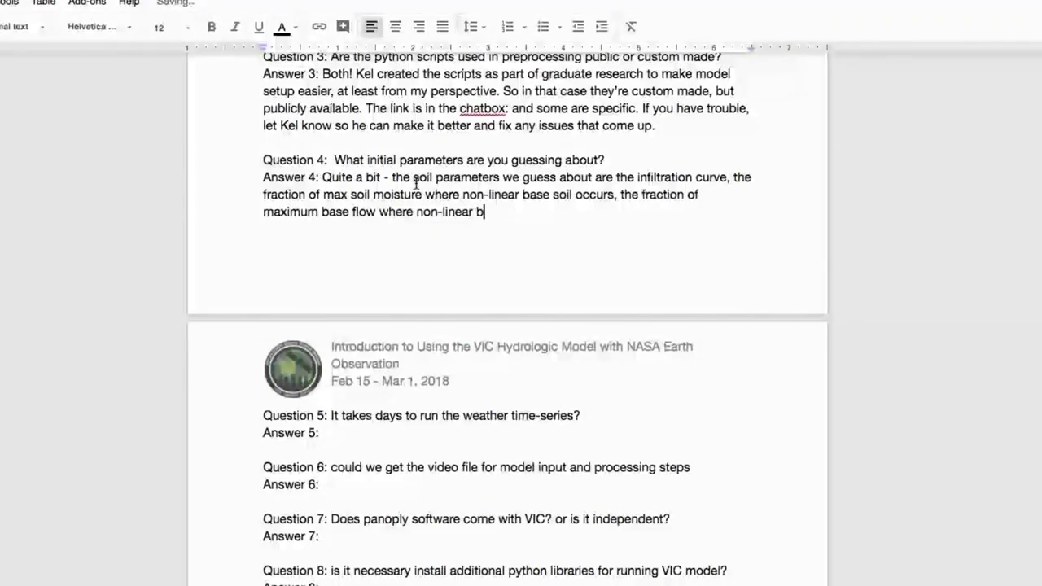
text(aseflow occurs, and we )
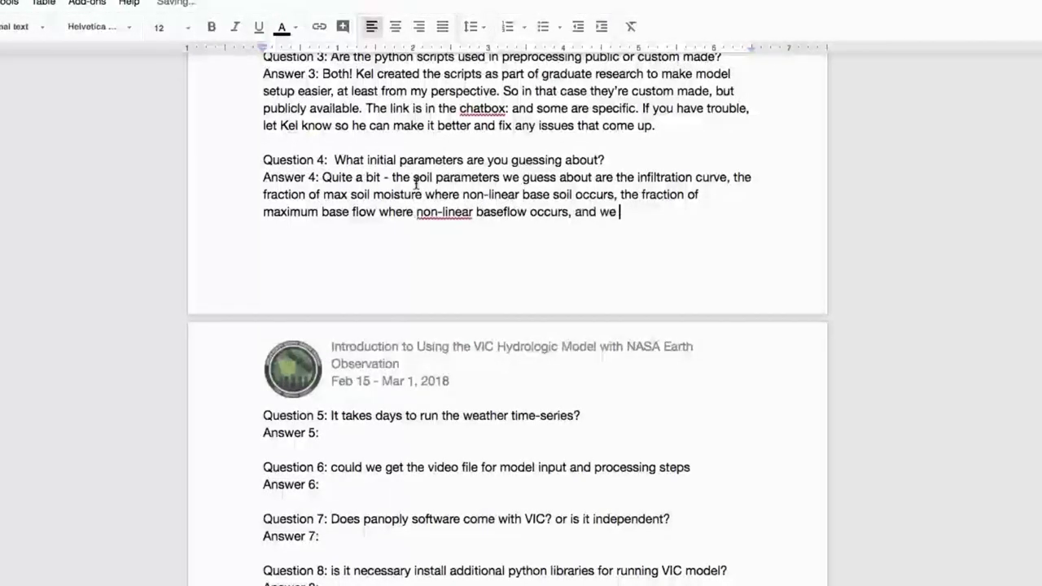
text(also estimate )
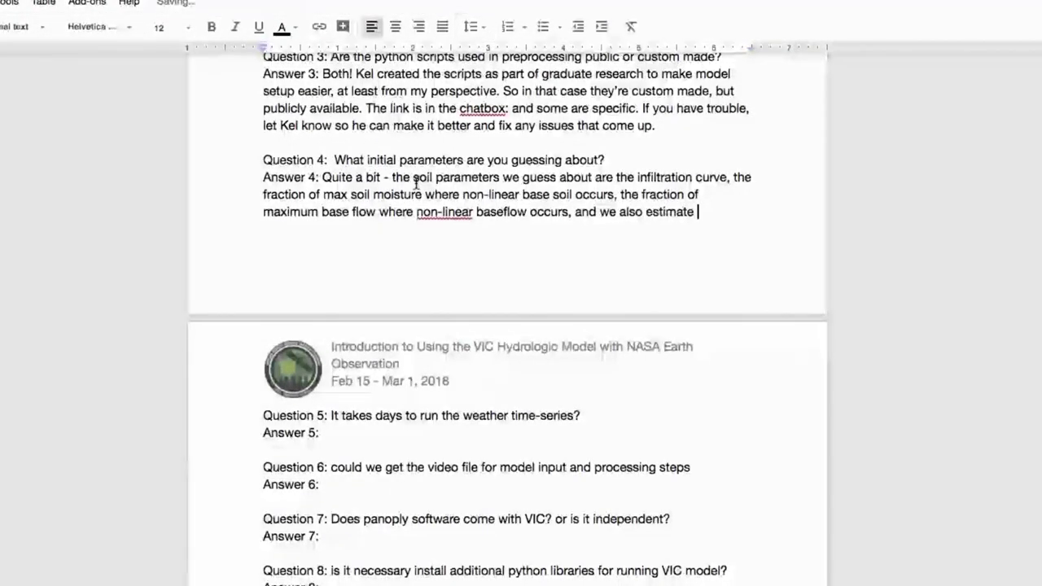
text(or "g)
text(uess” about s)
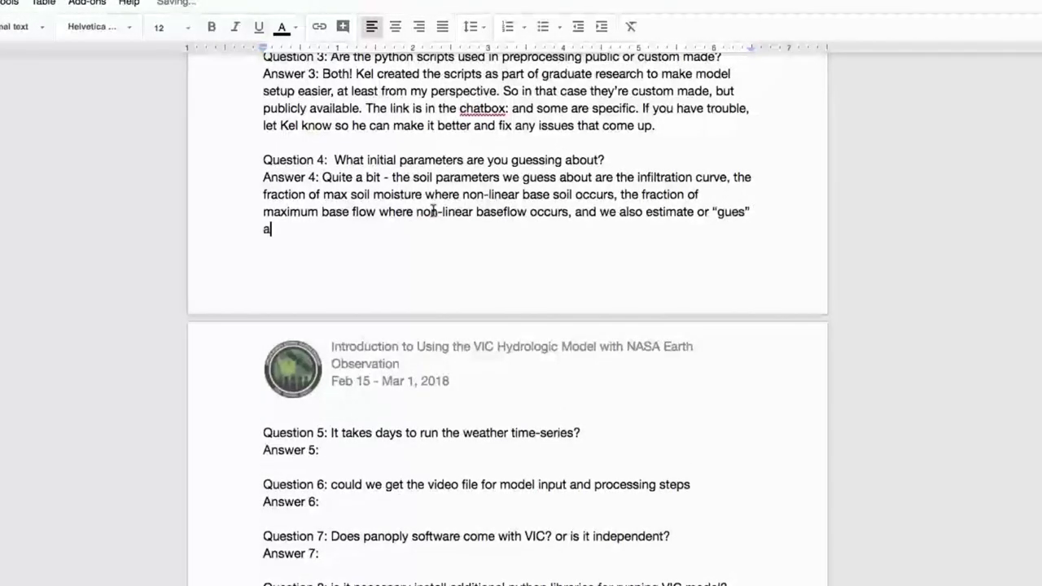
text(ome par)
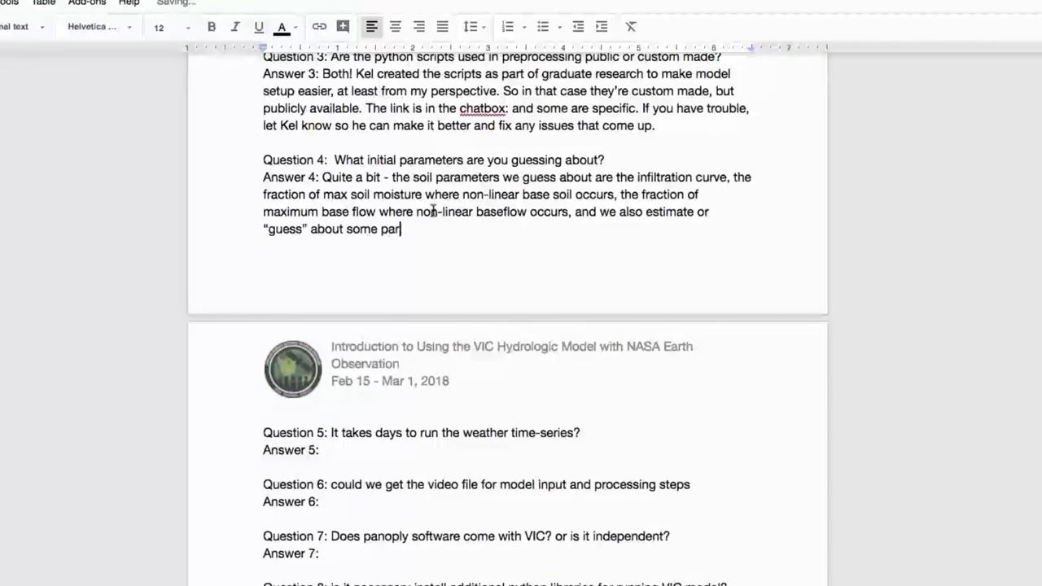
text(amateriza)
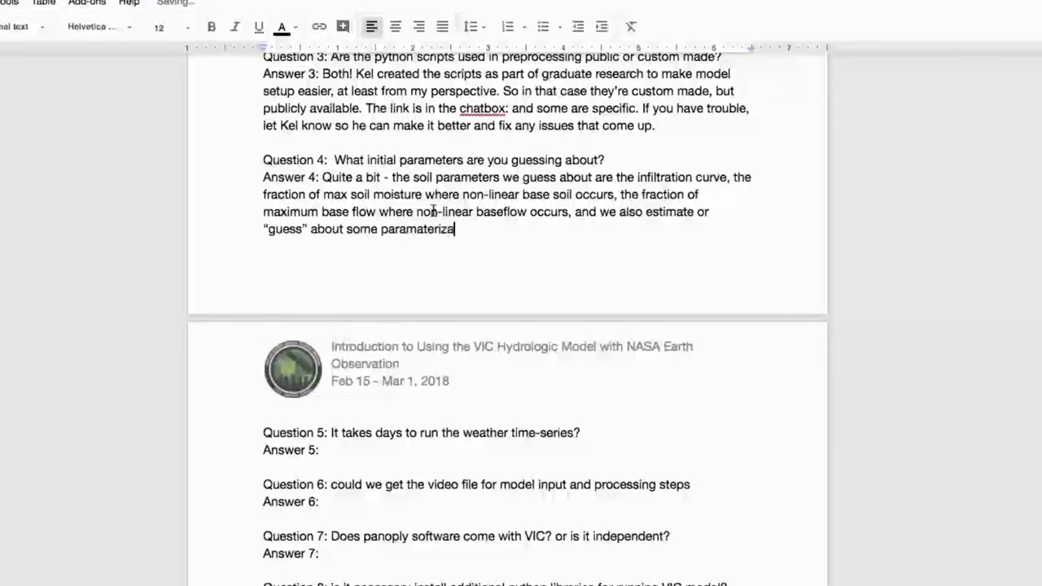
text(tions for land cover, s)
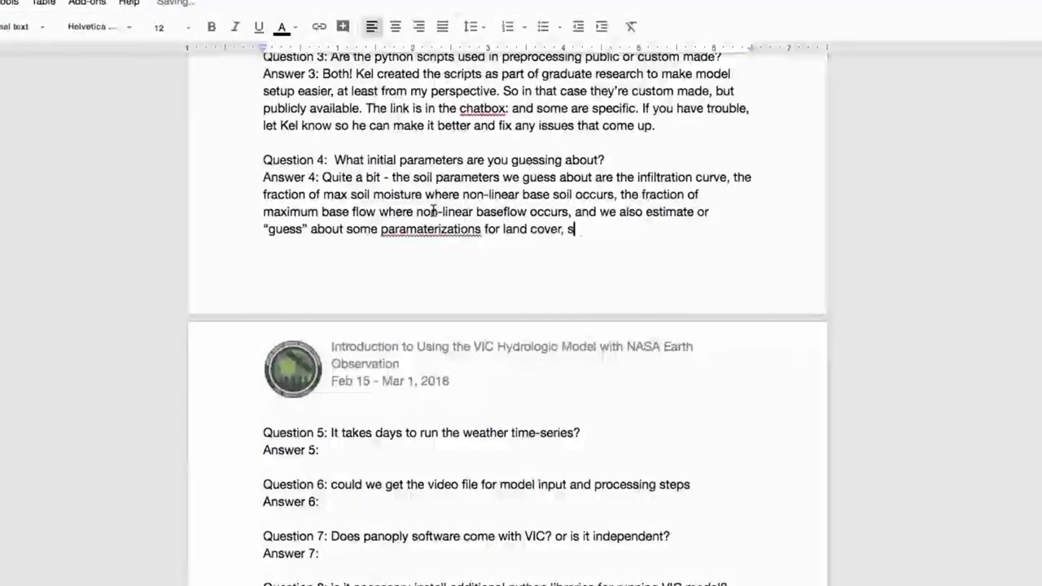
text(uch as model)
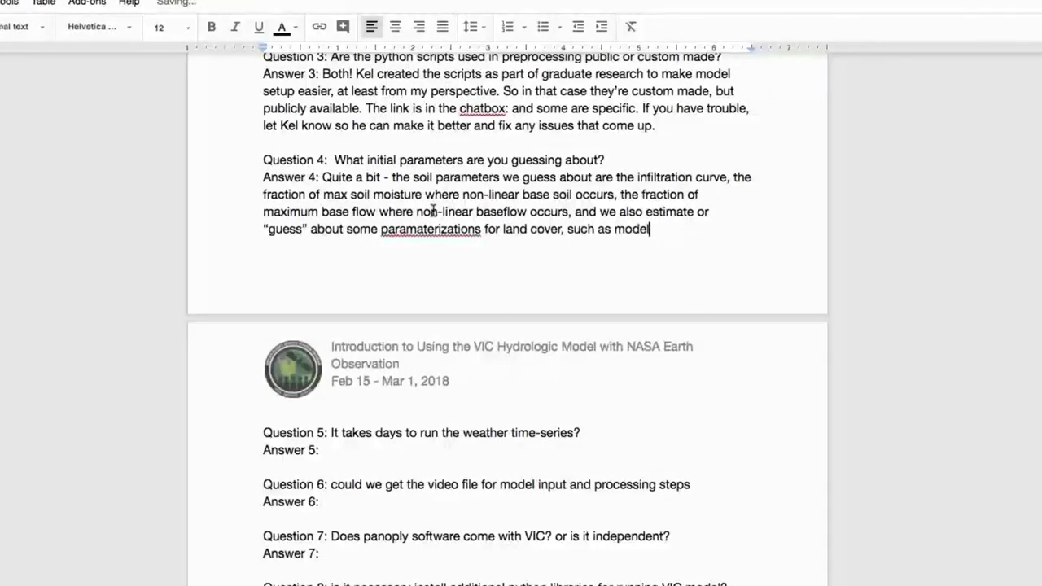
text( resistence - importan )
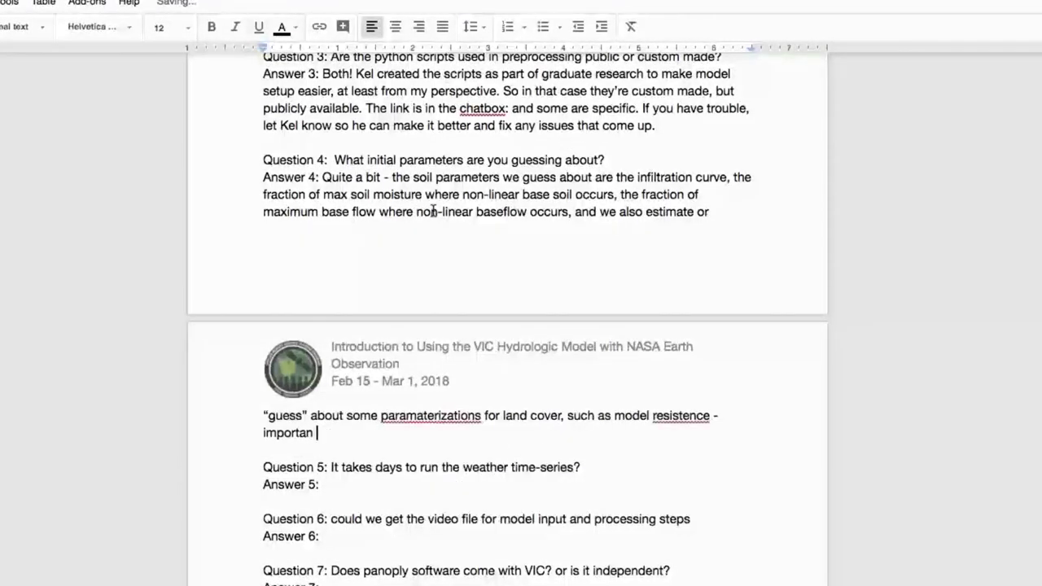
text(for evapotranspiration - calculations and also some othe)
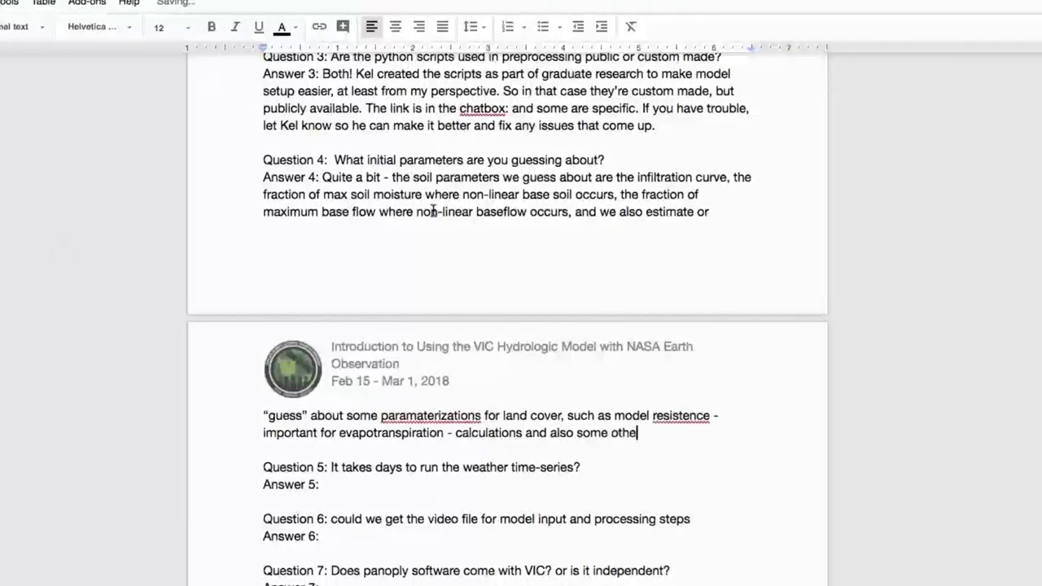
text(r parameters that go)
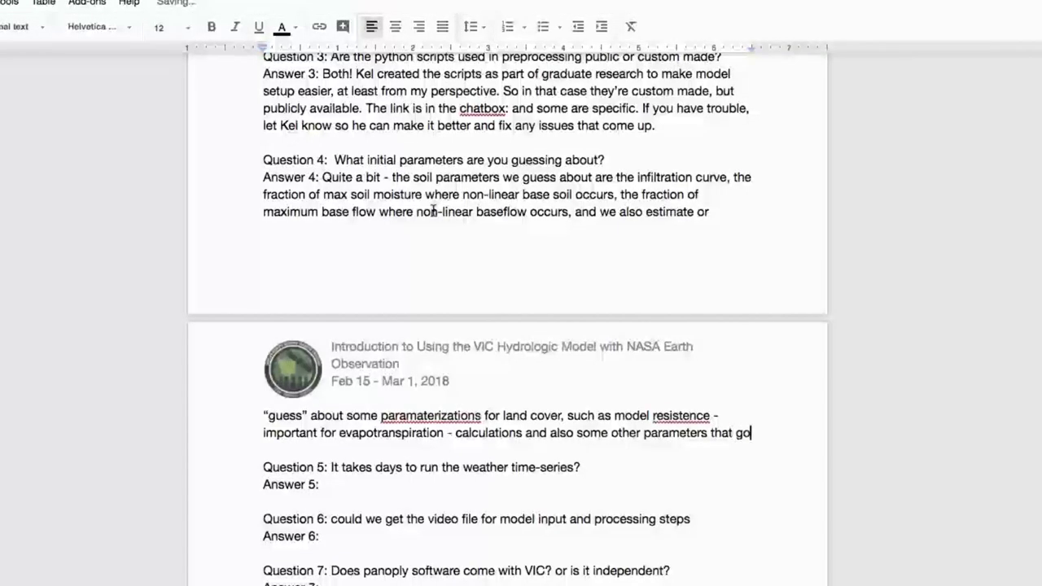
text( into that like minimu)
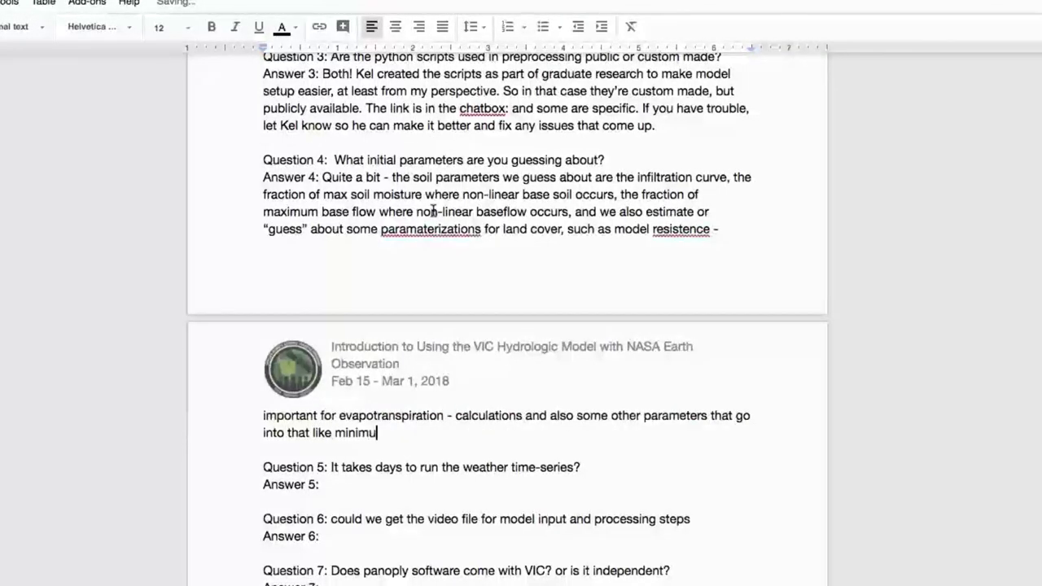
text(m soil radiation befo)
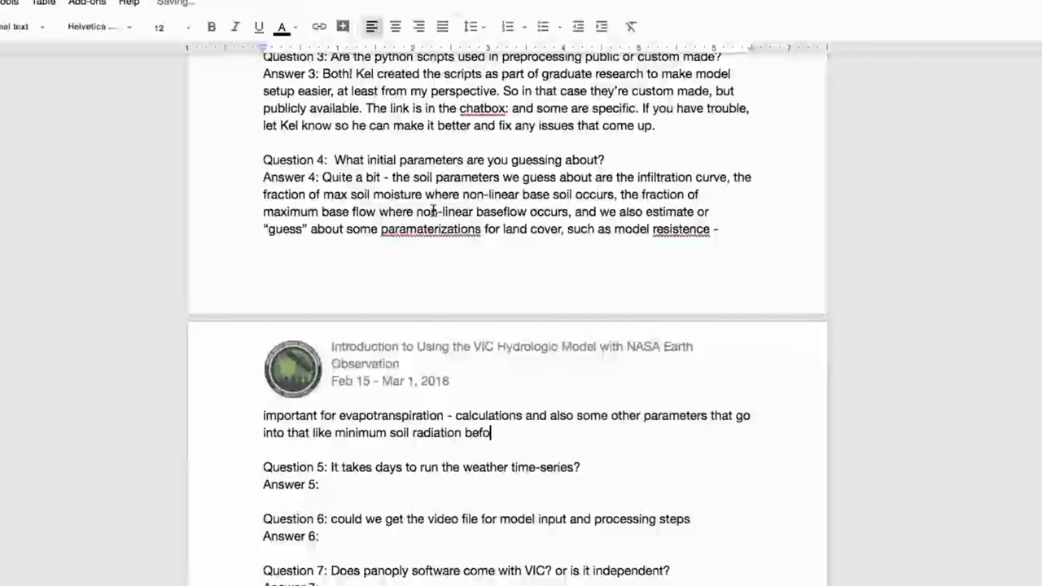
text(re ET occurs. There's all t)
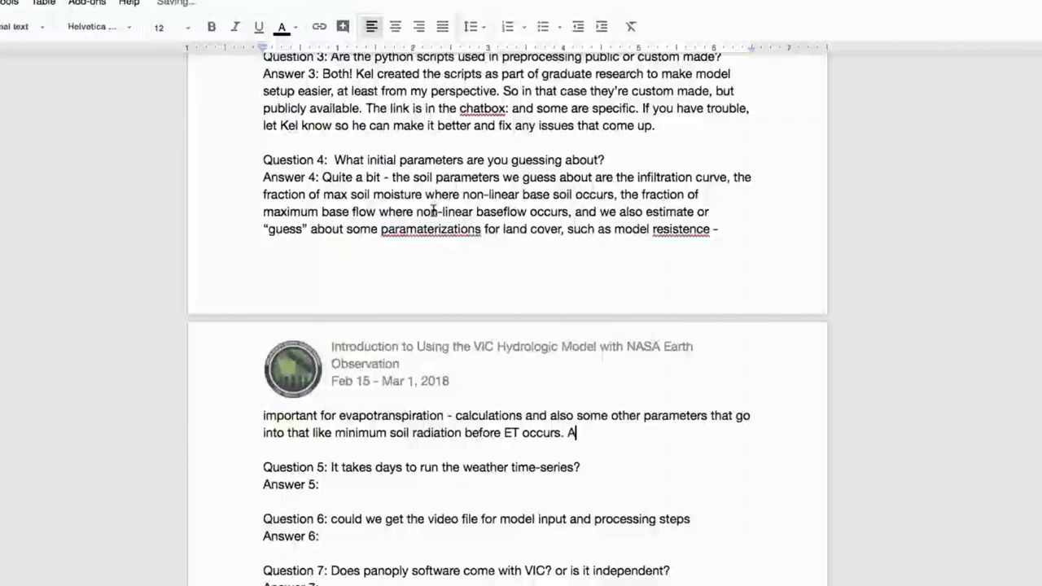
text(hese t)
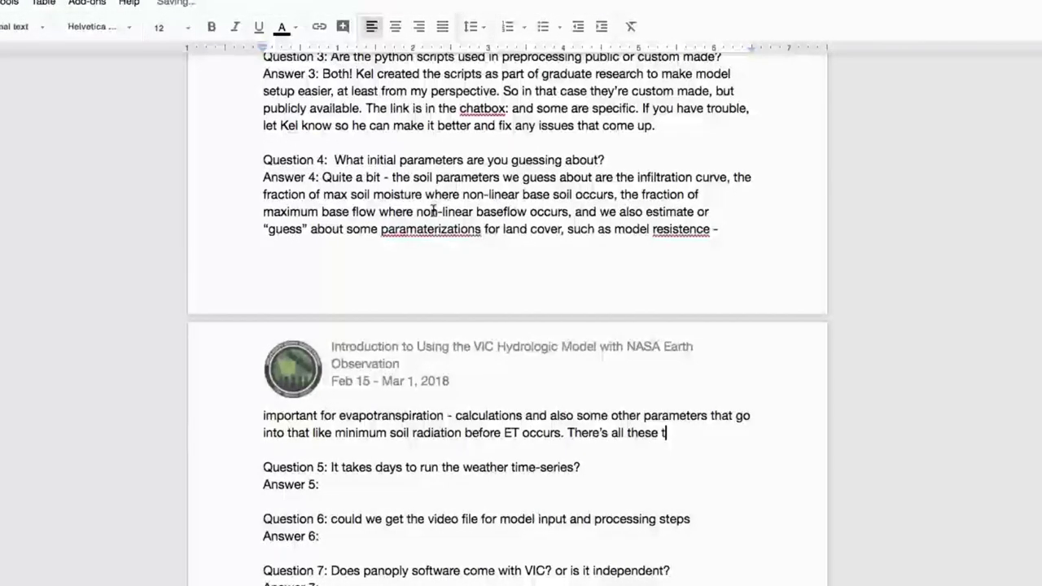
text(hat kind of get guess)
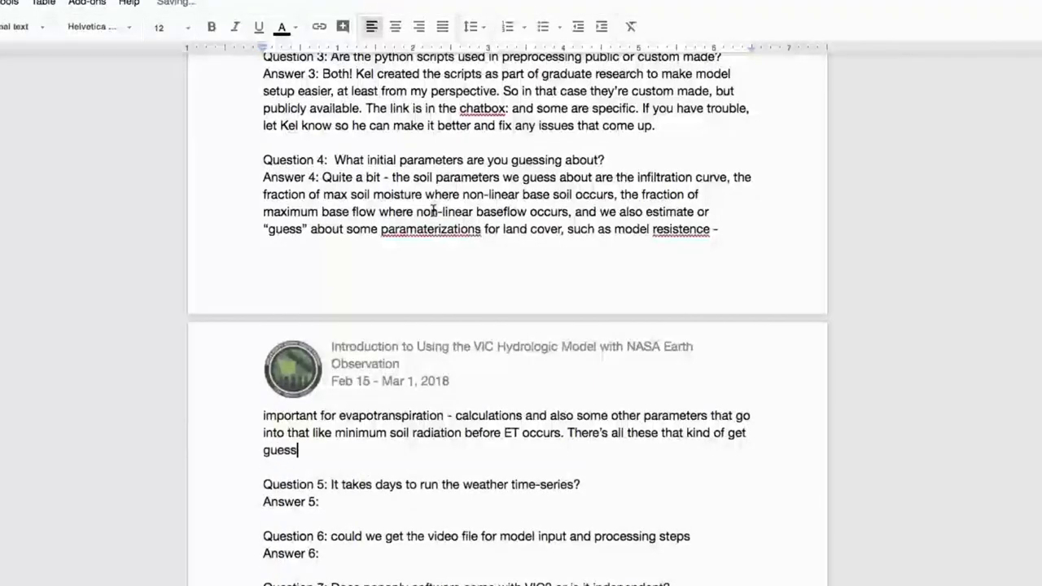
text(ed, but there is publi)
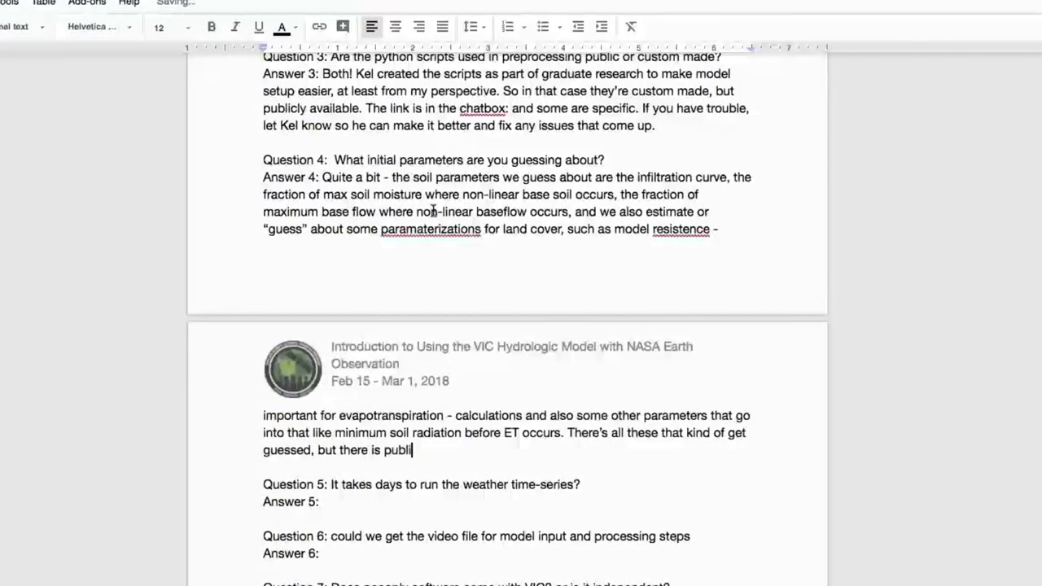
text(shed research with pa)
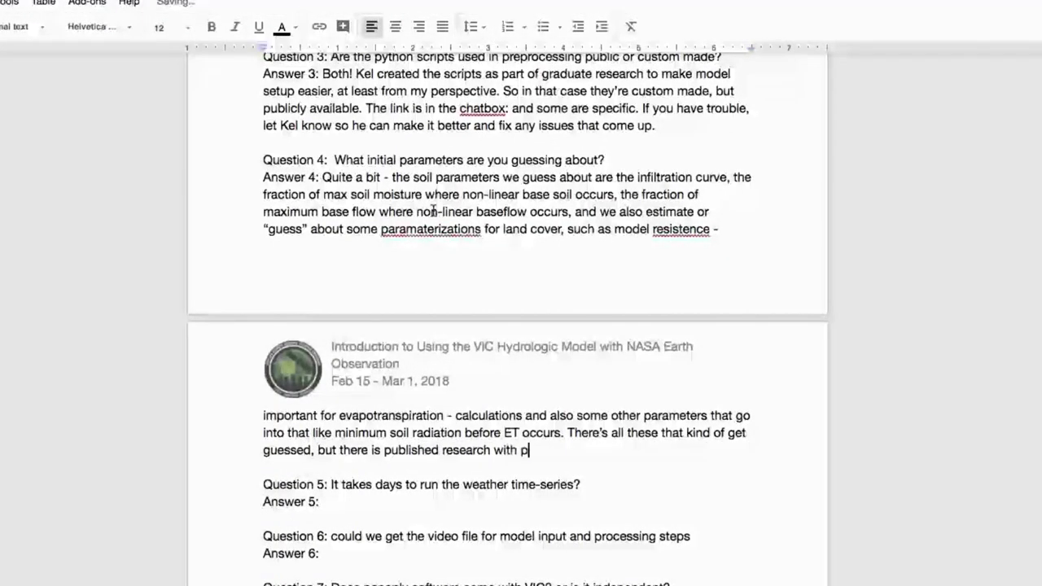
key(BackSpace)
key(BackSpace)
text(these par)
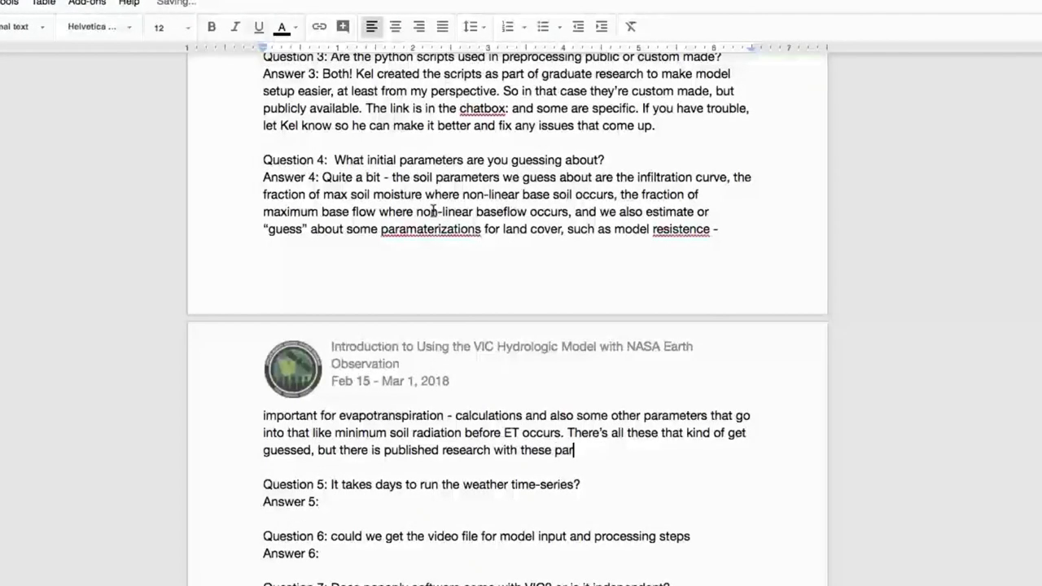
text(ameterizations a)
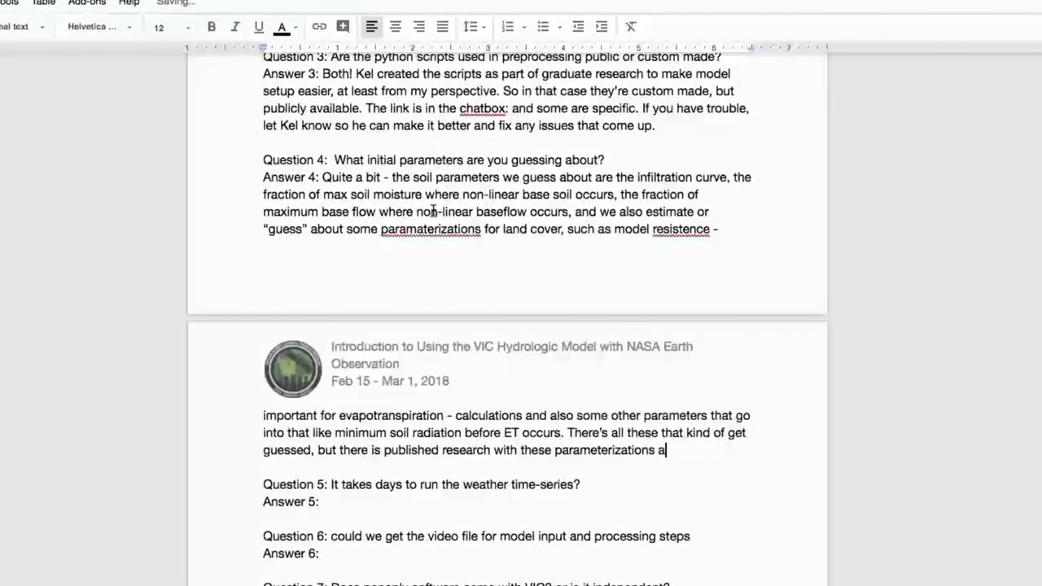
text(nd that's what we're using. S)
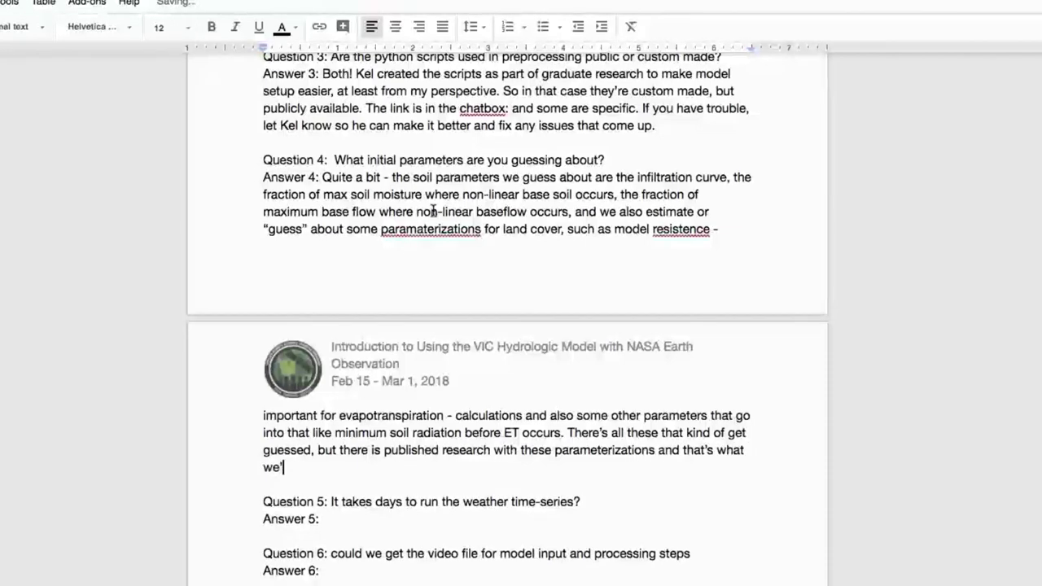
text(pecific)
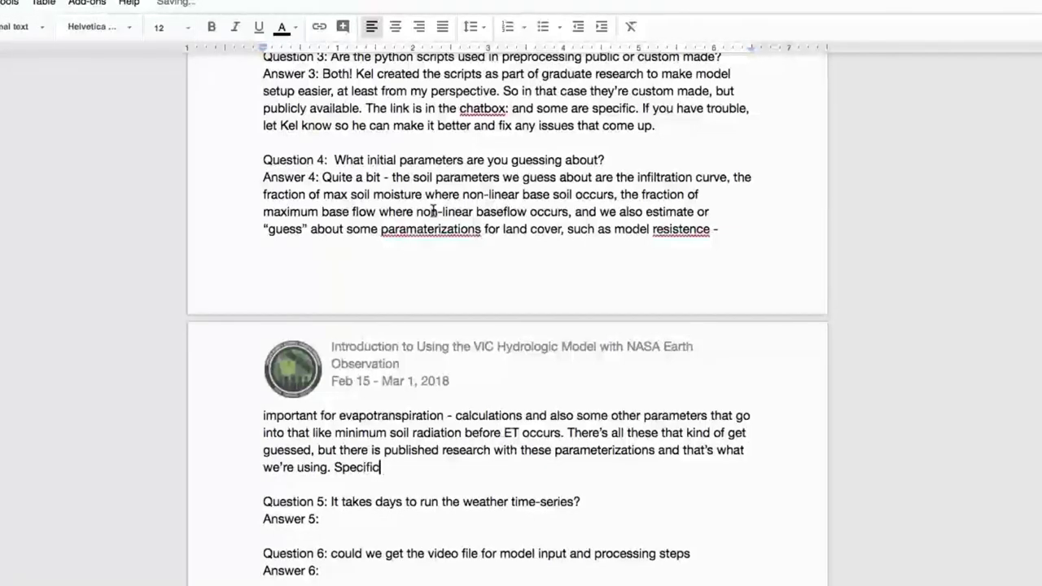
text(, local data would be b)
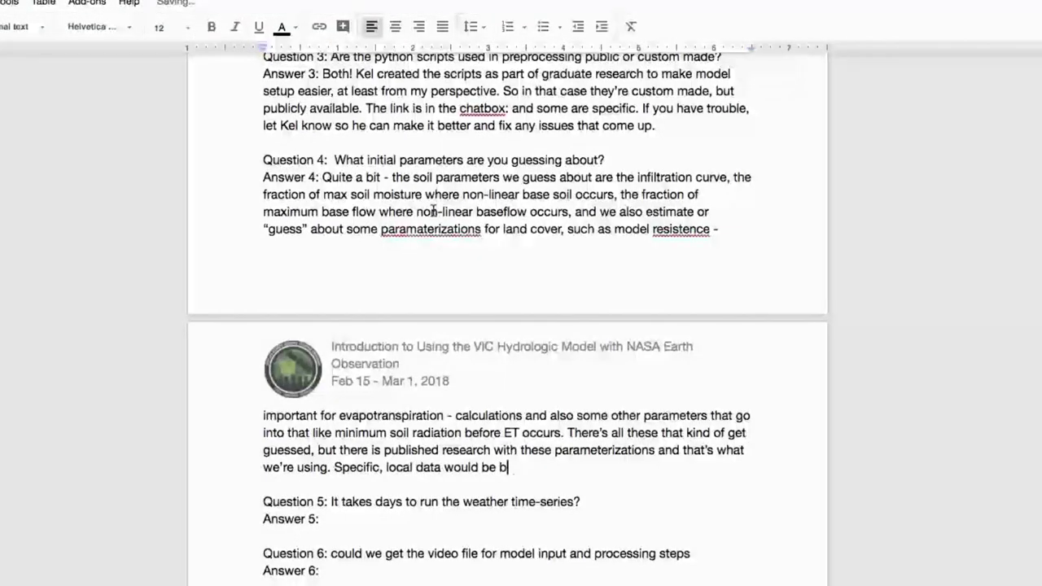
text(est to insert into the model.)
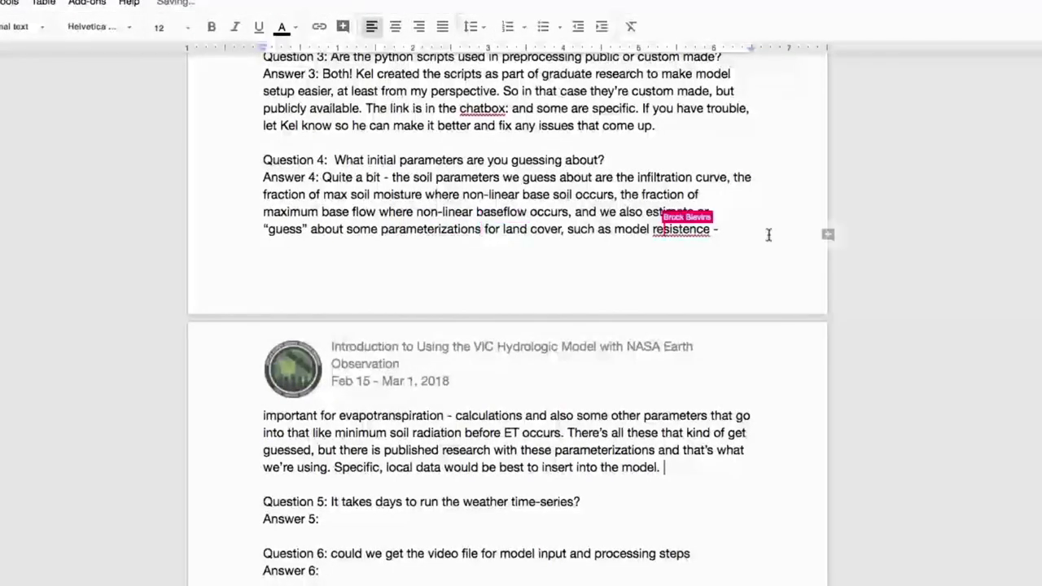
scroll(777, 246, down, 5)
Write Answer 5 on slow meteorological forcing scripts for large basins and easier parameter adjustment
click(454, 288)
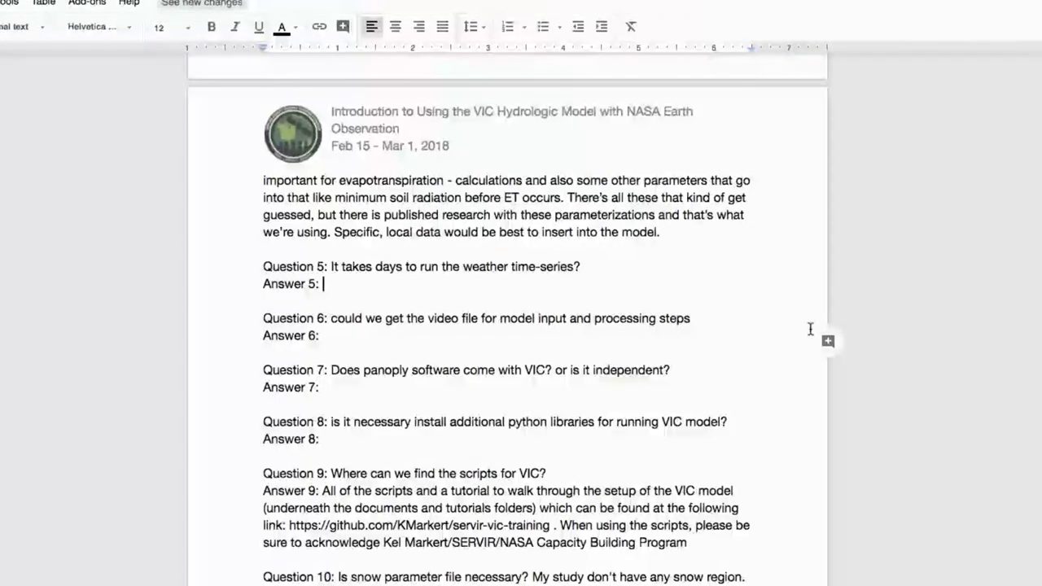
text(I'm as)
text(uming this is talking abou)
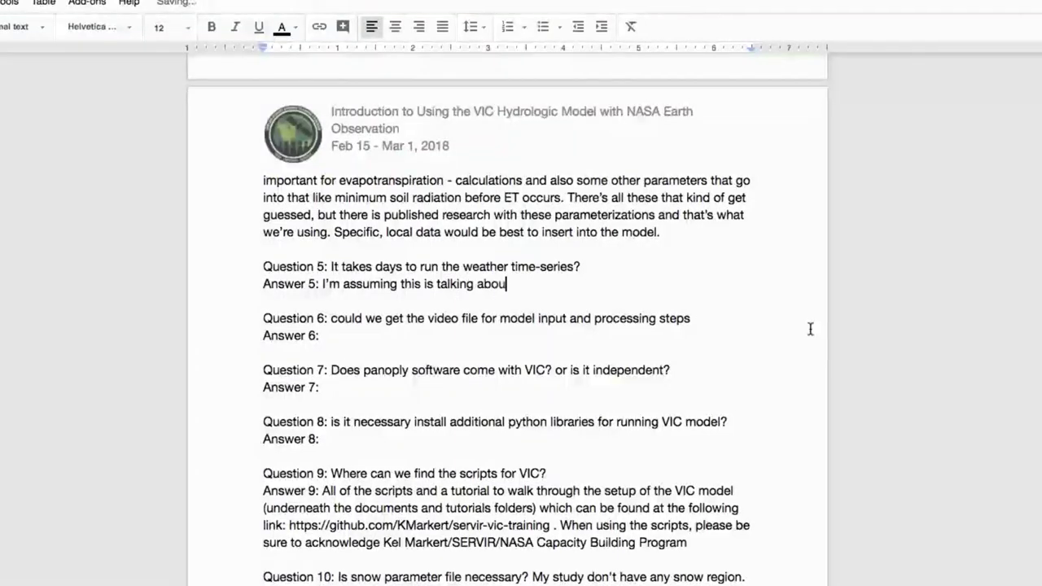
text(t creation of meteorolog)
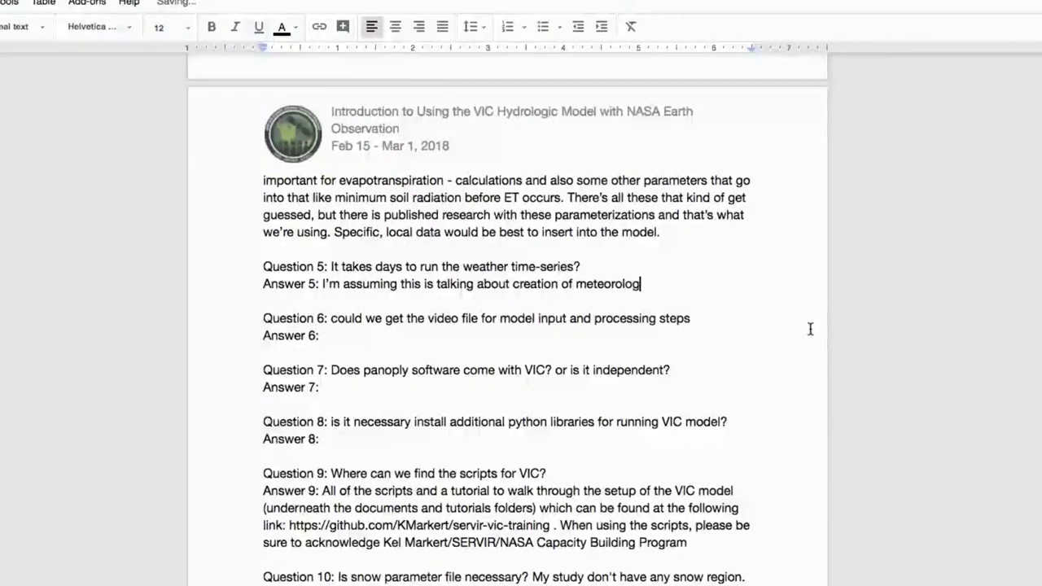
text(ical forcing - in s)
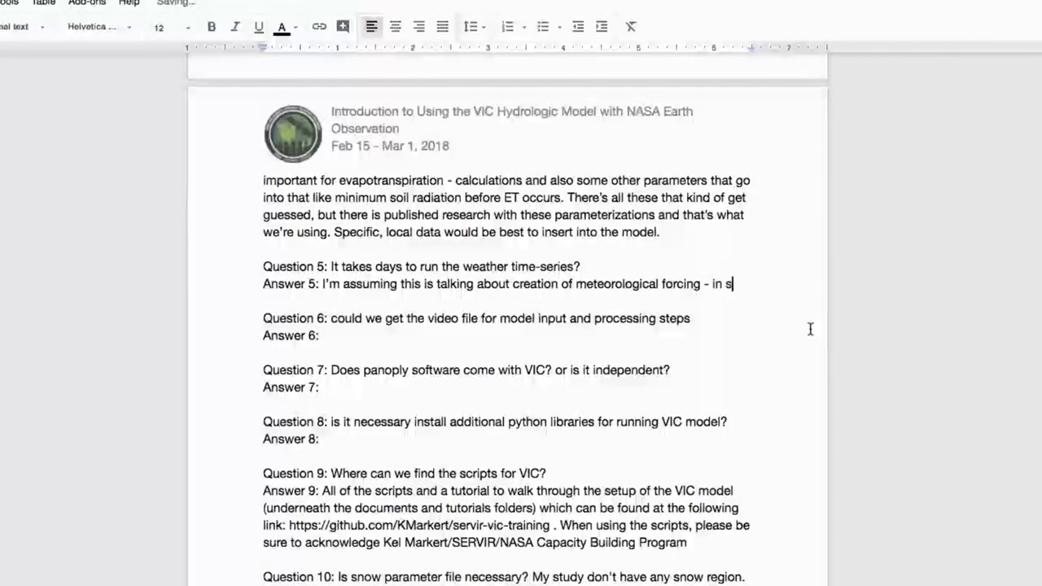
text(ome cases, yes. What the script is doing is lo)
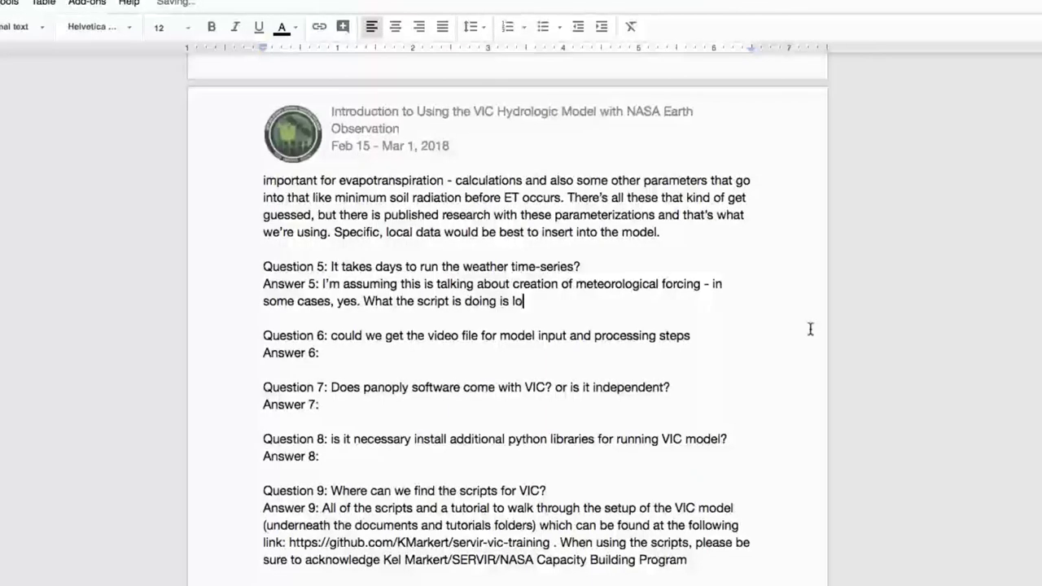
text(oping through the entir)
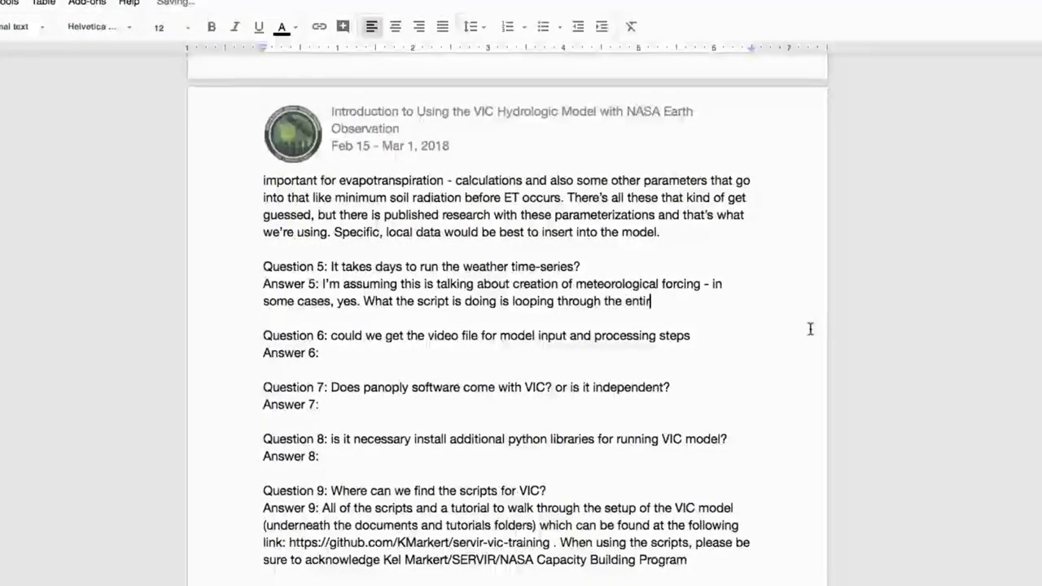
text(e model grid that you've set up a)
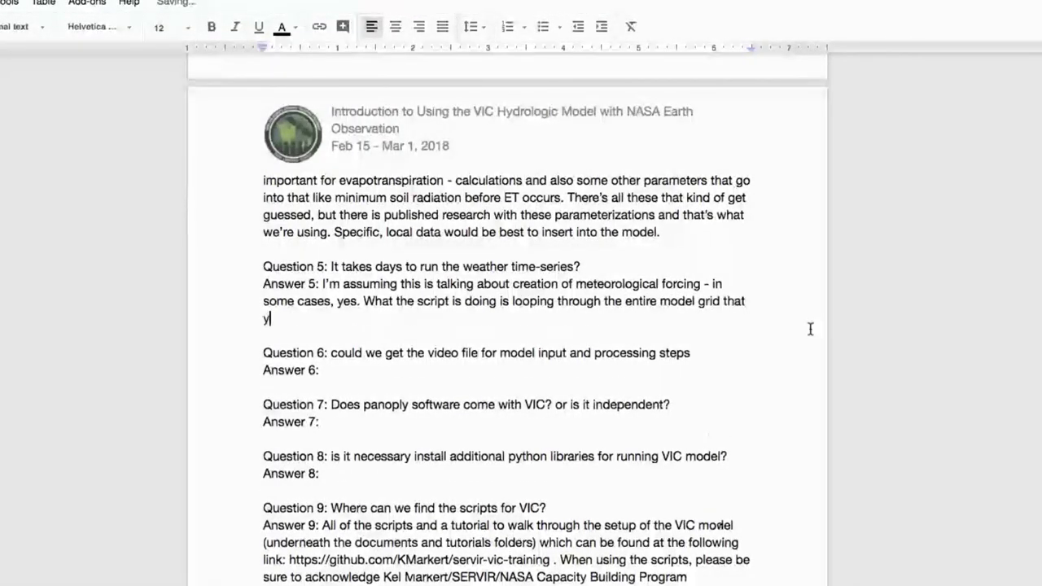
text(nd )
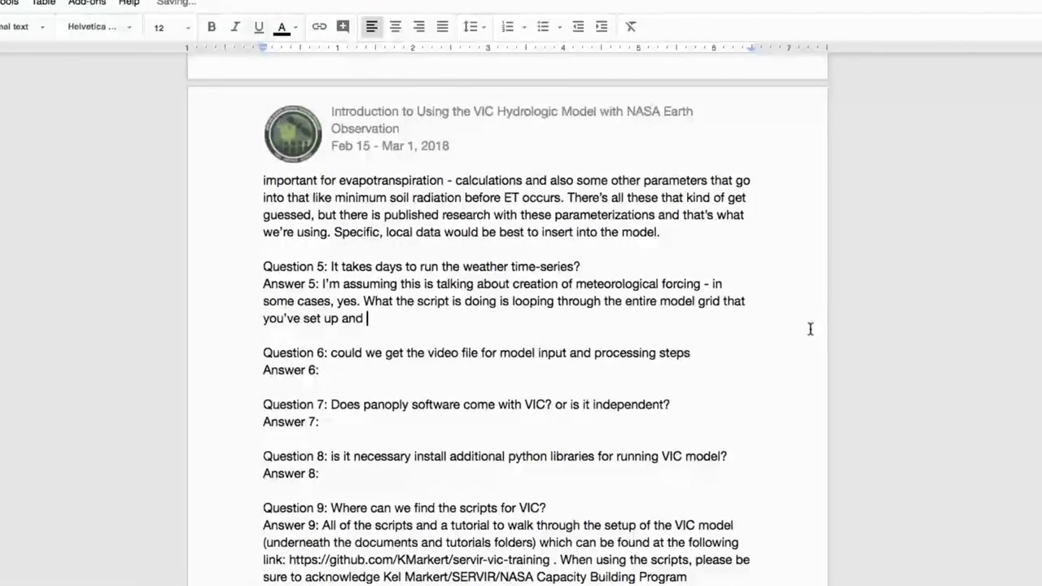
text(then it looks through)
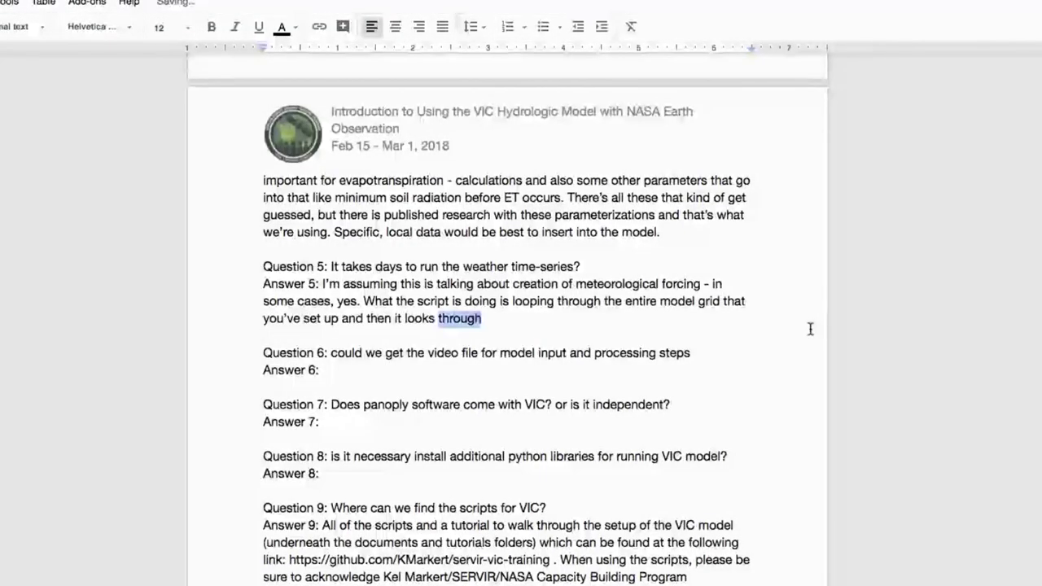
key(BackSpace)
key(BackSpace)
key(BackSpace)
key(BackSpace)
key(BackSpace)
key(BackSpace)
text(oops th)
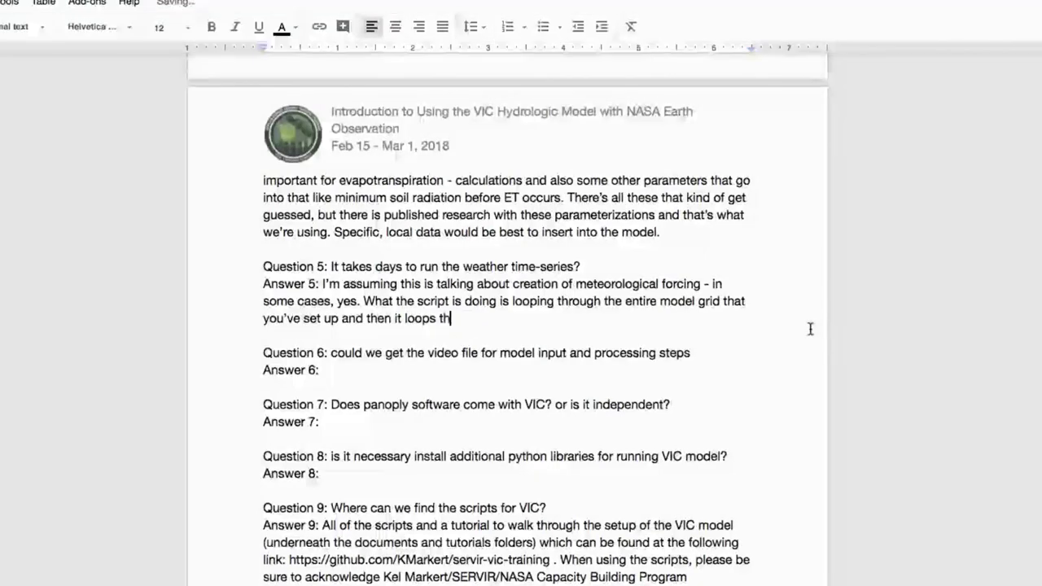
text(rough the entire time se)
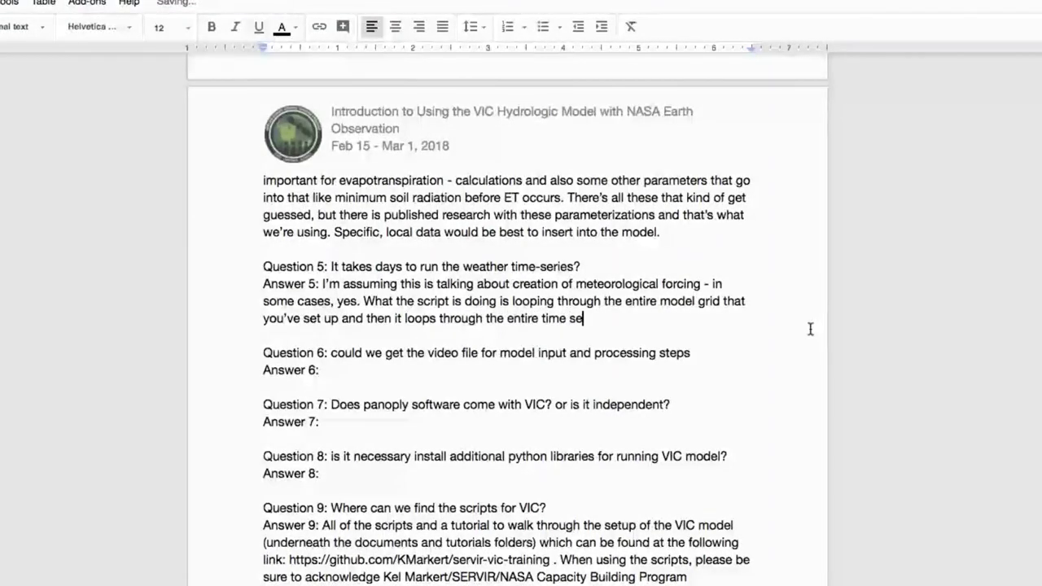
text(ries. If you have a very )
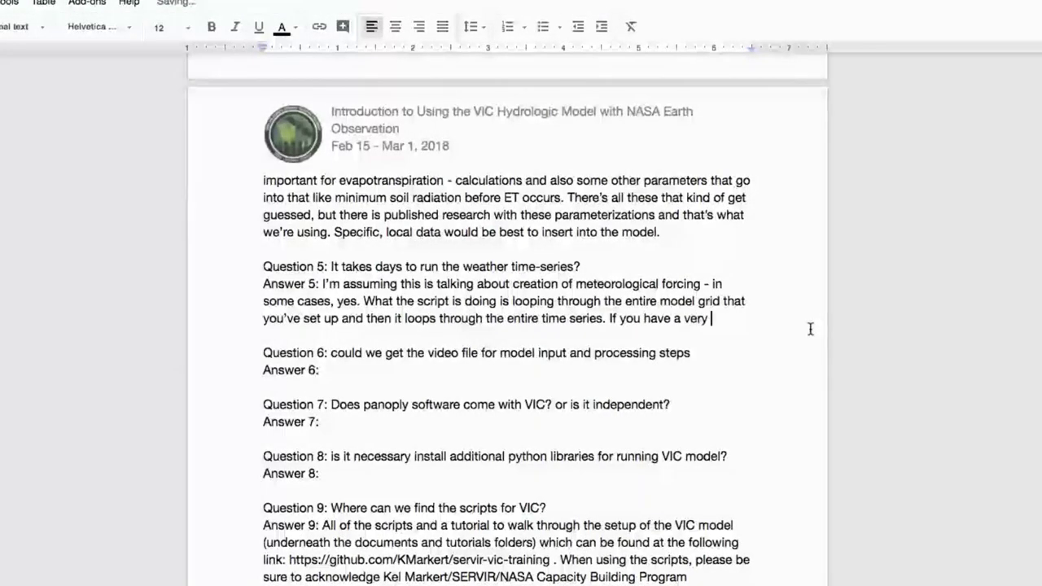
text(large basin and a )
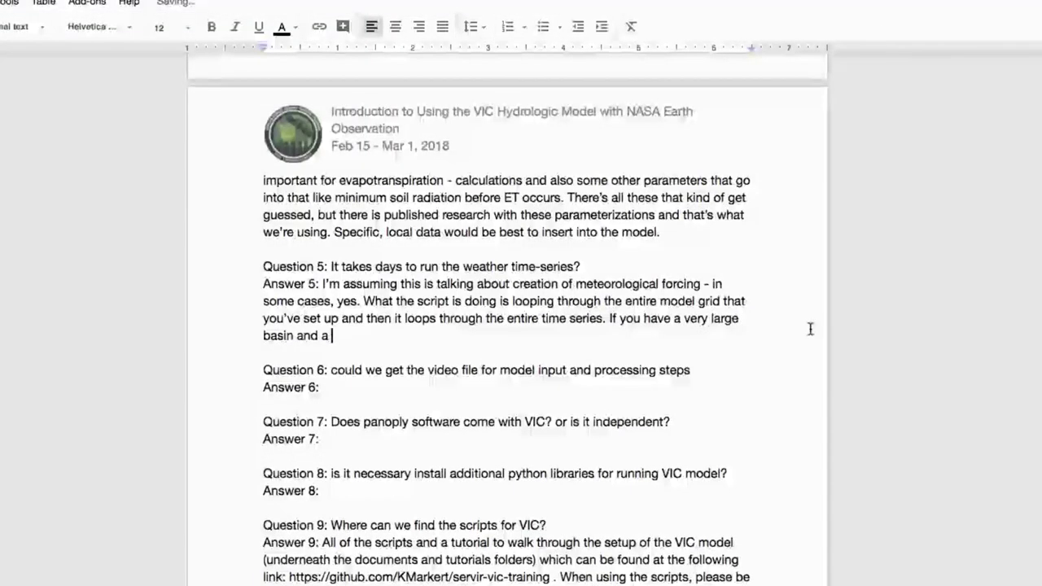
text(large time series)
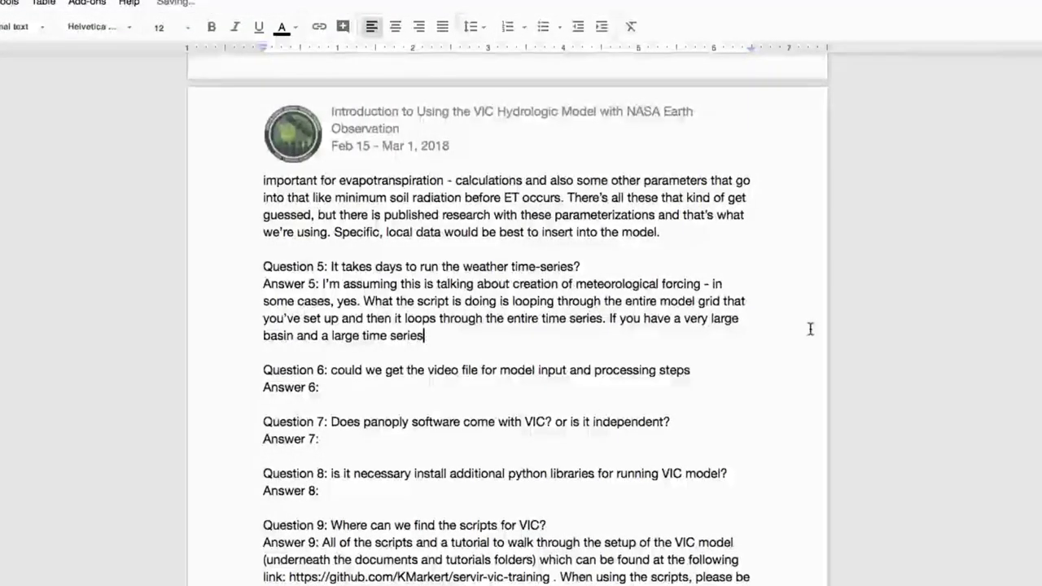
text(, the script can dta)
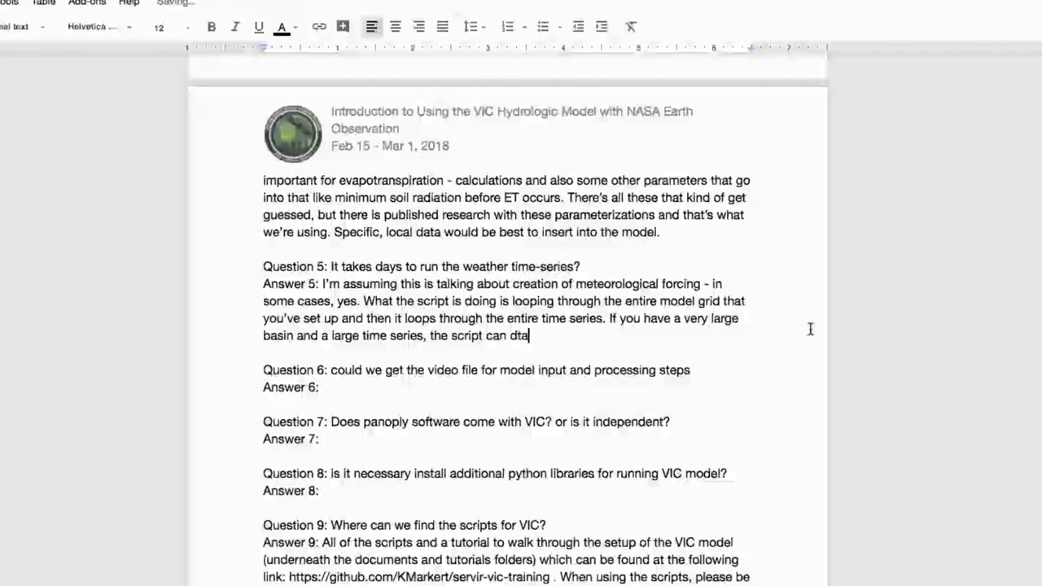
key(BackSpace)
key(BackSpace)
key(BackSpace)
text(take quite a while.)
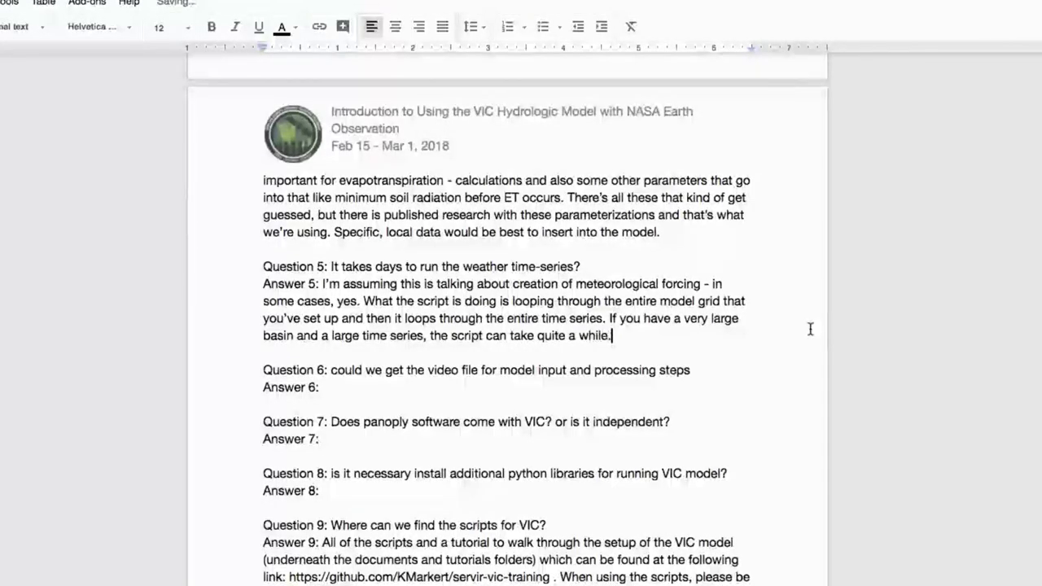
text( The models aren't meant)
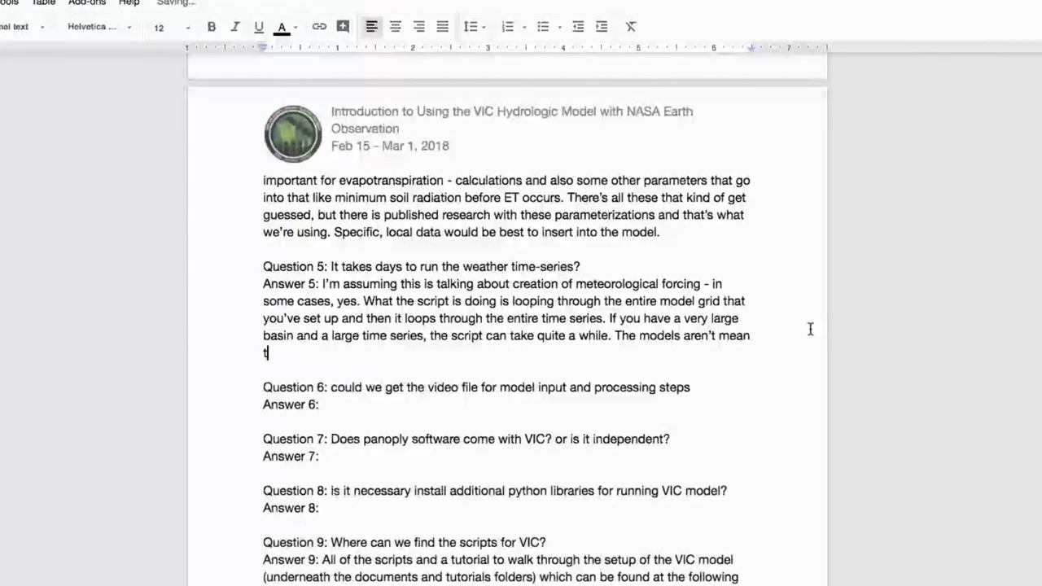
text( to be - the setup )
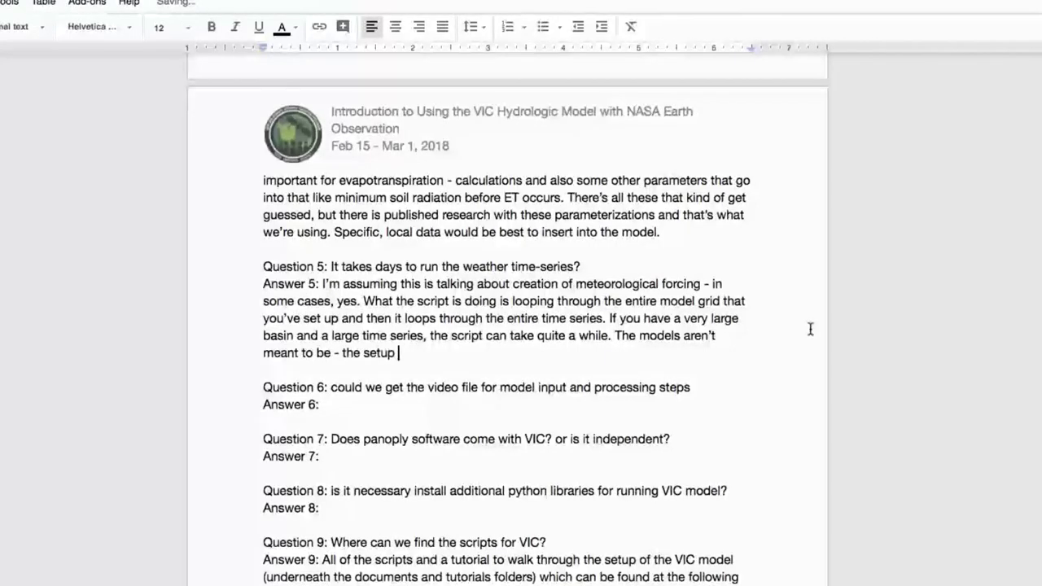
text(on the model is somewhat time consuming. Once )
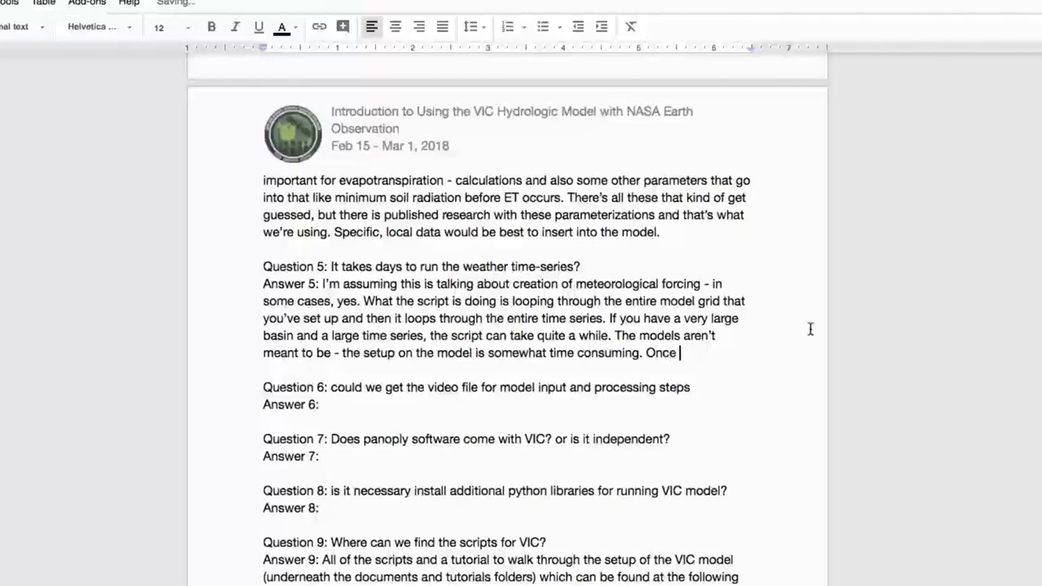
text(you have a model setup, at least for meteorological forc)
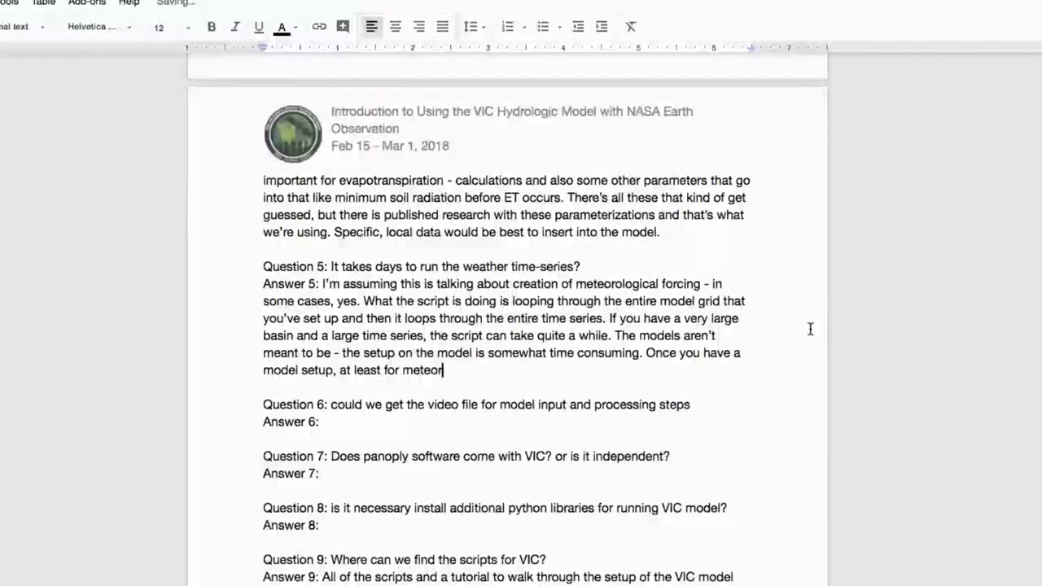
text(ing side, it becomes w)
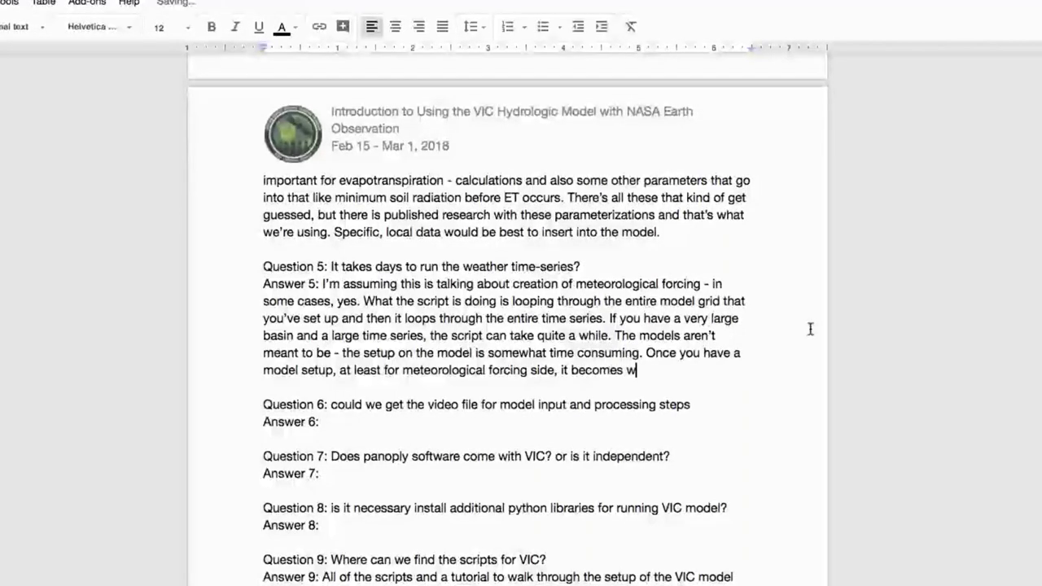
key(BackSpace)
text(easy to adjust paramet)
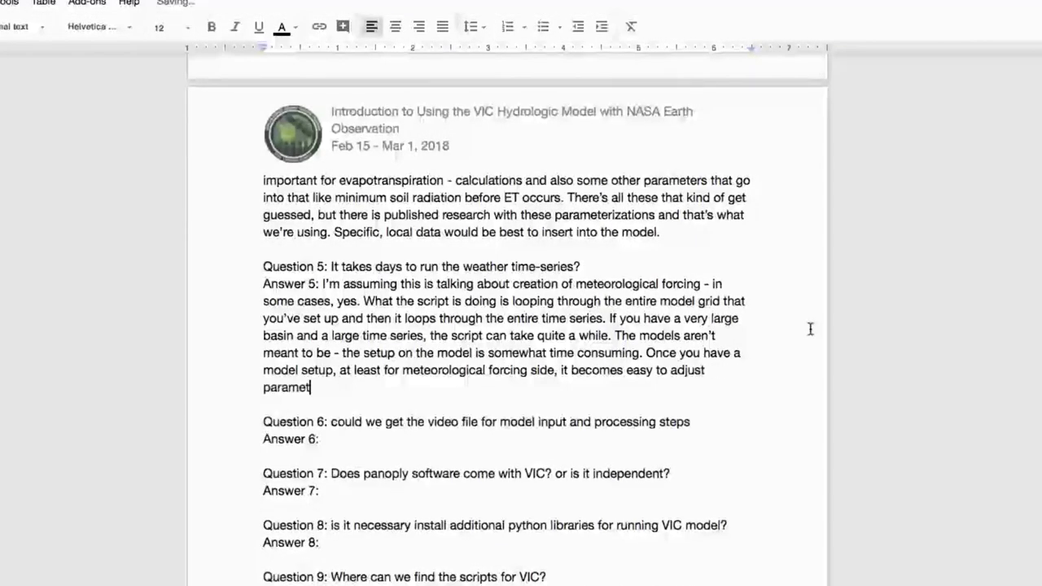
text(ers, but the met)
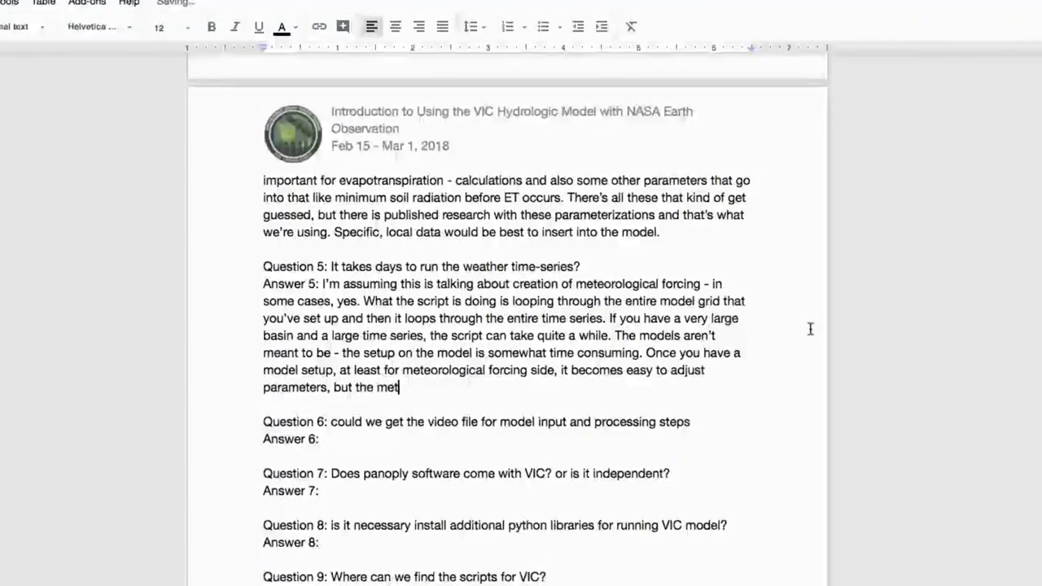
text(eorological forin)
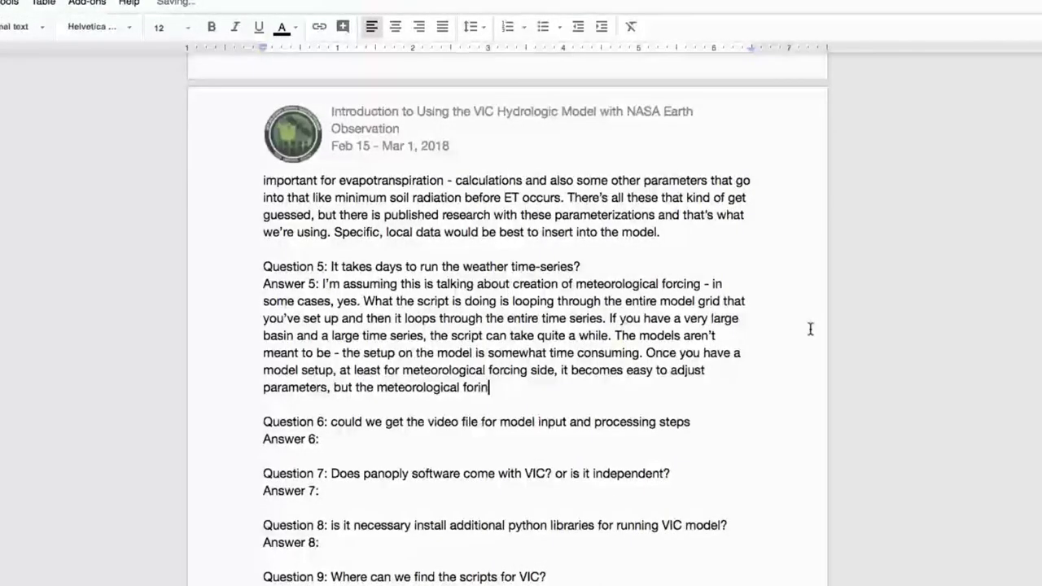
key(BackSpace)
key(BackSpace)
text(cing is somewhat sta)
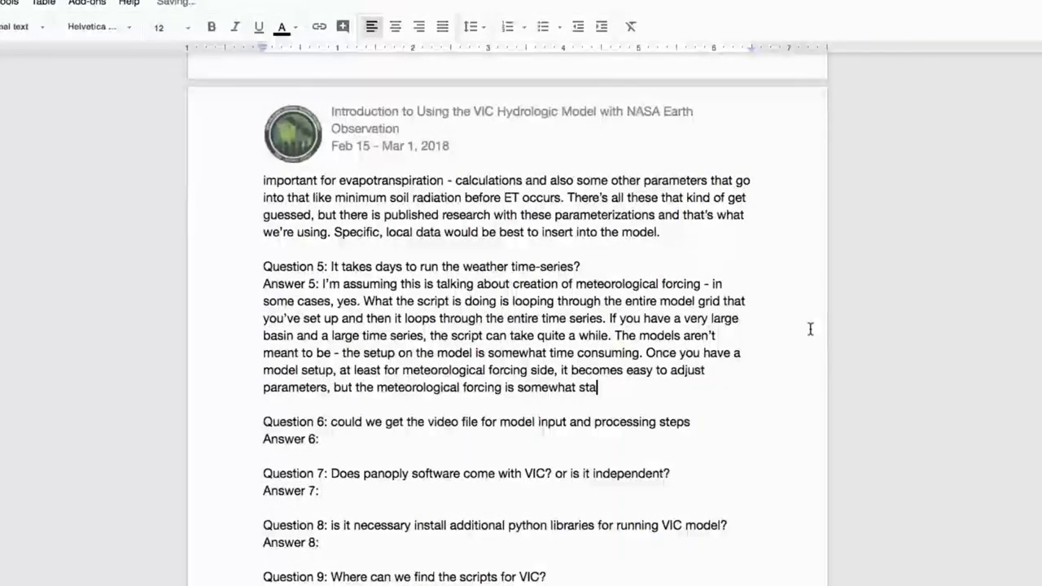
text(tic info - at least if you're doing historical analysis. If you're run)
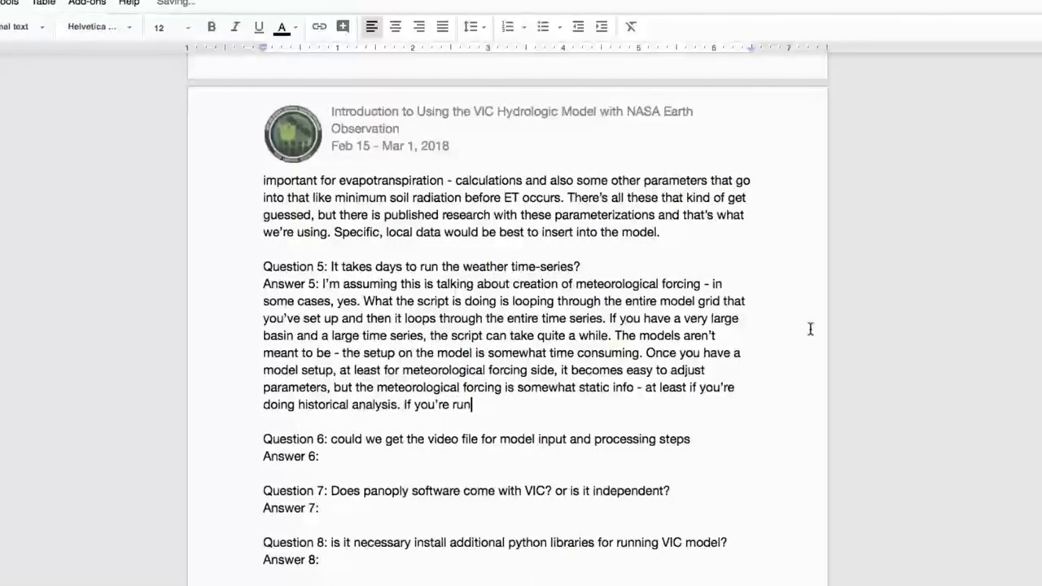
text(ning in a NRT sense and you want to appe)
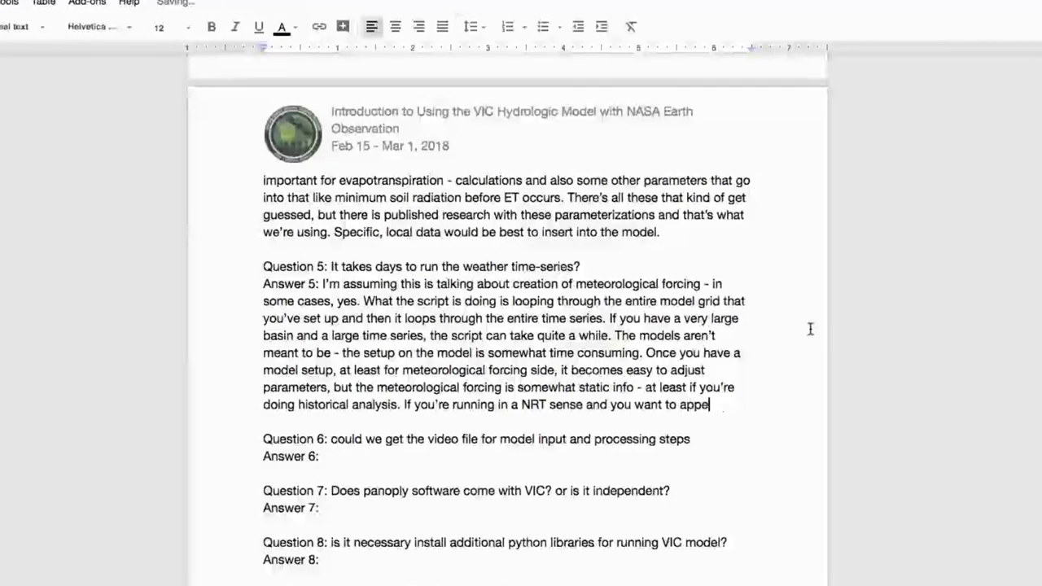
text(nd new data to it, the s)
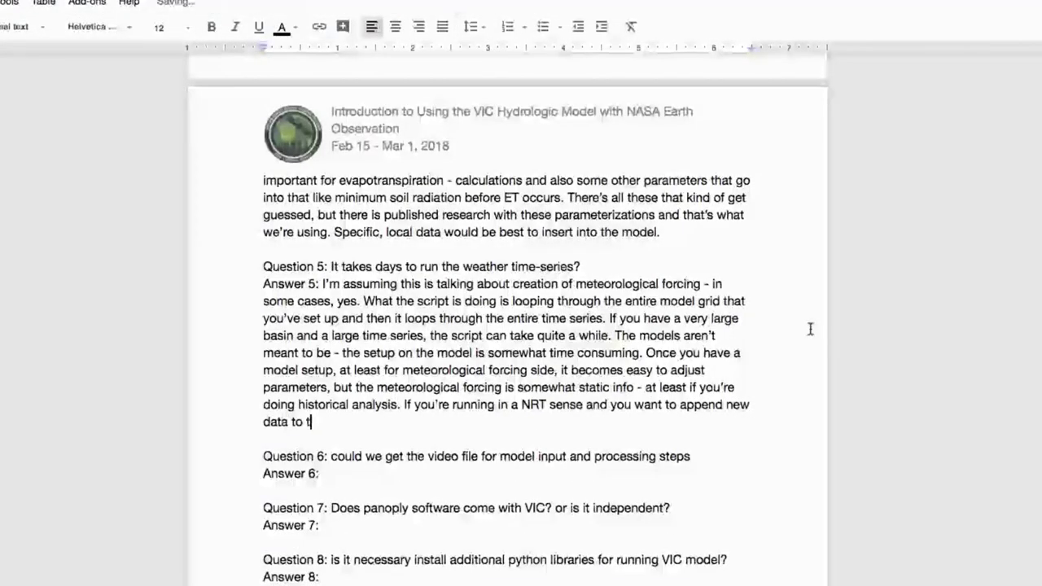
text(cript ru)
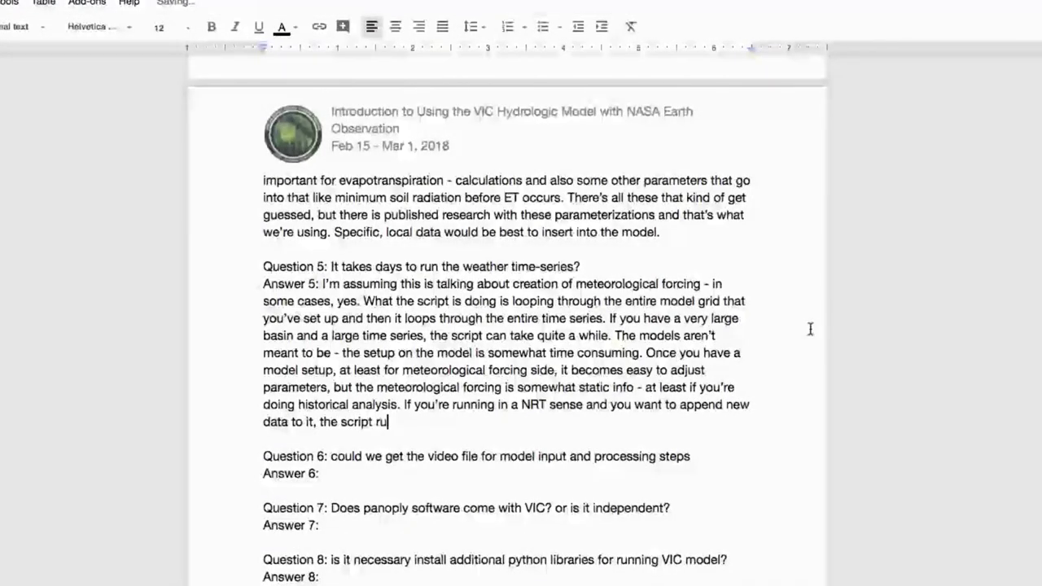
text(ns pretty quickly. Since the Meko)
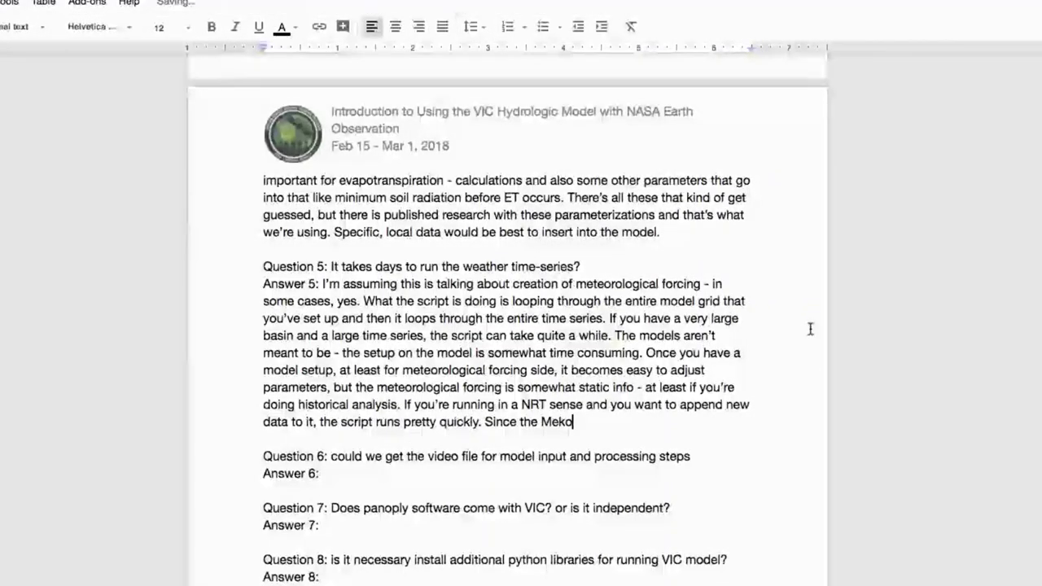
text(ng Basin is a lar)
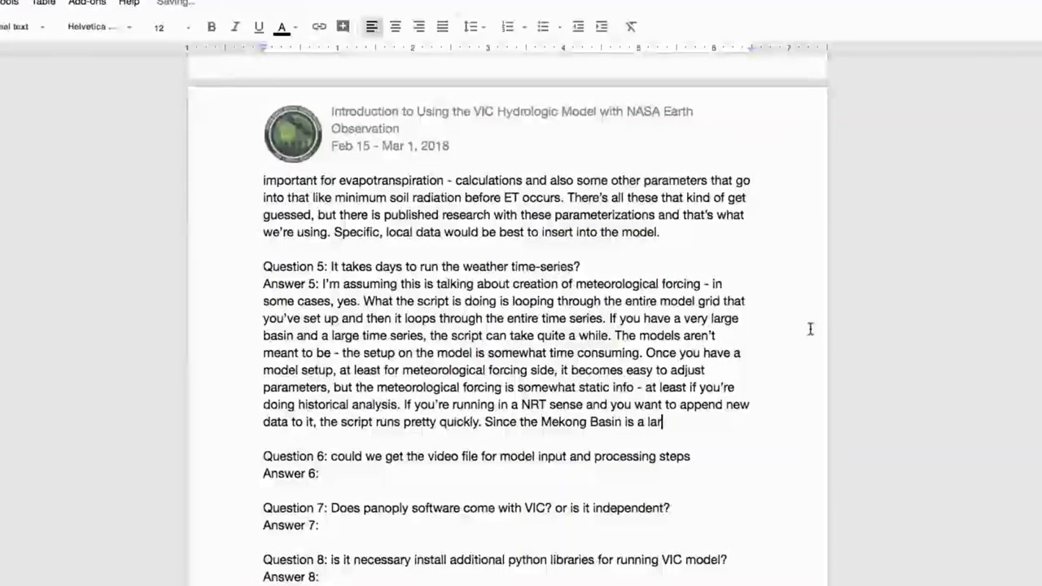
text(ge basin, and we're running it f)
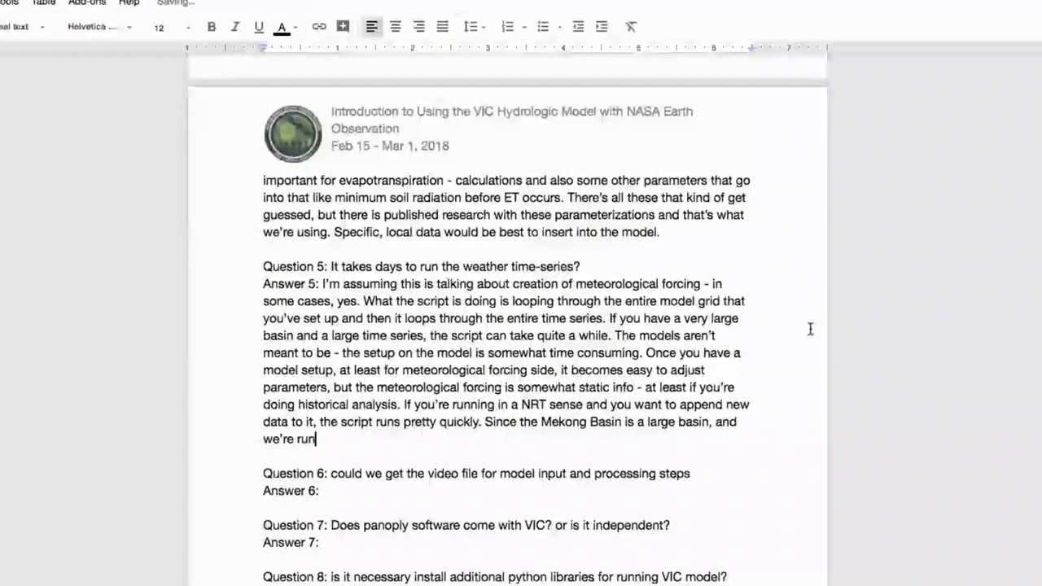
text(or 30 years,)
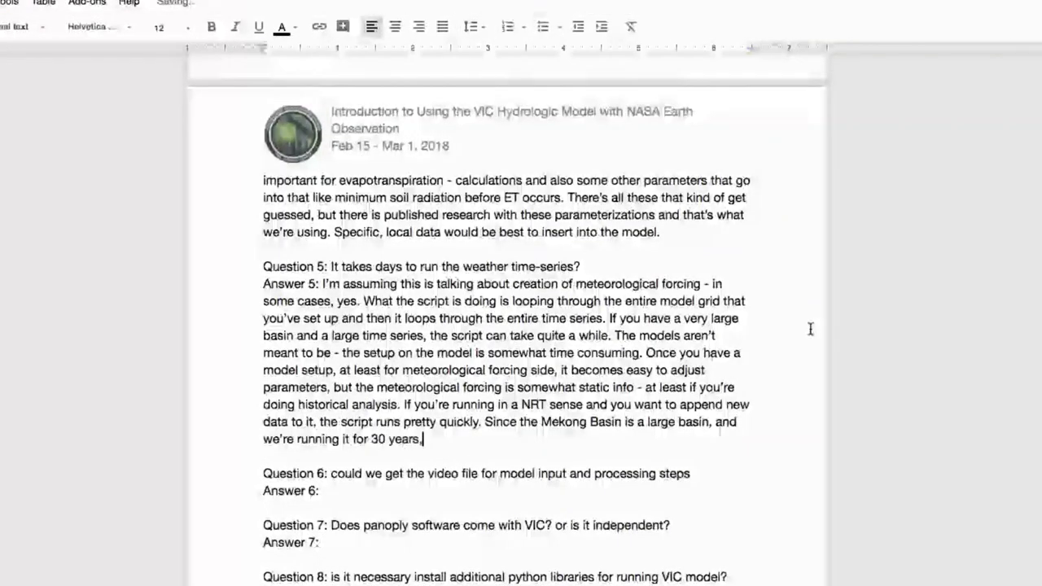
text( it just takes quite a while.)
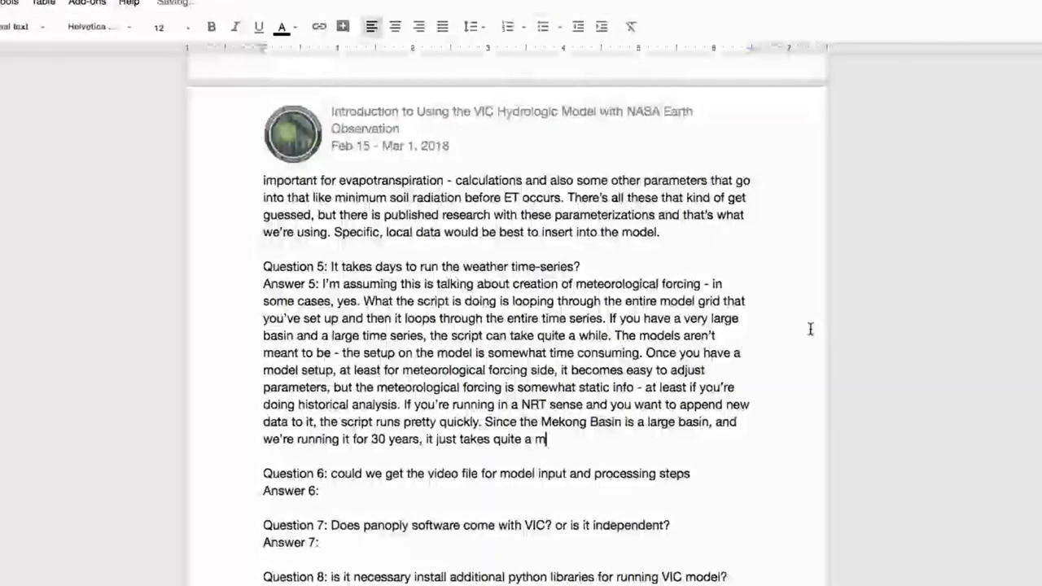
Add a co-presenter note that run time also depends on spatial resolution, correcting 'dpeends' to 'depends'
key(Return)
text(Amita: It also dpeends on spatial resolution you choose to run at.)
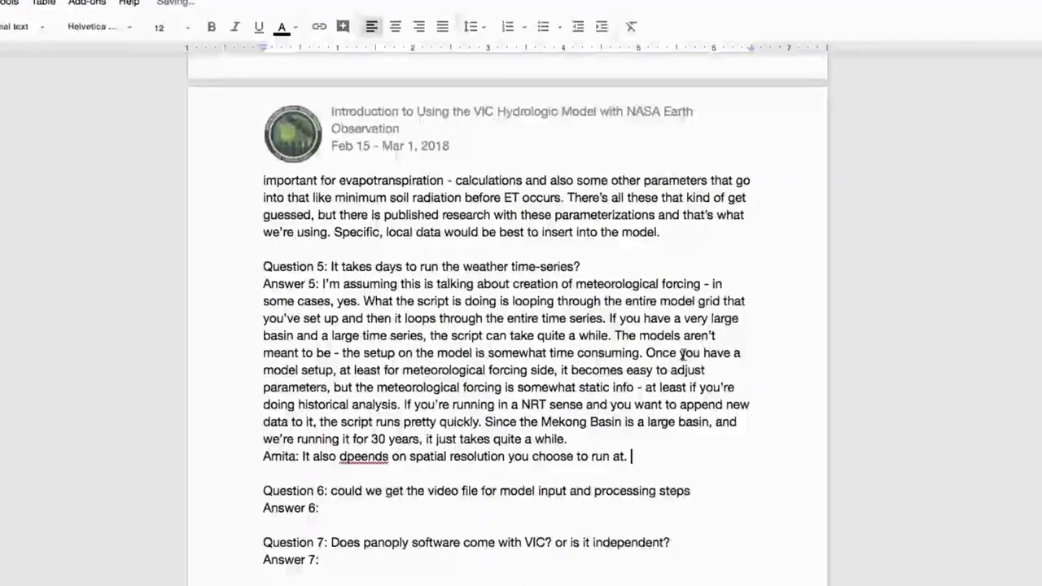
click(368, 456)
key(BackSpace)
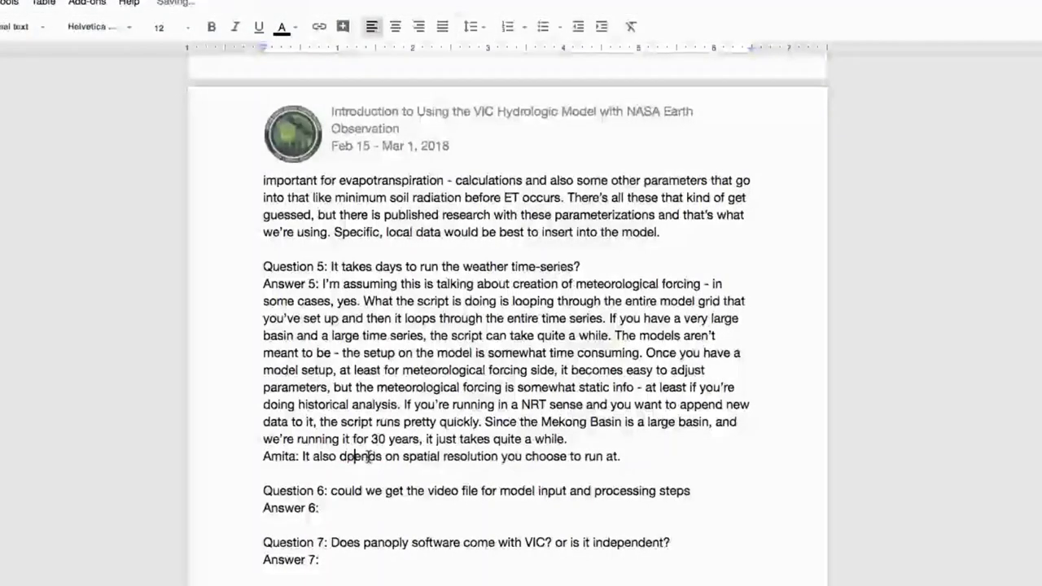
key(End)
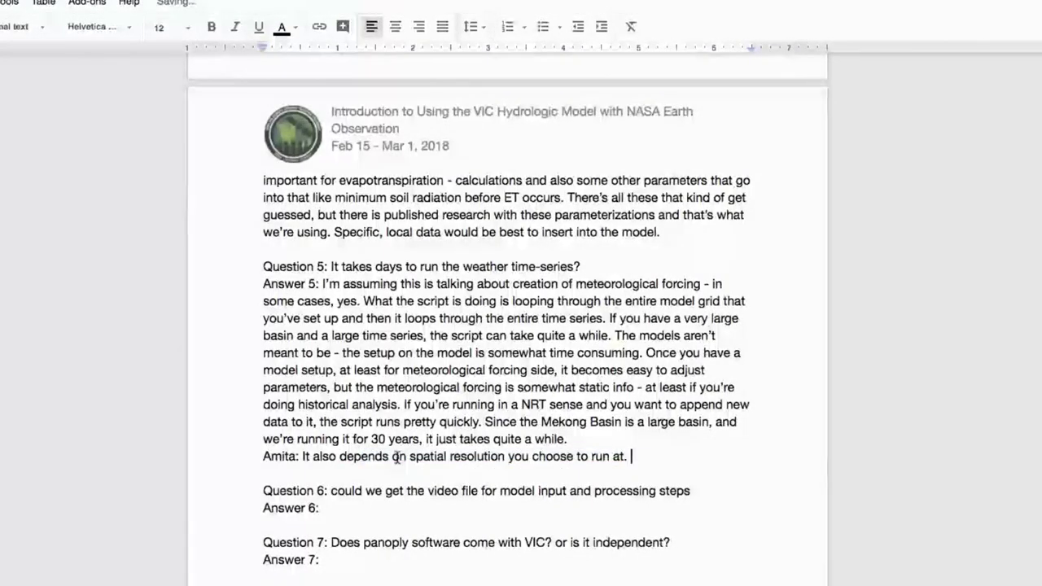
scroll(489, 444, down, 3)
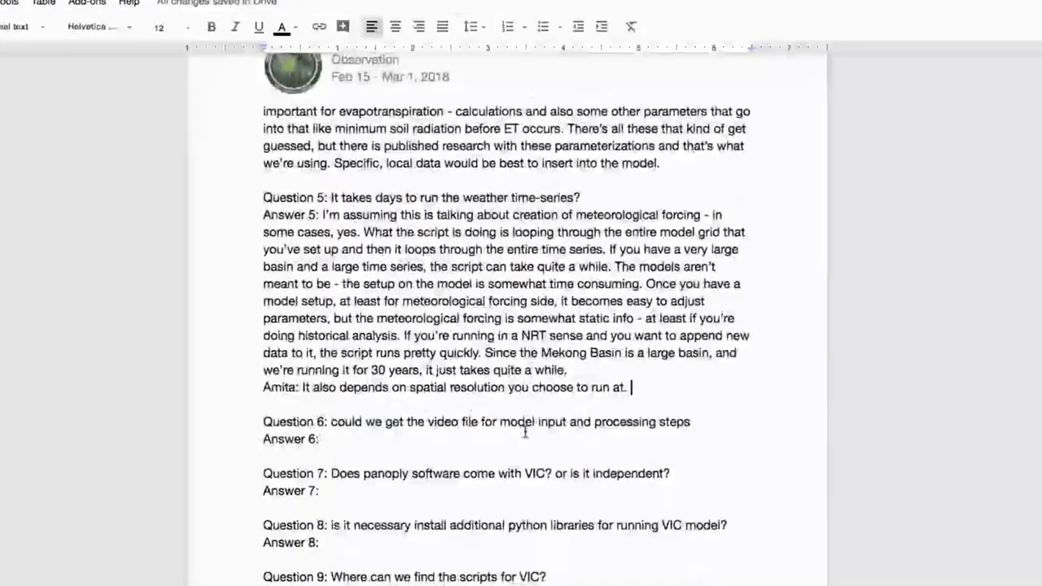
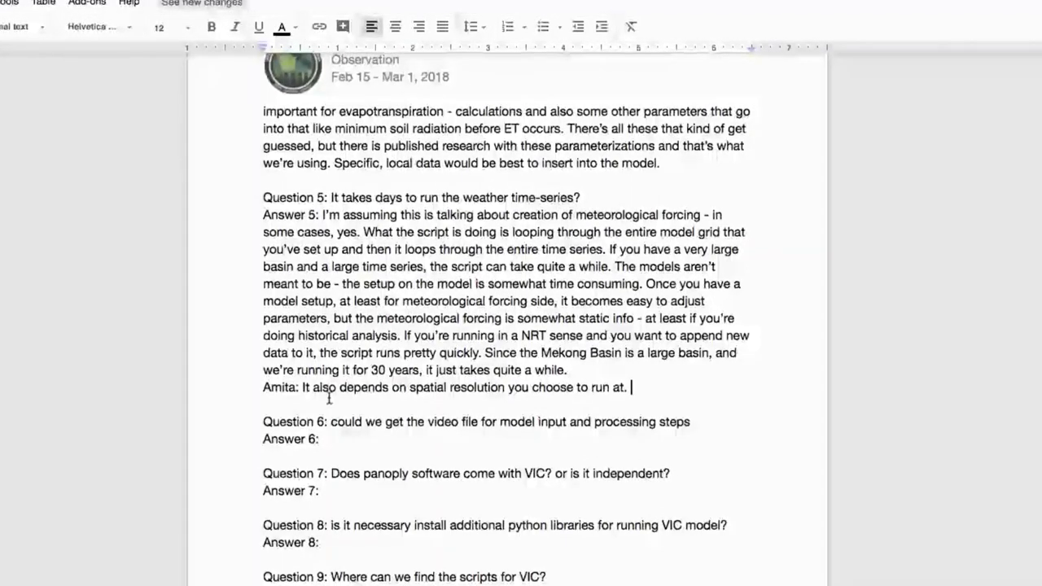
Write Answer 6 saying today's webinar recording will be available on the ARSET website
scroll(332, 409, down, 2)
click(333, 359)
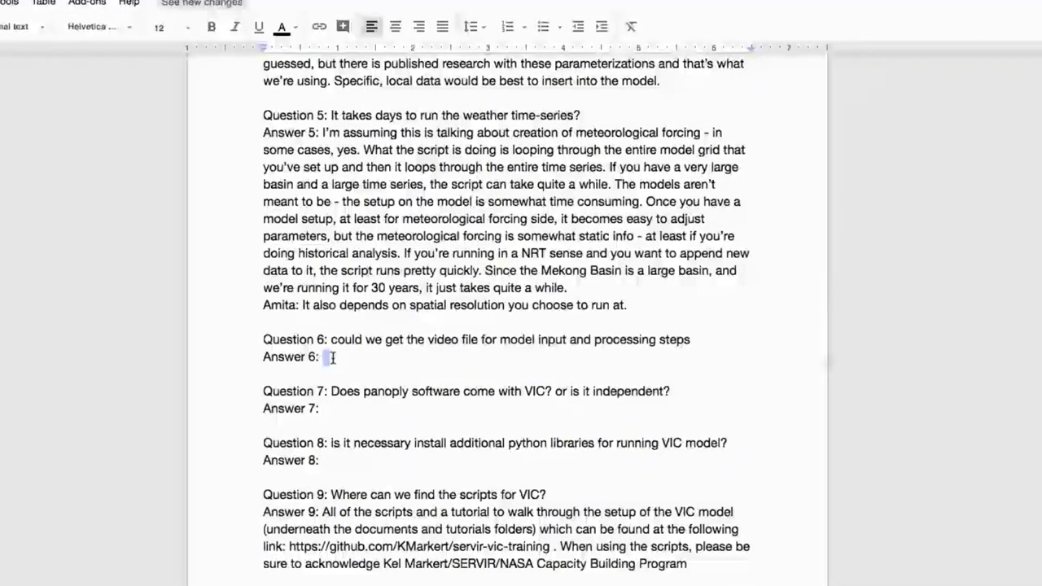
text(Y)
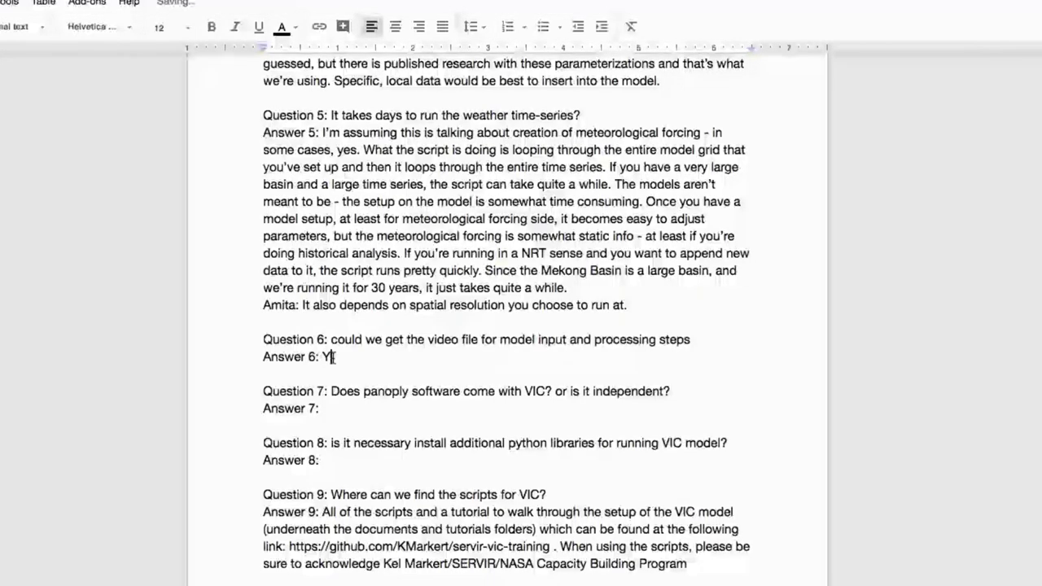
key(BackSpace)
text(The re)
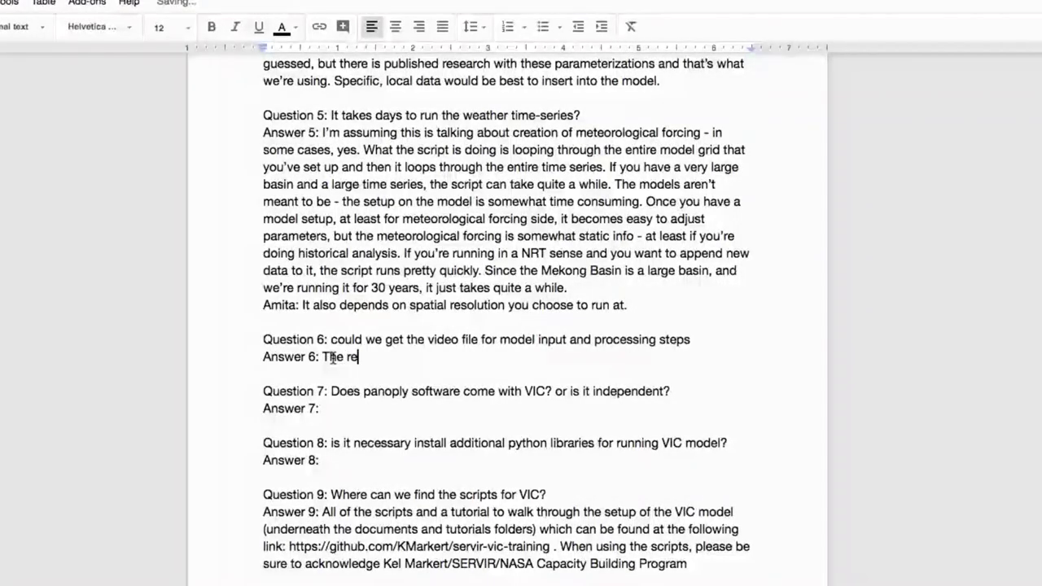
text(cording of today's webs)
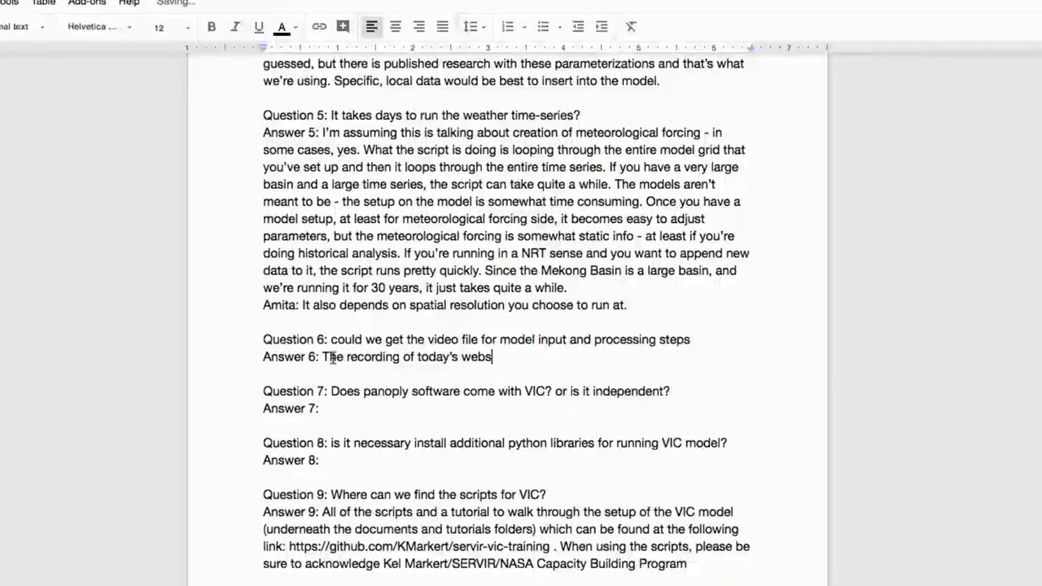
key(BackSpace)
text(ebin)
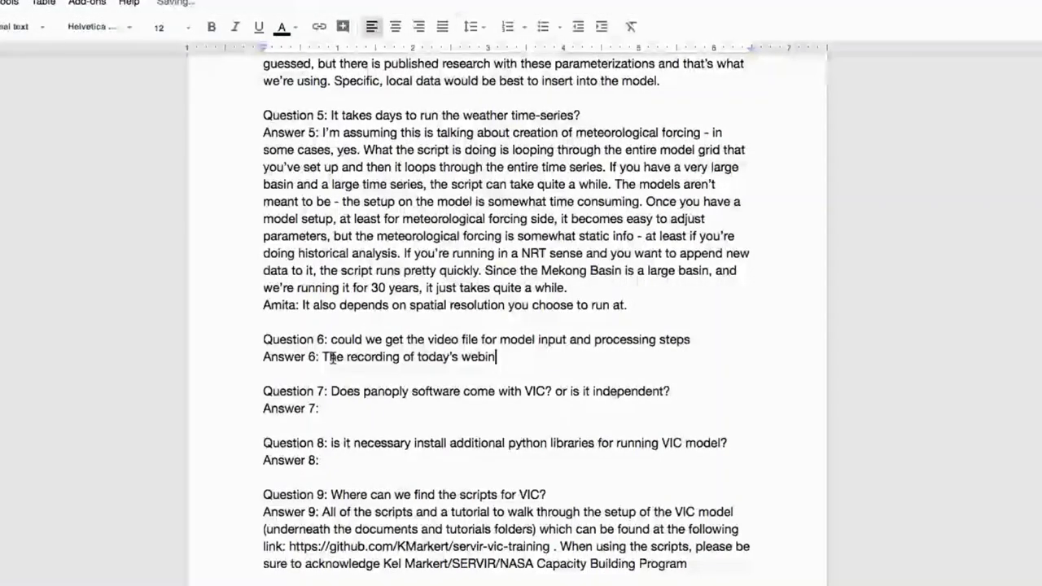
text(ar will be available on the ARS)
key(BackSpace)
text(site)
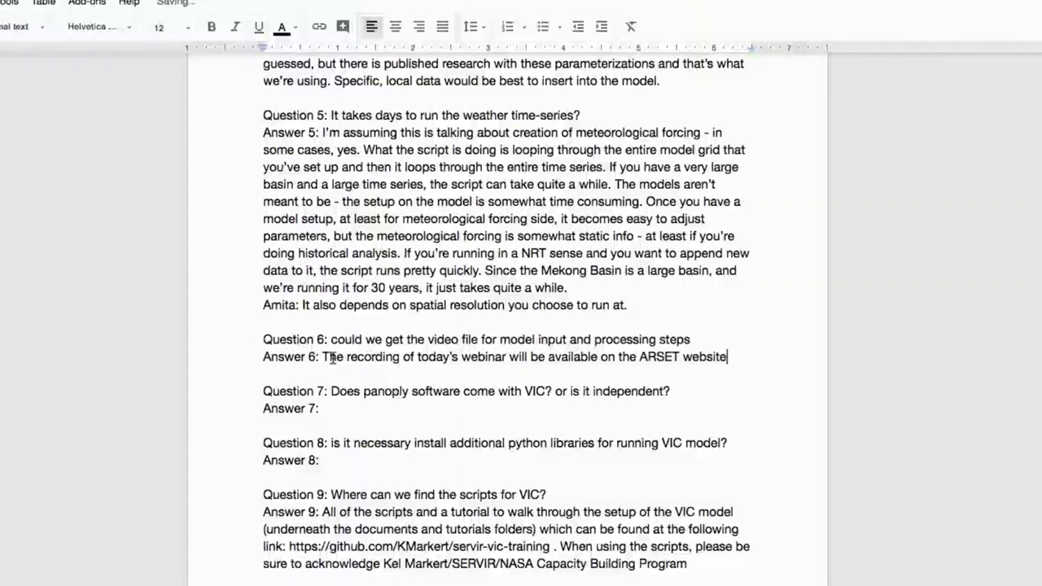
text(. The video file showed in the recording is quite large (w)
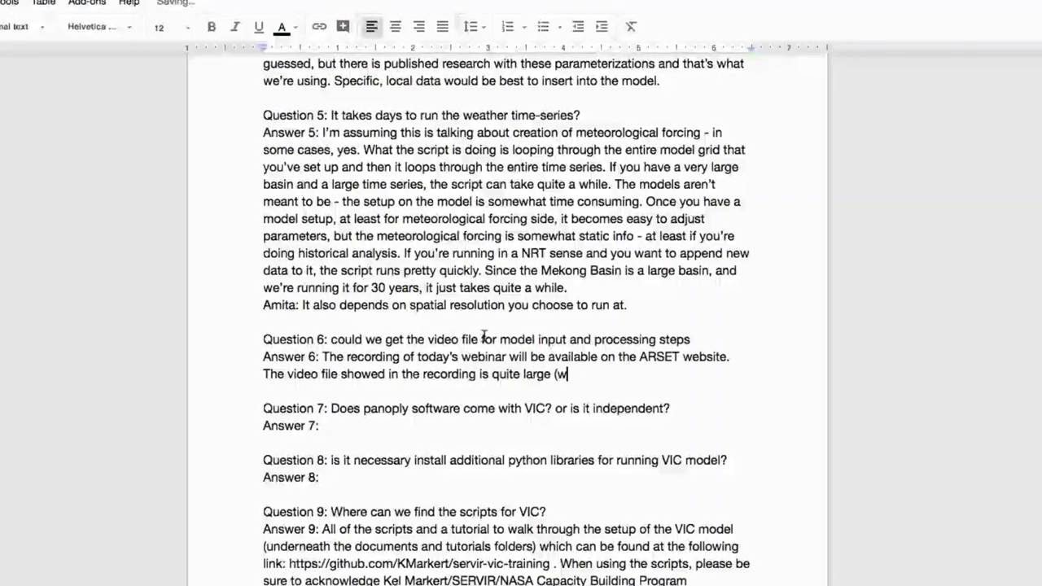
key(BackSpace)
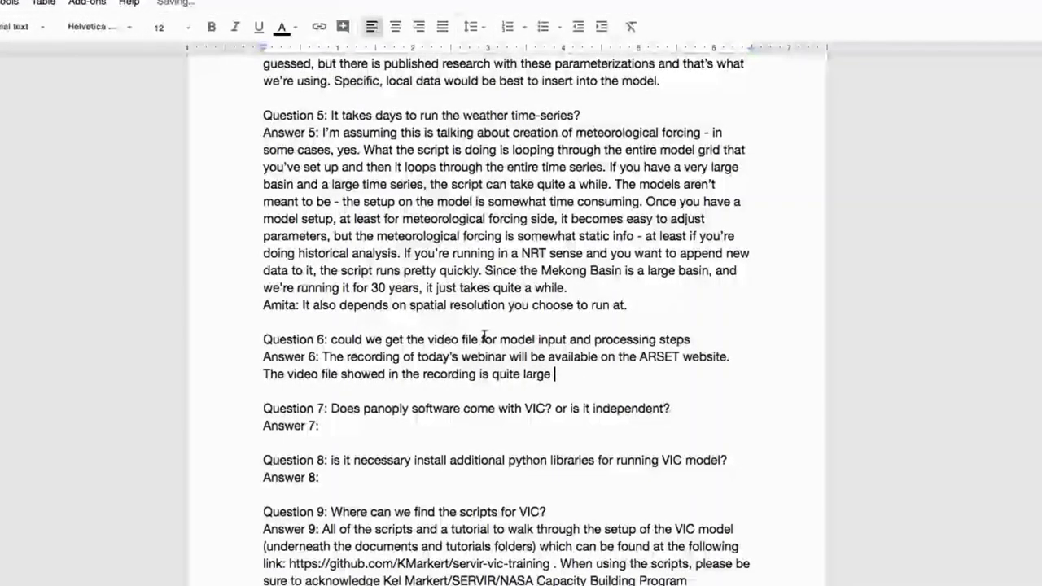
text(if you really need it,)
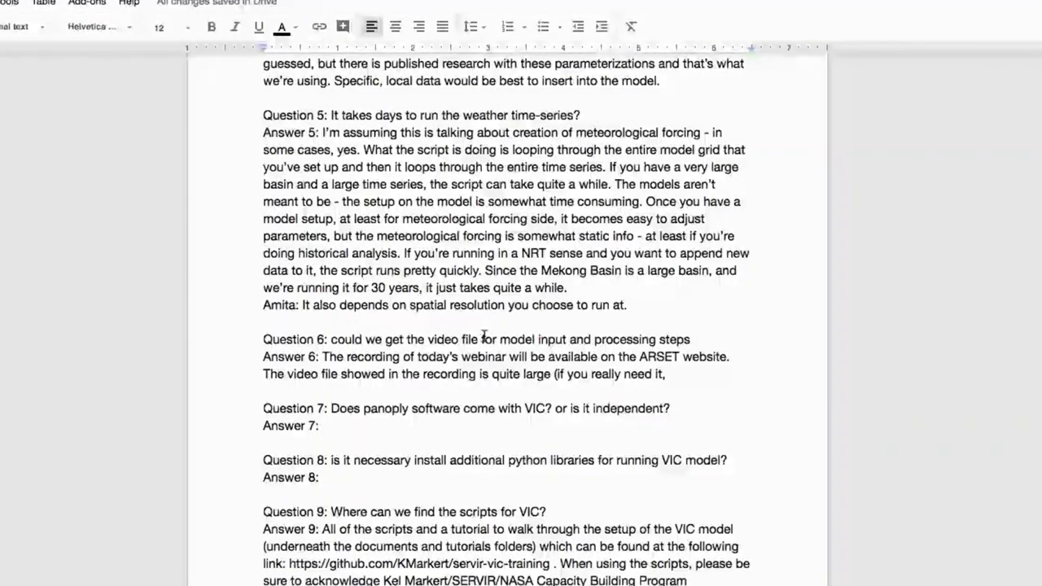
Replace the aside with a note that the video file has no audio, so the recording is best
key(alt+shift+Left)
key(alt+shift+Left)
key(alt+shift+Left)
key(alt+shift+Left)
key(alt+shift+Left)
key(BackSpace)
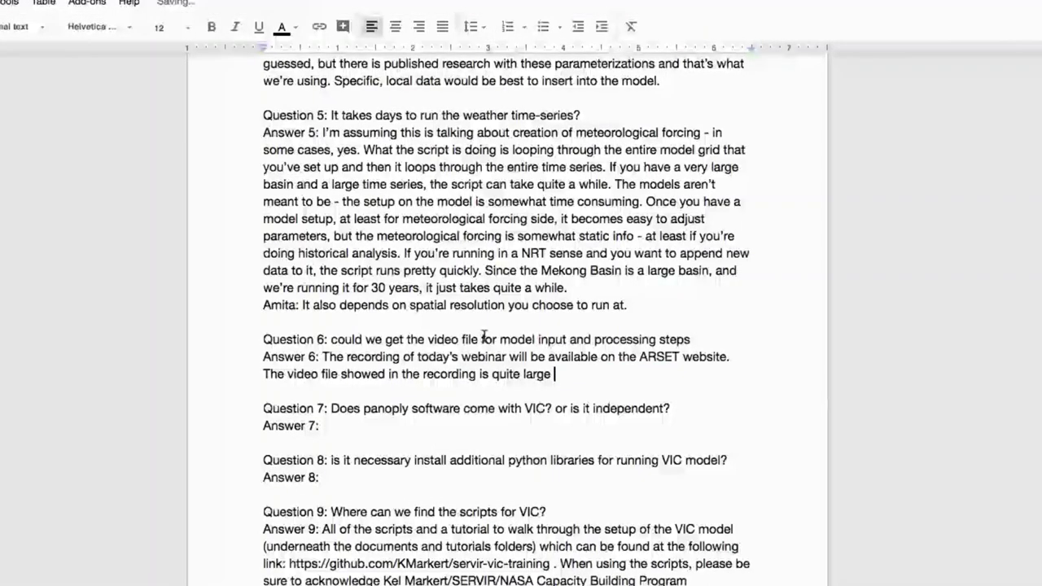
text(but it doesn't have)
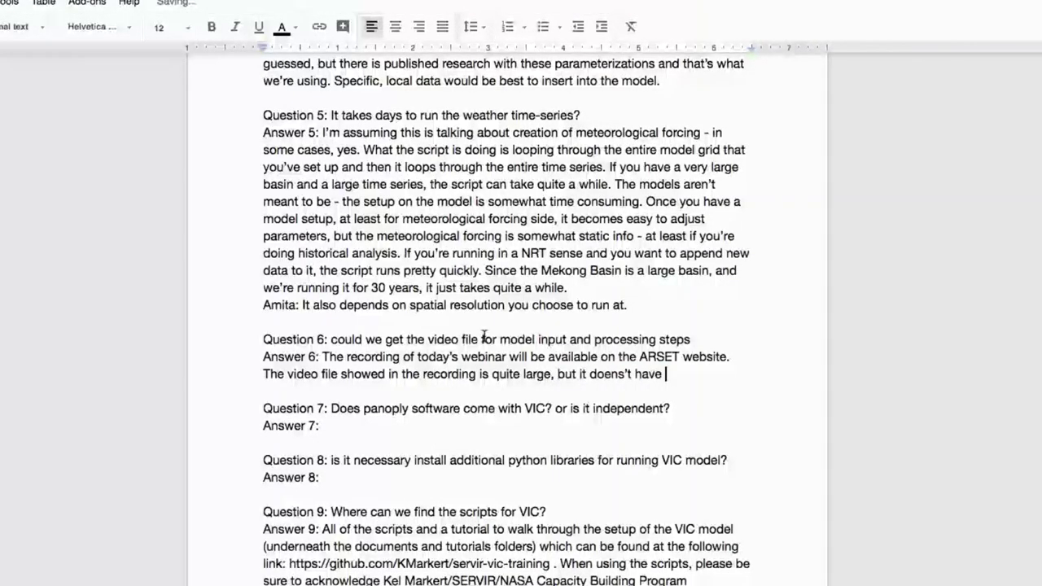
key(alt+shift+Left)
key(BackSpace)
text(doesn't have any audio, )
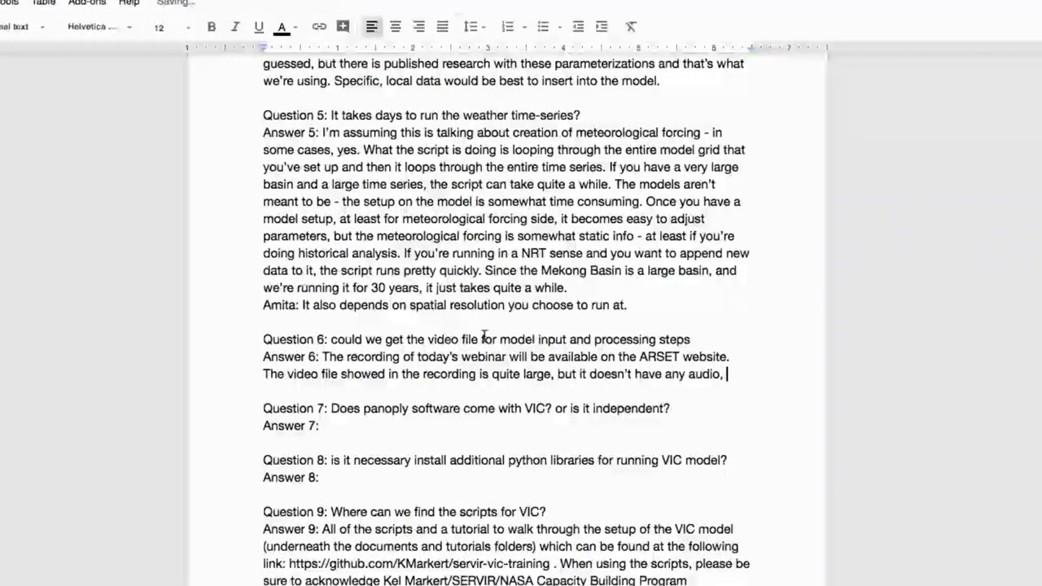
text(so the best)
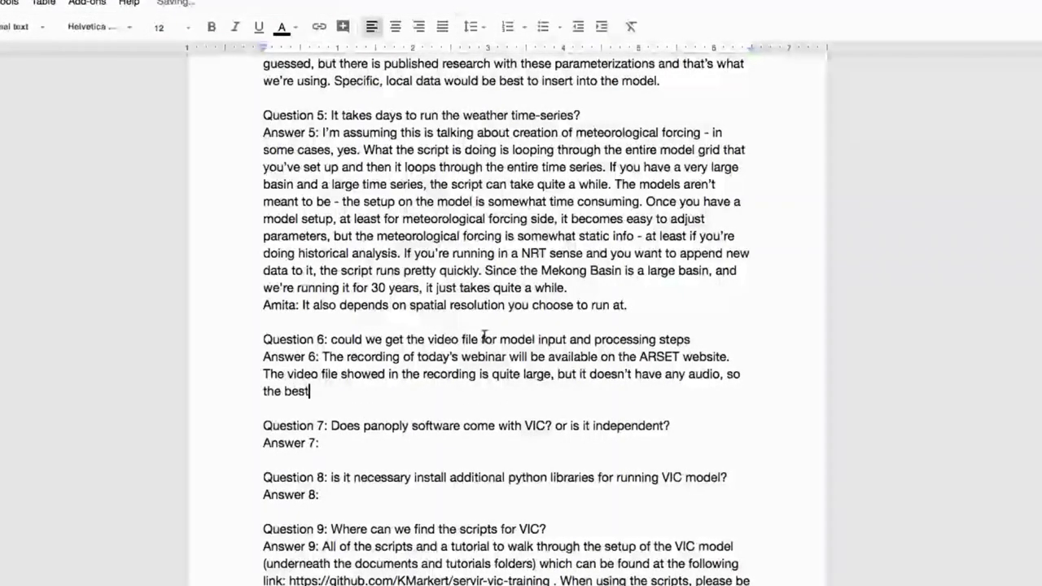
text( option might be looking at the recording.)
key(Return)
key(BackSpace)
click(453, 442)
Write in Answer 7 that Panoply is independent software created by NASA
text(Panoply is an ib)
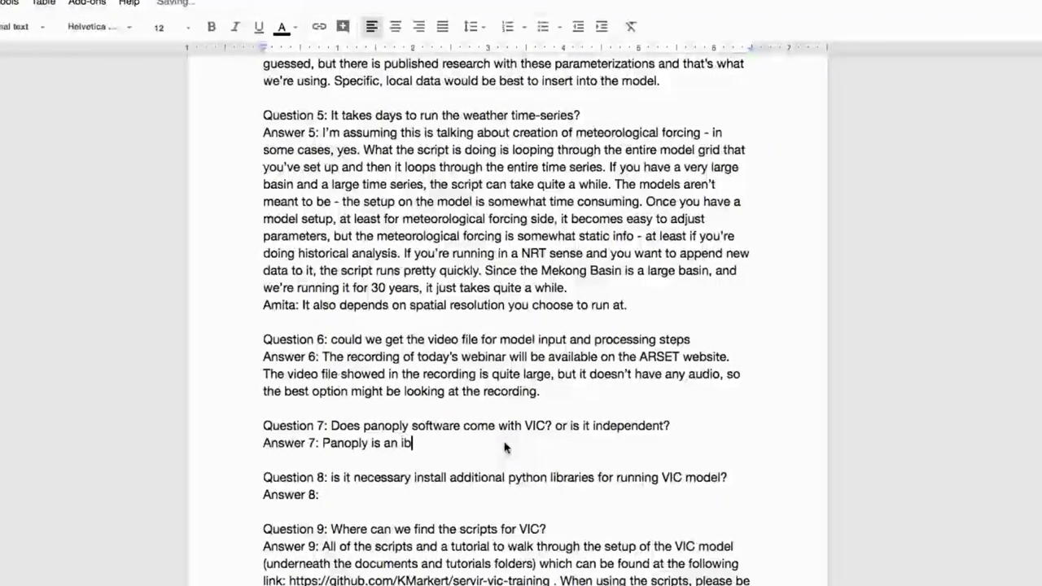
key(BackSpace)
text(nde)
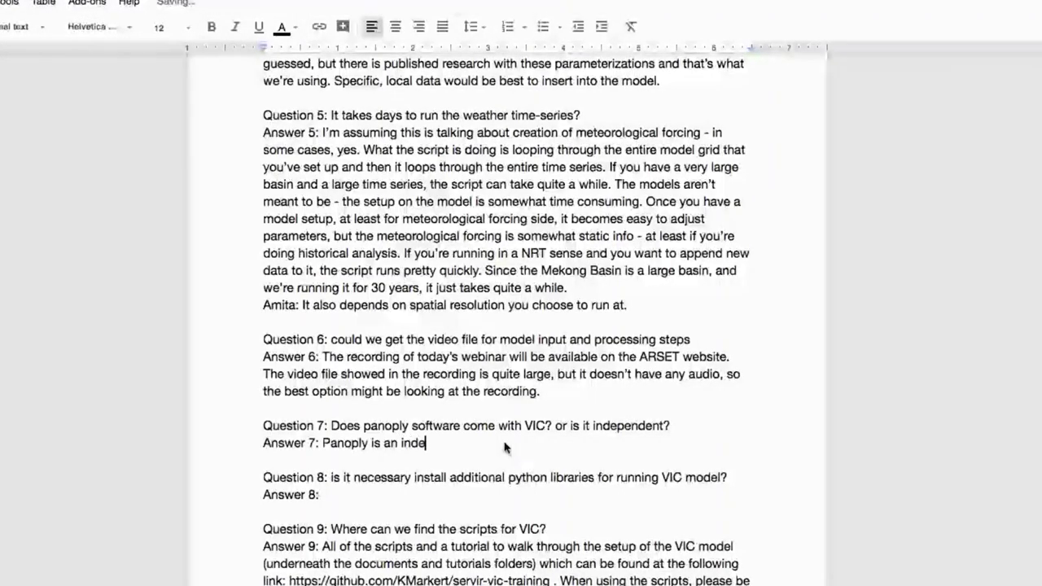
text(pendent software and was created by NASA/)
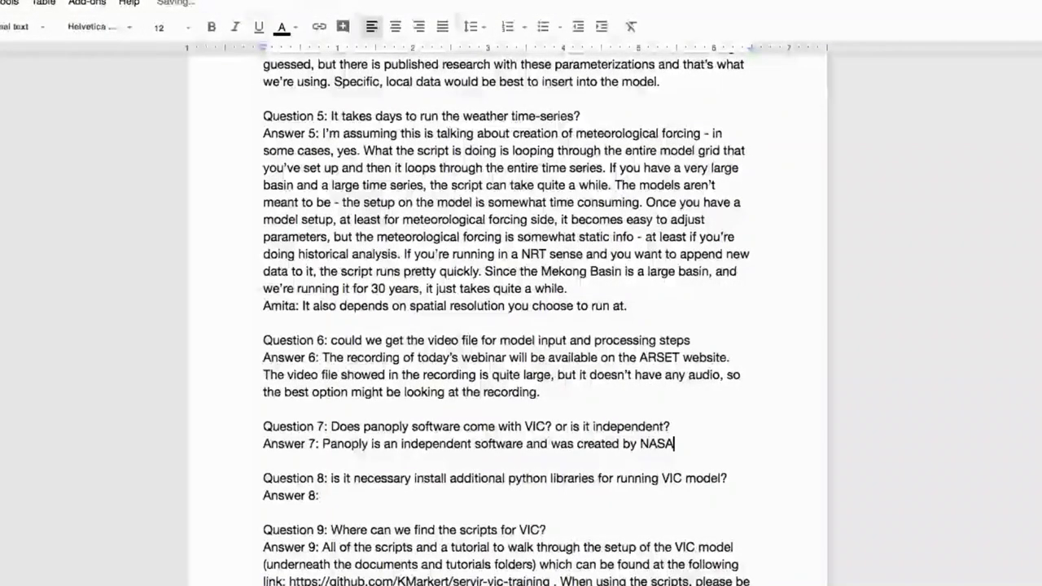
scroll(550, 418, up, 5)
scroll(551, 417, up, 5)
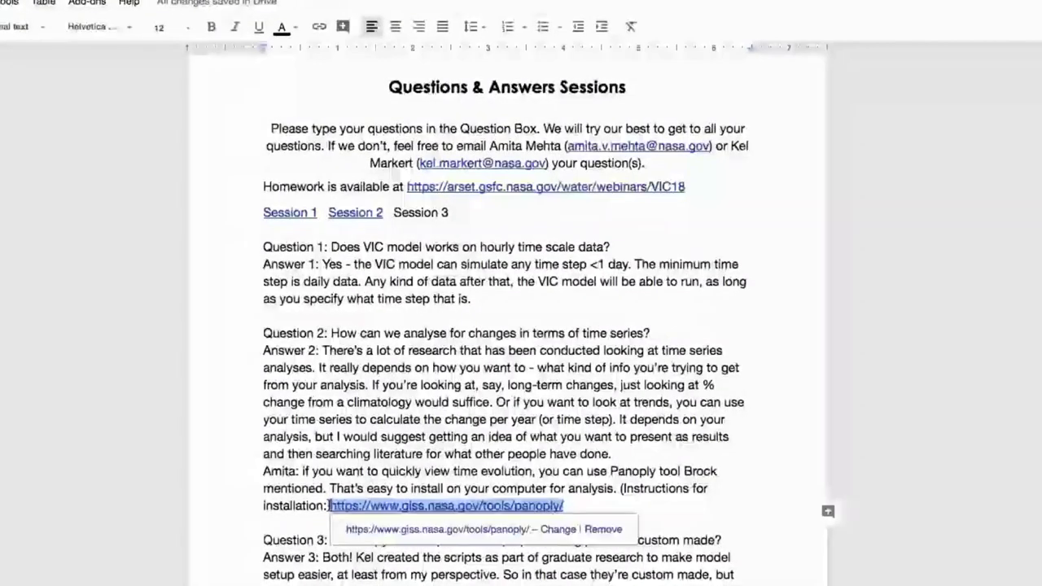
scroll(489, 444, down, 5)
scroll(491, 451, down, 3)
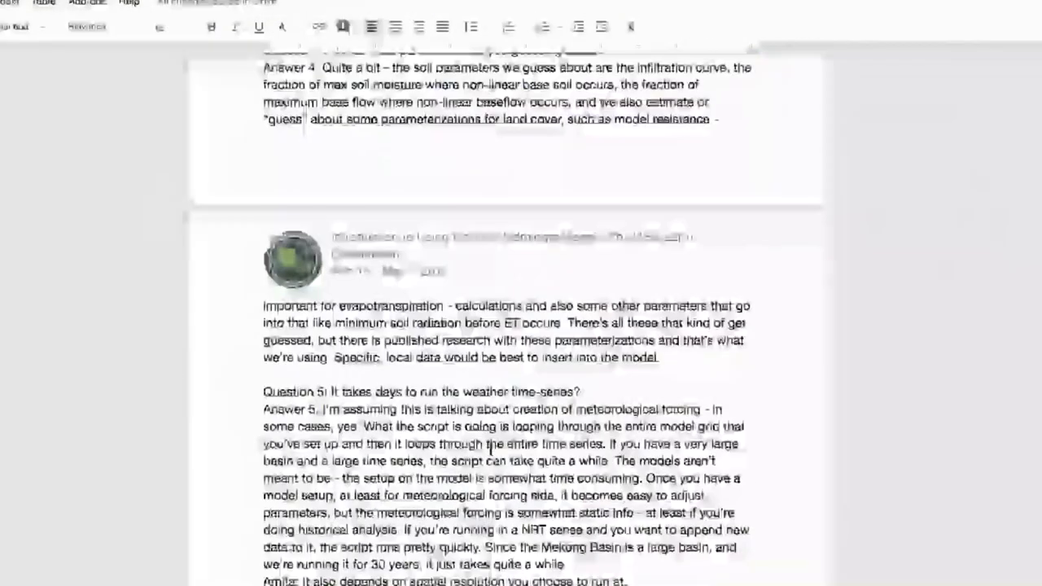
scroll(491, 450, down, 5)
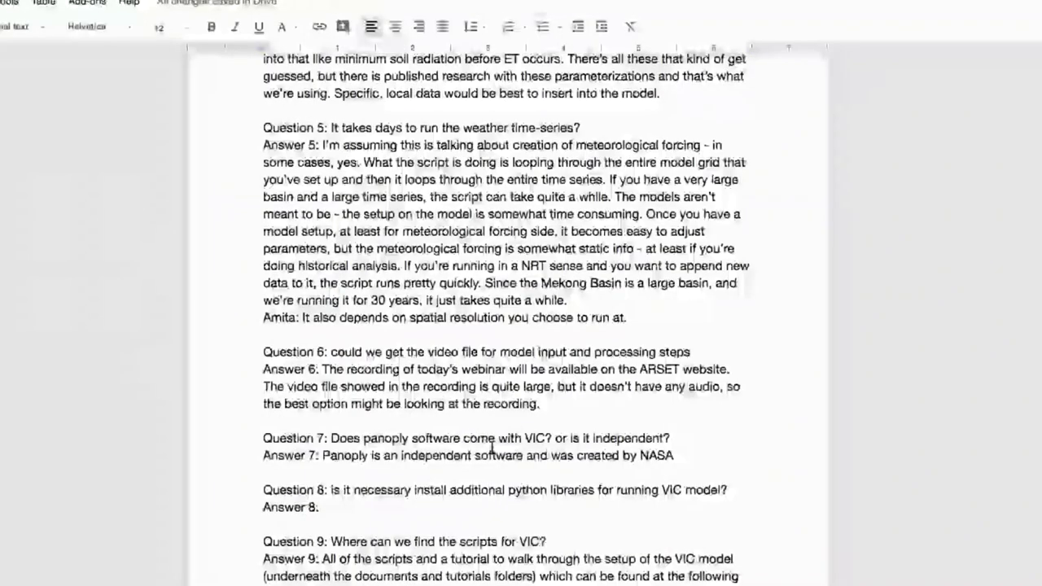
scroll(492, 449, down, 1)
Add 'Info is available at' to Answer 7, followed by the pasted Panoply link
click(719, 403)
click(709, 416)
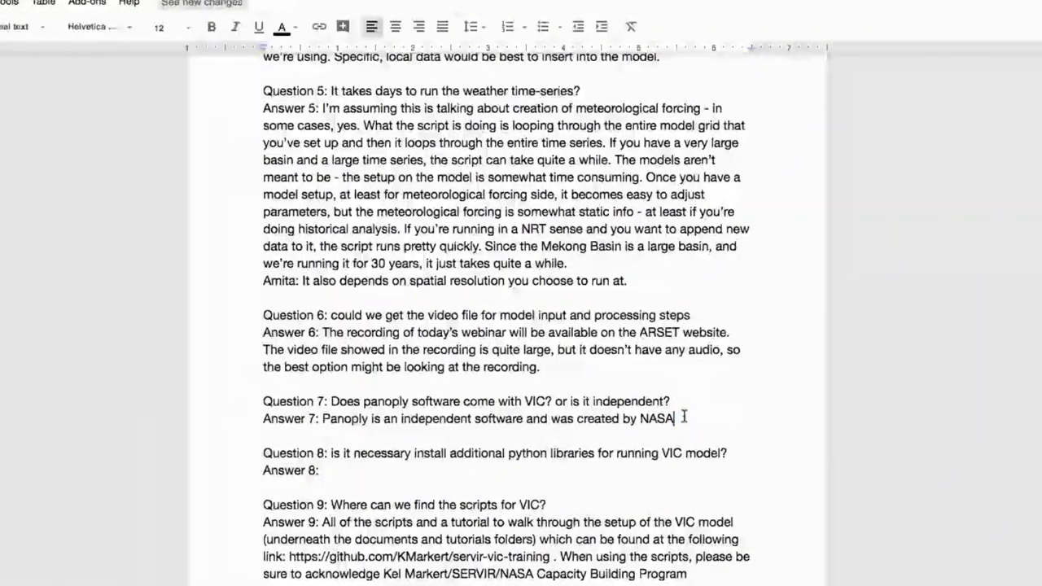
text(. Info is available at)
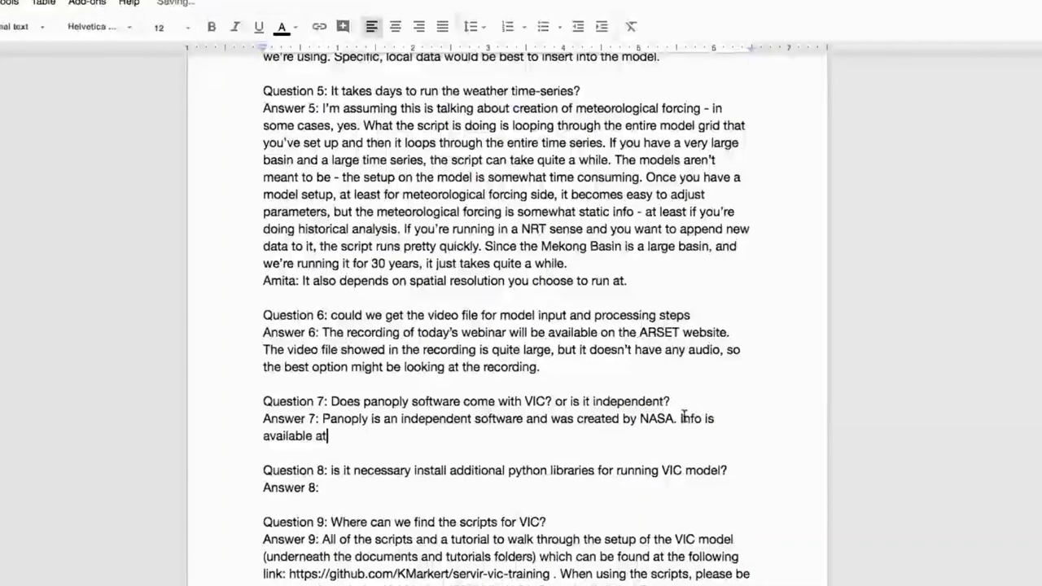
text(https://www.giss.nasa.gov/tools/panoply/)
click(415, 488)
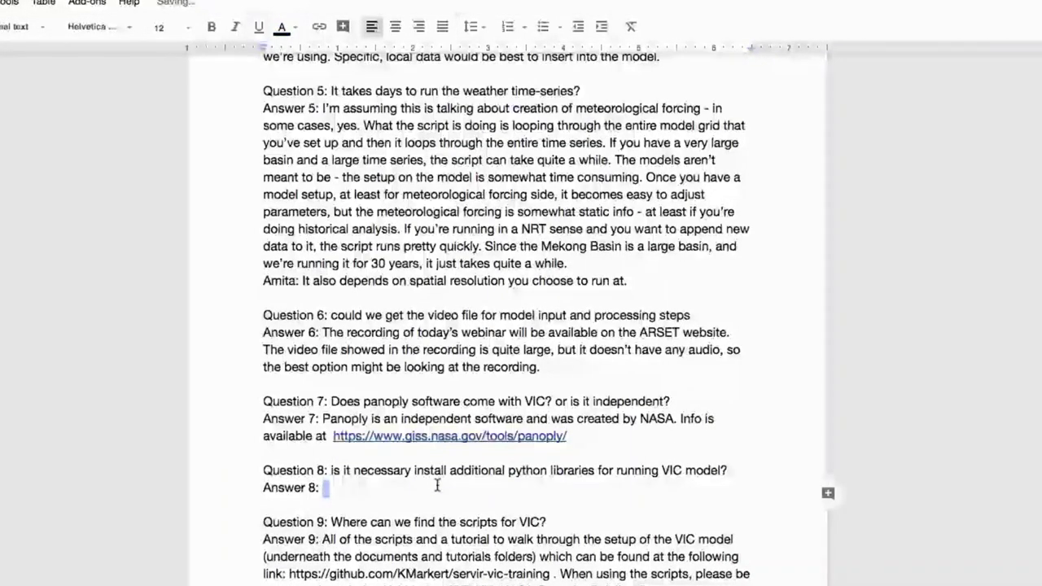
Begin Answer 8: running VIC needs no packages, but setup requires GDAL and NetCDF 4
scroll(477, 476, down, 5)
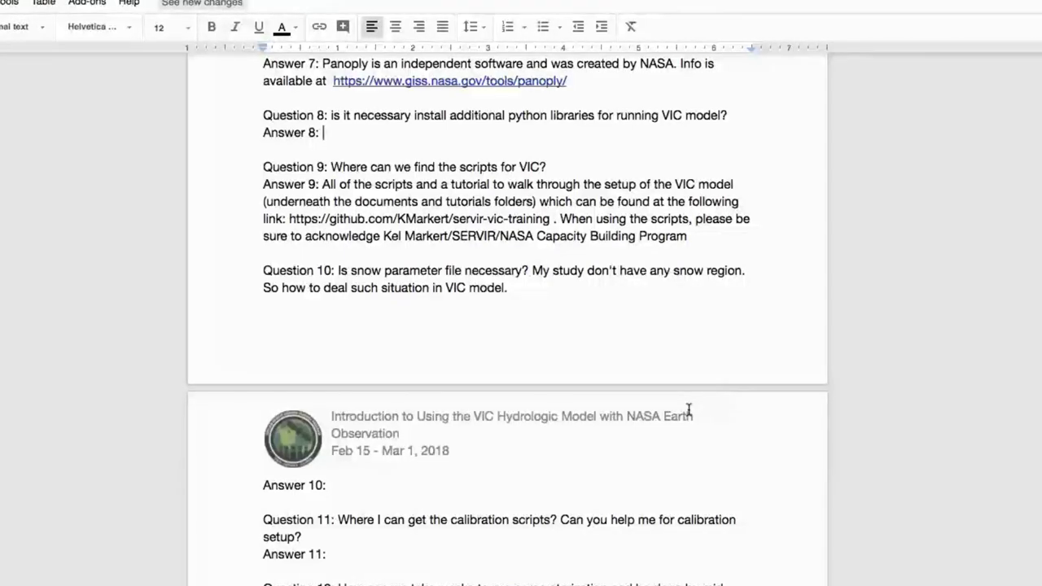
text(S)
text(or running the VIC model - t)
text(he actual m)
text(odel, no. But for setting up the )
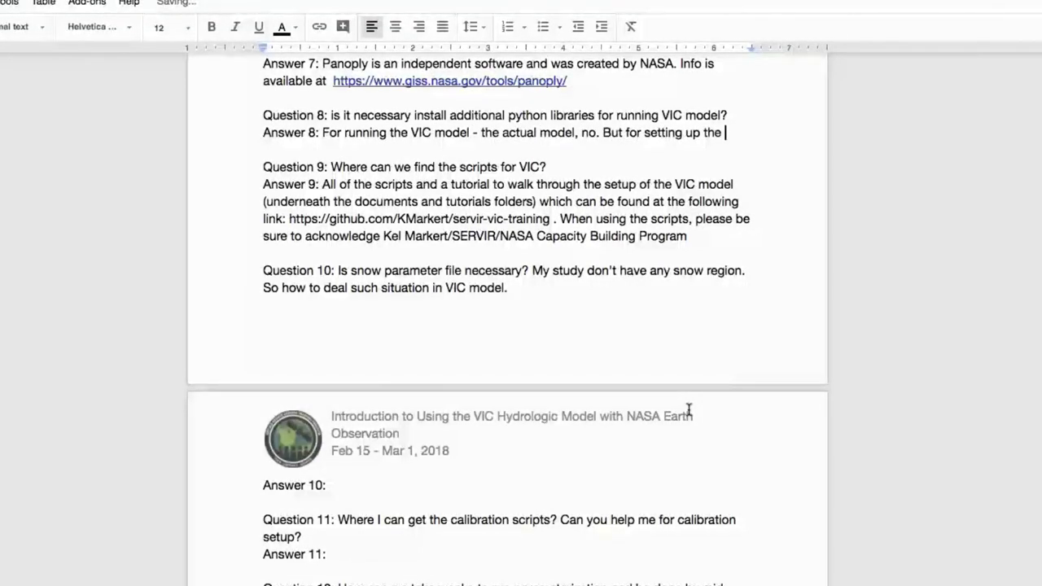
text(model, like what we showed in the)
key(BackSpace)
key(BackSpace)
text(oday's sessi)
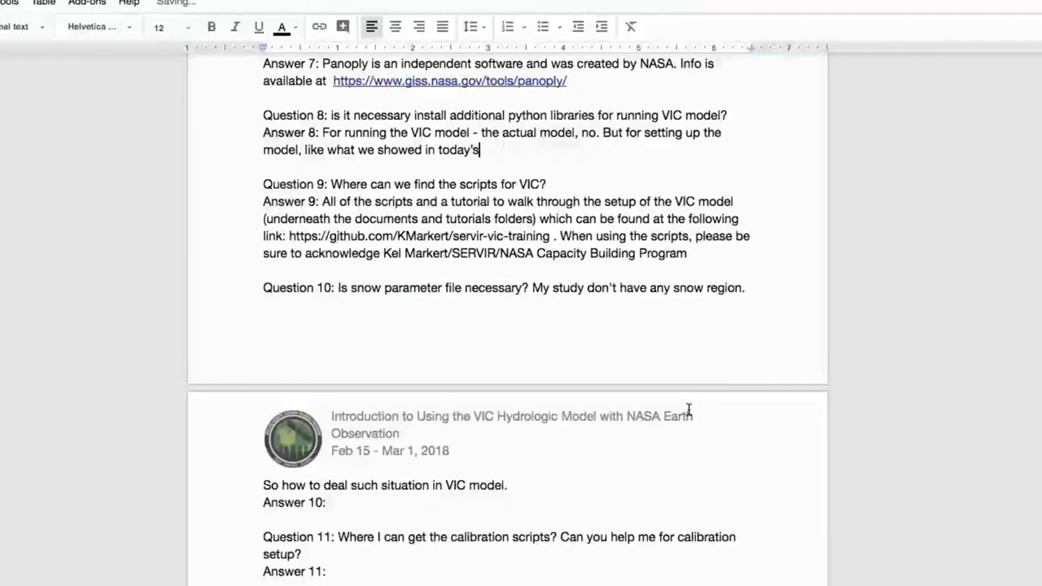
text(on, yes - it requires a couple of packagee)
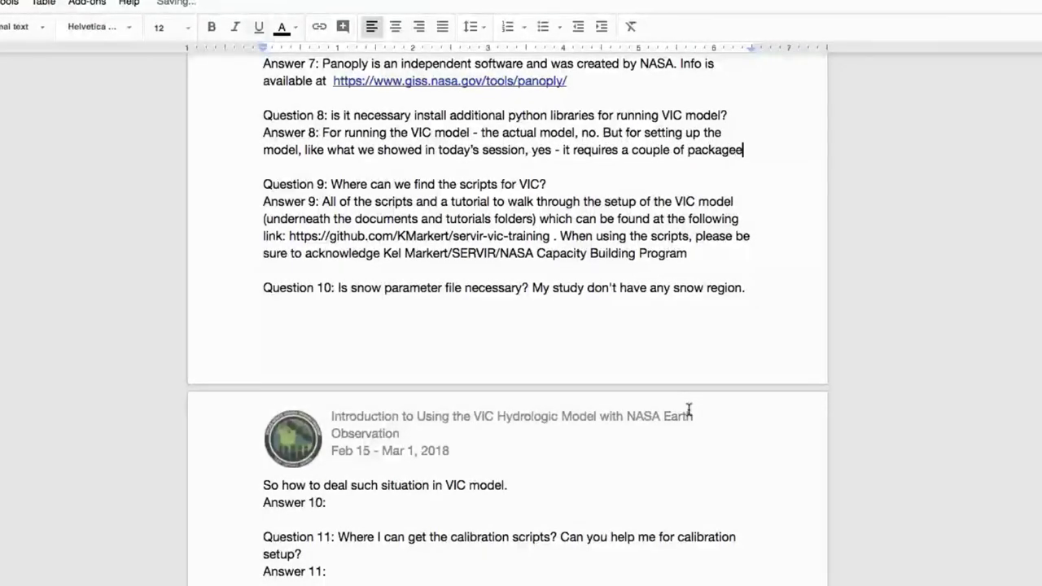
key(BackSpace)
text(s such as GDAL)
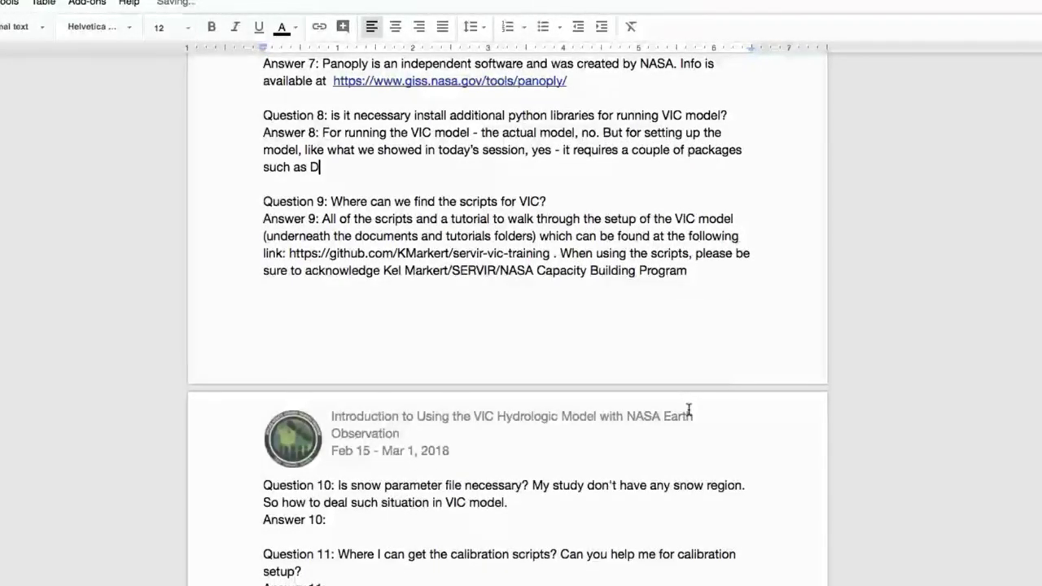
text(, )
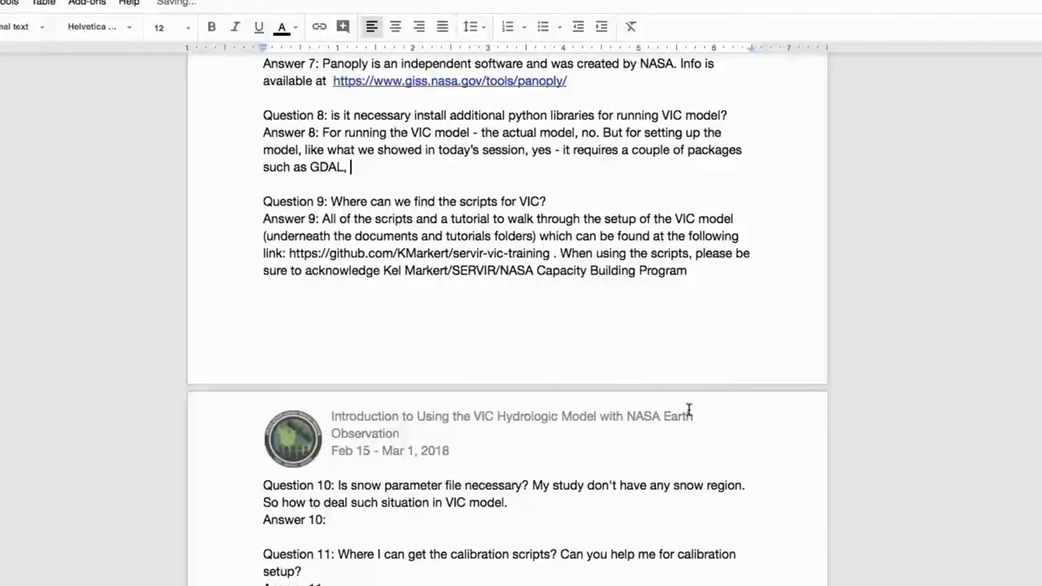
text(NetCDF 4, also requires a p)
Add that Shaply and other packages are needed, with documentation on the scripts website
key(BackSpace)
text(a package called Shaply )
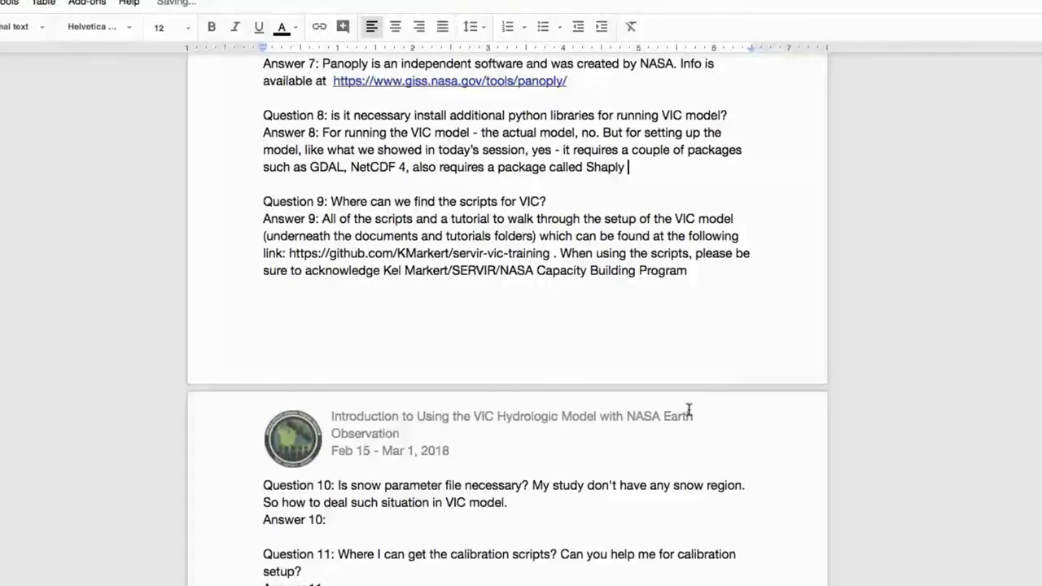
text(and a couple ou)
key(BackSpace)
text(ther ones. If you go to the website where)
key(BackSpace)
key(BackSpace)
key(BackSpace)
key(BackSpace)
text(it h all the scripts, there's doc)
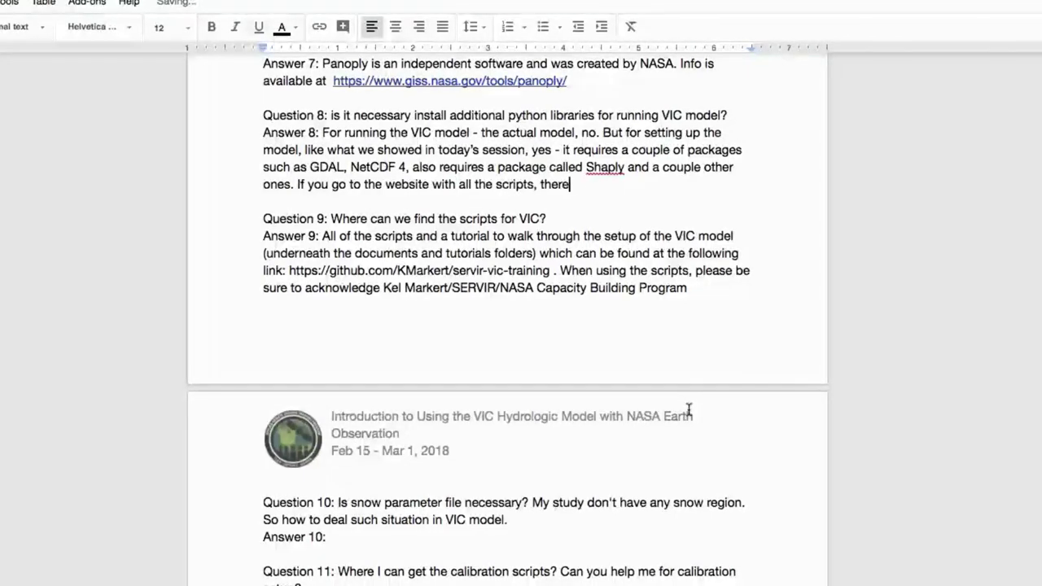
text(umentation)
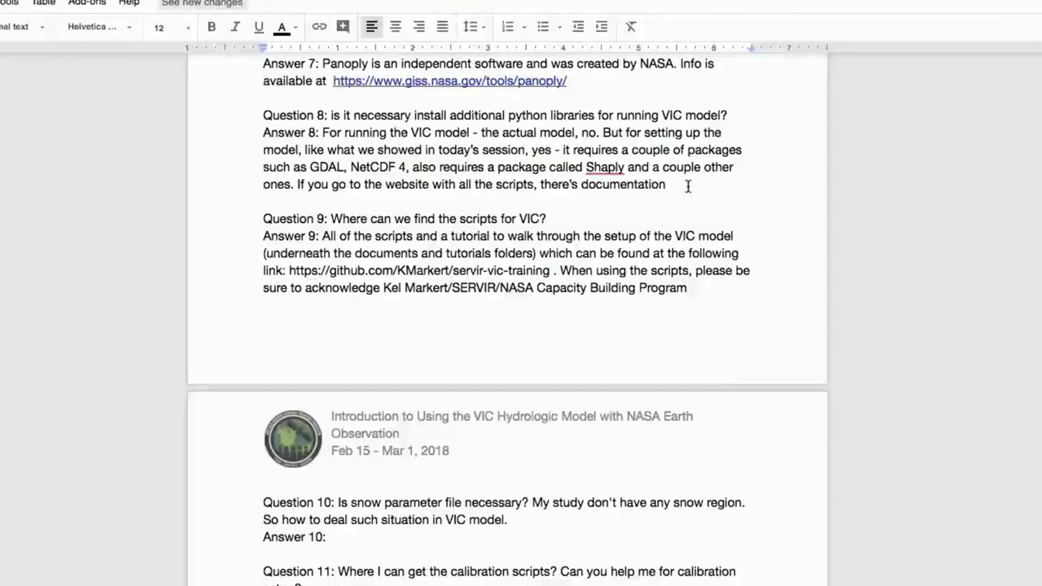
text(.)
Paste the VICsetup_commands.pdf link below Answer 8 and set it to Normal text
key(Return)
text(https://github.com/KMarkert/servir-vic-training/blob/master/documents/tutorials/VICsetup_commands.pdf)
drag(714, 201, 263, 184)
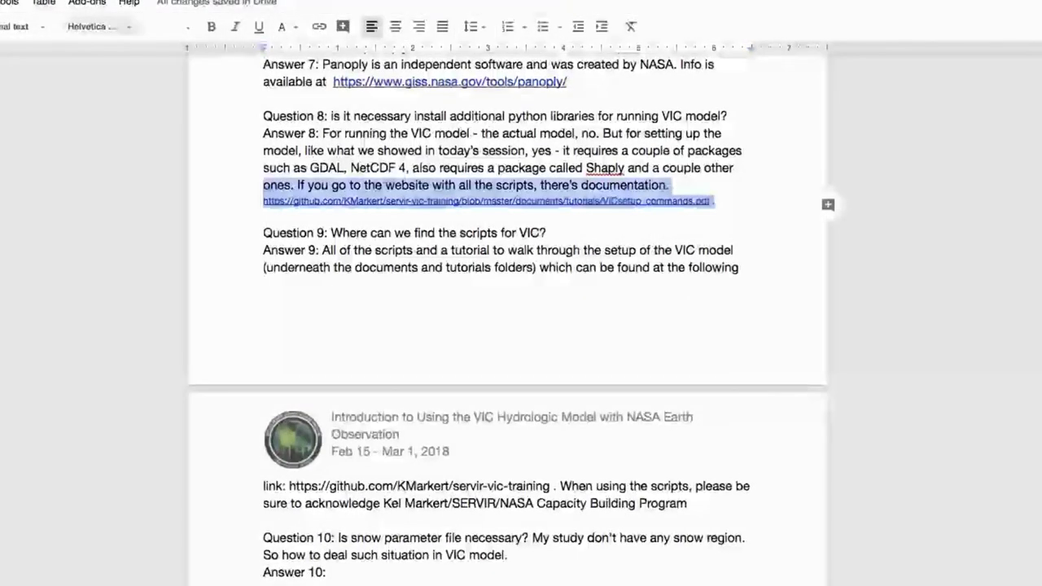
click(25, 27)
click(31, 62)
click(751, 283)
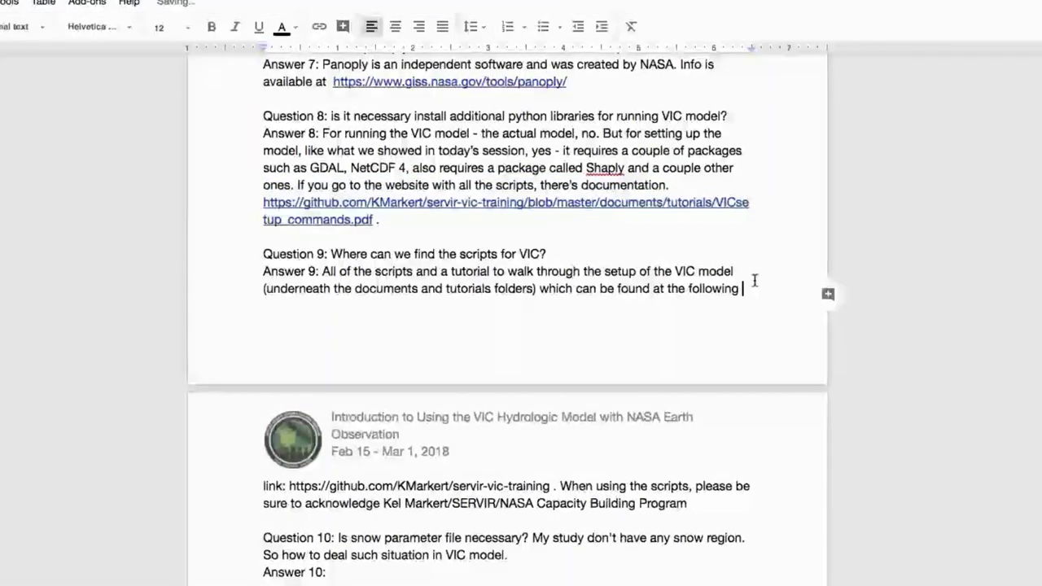
scroll(572, 313, down, 2)
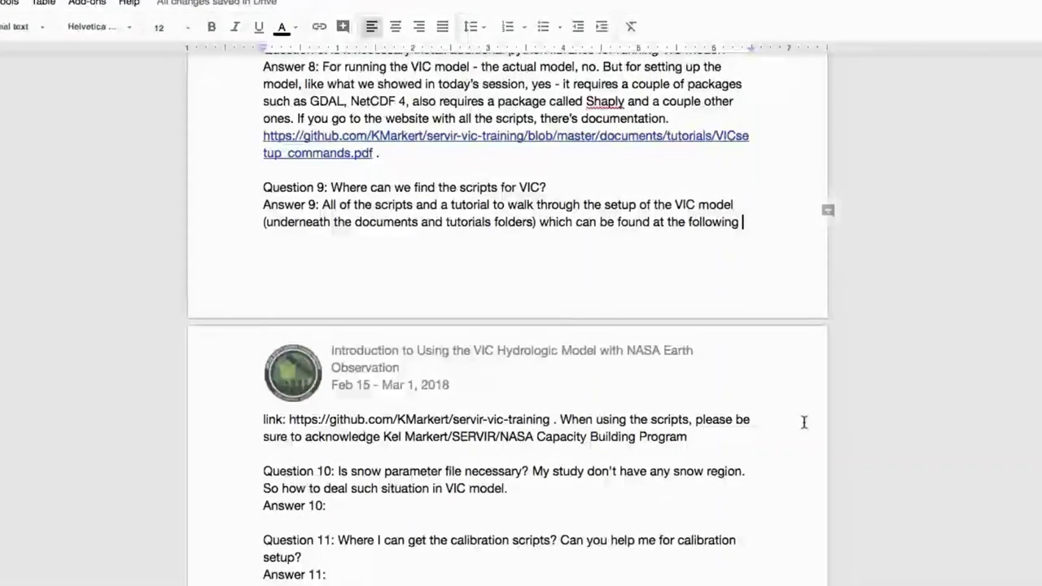
scroll(731, 414, down, 1)
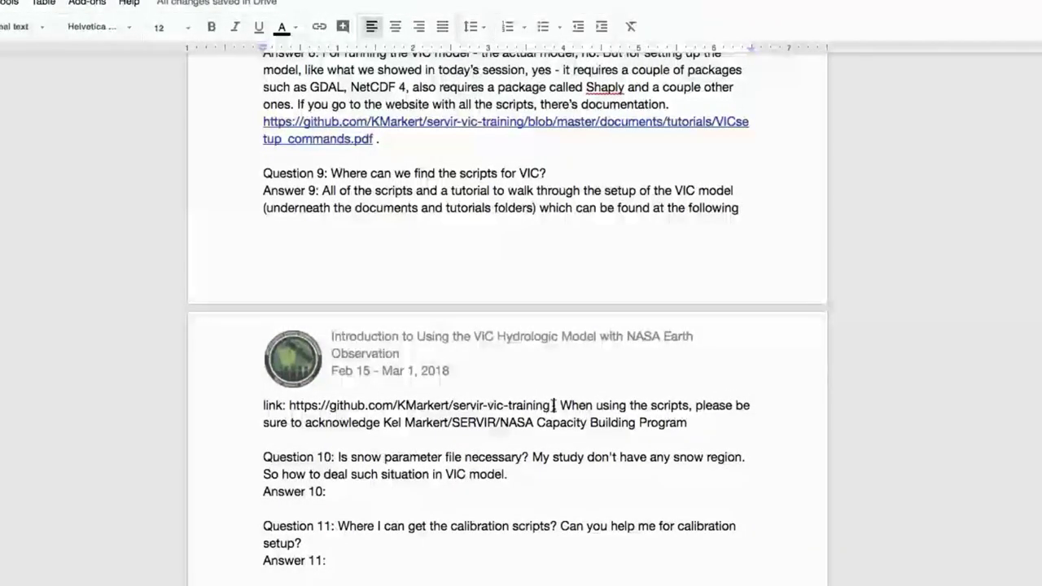
Add a line to Answer 9: everything is free and open, with all scripts at the GitHub link
click(695, 432)
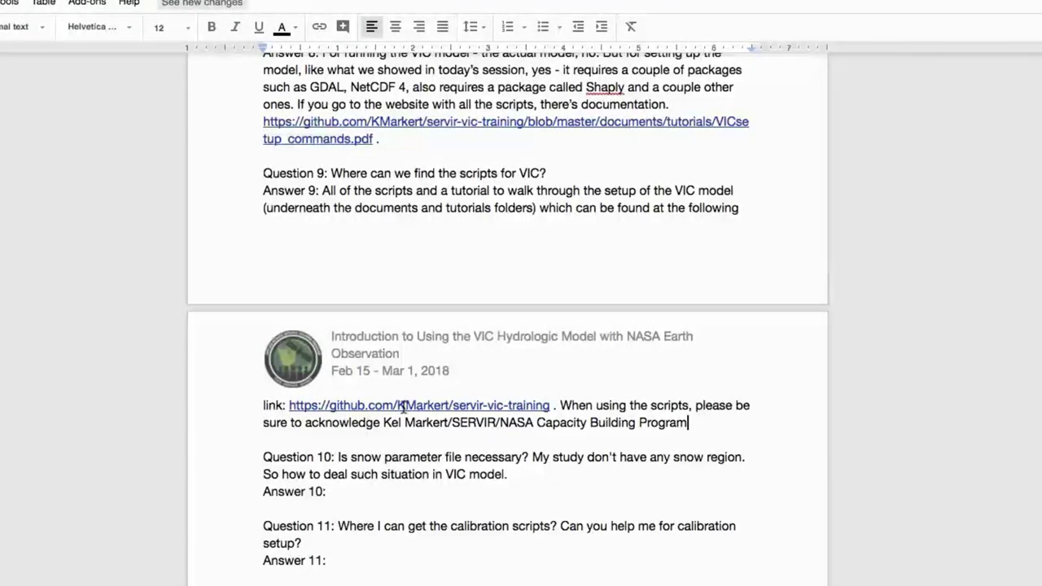
key(Return)
text(All these are fr)
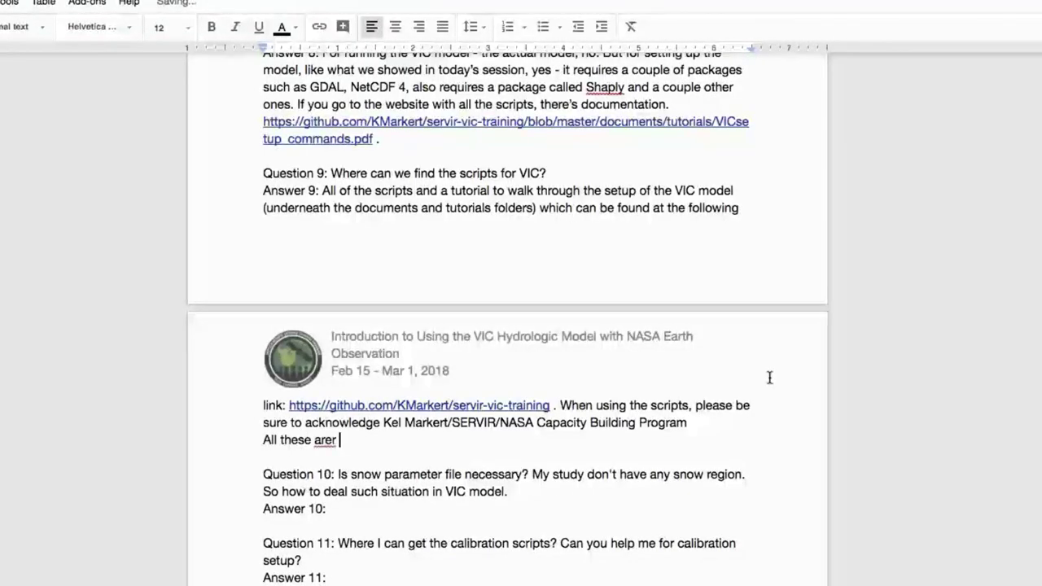
text(ee and open and a)
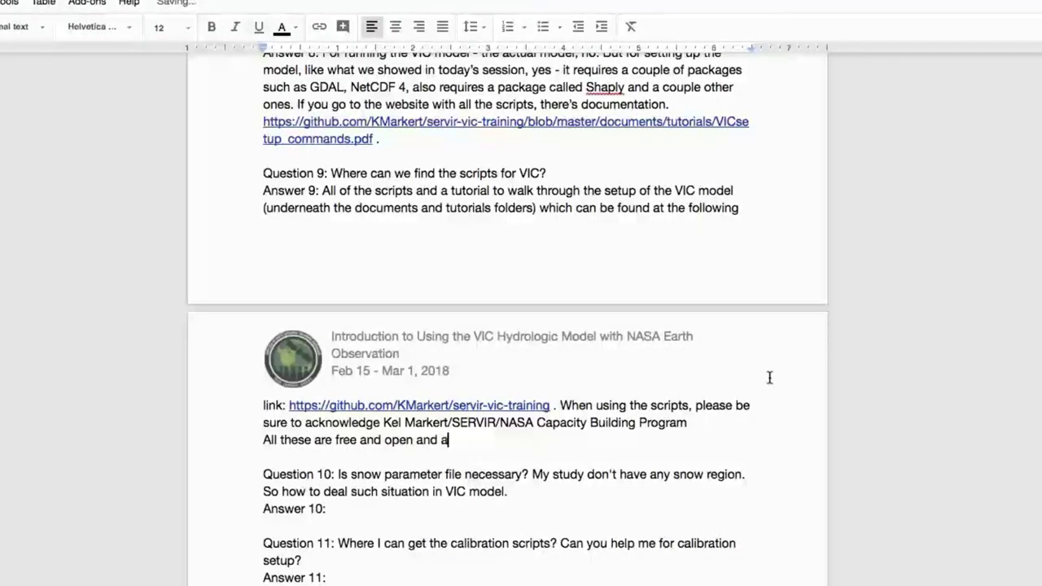
text(vailable)
key(alt+shift+Left)
key(alt+shift+Left)
key(alt+shift+Left)
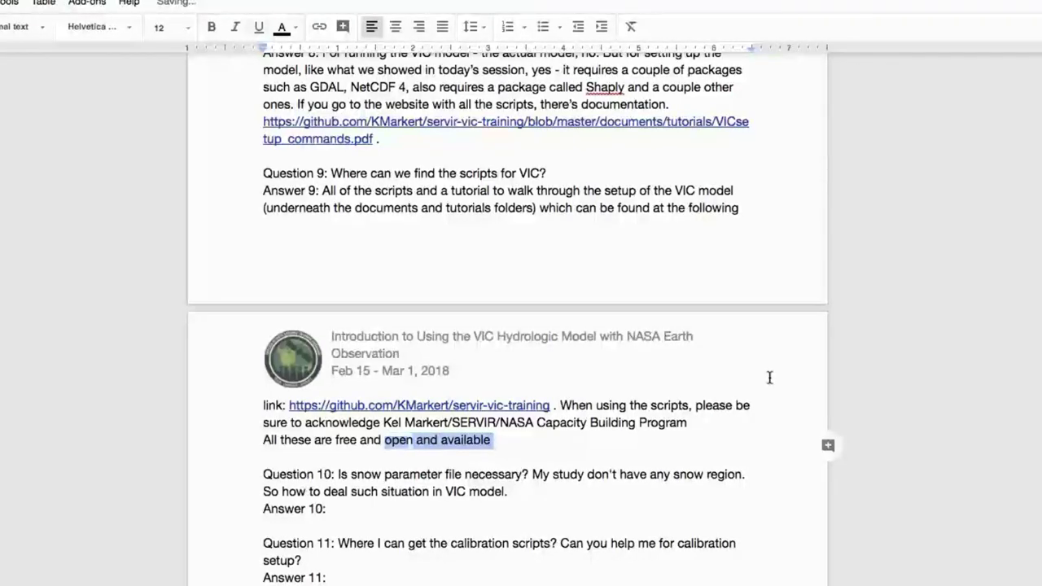
text(open. All scripts ar)
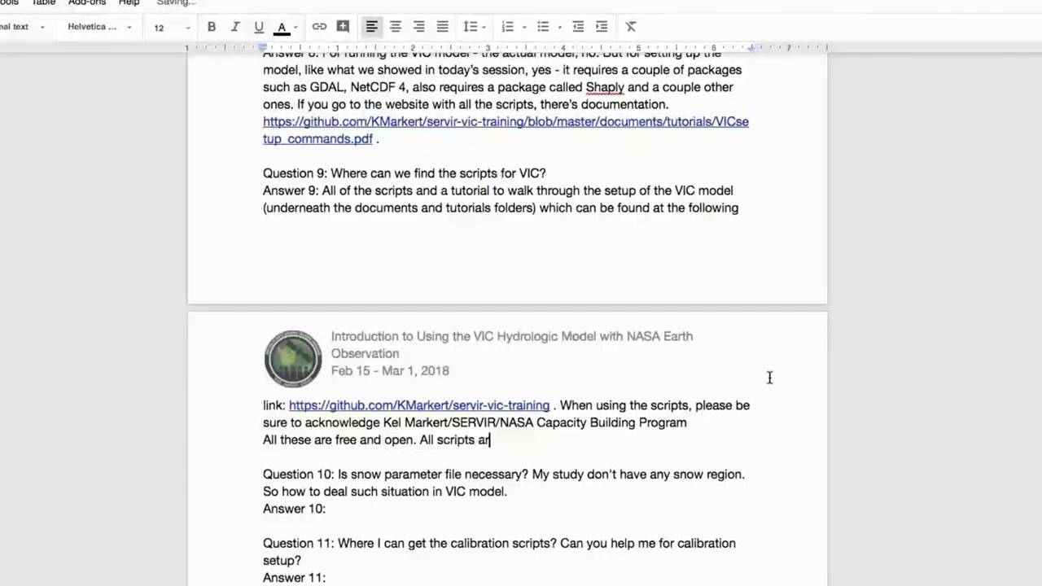
text(e available at )
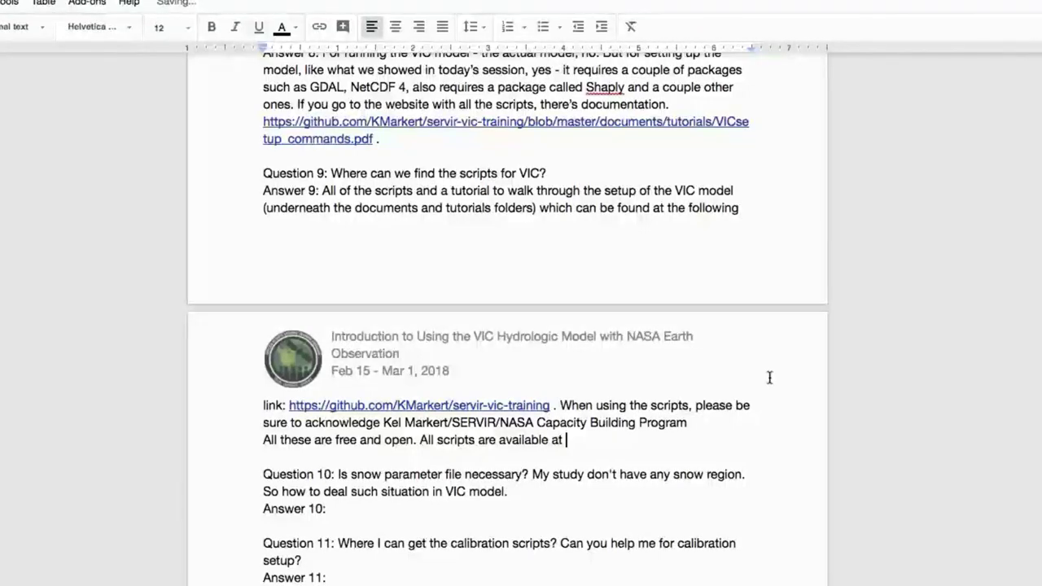
text(the github link - there's quite a bit)
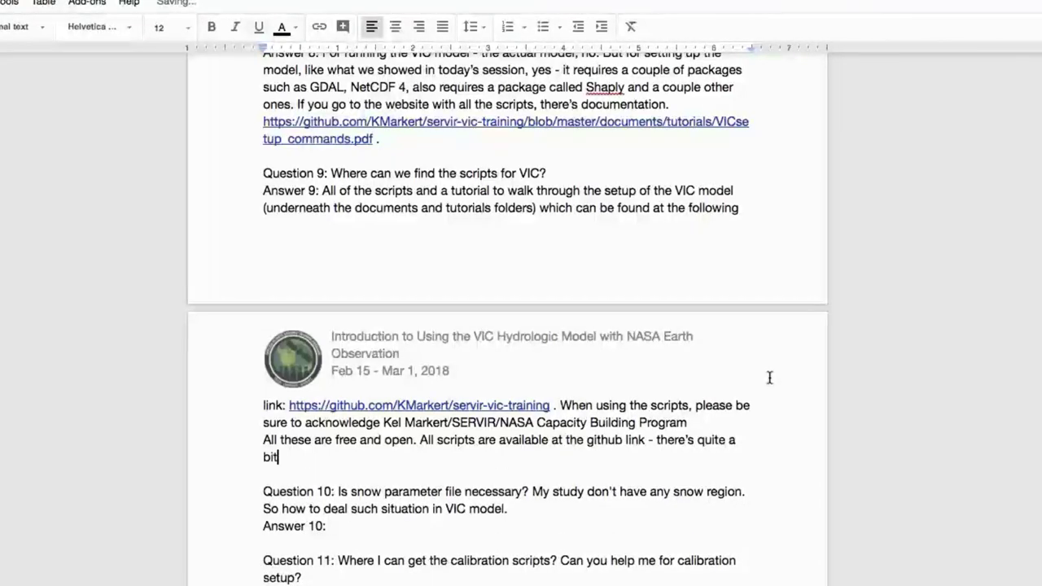
text( of info. There's actually a)
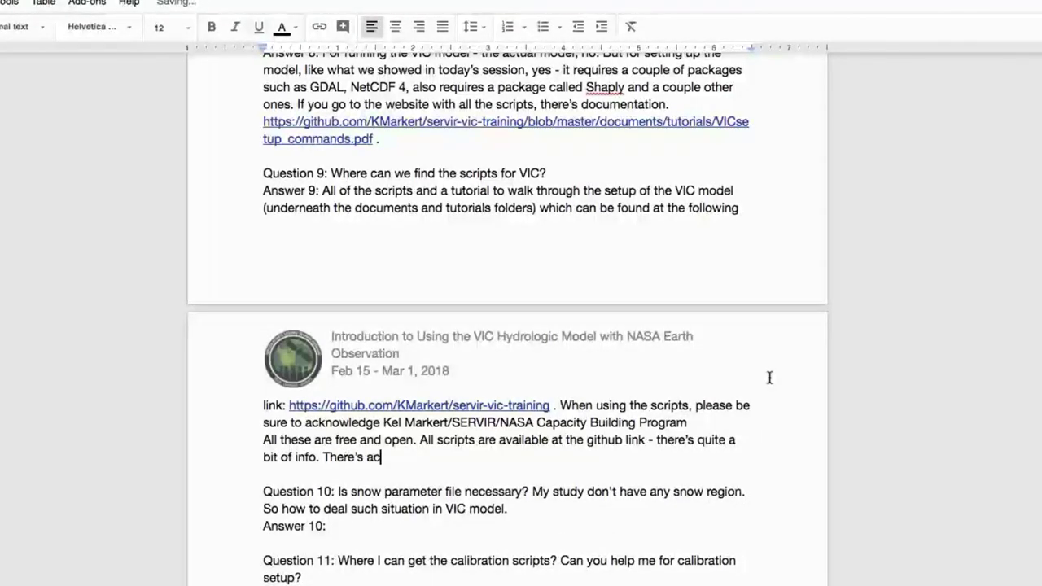
key(BackSpace)
key(BackSpace)
Explain that scripts, documentation and test data are packaged into a virtual machine with an eastern Africa example
key(ctrl+shift+Left)
key(ctrl+shift+Left)
text(There're scri)
text(docu)
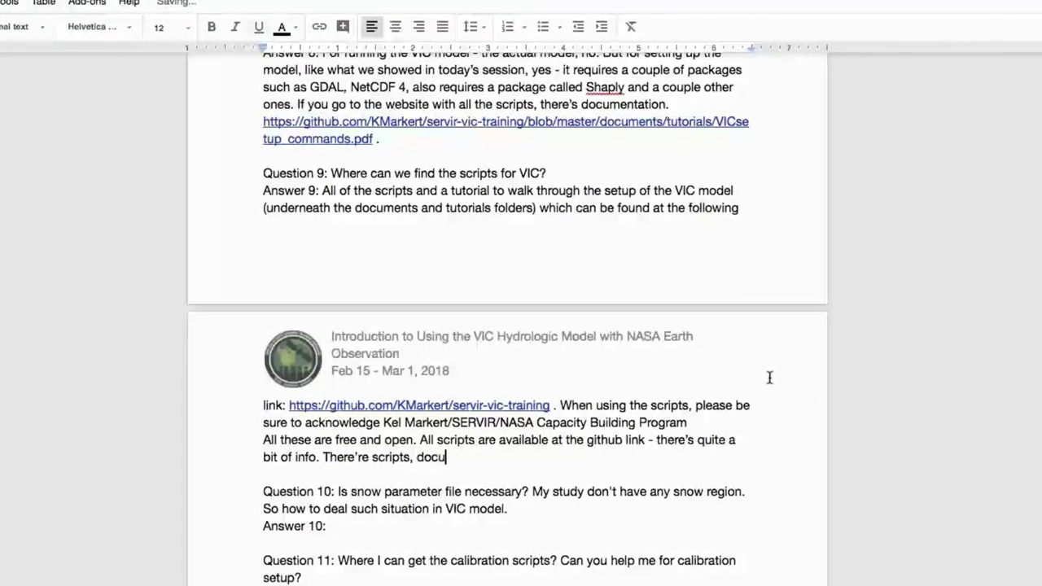
text(mentation, and test data)
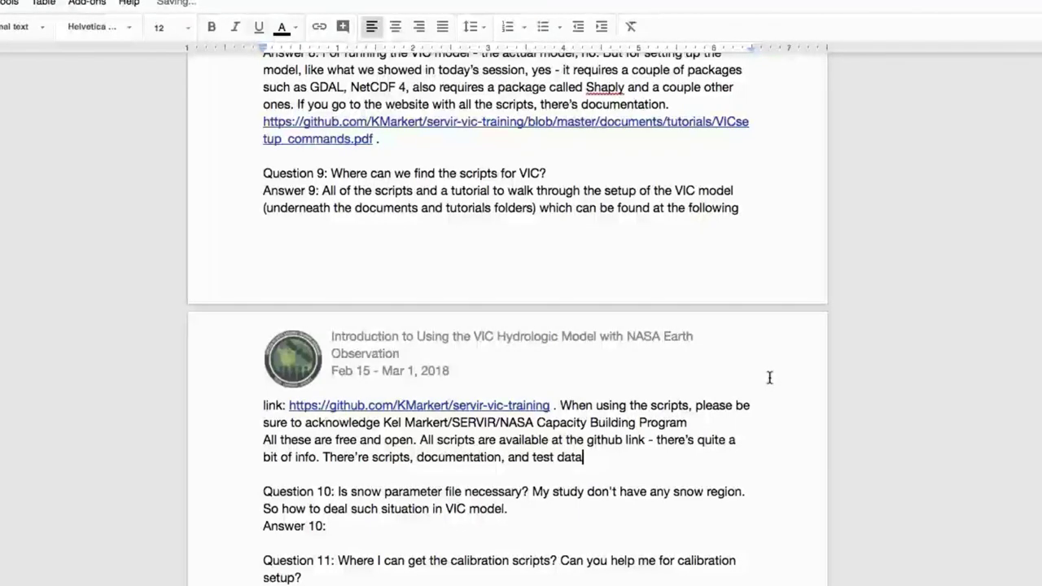
text( and so - what we did is packaged this into a virtual )
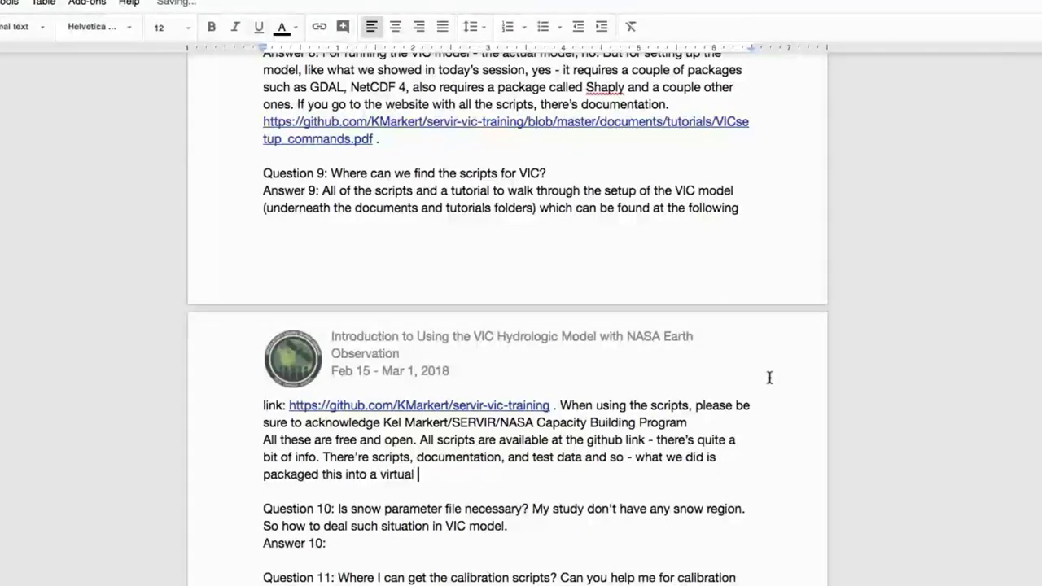
text(machine and you can download that)
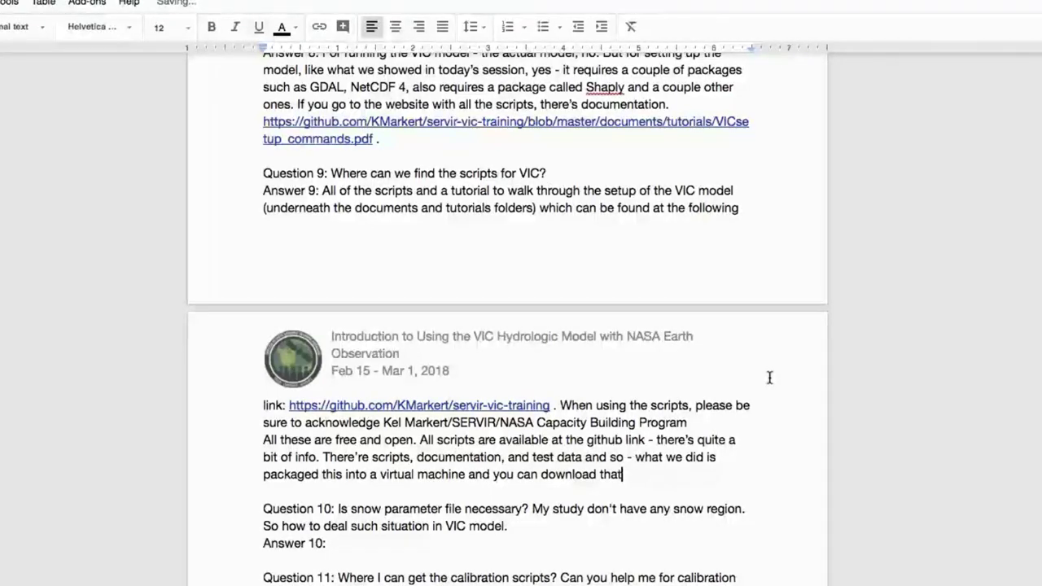
text(. There's a link on the github page of)
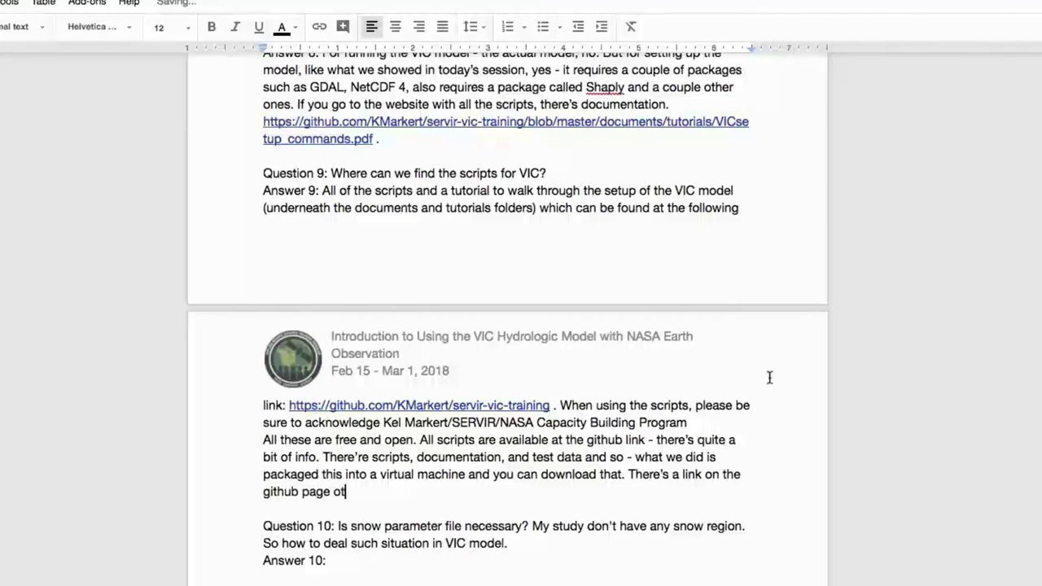
text(o download the virtual machine. You can g)
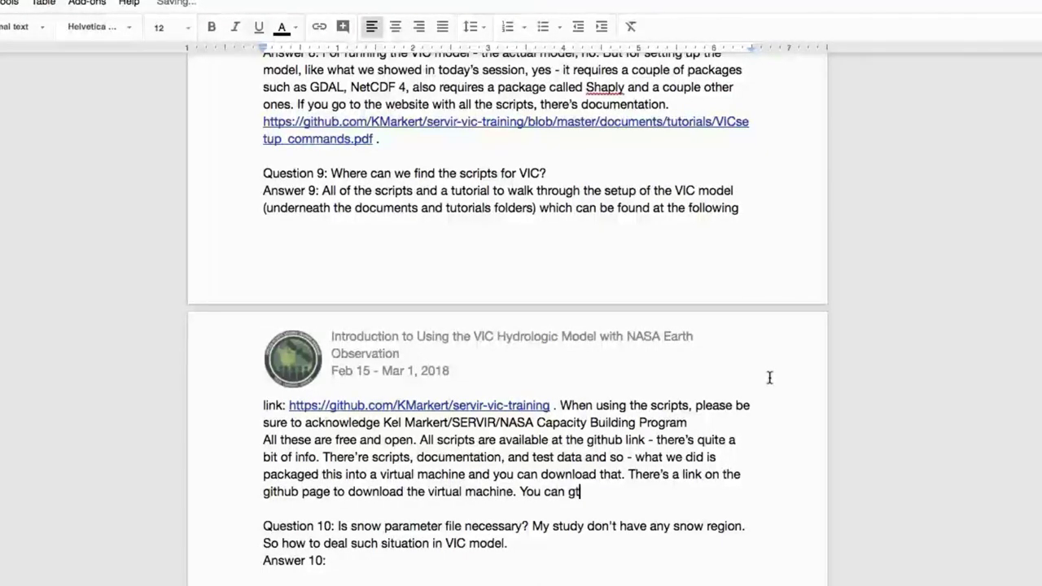
text(go thorugh)
key(BackSpace)
key(BackSpace)
key(BackSpace)
key(BackSpace)
key(BackSpace)
key(BackSpace)
text(rough an exa)
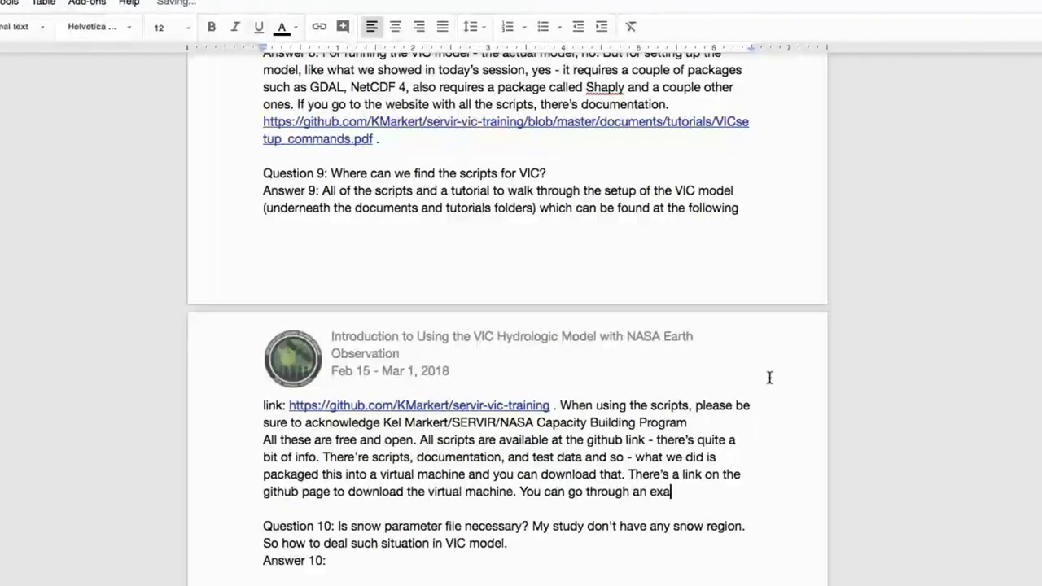
text(mple case that's in eastern africa to ex)
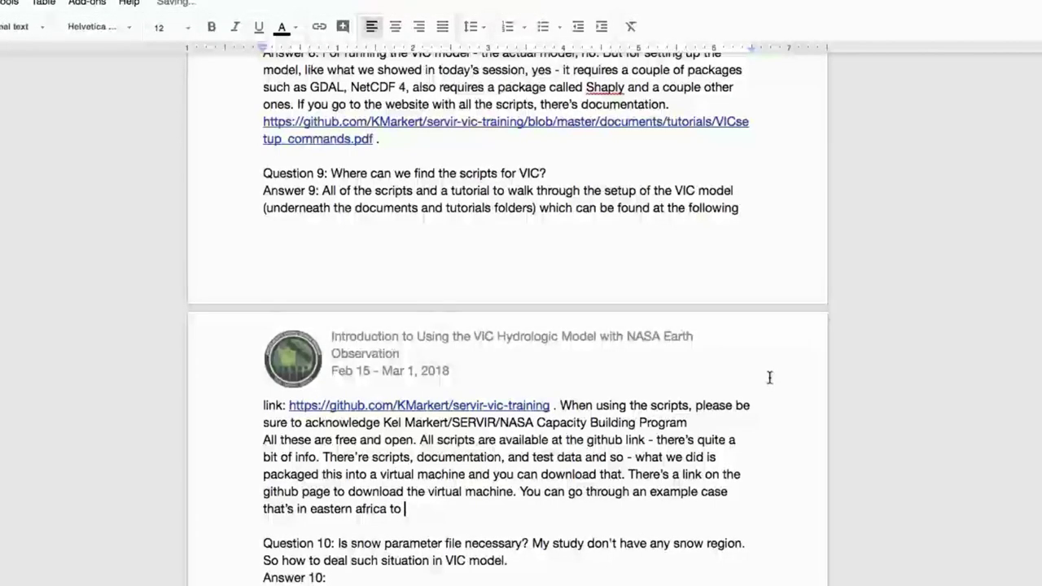
text(plore the model using)
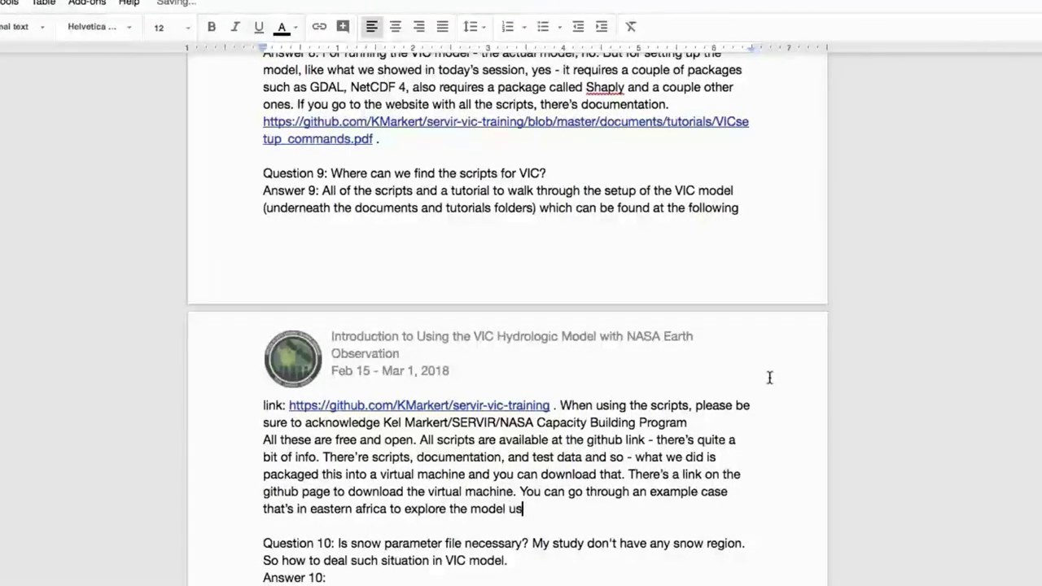